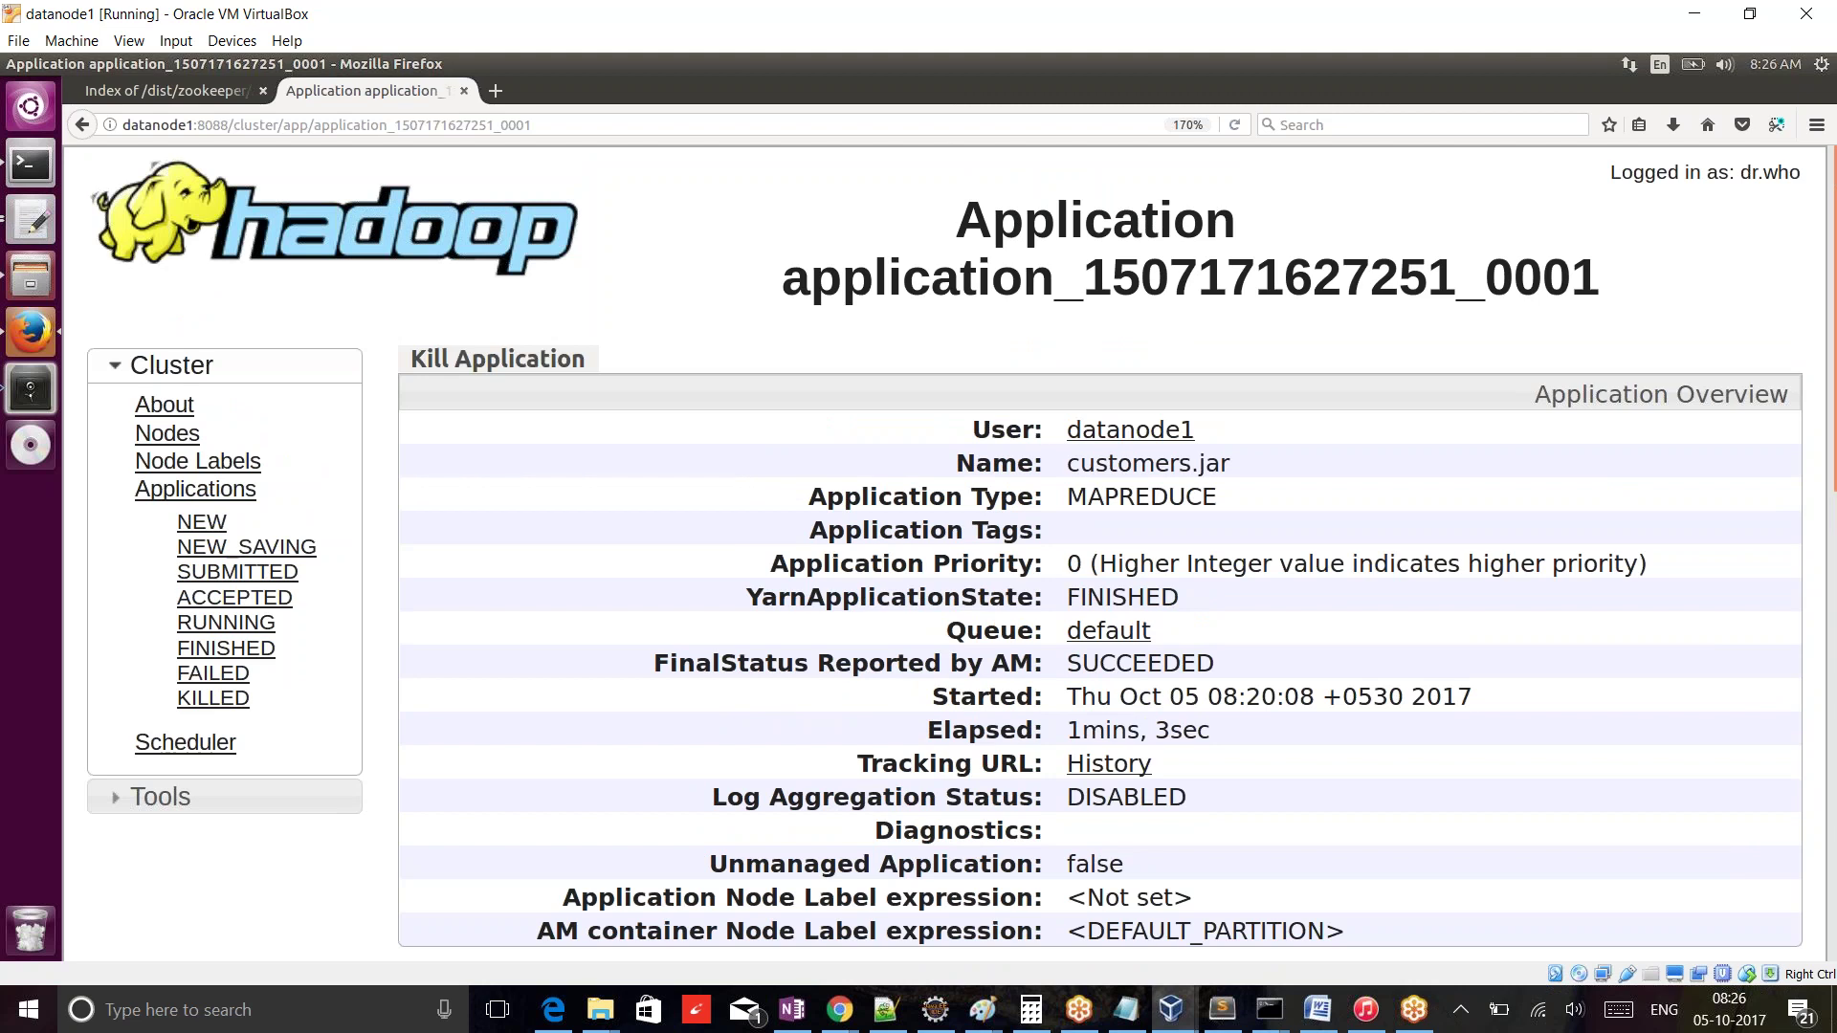
# - Open the full syslog of the application attempt's container from the attempt's logs
pyautogui.scroll(-7, 944, 552)
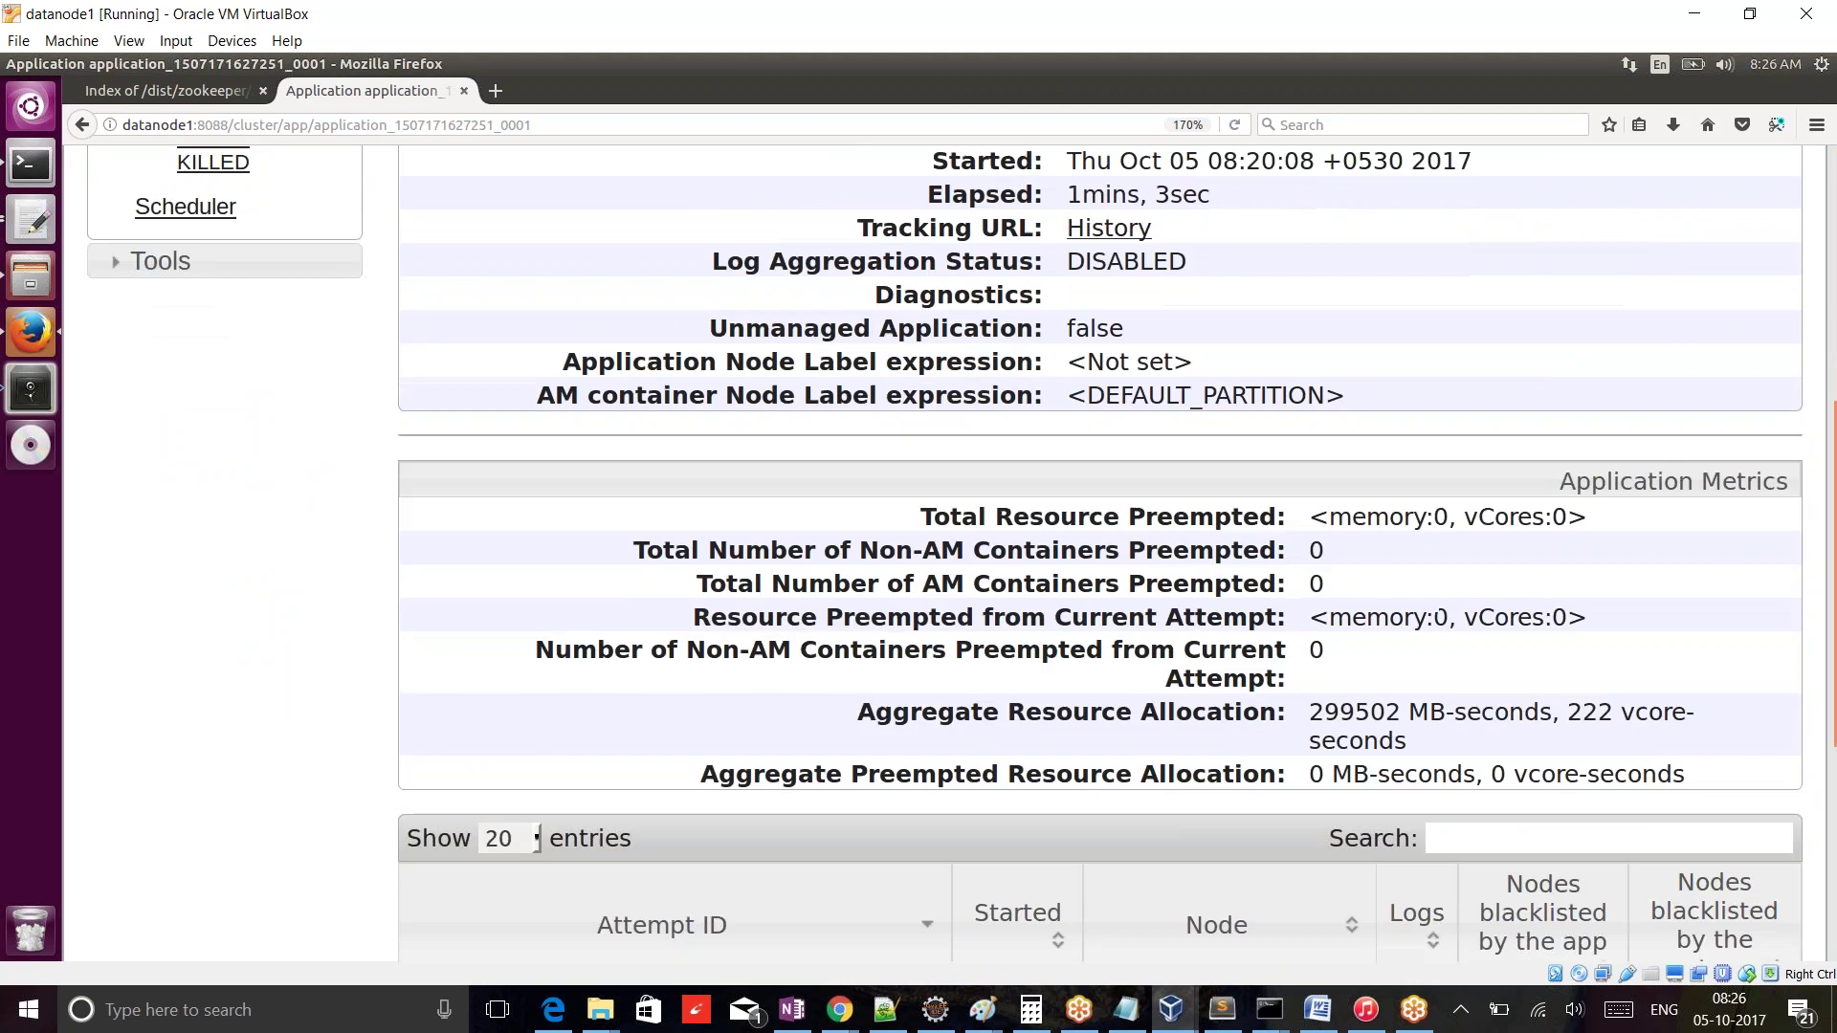
pyautogui.scroll(-2, 865, 800)
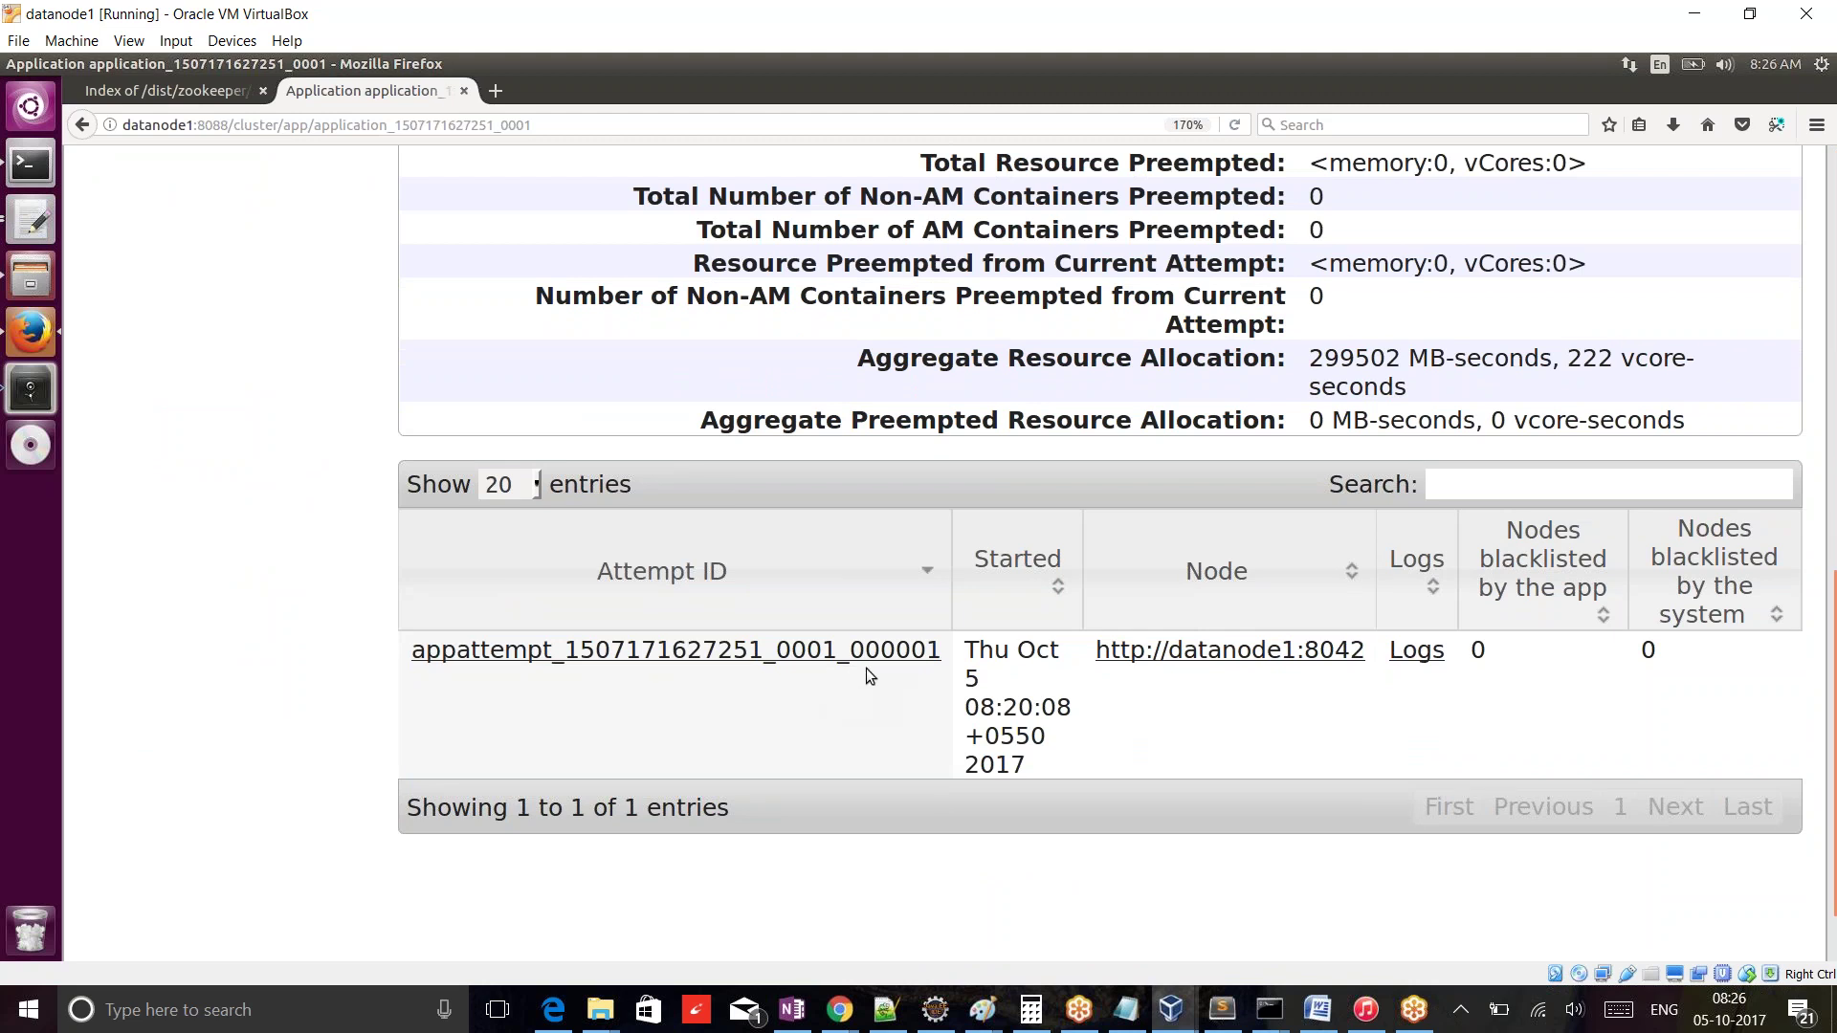
pyautogui.click(1429, 660)
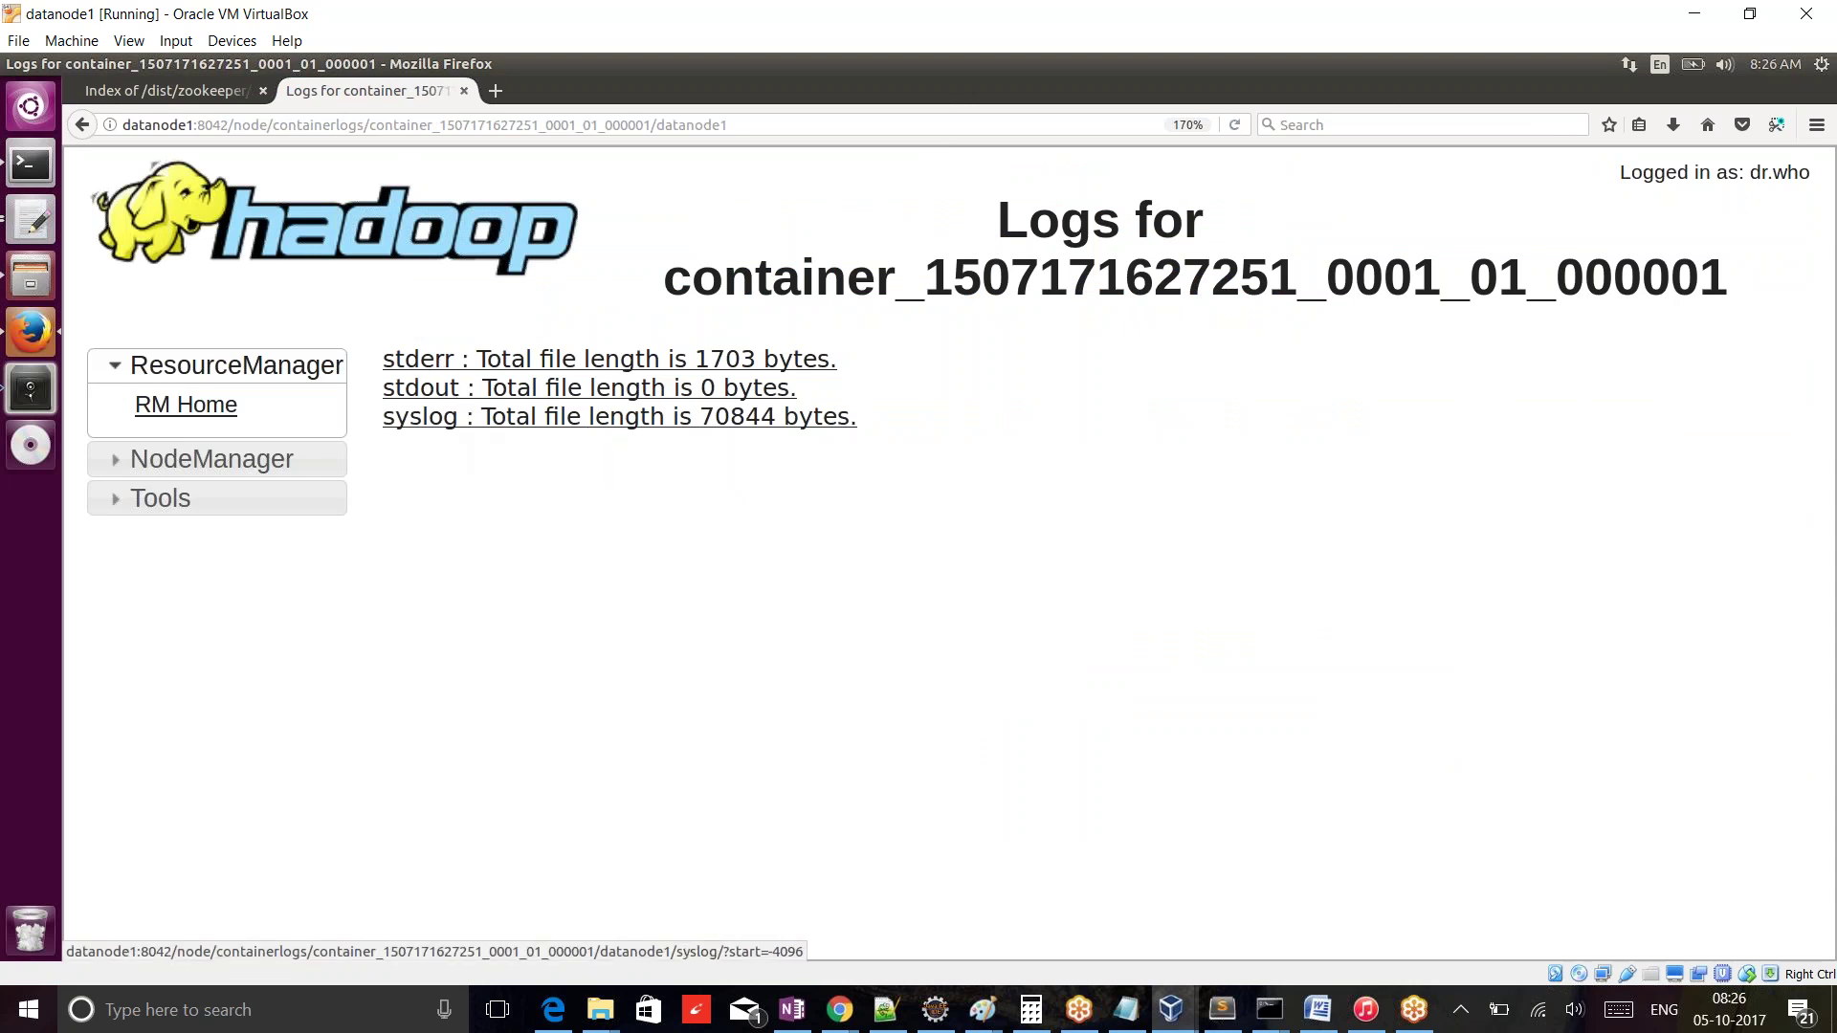
pyautogui.click(757, 428)
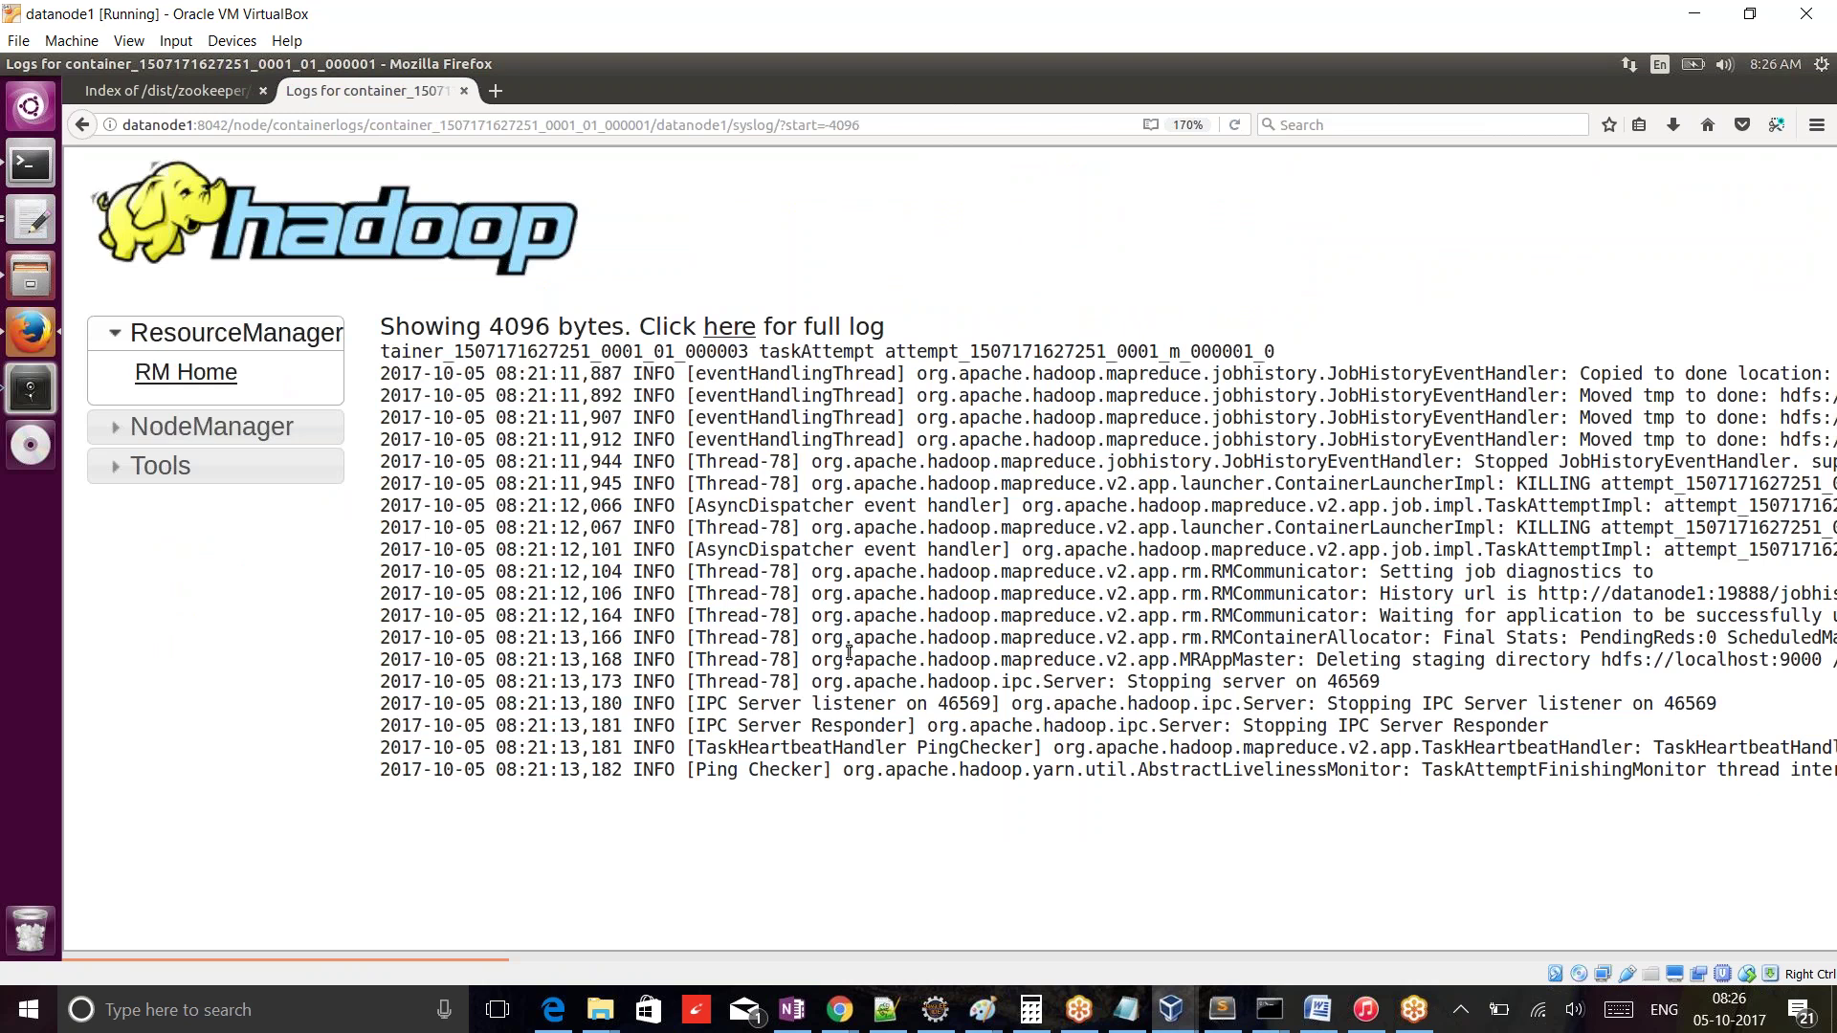
pyautogui.click(736, 330)
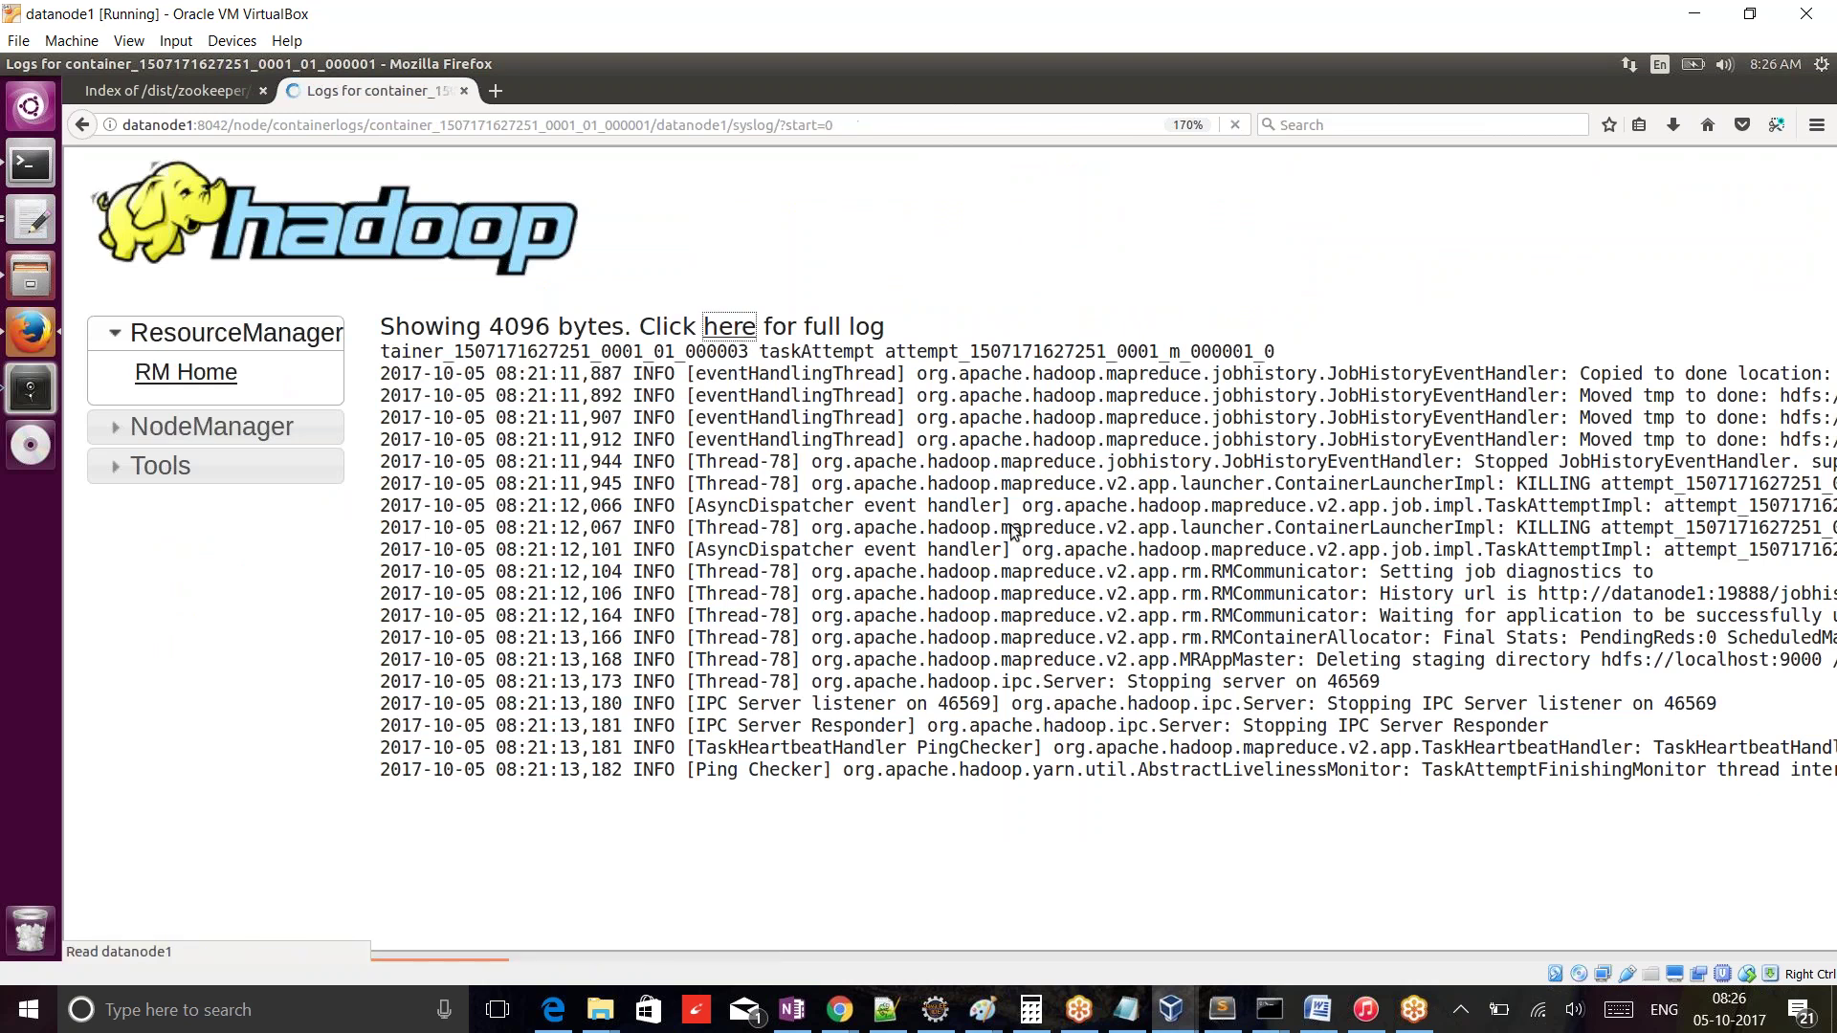
# - Examine the full syslog for ERROR entries, reading through to its end and back to the system properties at its start
pyautogui.scroll(-5, 948, 678)
pyautogui.scroll(-15, 947, 677)
pyautogui.scroll(-10, 947, 670)
pyautogui.scroll(3, 947, 670)
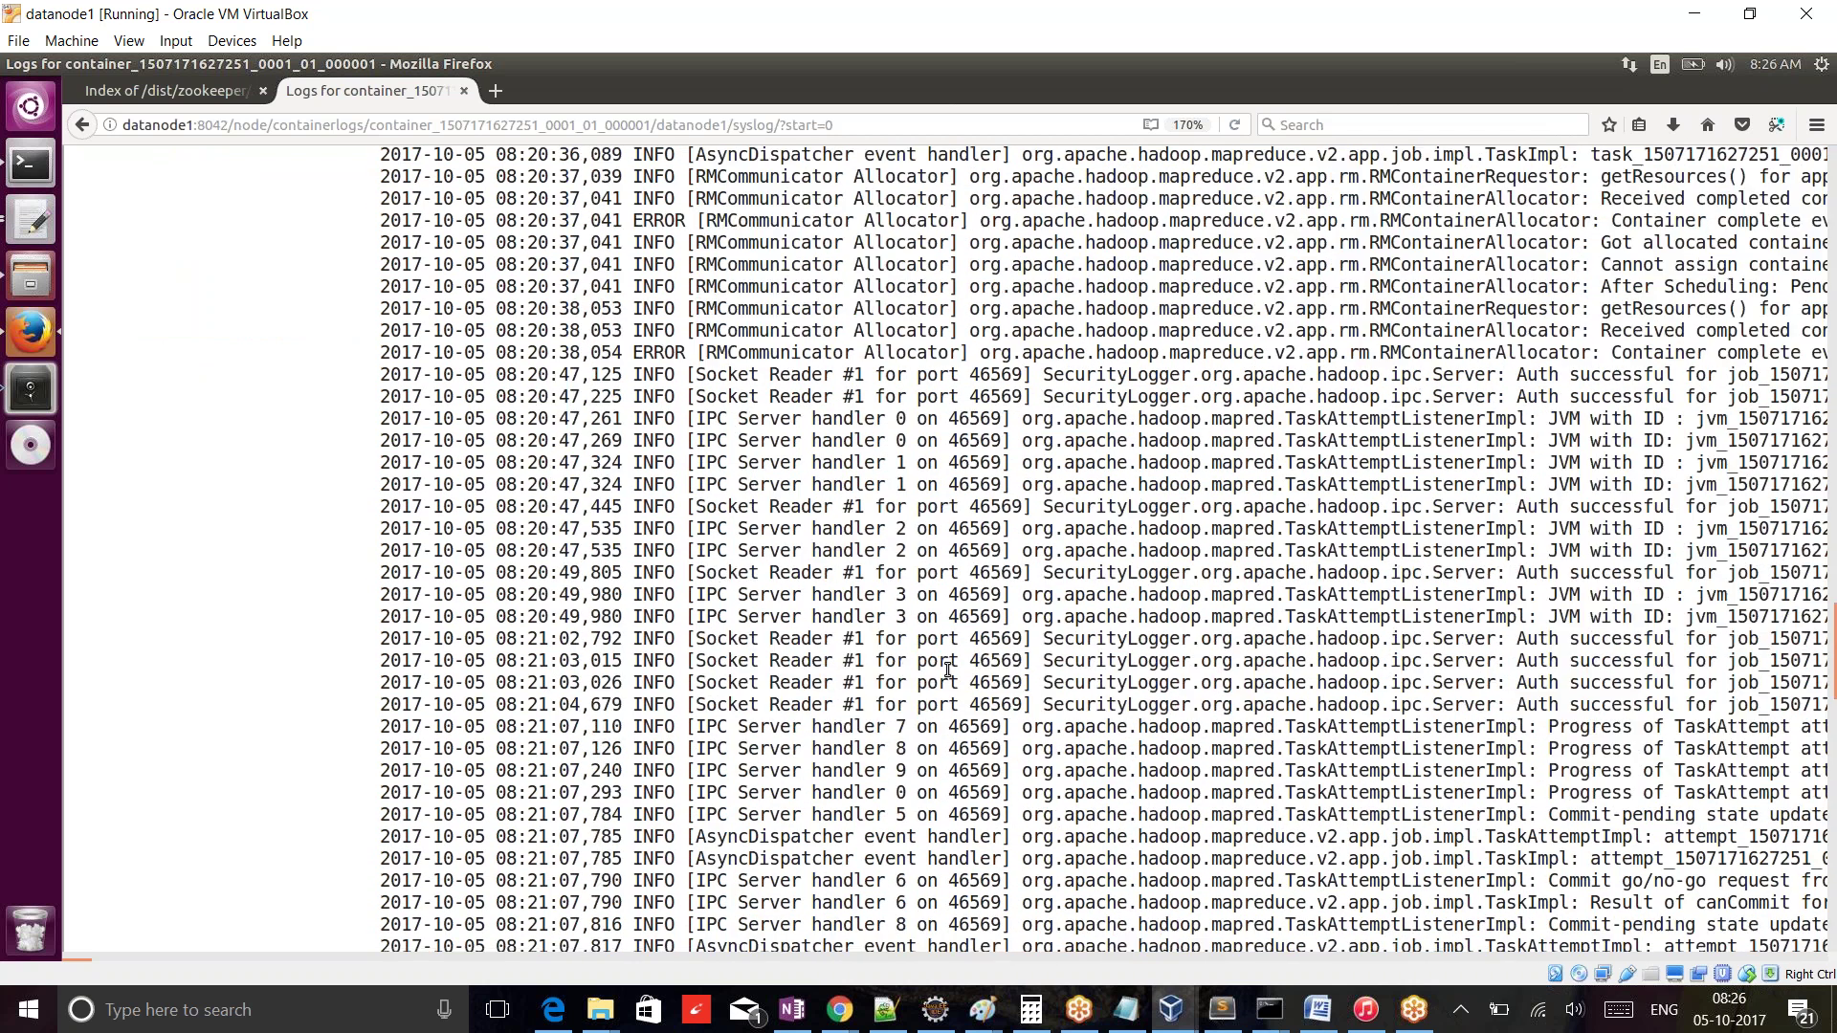
pyautogui.doubleClick(660, 352)
pyautogui.doubleClick(657, 218)
pyautogui.doubleClick(660, 353)
pyautogui.scroll(-15, 982, 638)
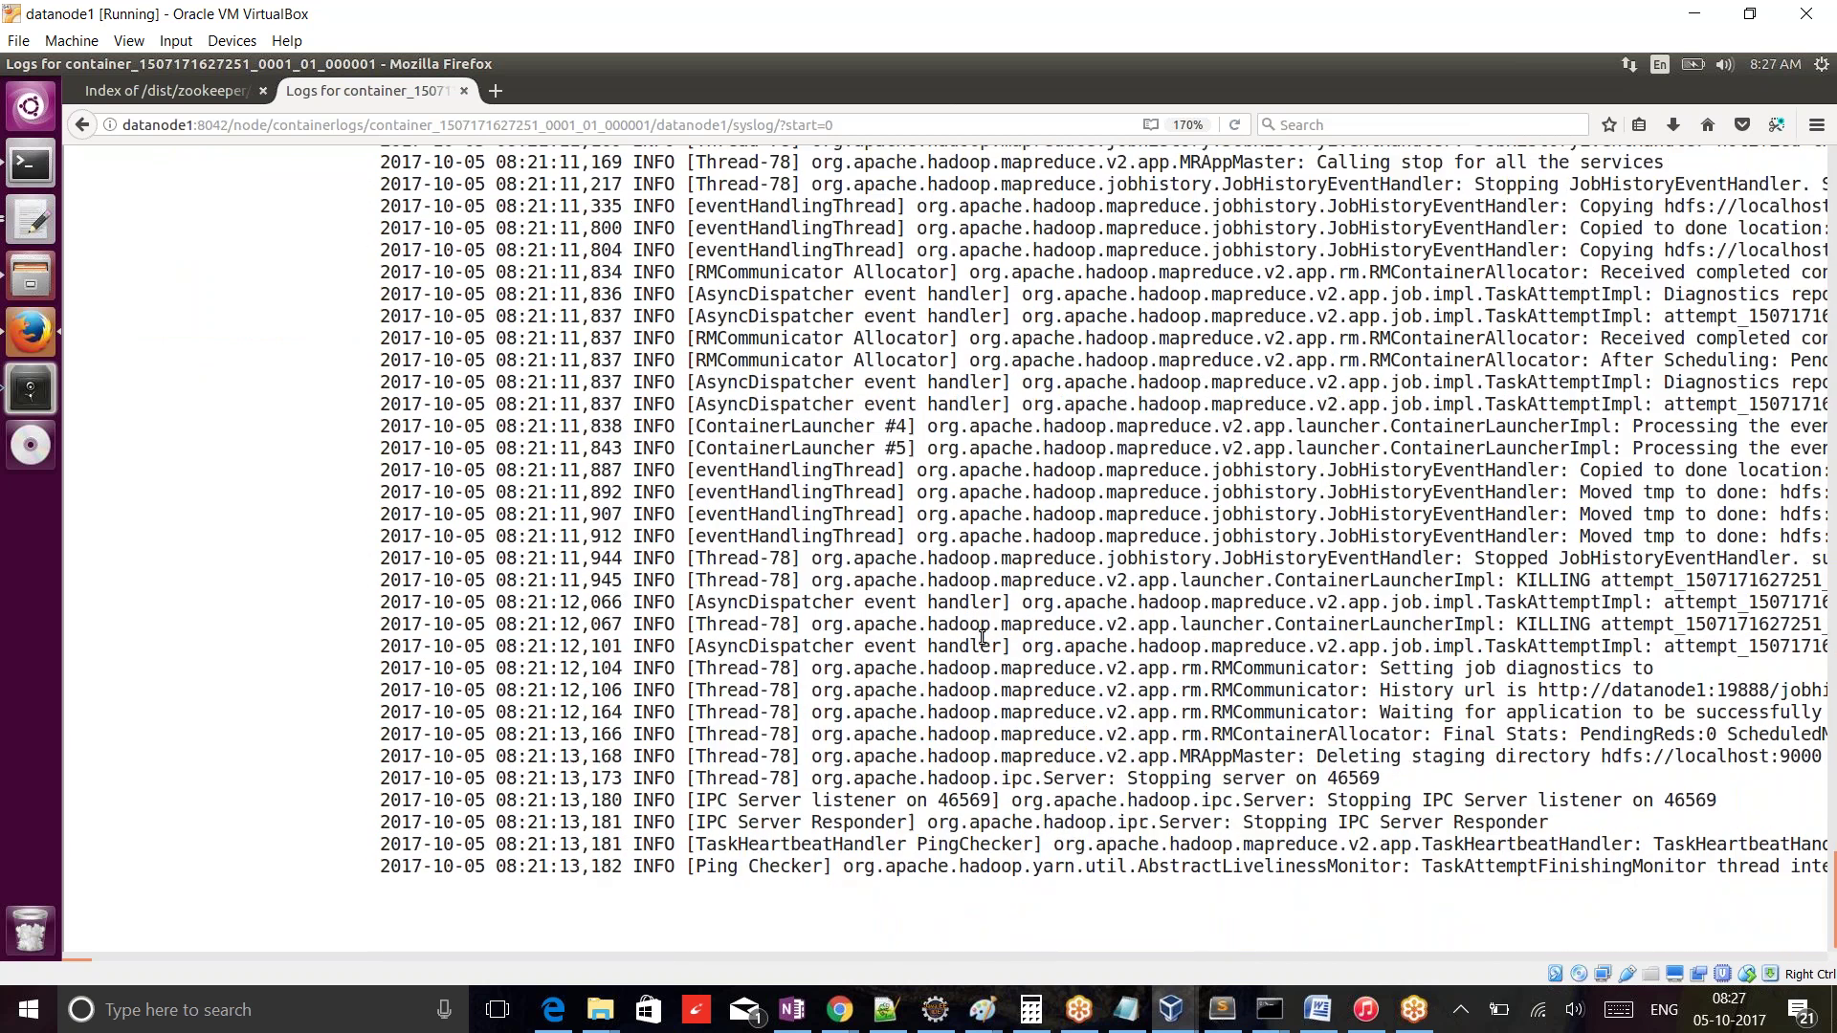
pyautogui.scroll(-1, 982, 638)
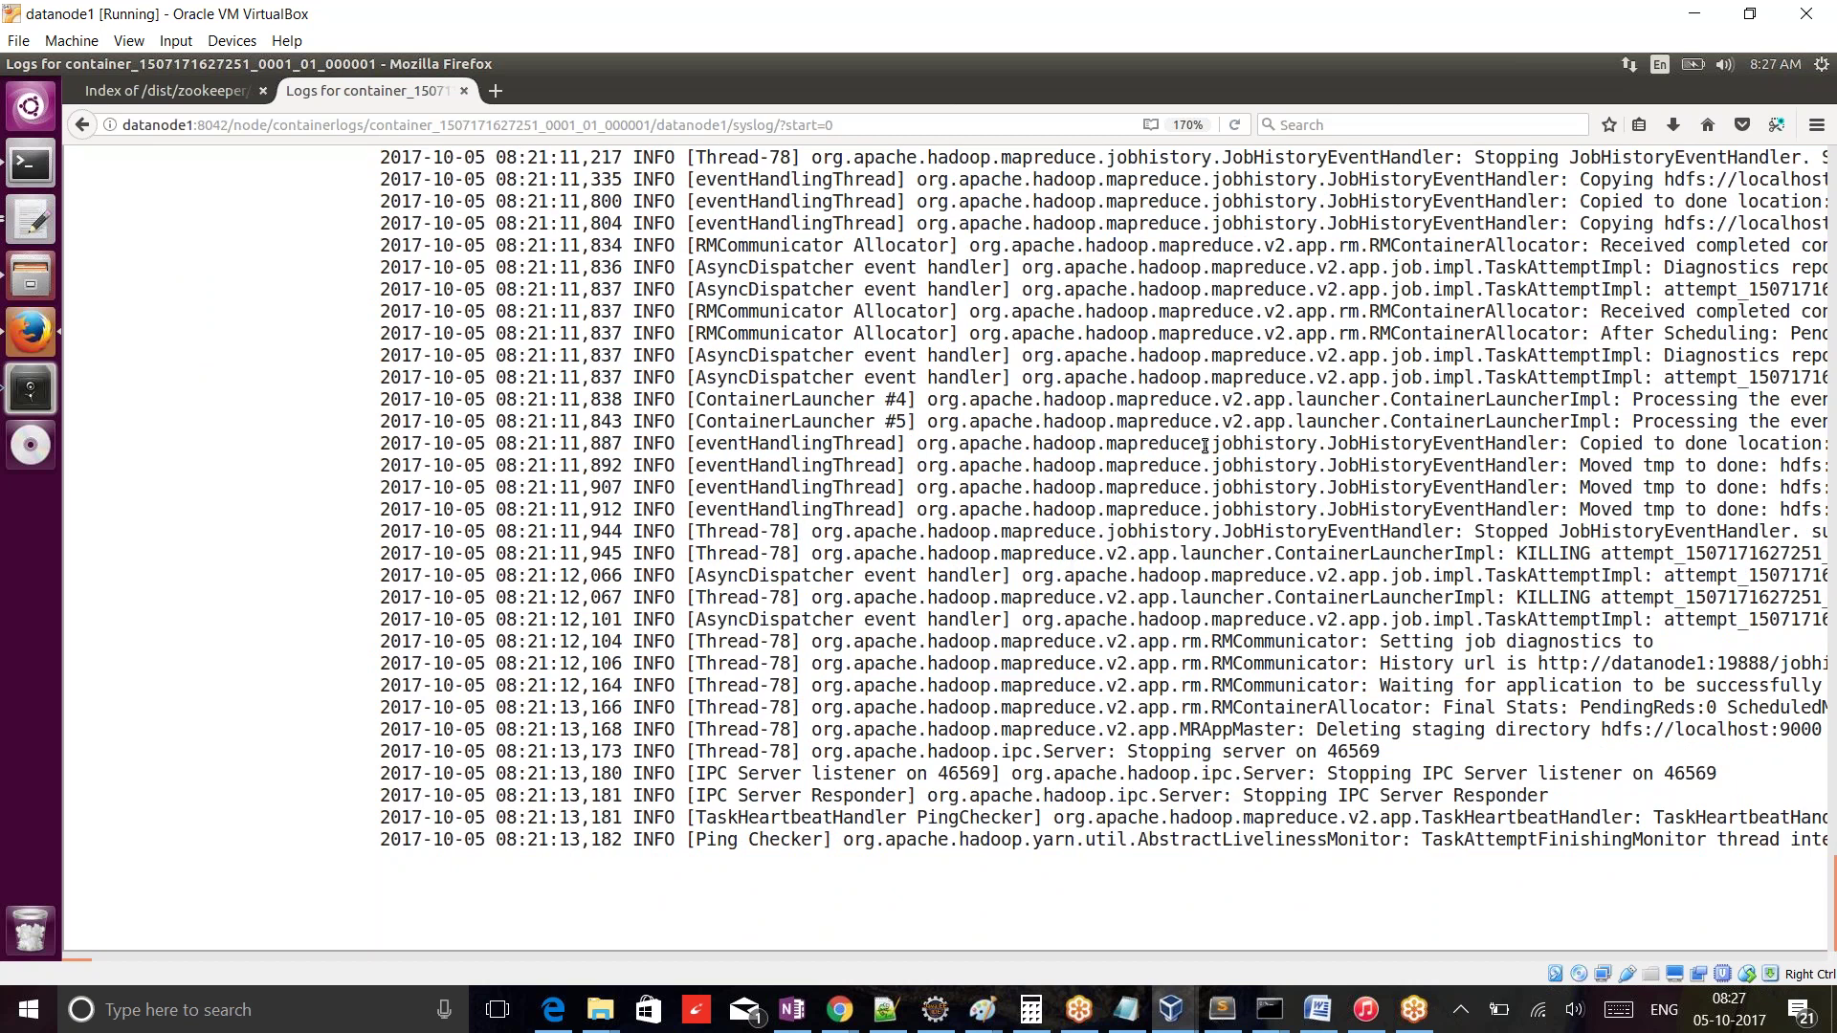
pyautogui.scroll(20, 1132, 473)
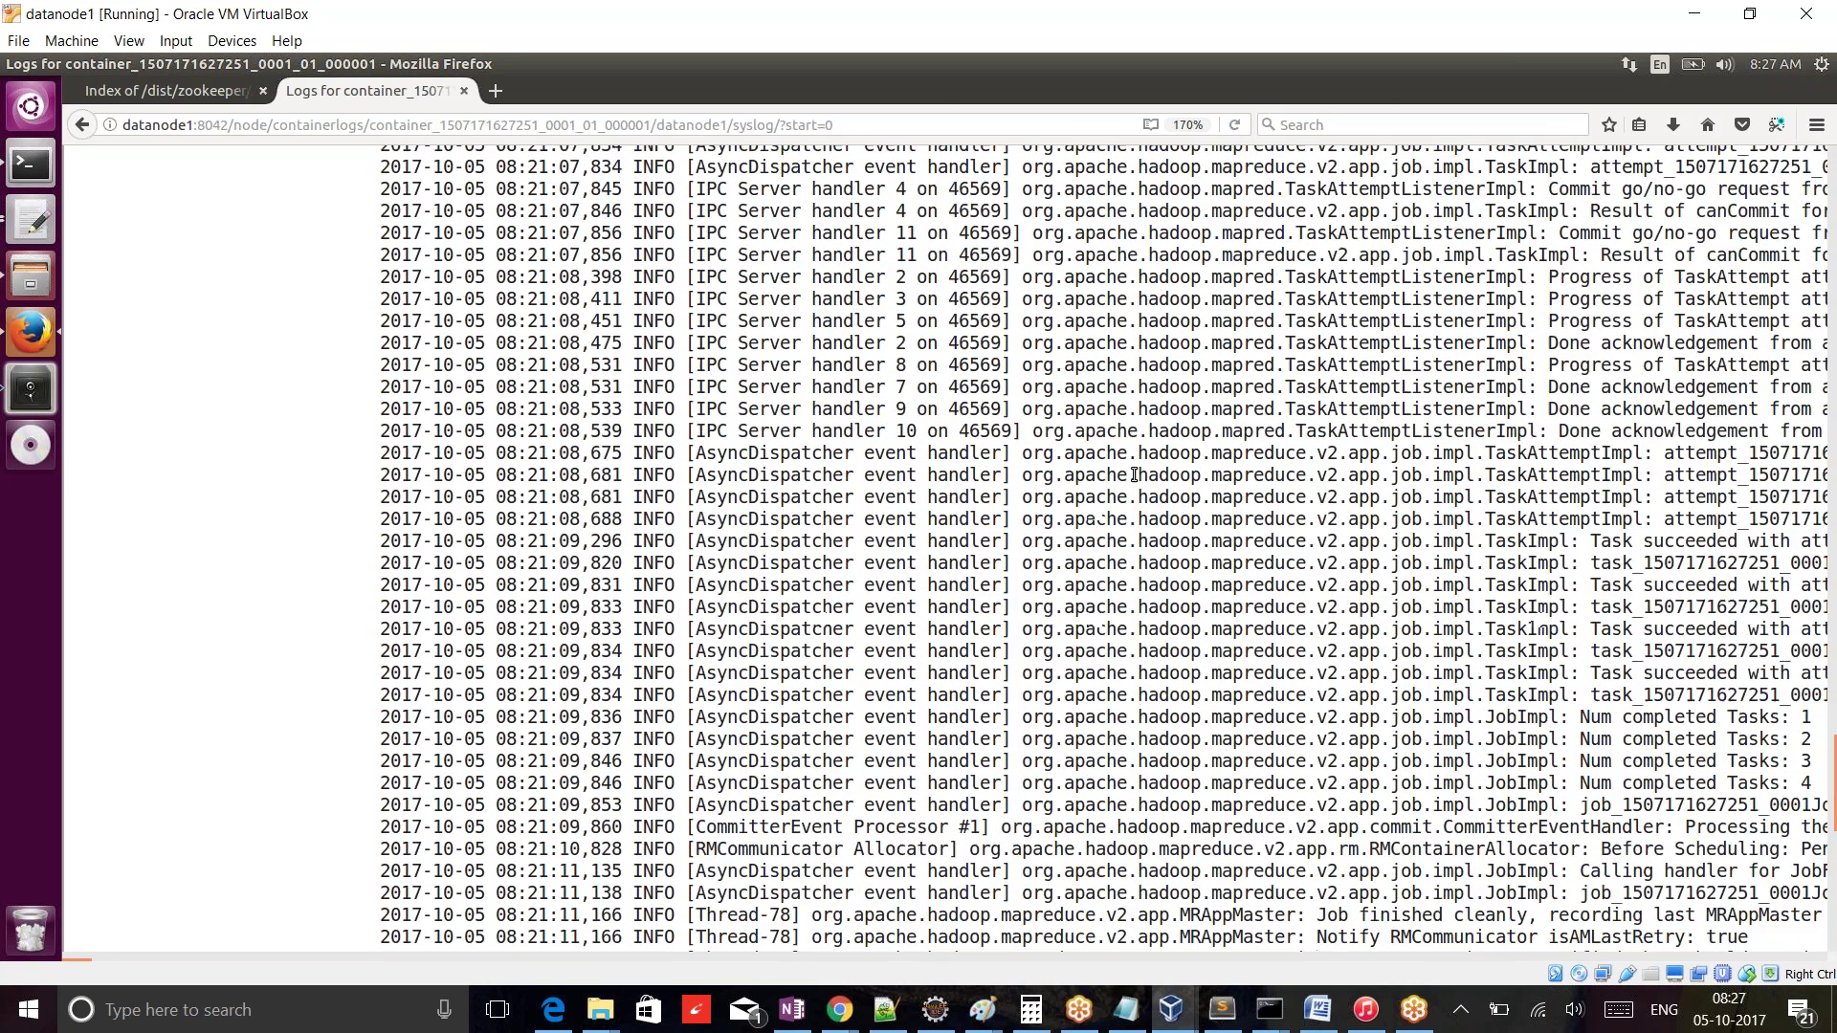
pyautogui.scroll(20, 1133, 474)
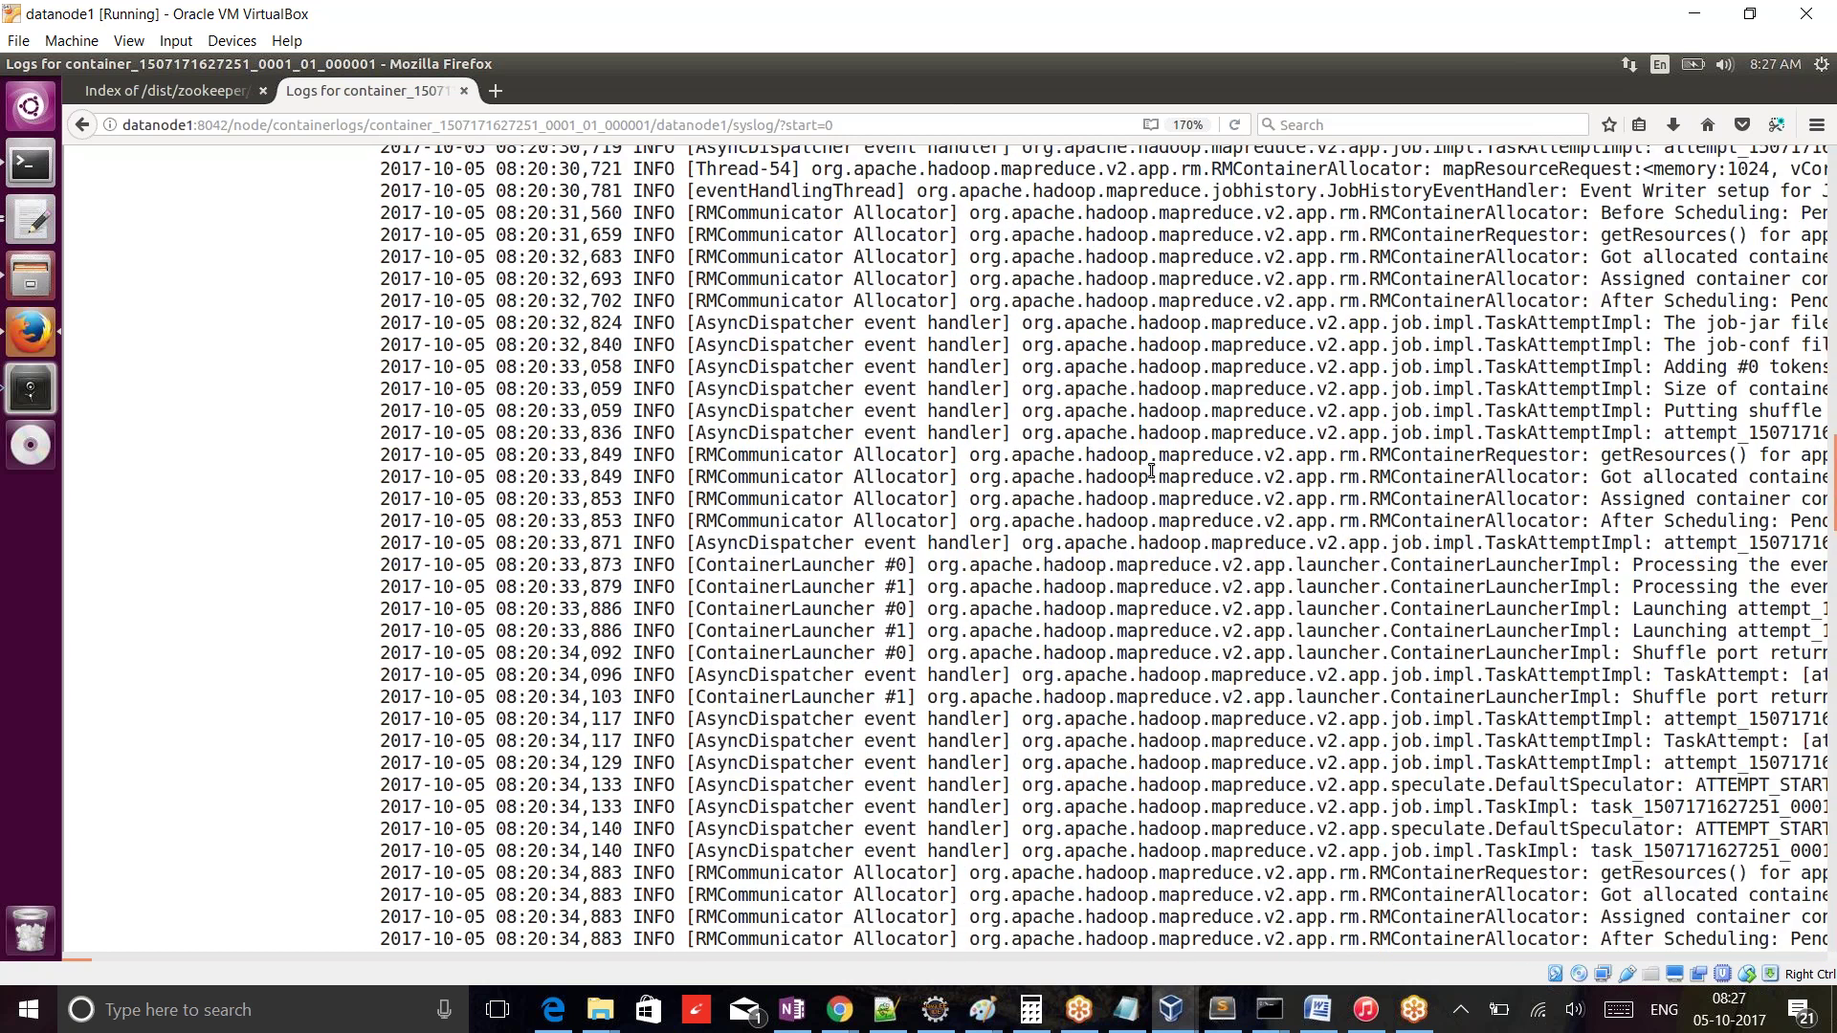
pyautogui.scroll(20, 1161, 468)
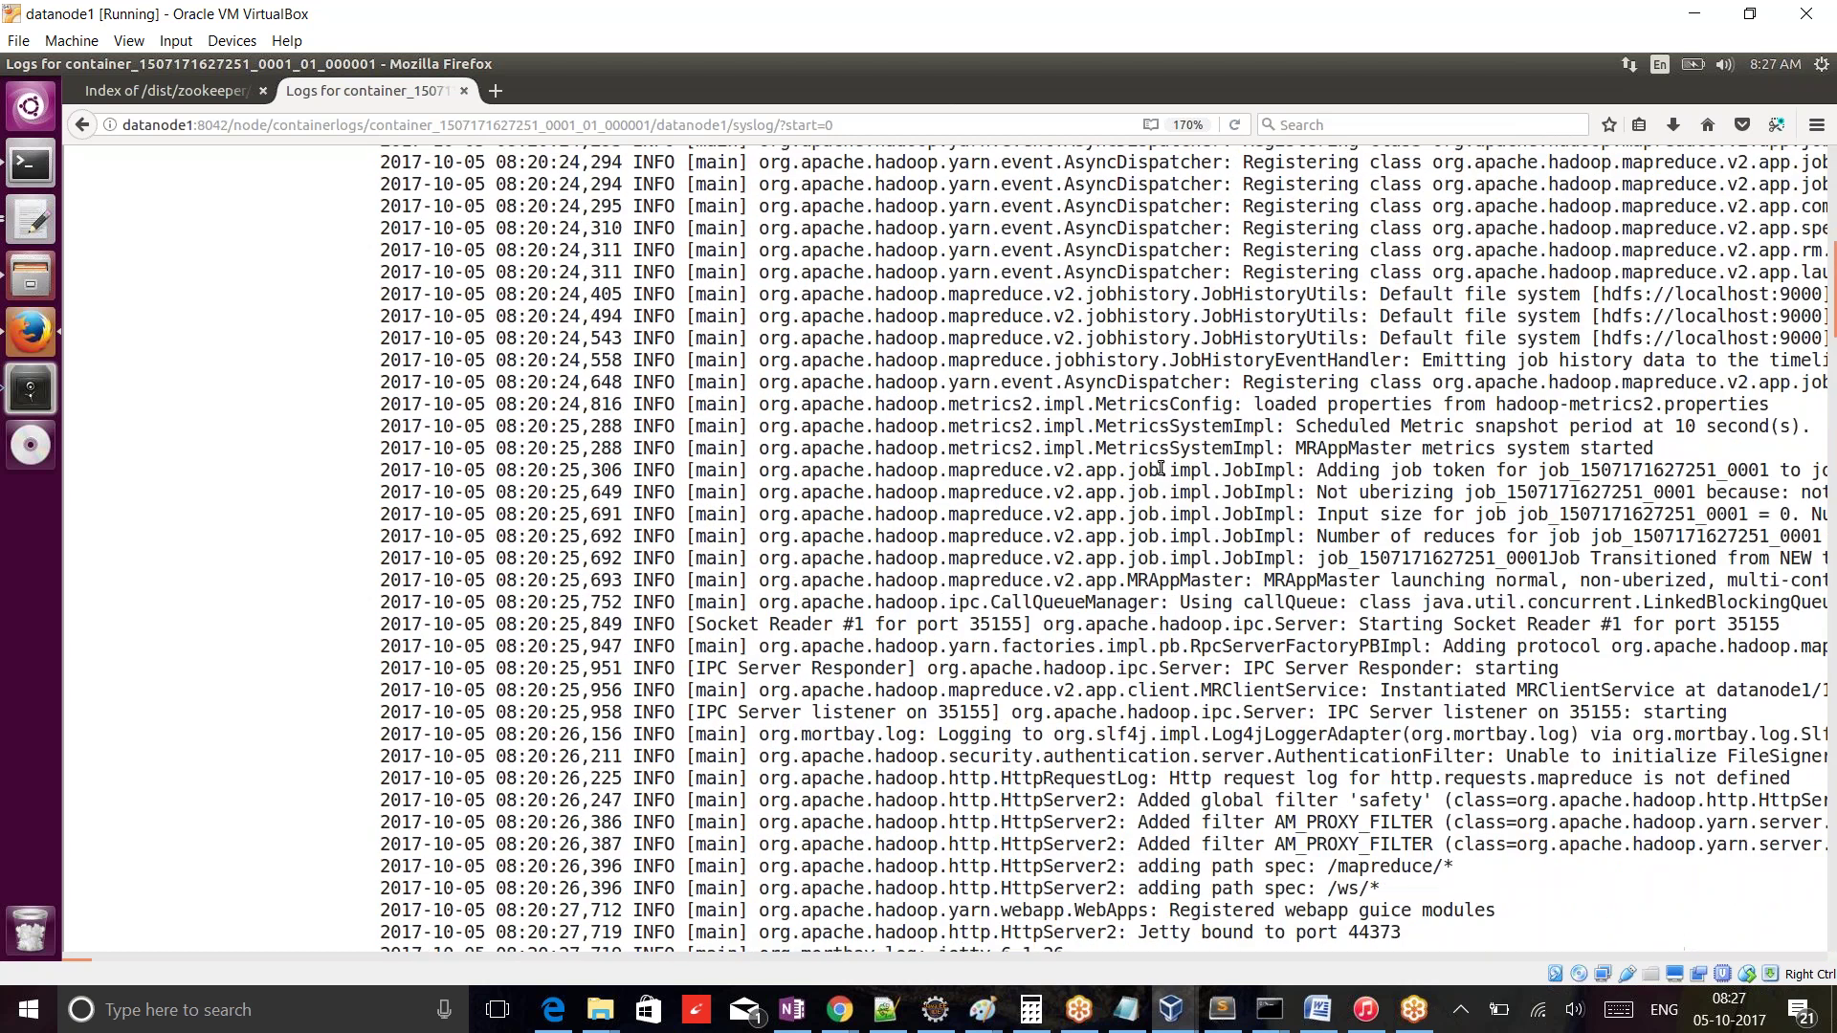
pyautogui.scroll(6, 1161, 468)
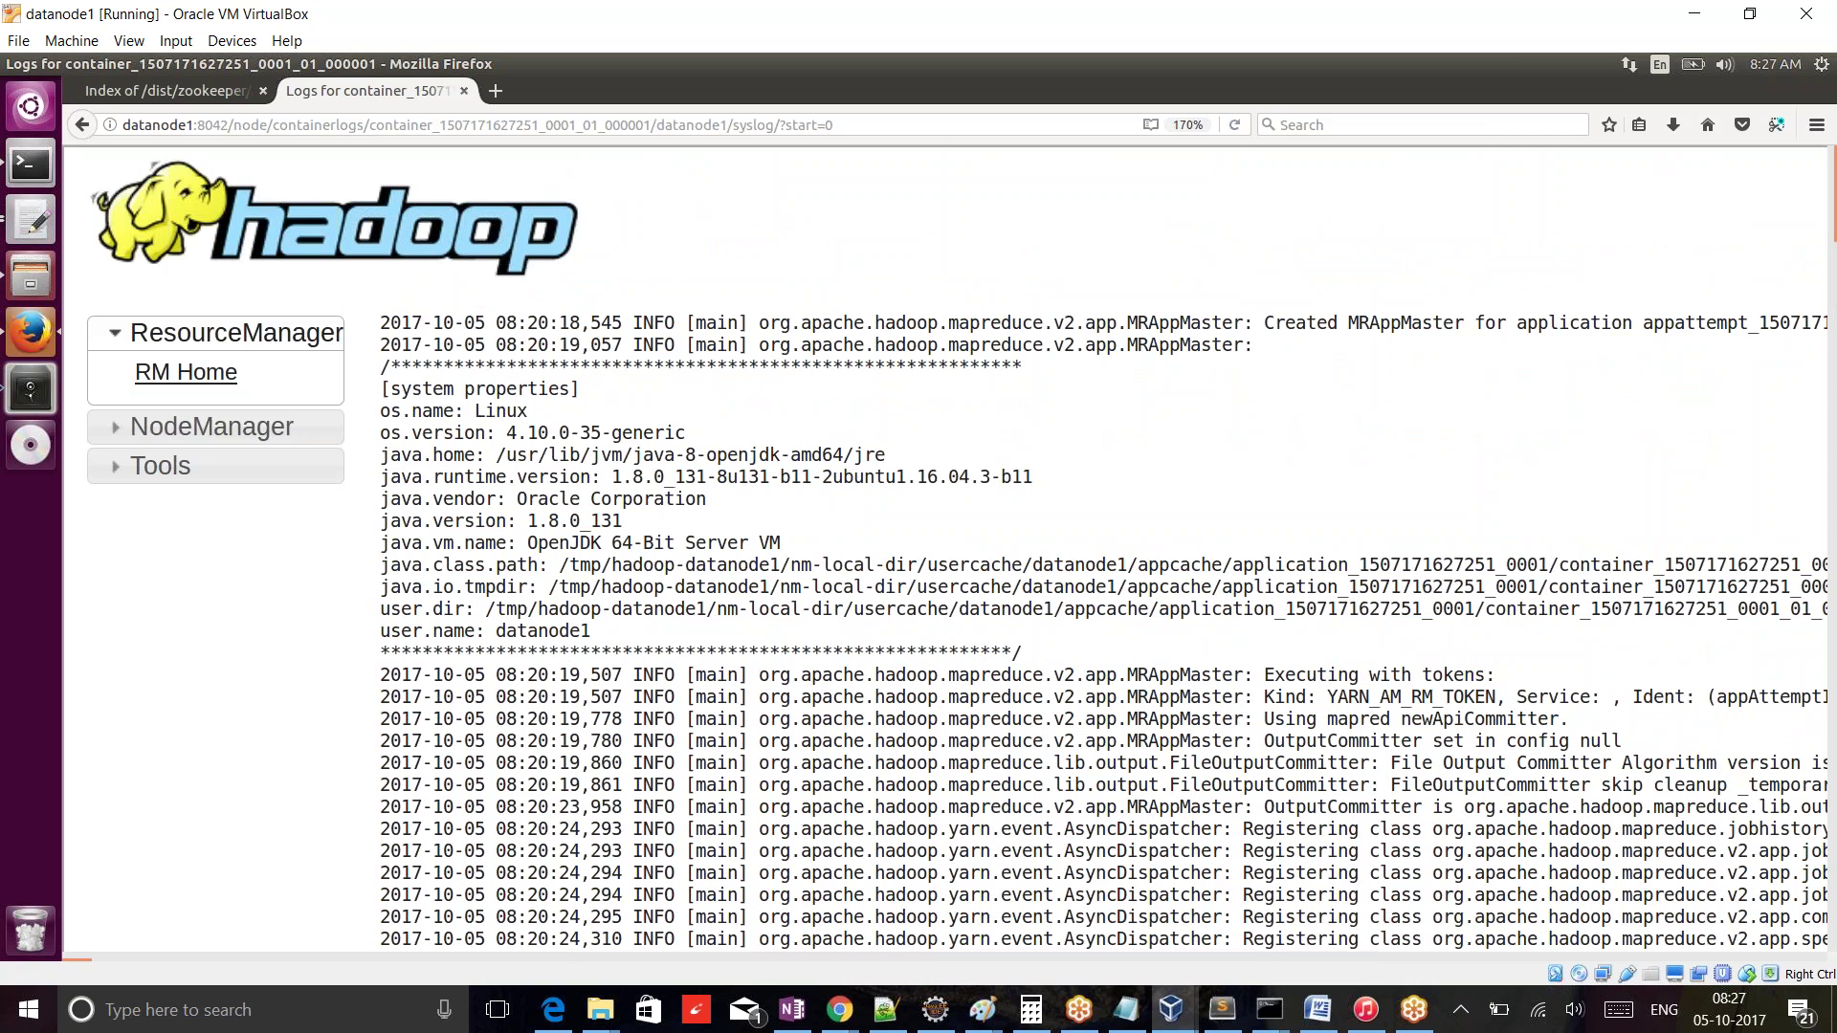
# - Switch to the file manager and open the folder /usr/local/hadoop-env/hadoop-2.8.0/logs
pyautogui.click(46, 277)
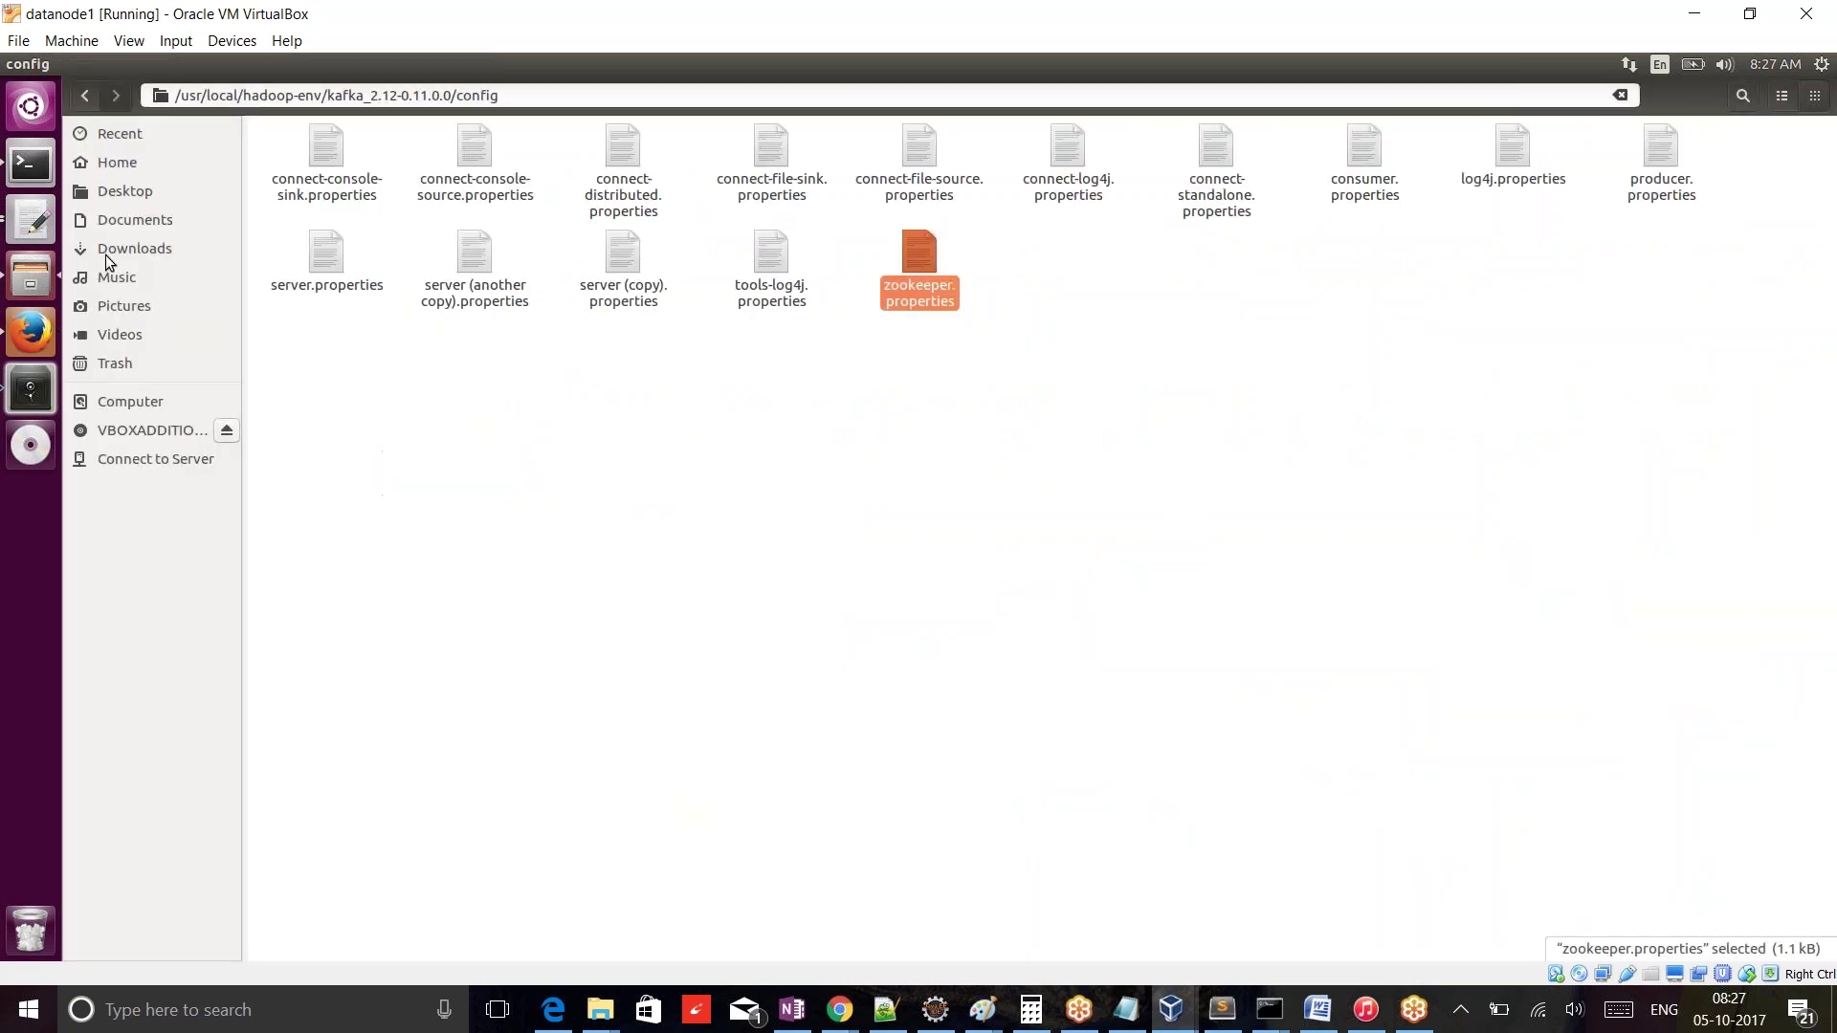
pyautogui.moveTo(328, 95); pyautogui.dragTo(500, 96)
pyautogui.press('BackSpace')
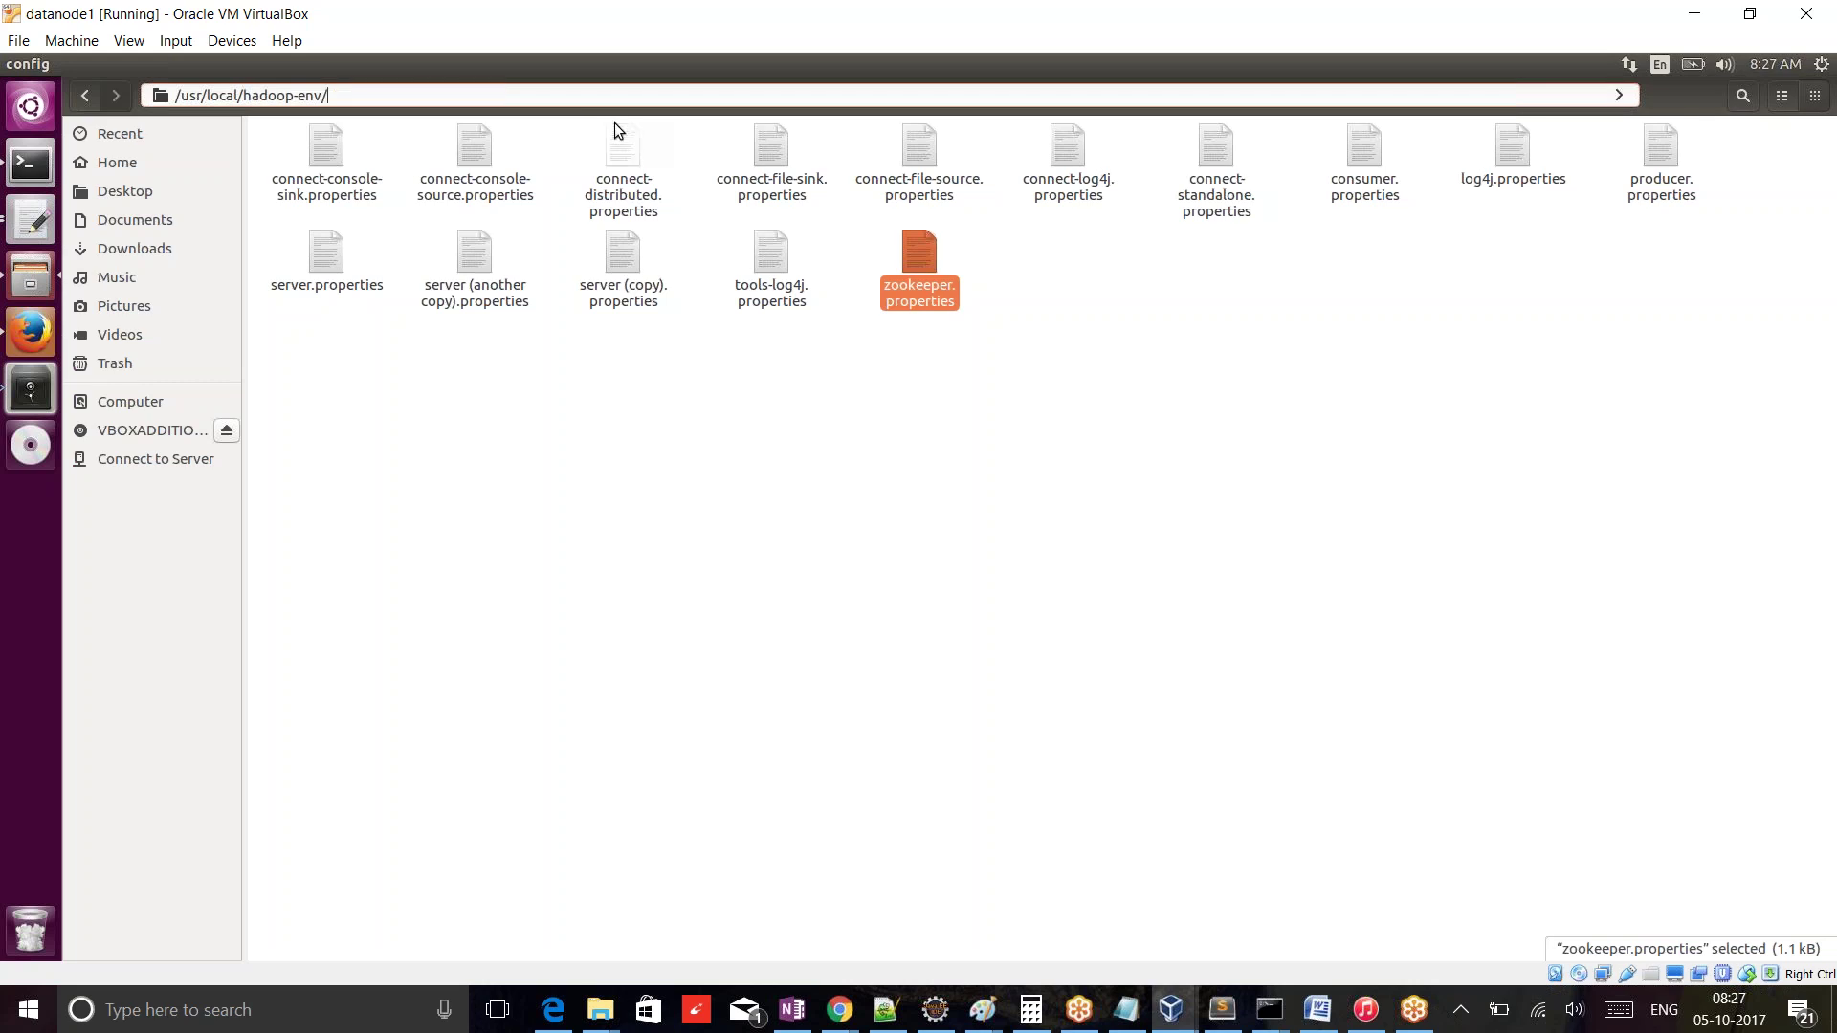
pyautogui.press('Return')
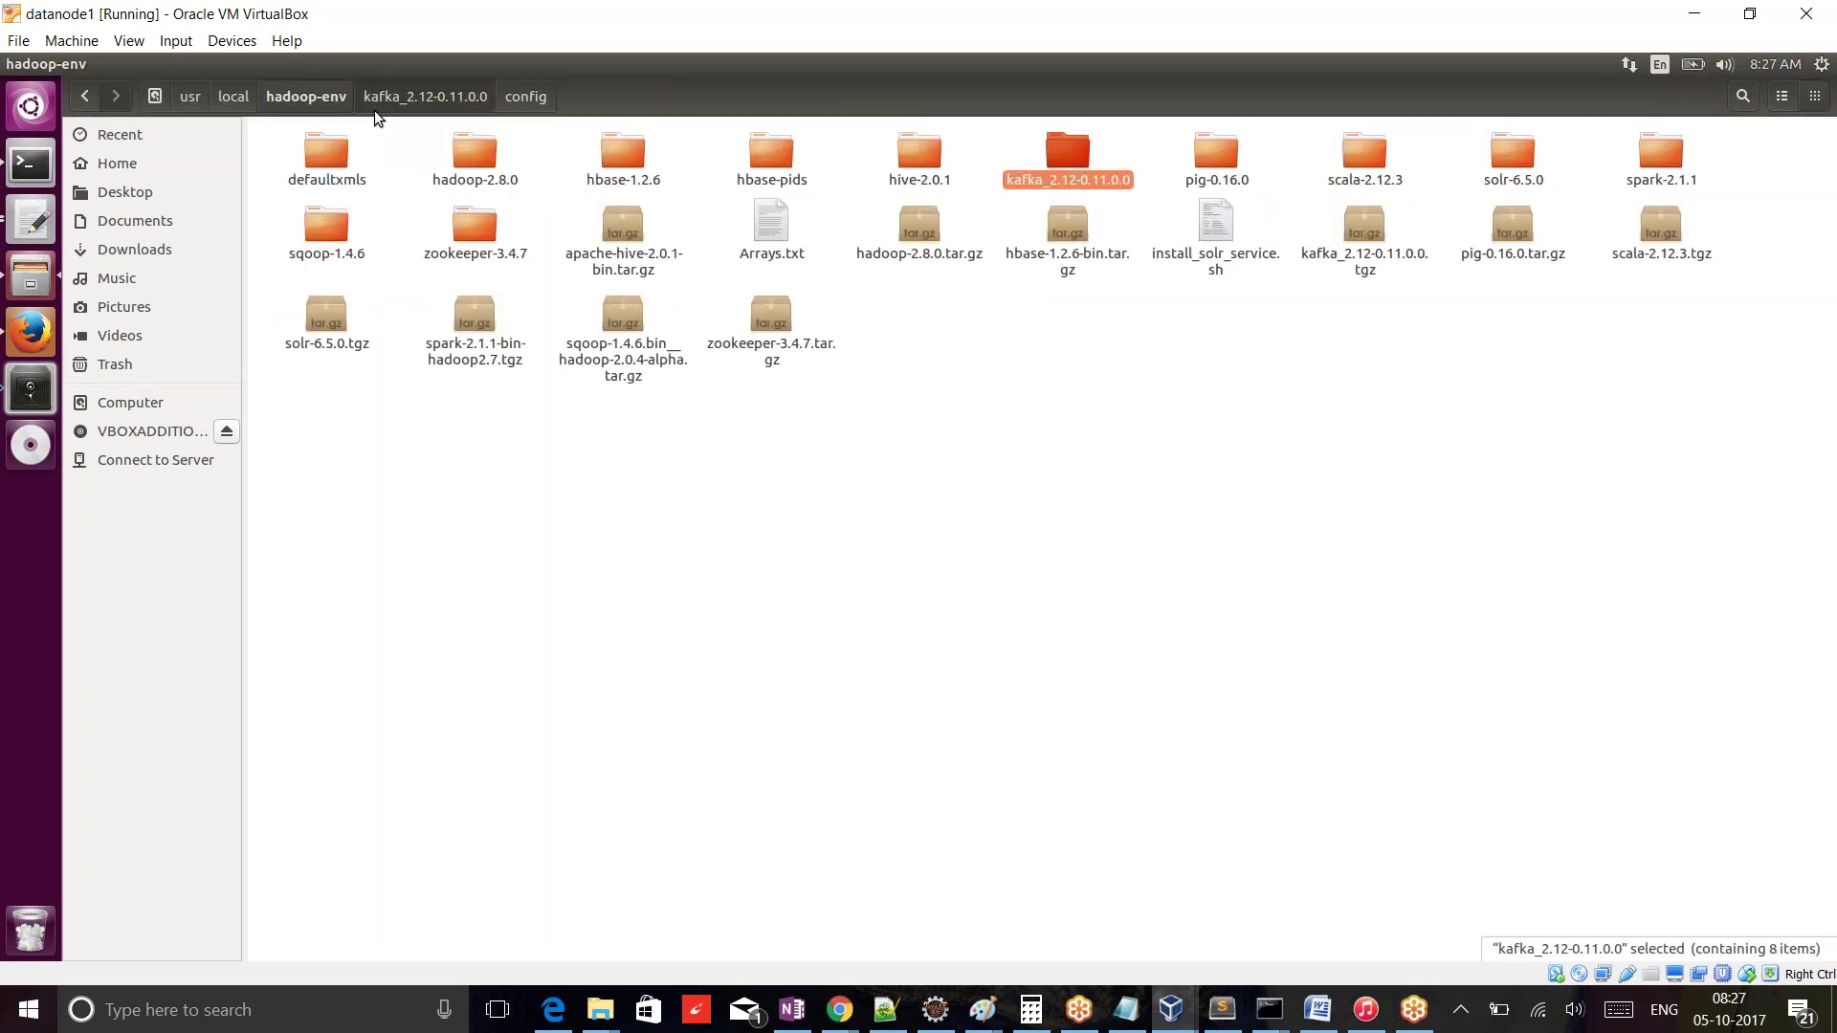
pyautogui.click(375, 109)
pyautogui.click(313, 106)
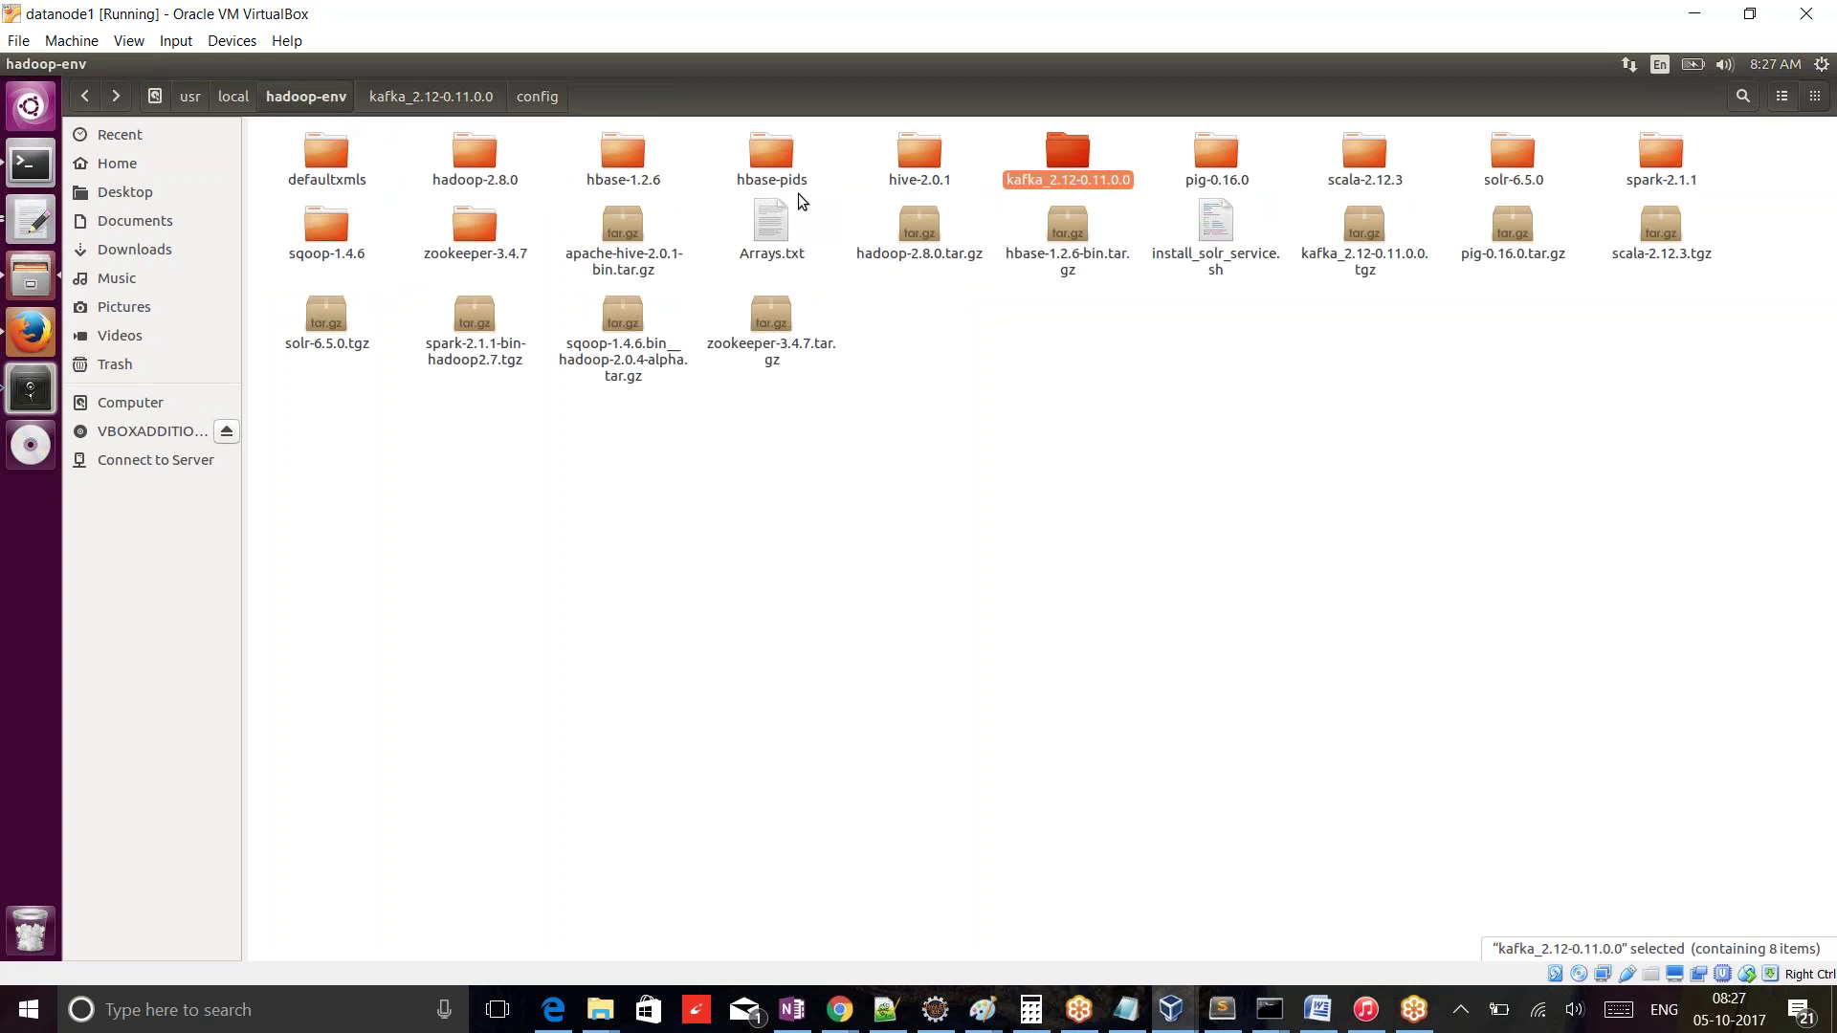
pyautogui.doubleClick(476, 153)
pyautogui.doubleClick(1062, 161)
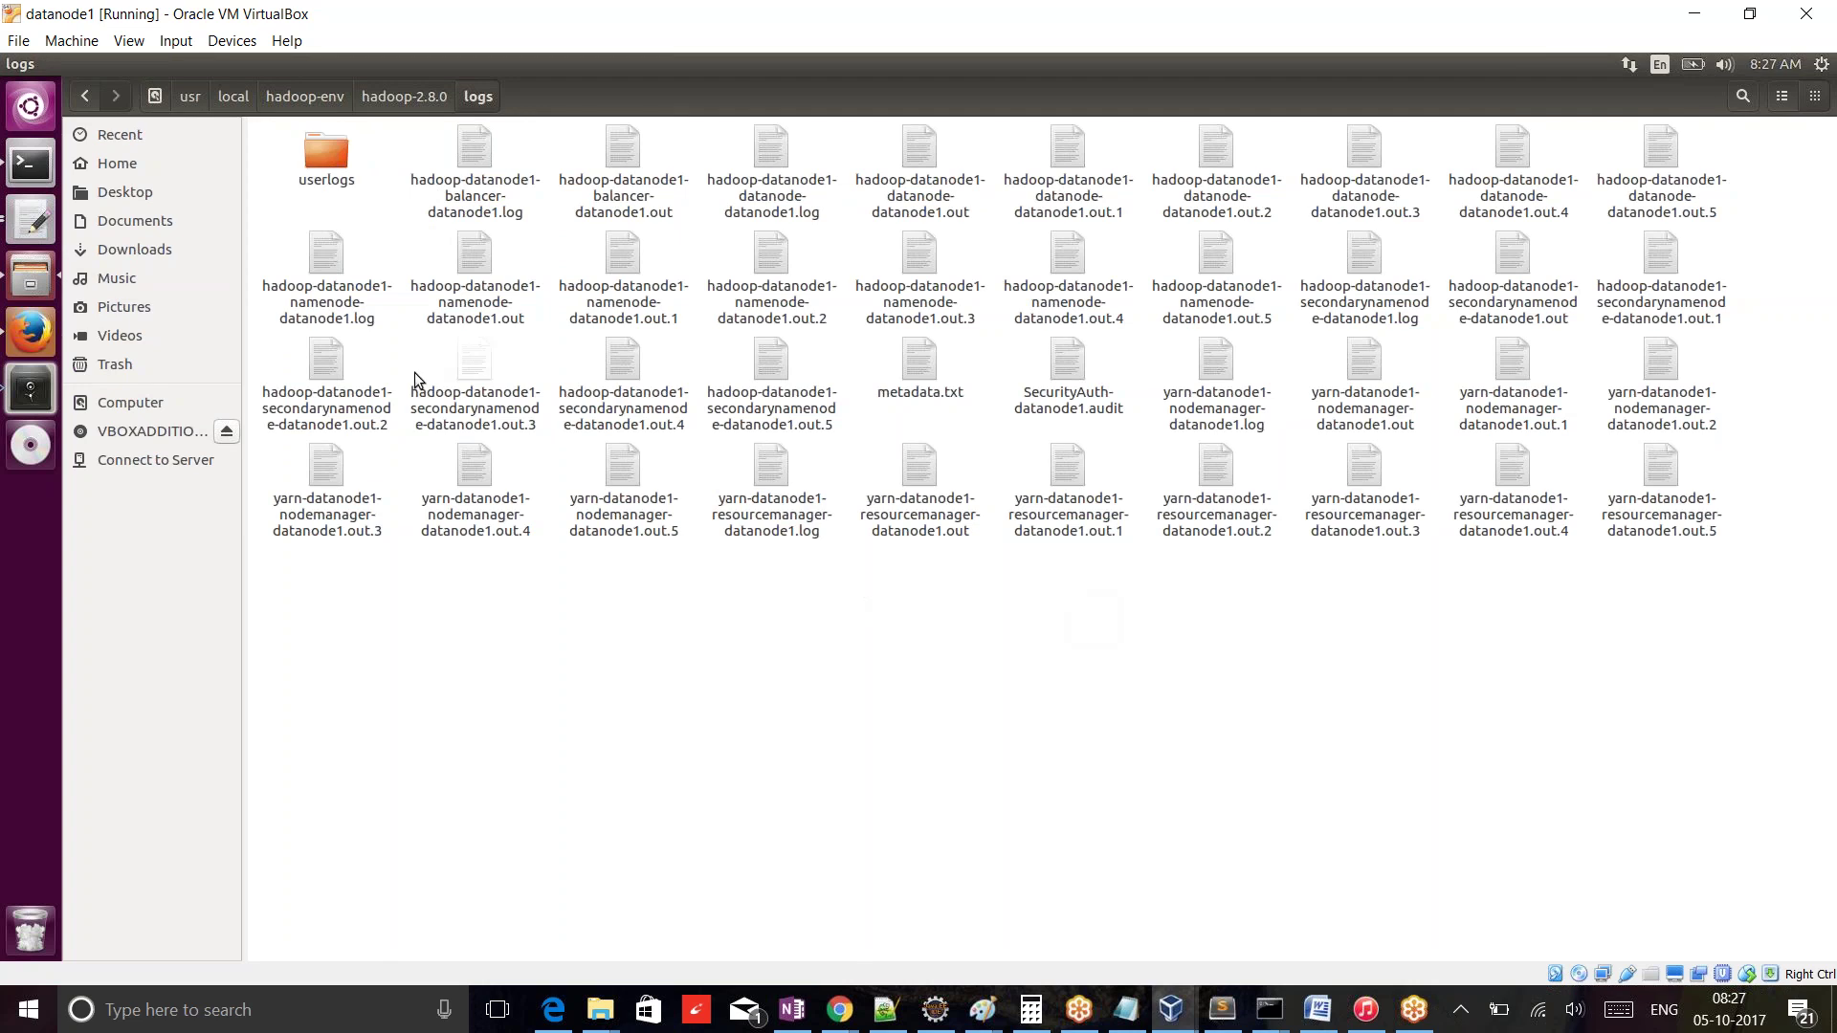
pyautogui.click(28, 335)
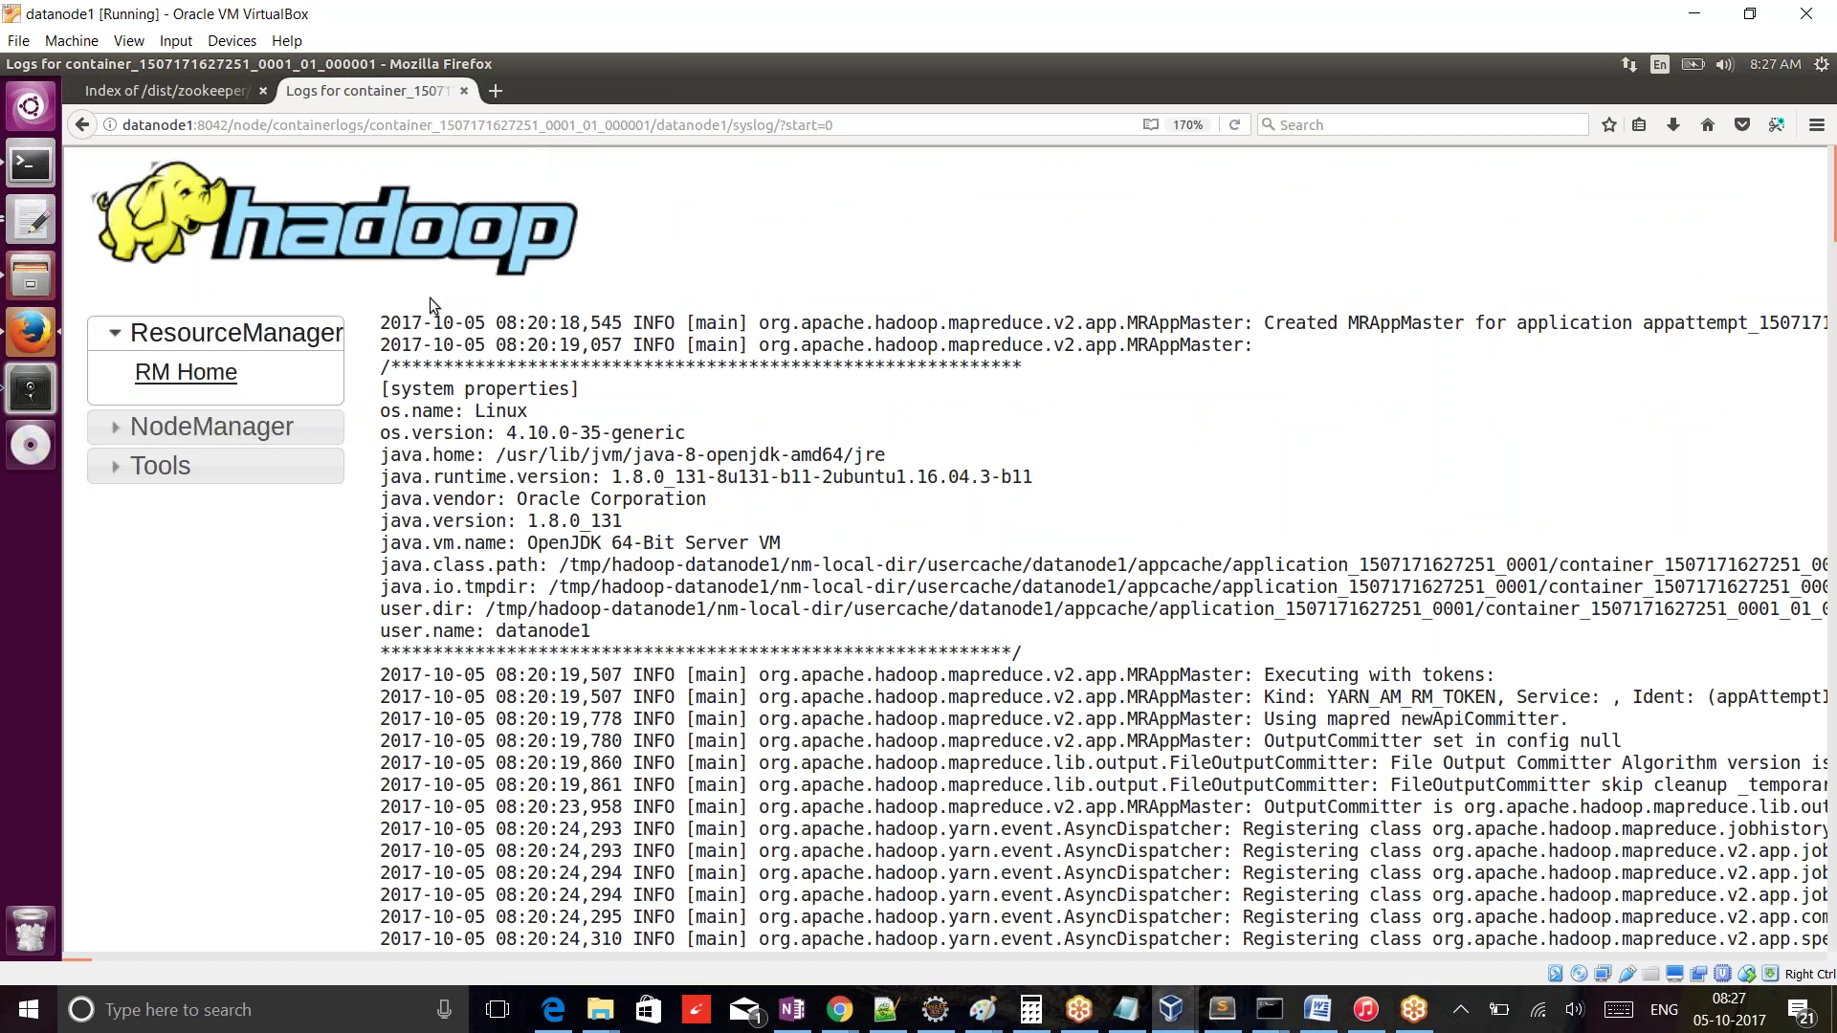
pyautogui.click(82, 126)
pyautogui.click(82, 125)
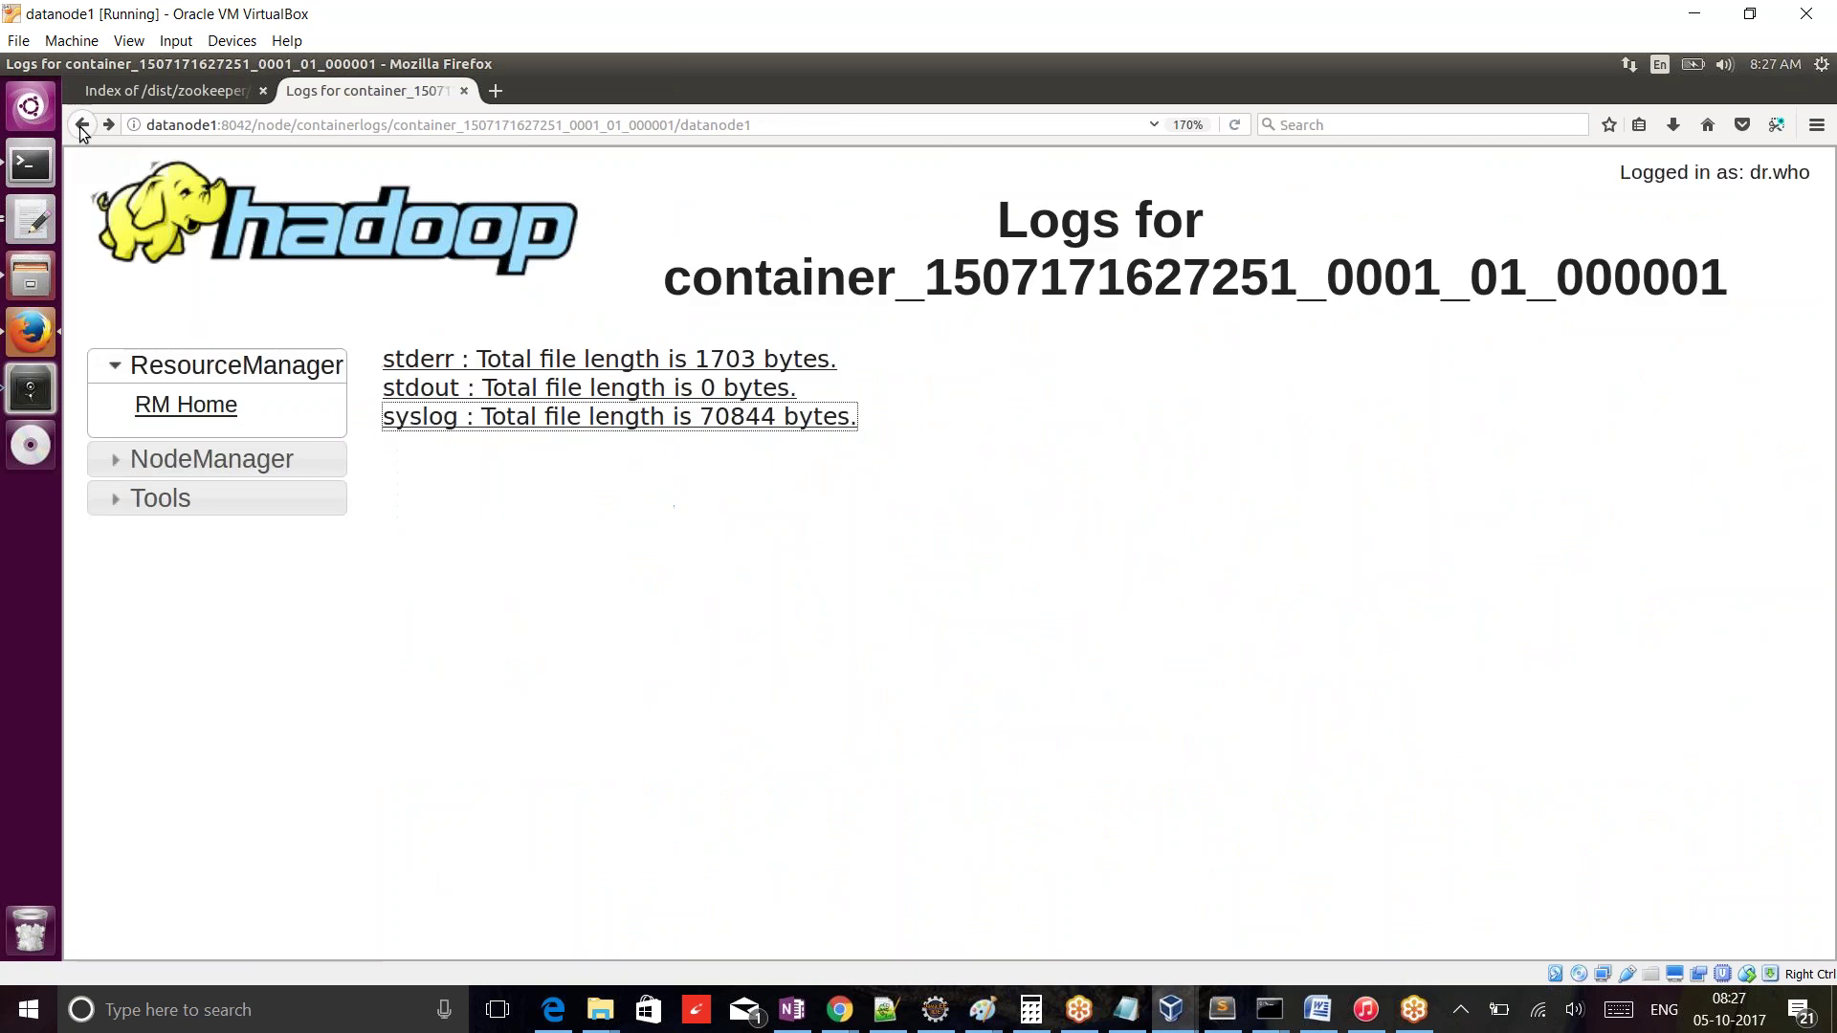
pyautogui.click(82, 125)
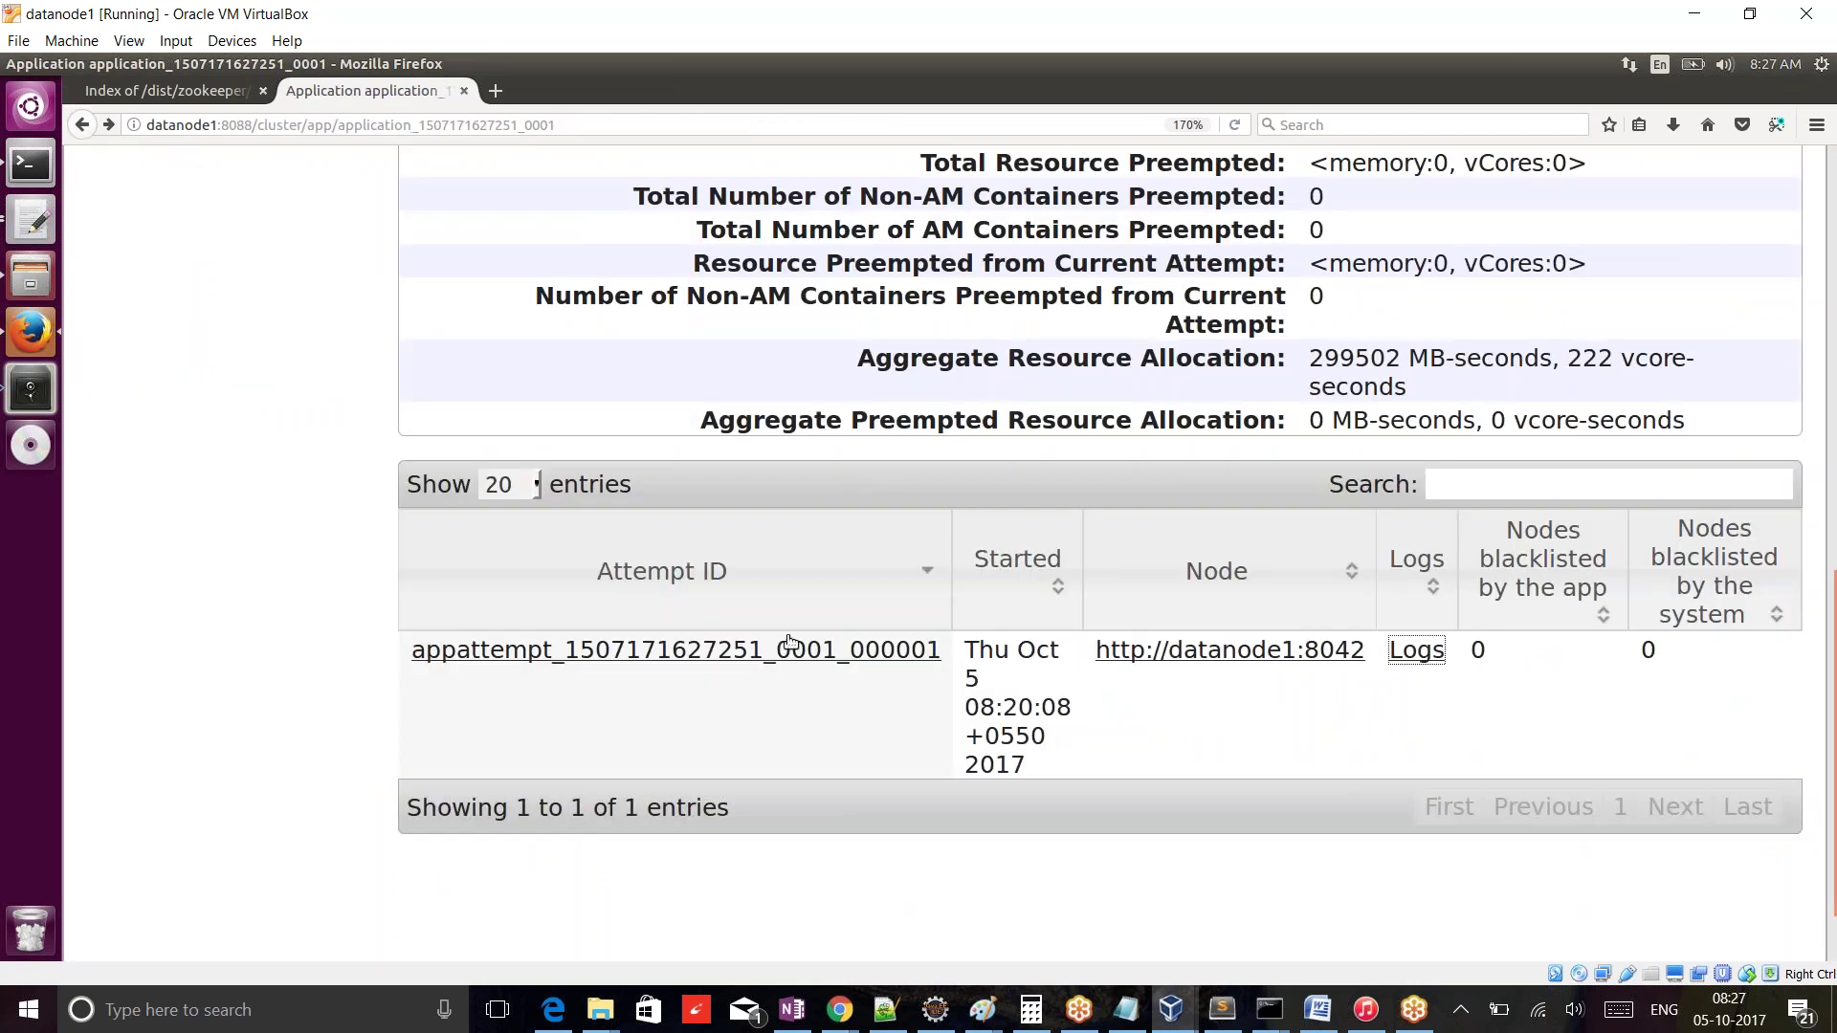
pyautogui.click(780, 654)
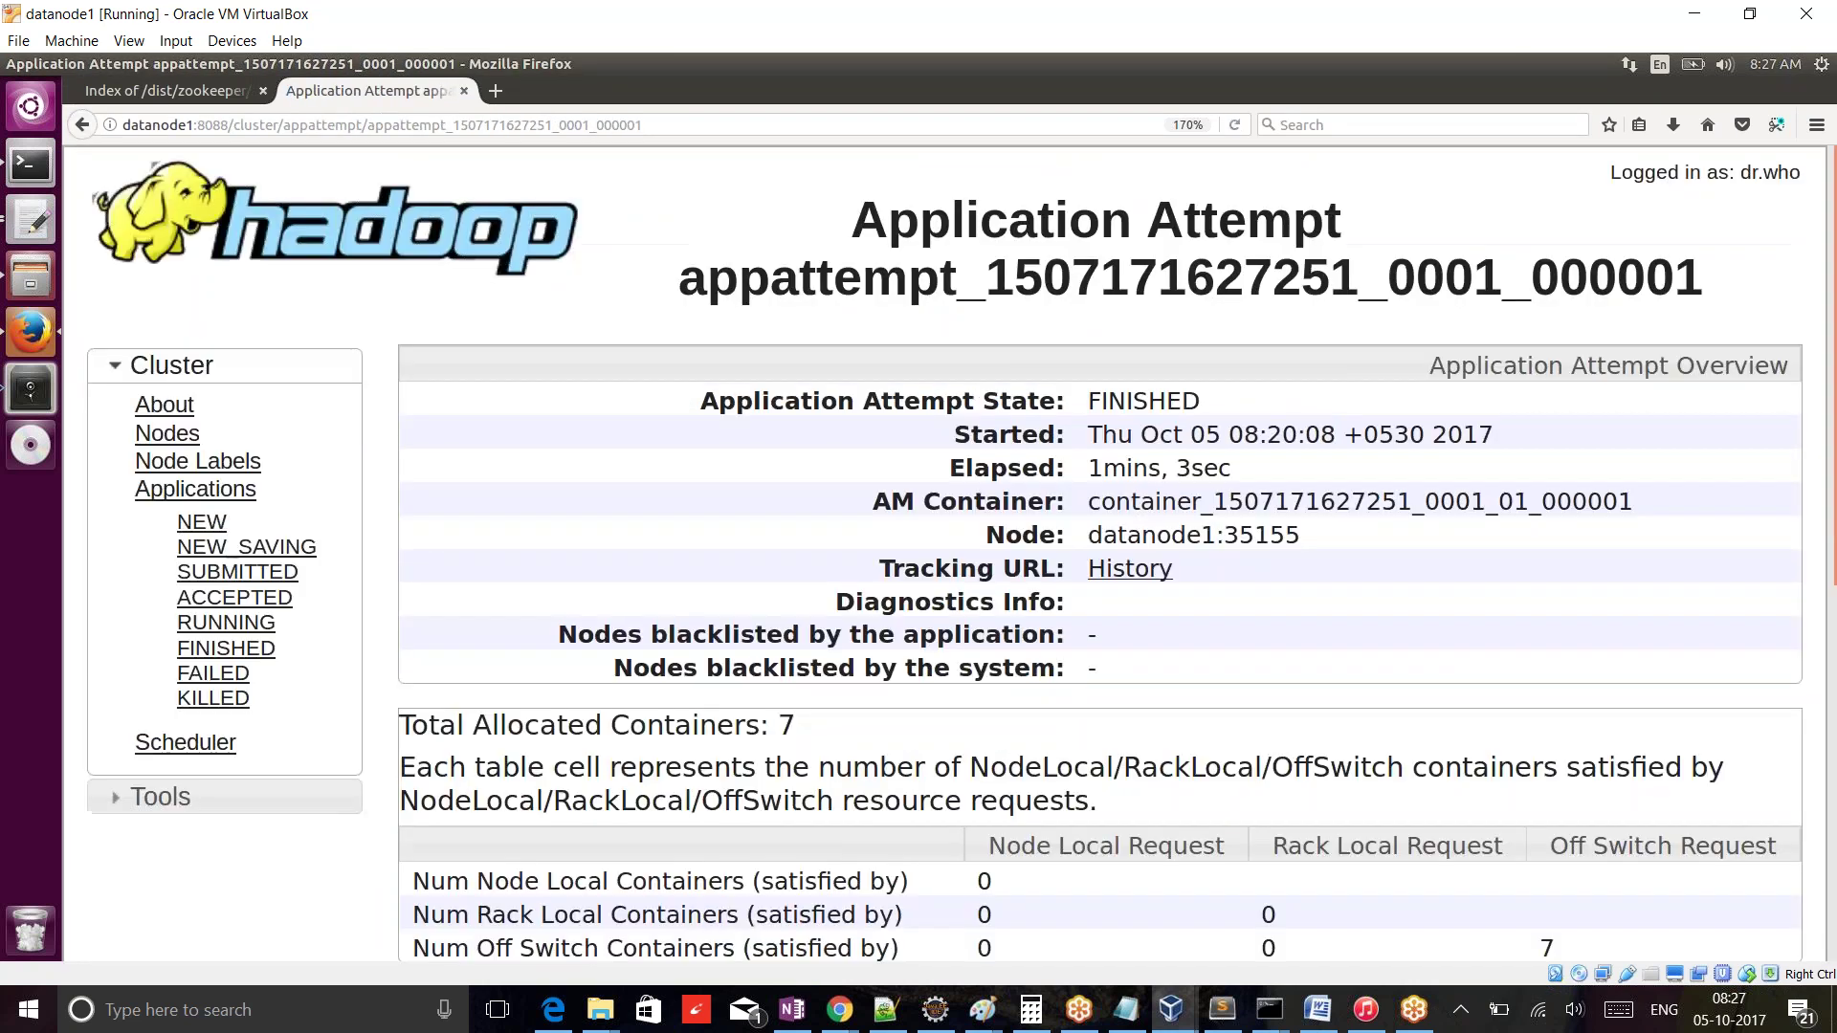
pyautogui.scroll(-3, 773, 557)
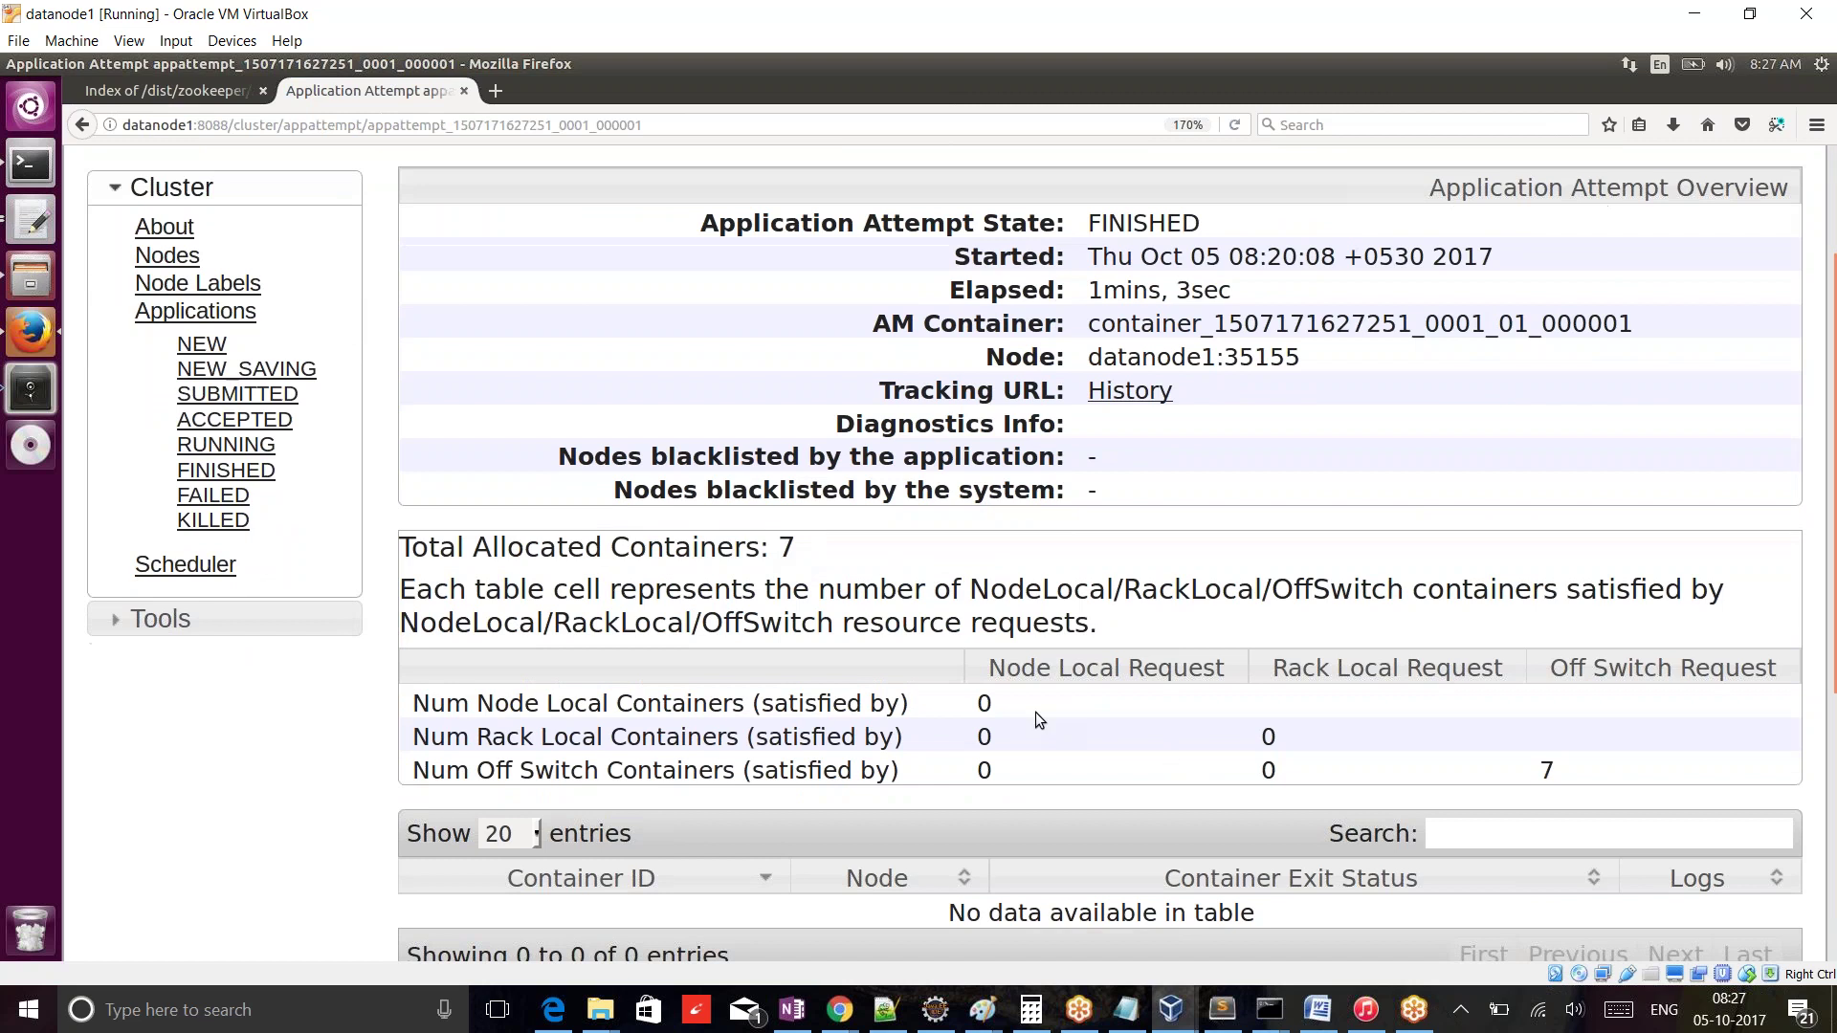
pyautogui.scroll(-2, 1035, 711)
pyautogui.scroll(3, 1035, 710)
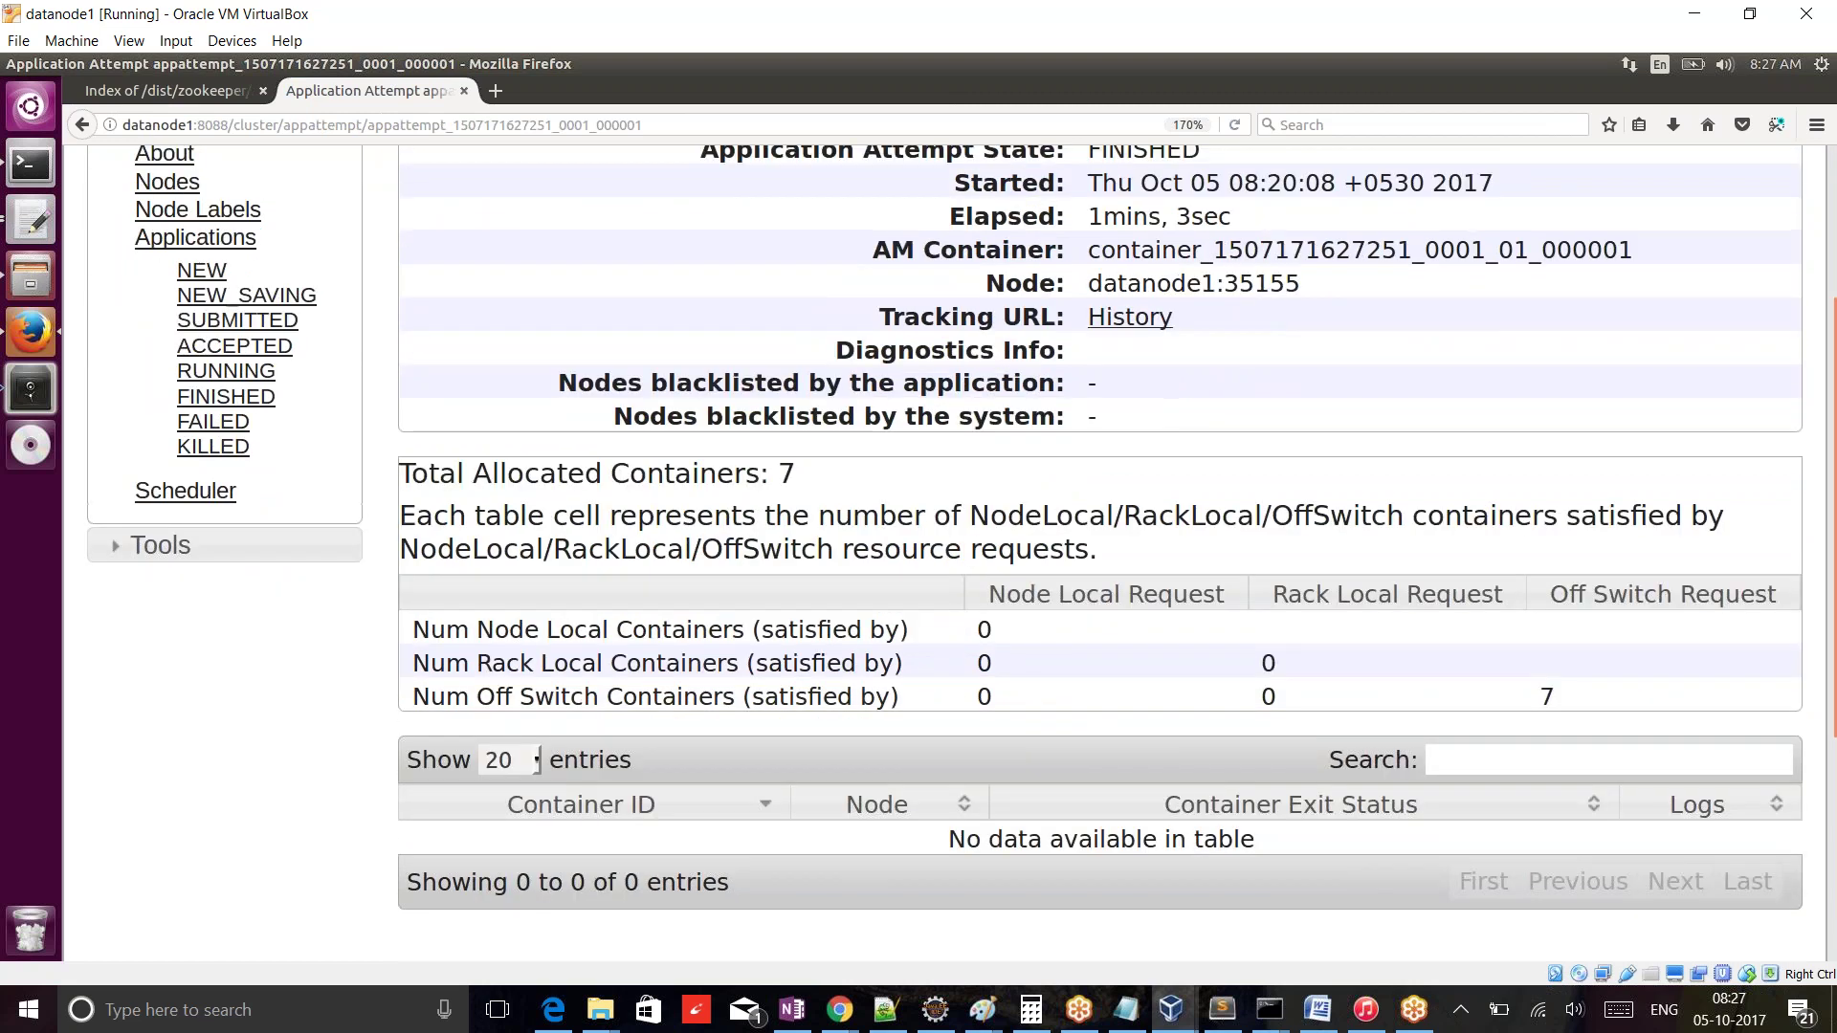
pyautogui.scroll(-2, 1299, 749)
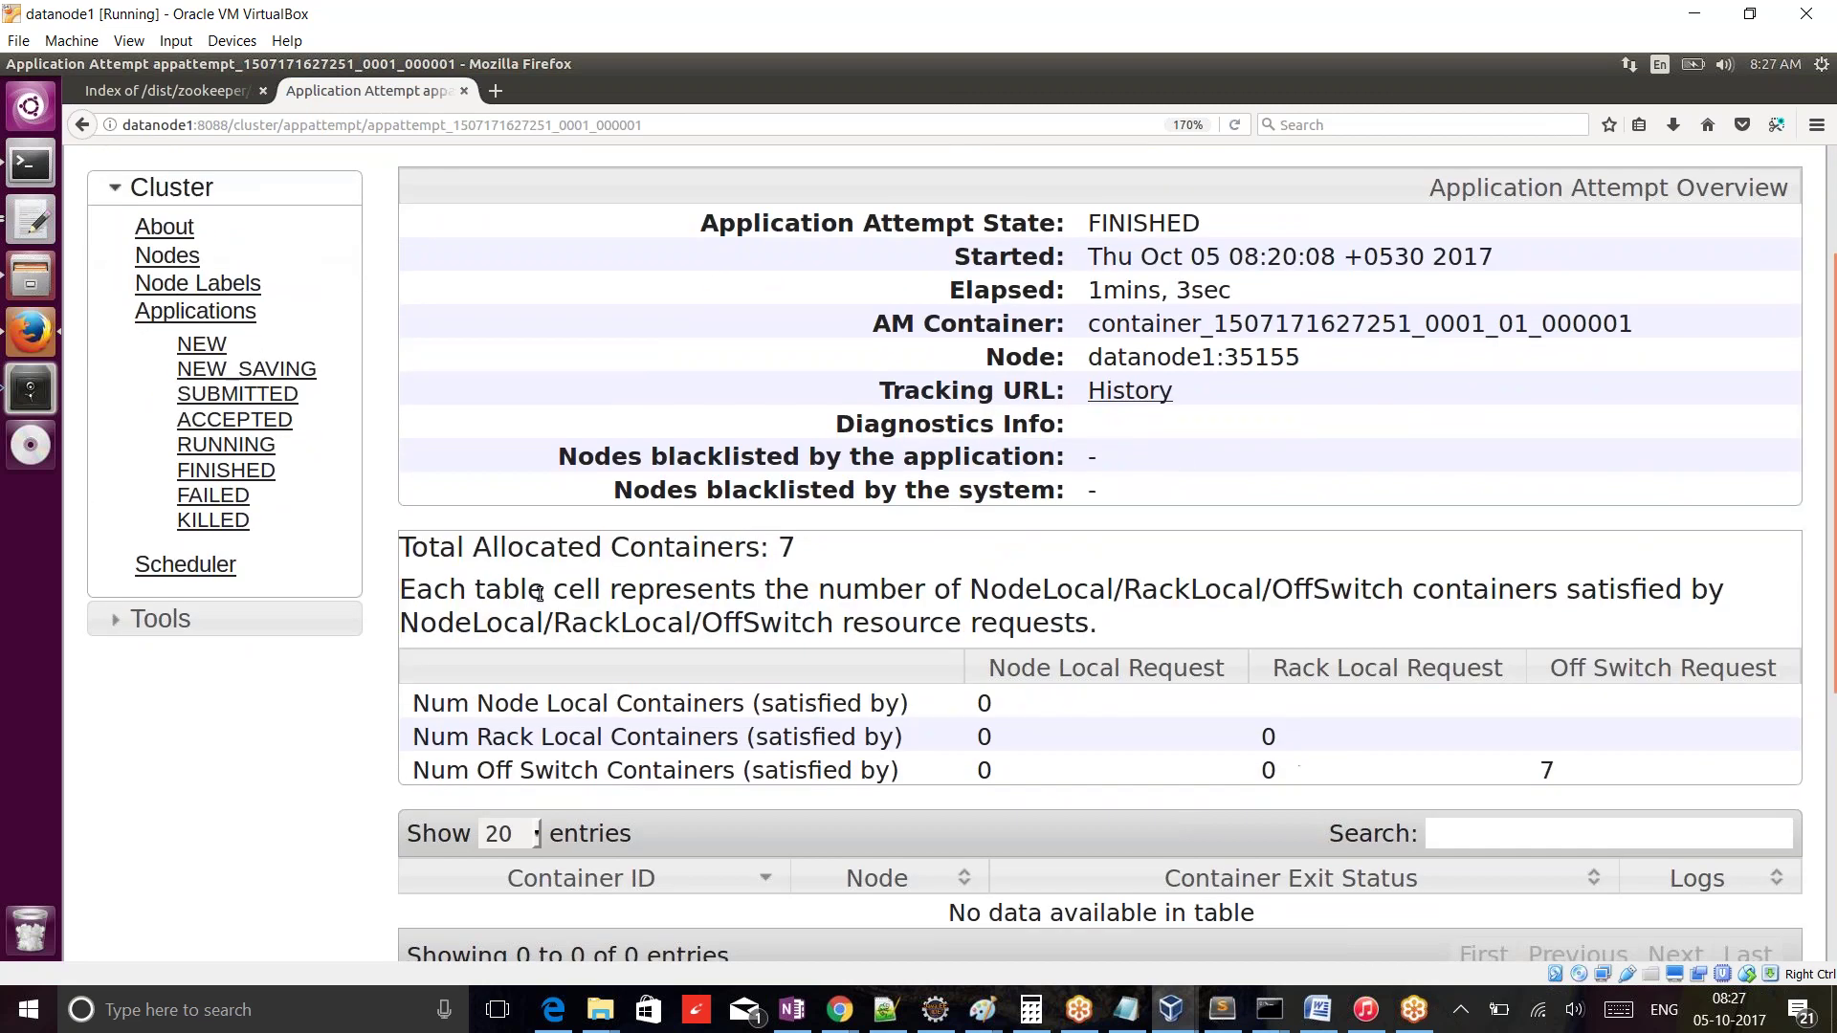
pyautogui.scroll(-3, 1045, 739)
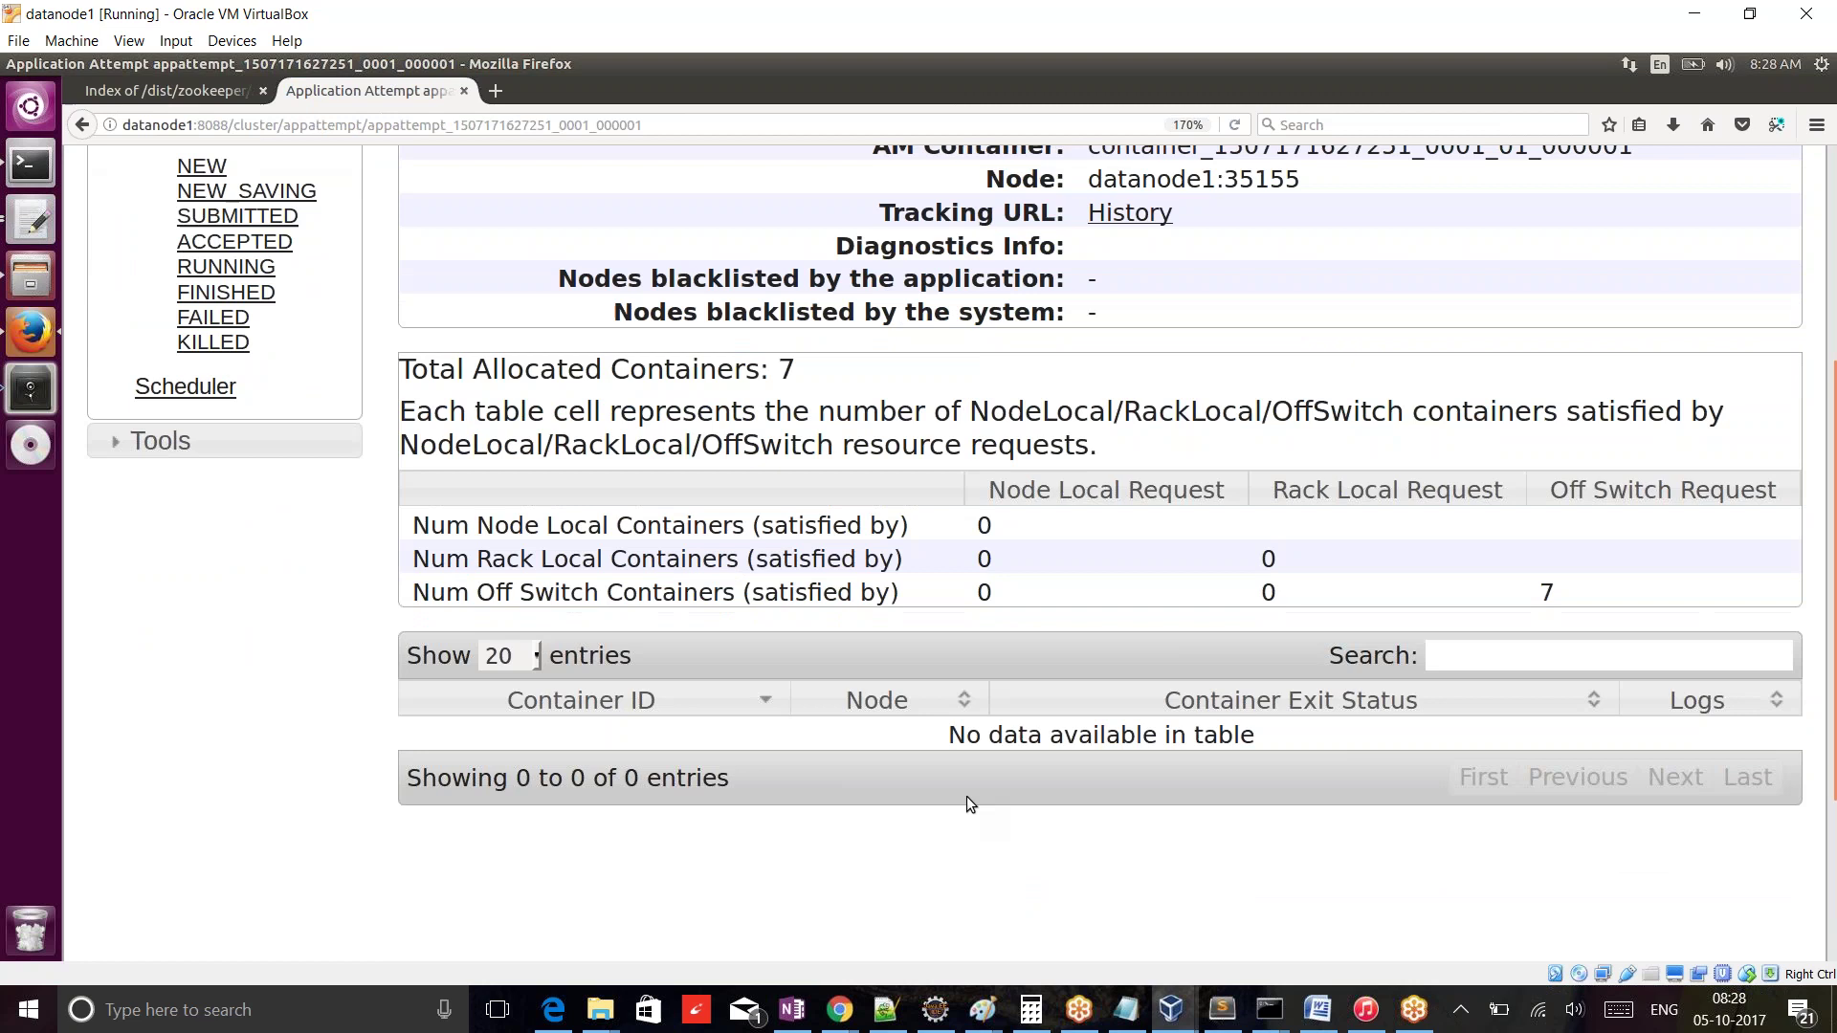
pyautogui.scroll(3, 971, 800)
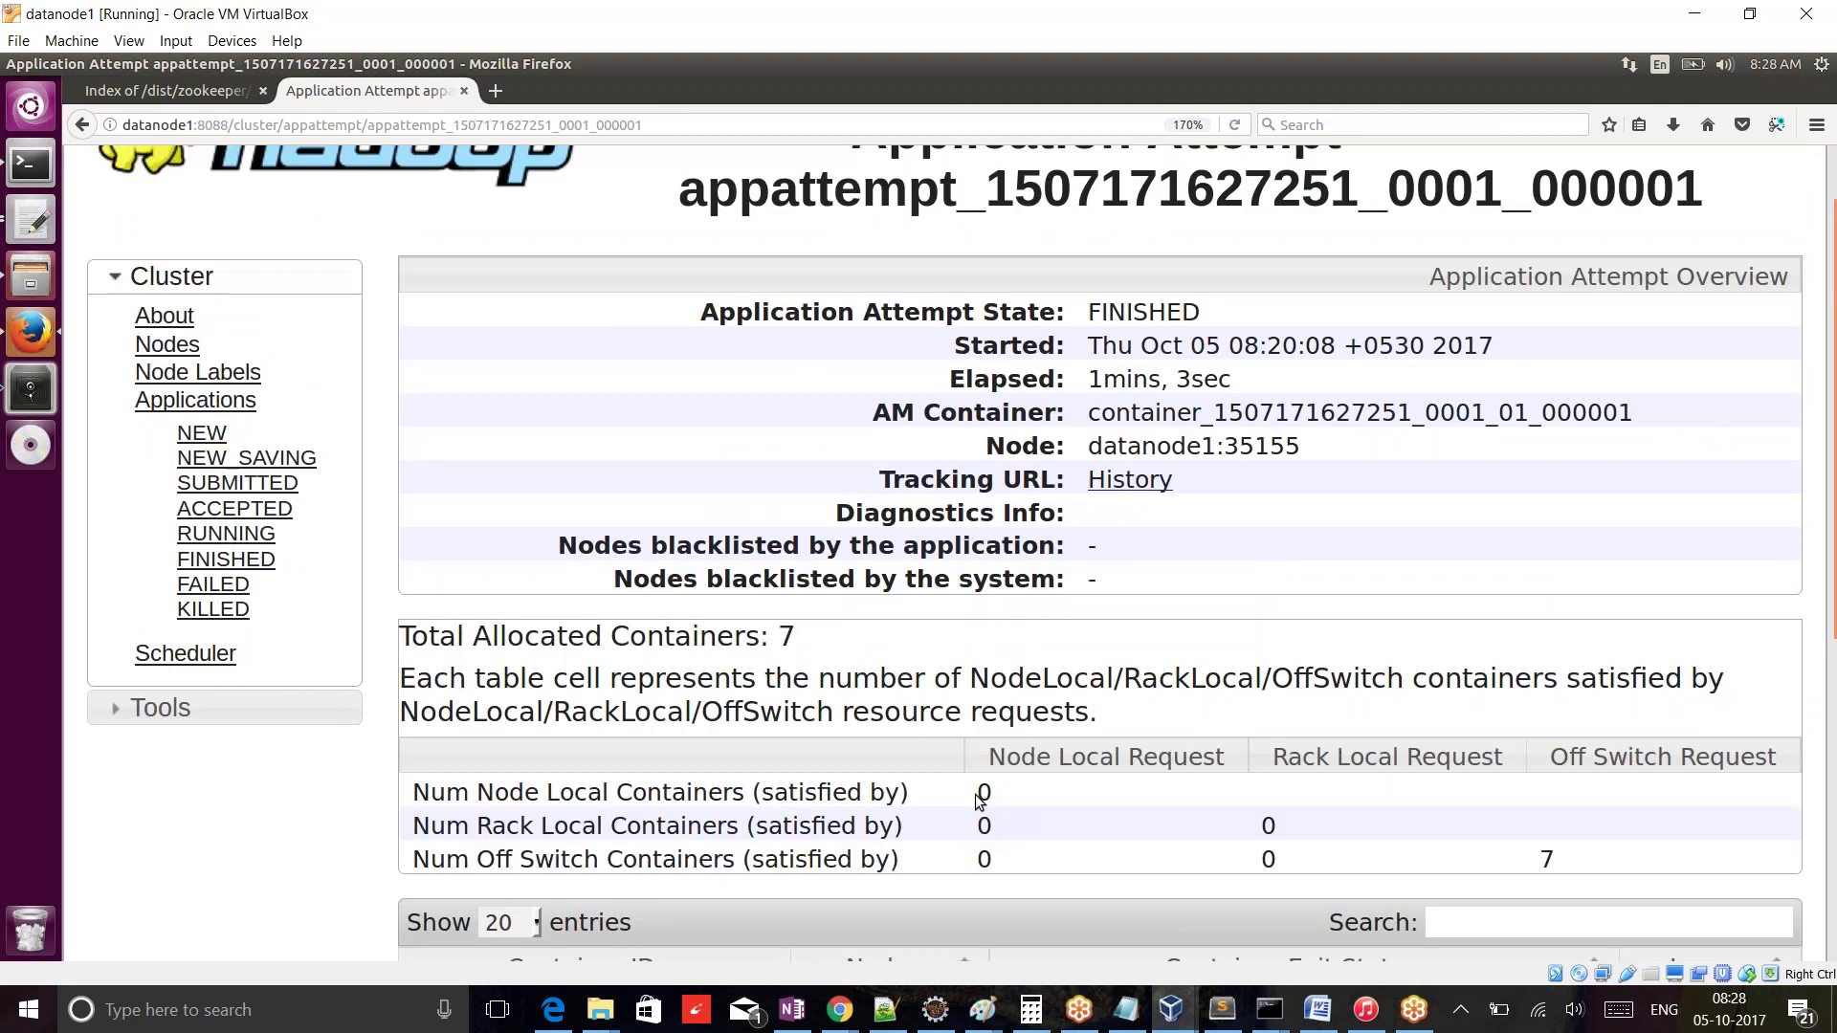
# - Try to open the attempt's tracking History link, and return to the attempt page
pyautogui.click(1122, 481)
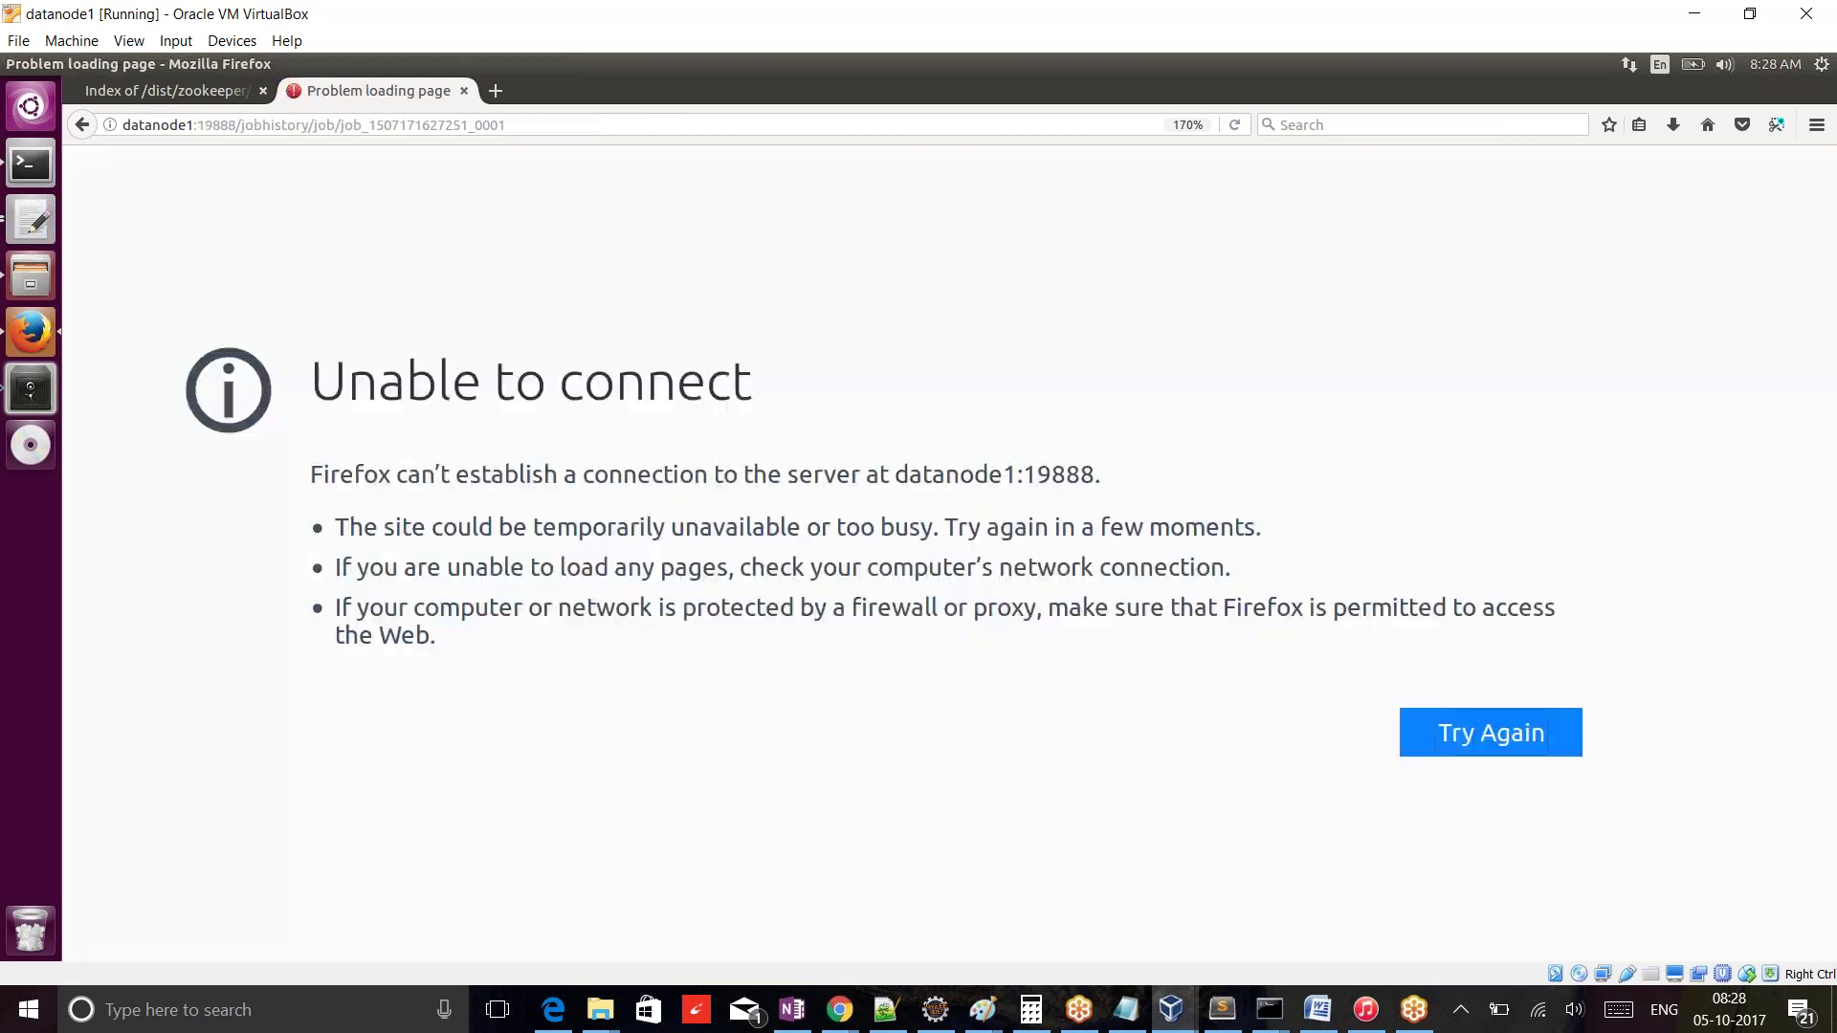
pyautogui.click(81, 125)
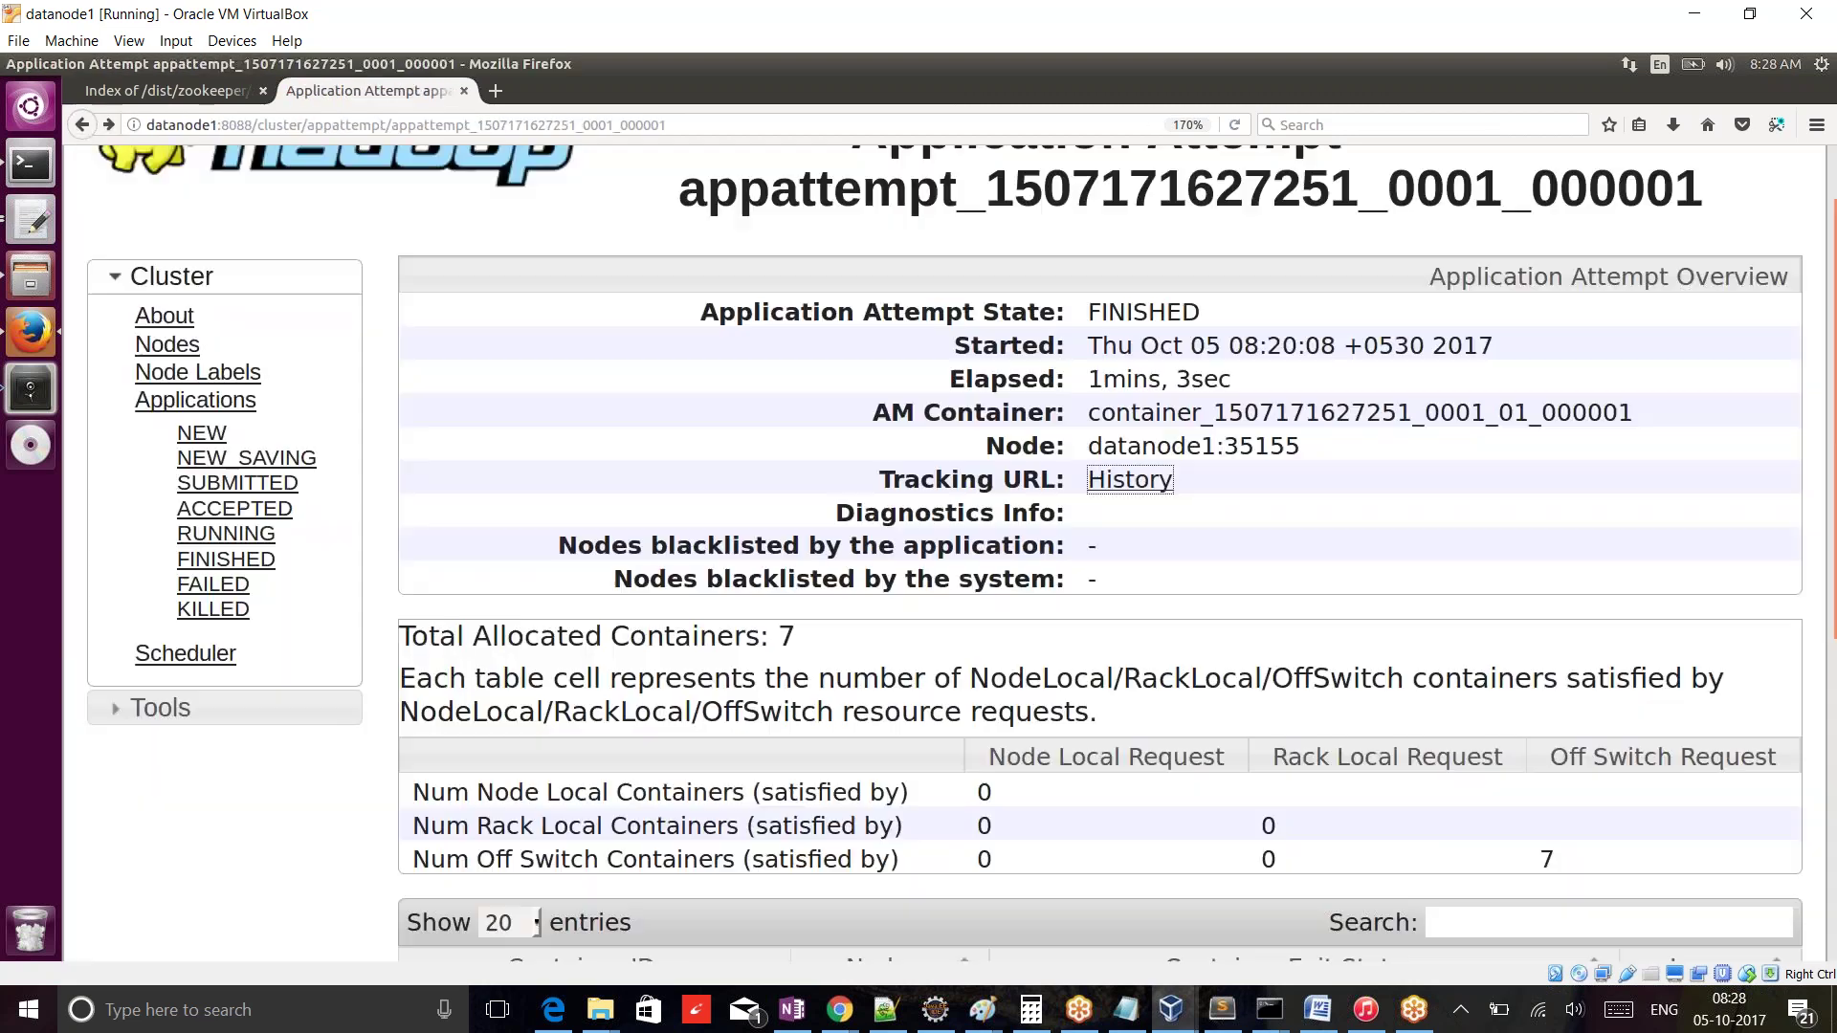
pyautogui.scroll(-3, 1210, 731)
pyautogui.scroll(2, 748, 605)
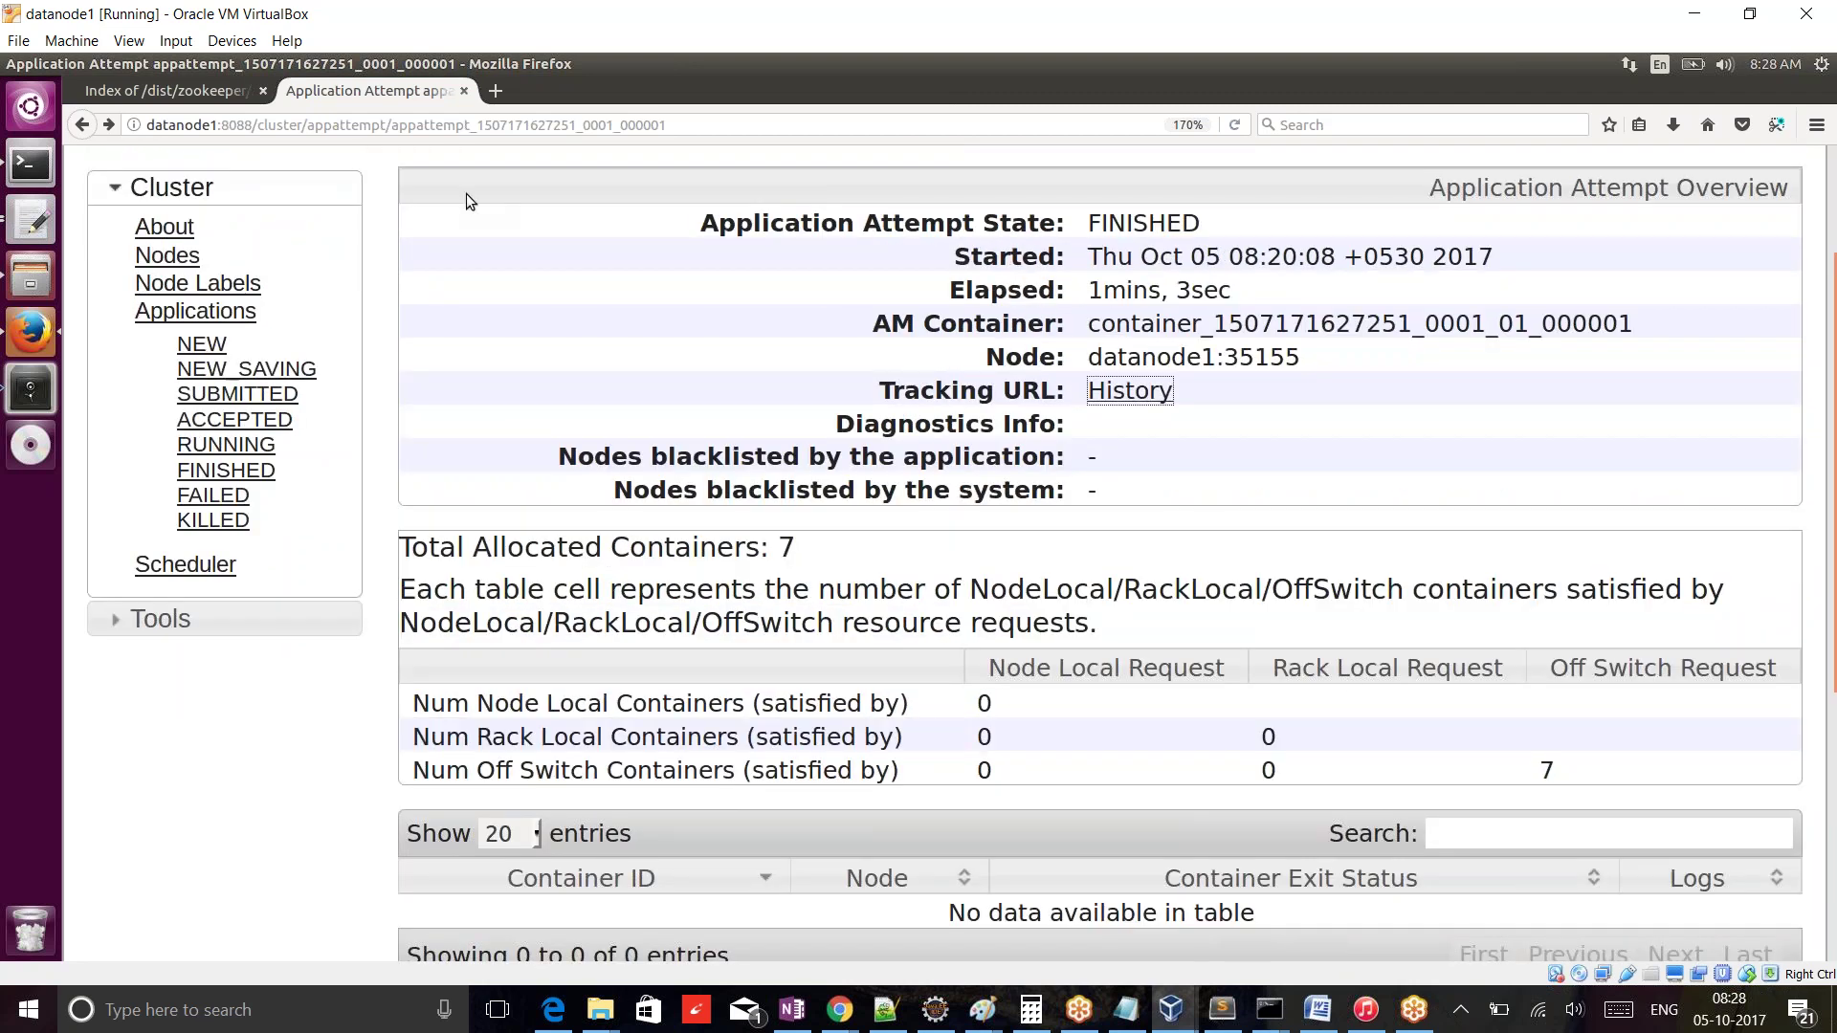
# - Return to the application page and review its metrics, elapsed time and overview details
pyautogui.click(81, 125)
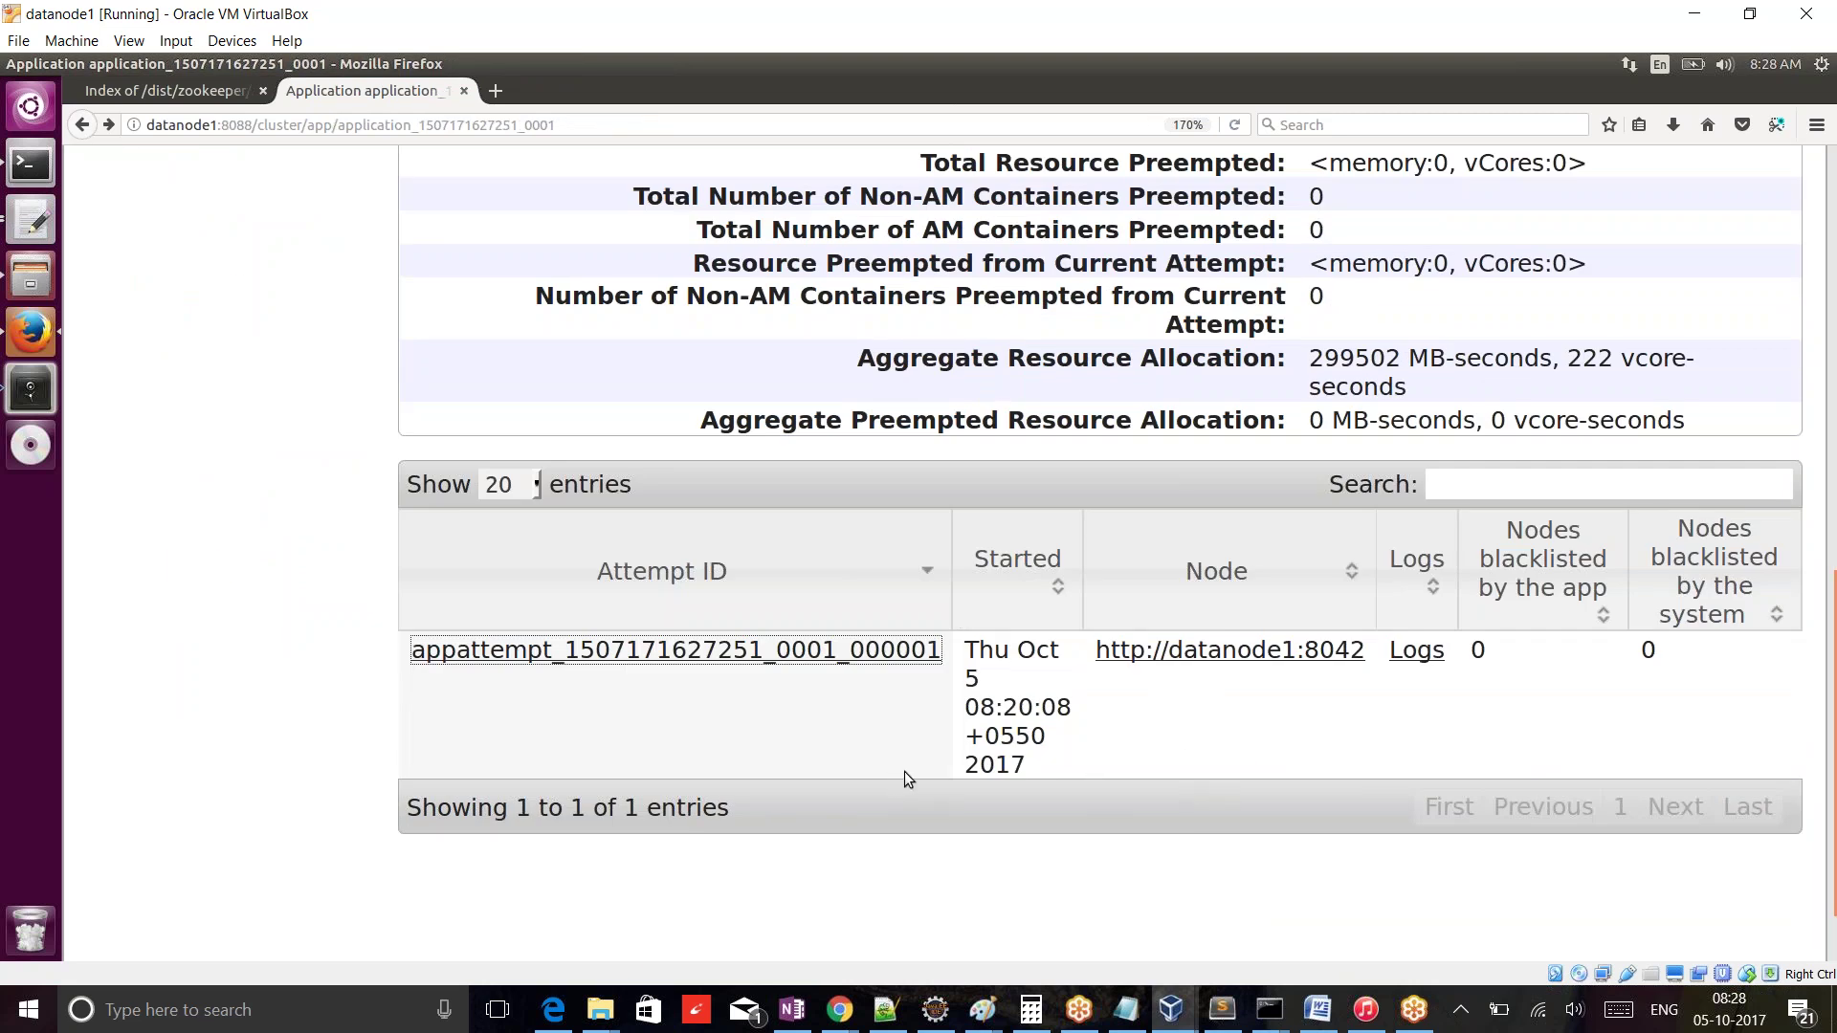
pyautogui.scroll(2, 1024, 685)
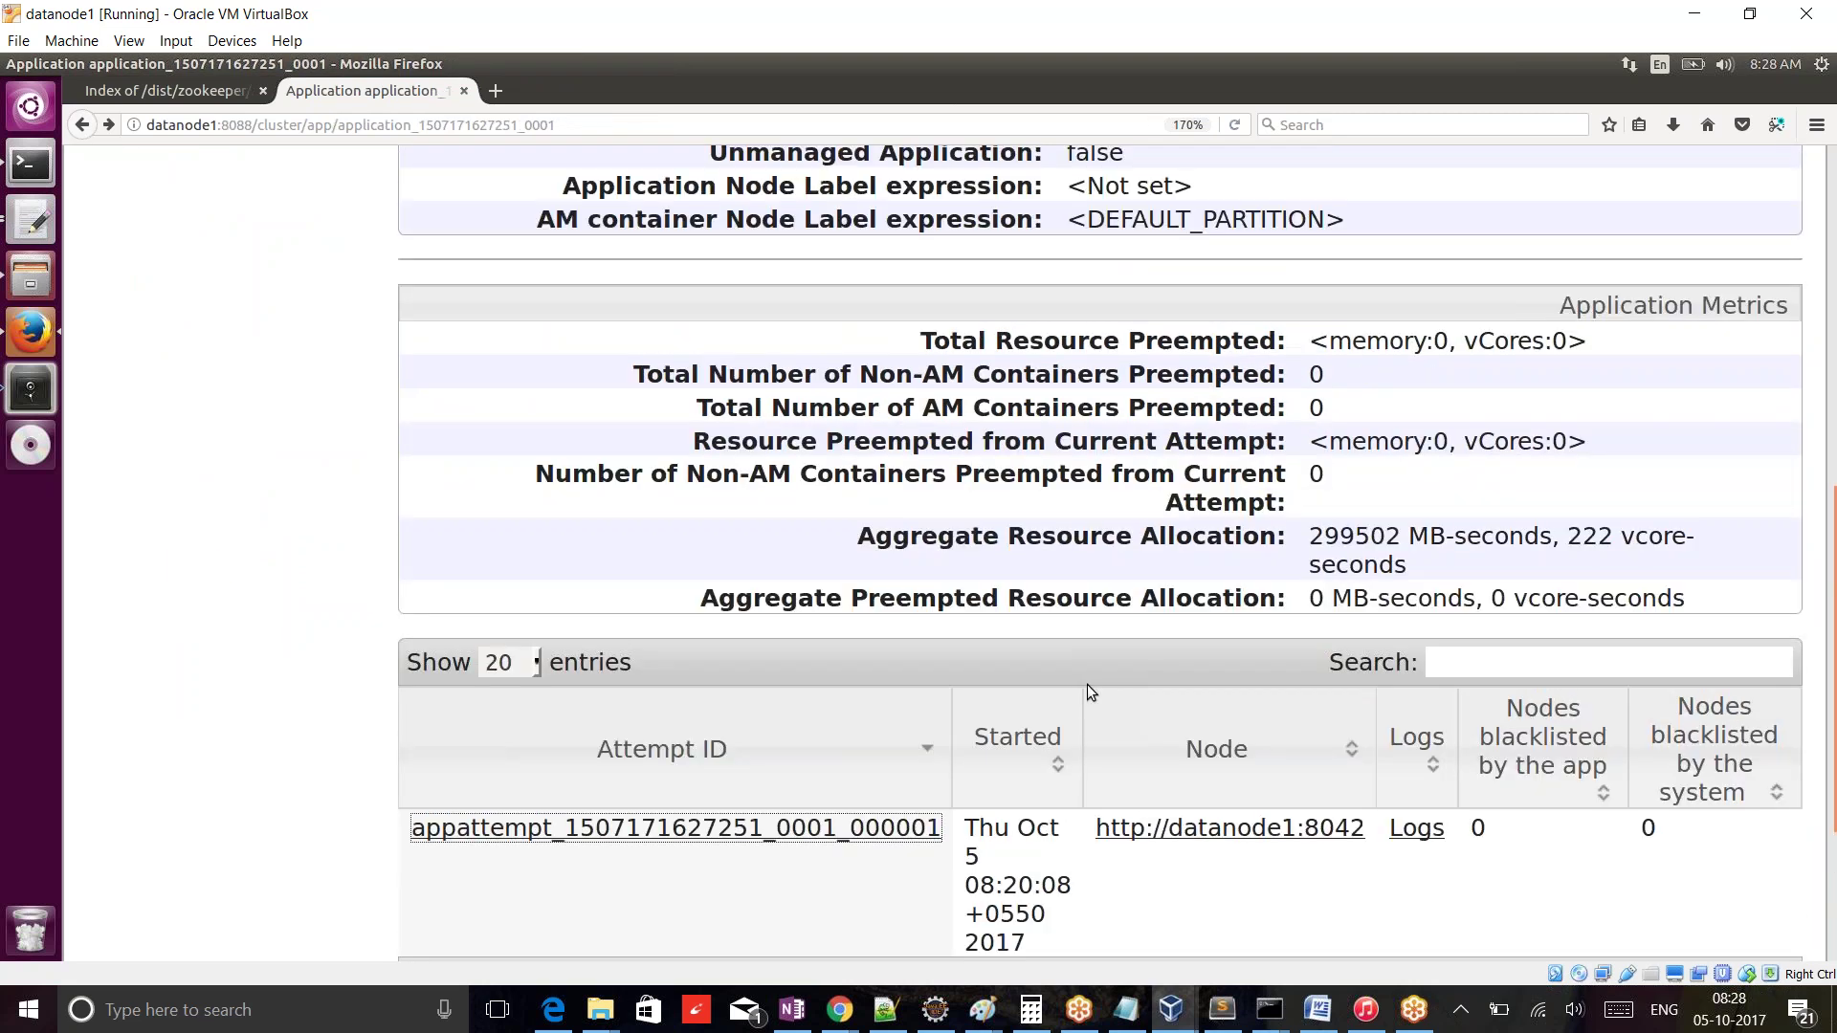
pyautogui.scroll(5, 1307, 650)
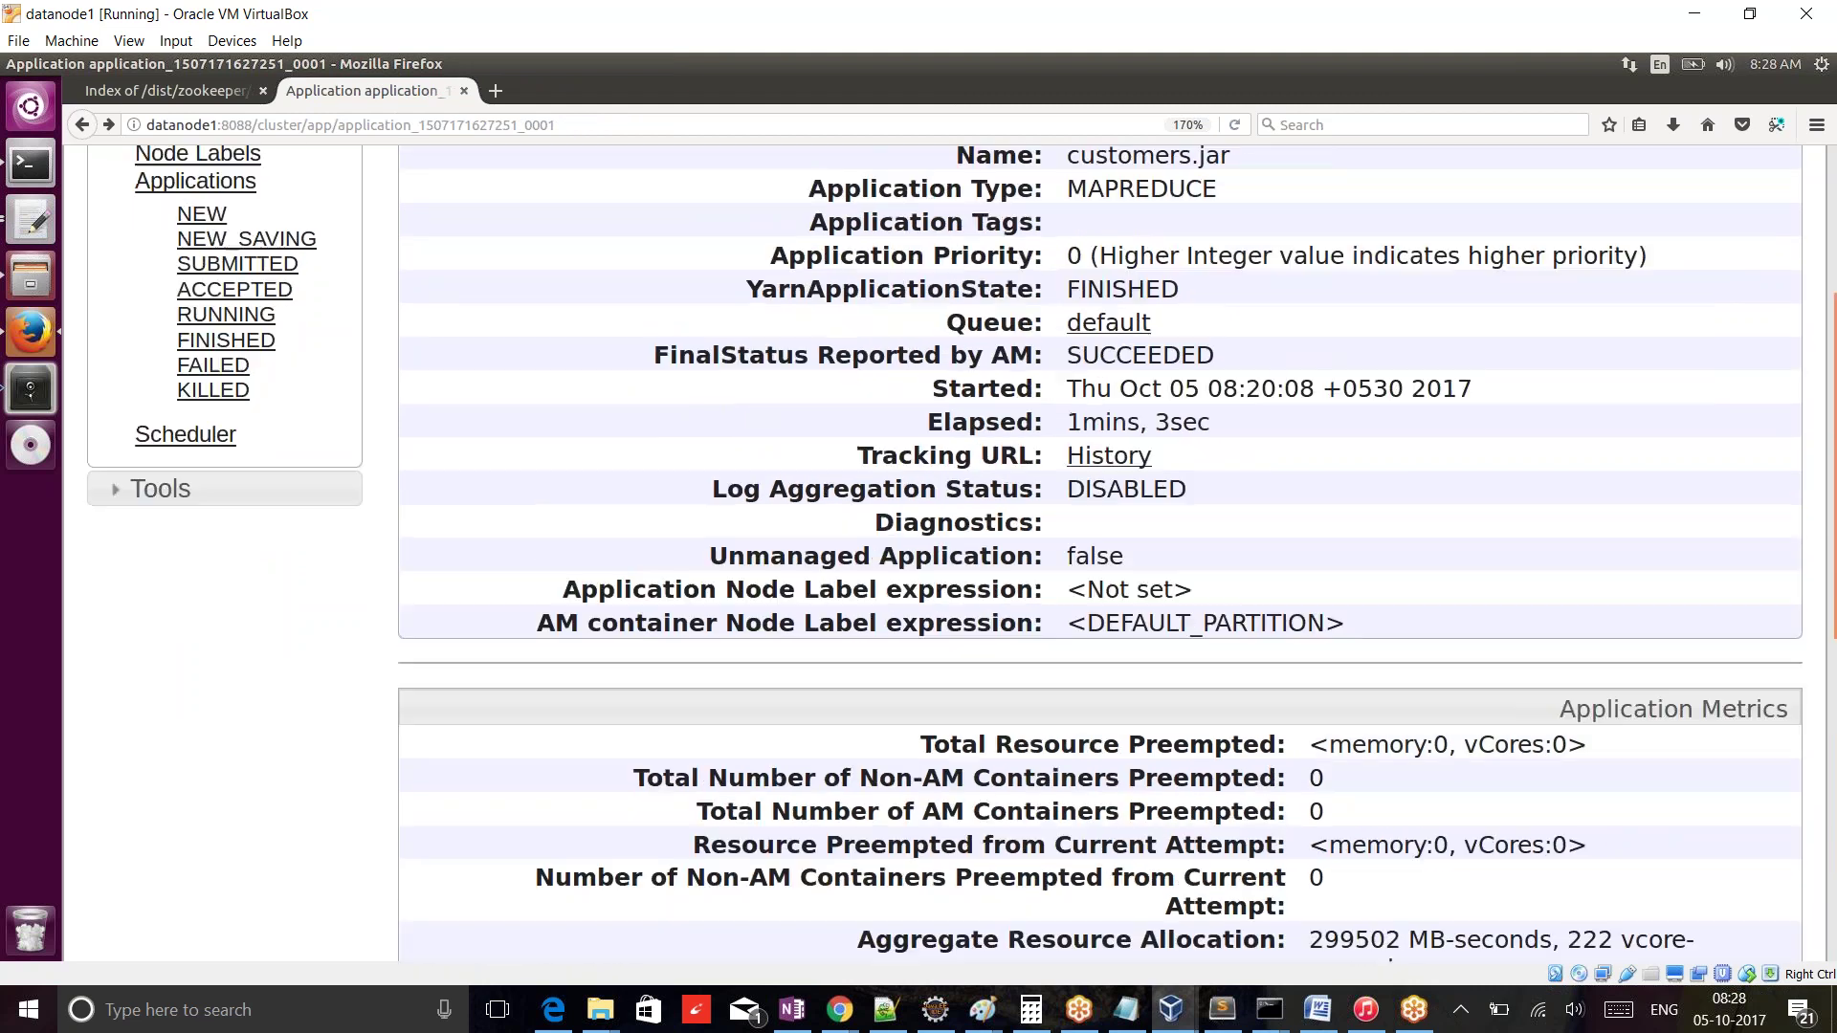
pyautogui.scroll(1, 1307, 650)
pyautogui.moveTo(1062, 463); pyautogui.dragTo(1197, 463)
pyautogui.click(1179, 607)
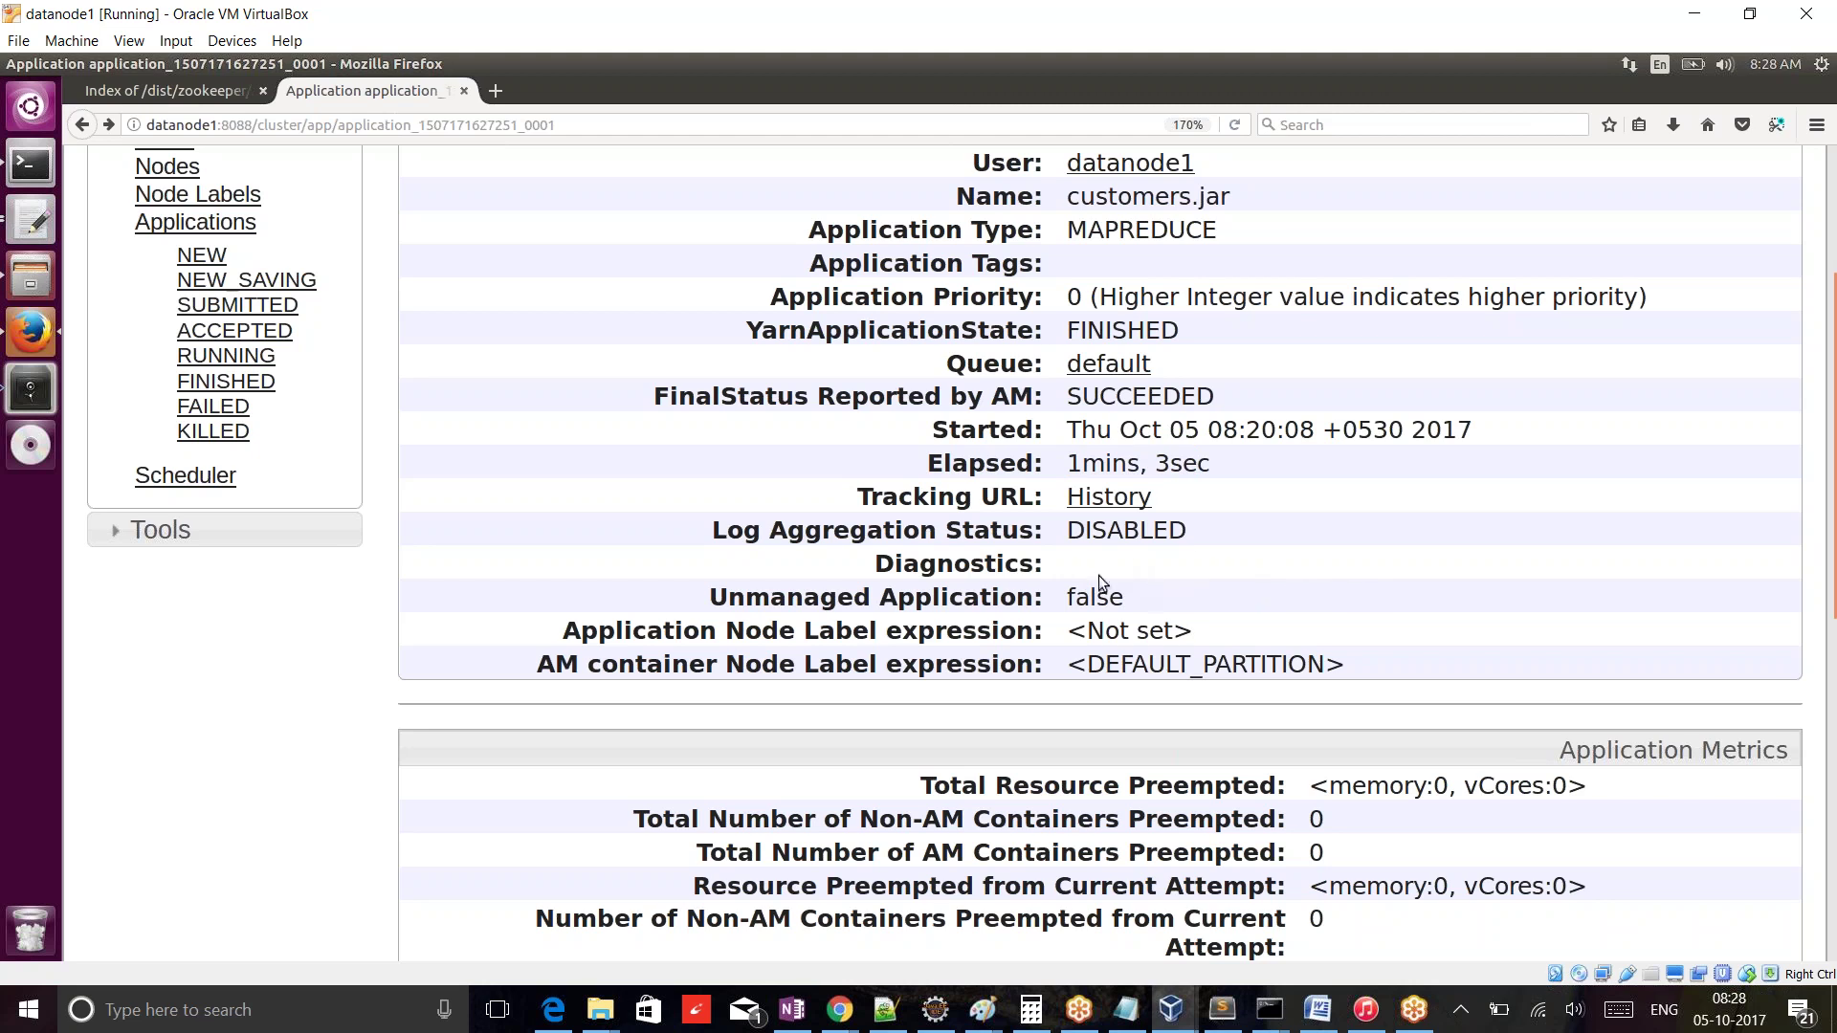
pyautogui.scroll(5, 1288, 632)
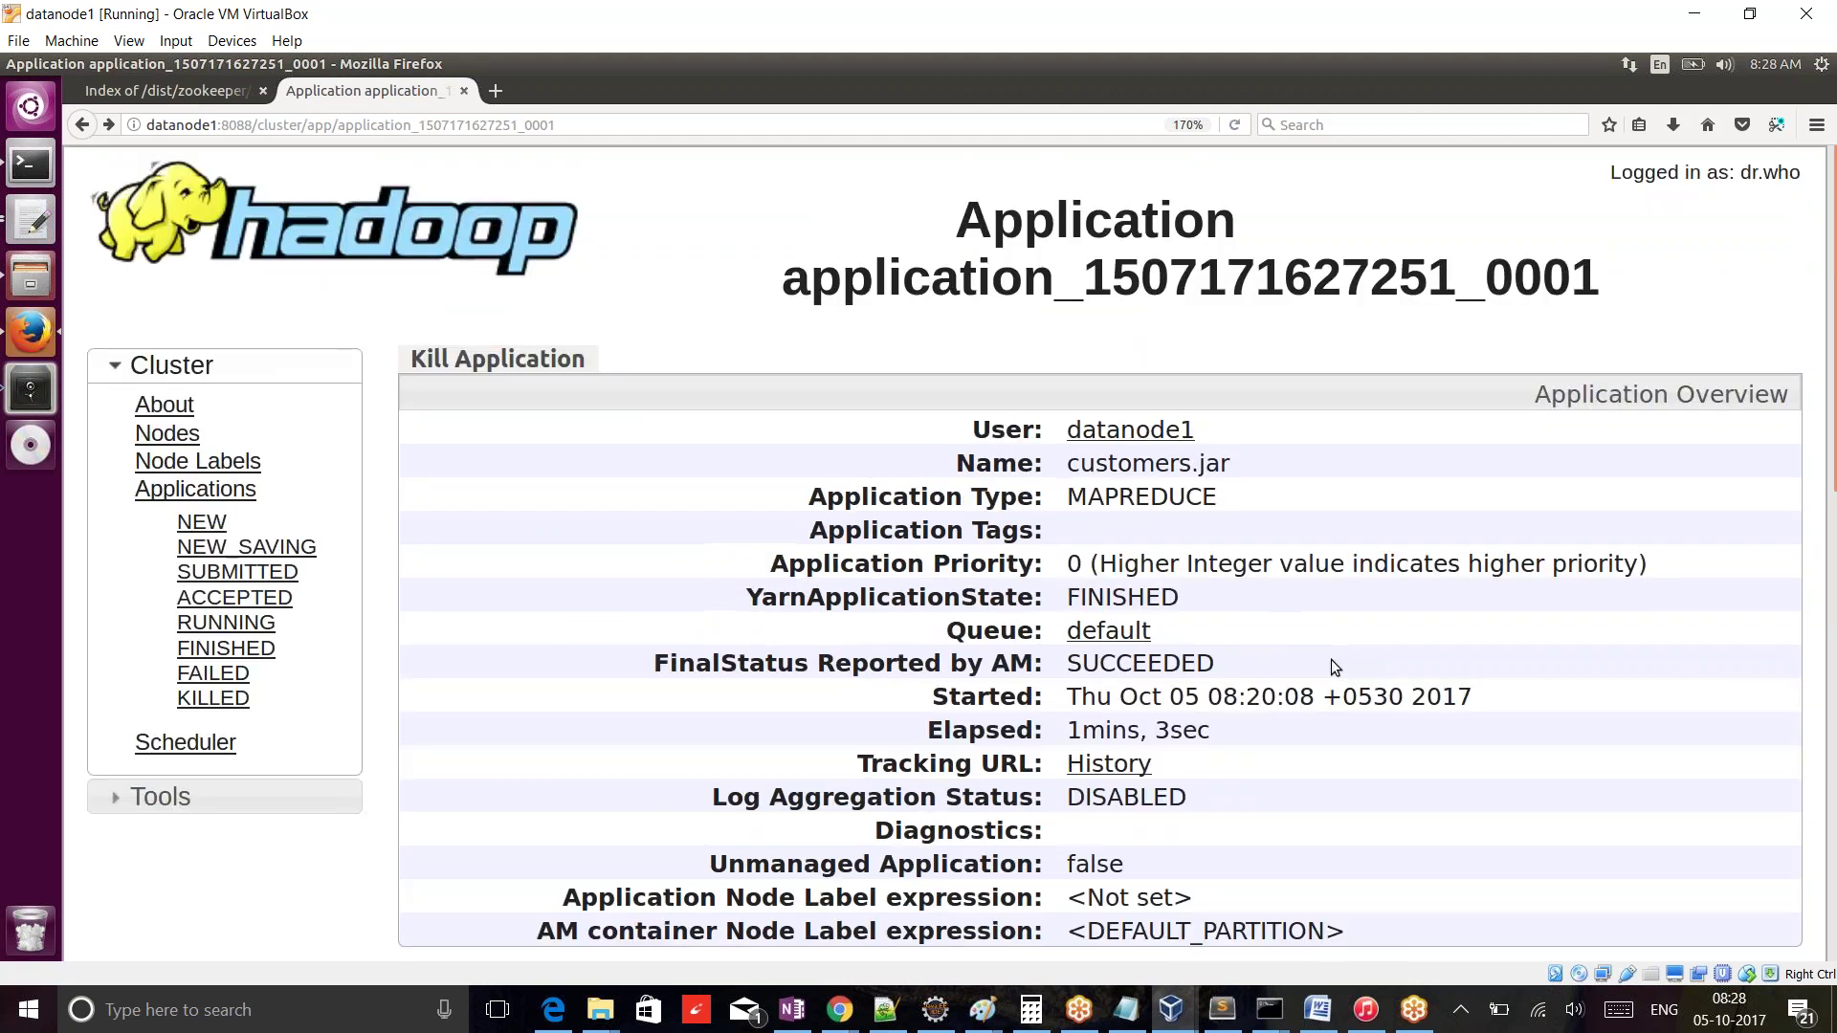
# - Open the NameNode web interface at localhost:50070 in place of the ZooKeeper index page and browse the HDFS root directory
pyautogui.click(180, 96)
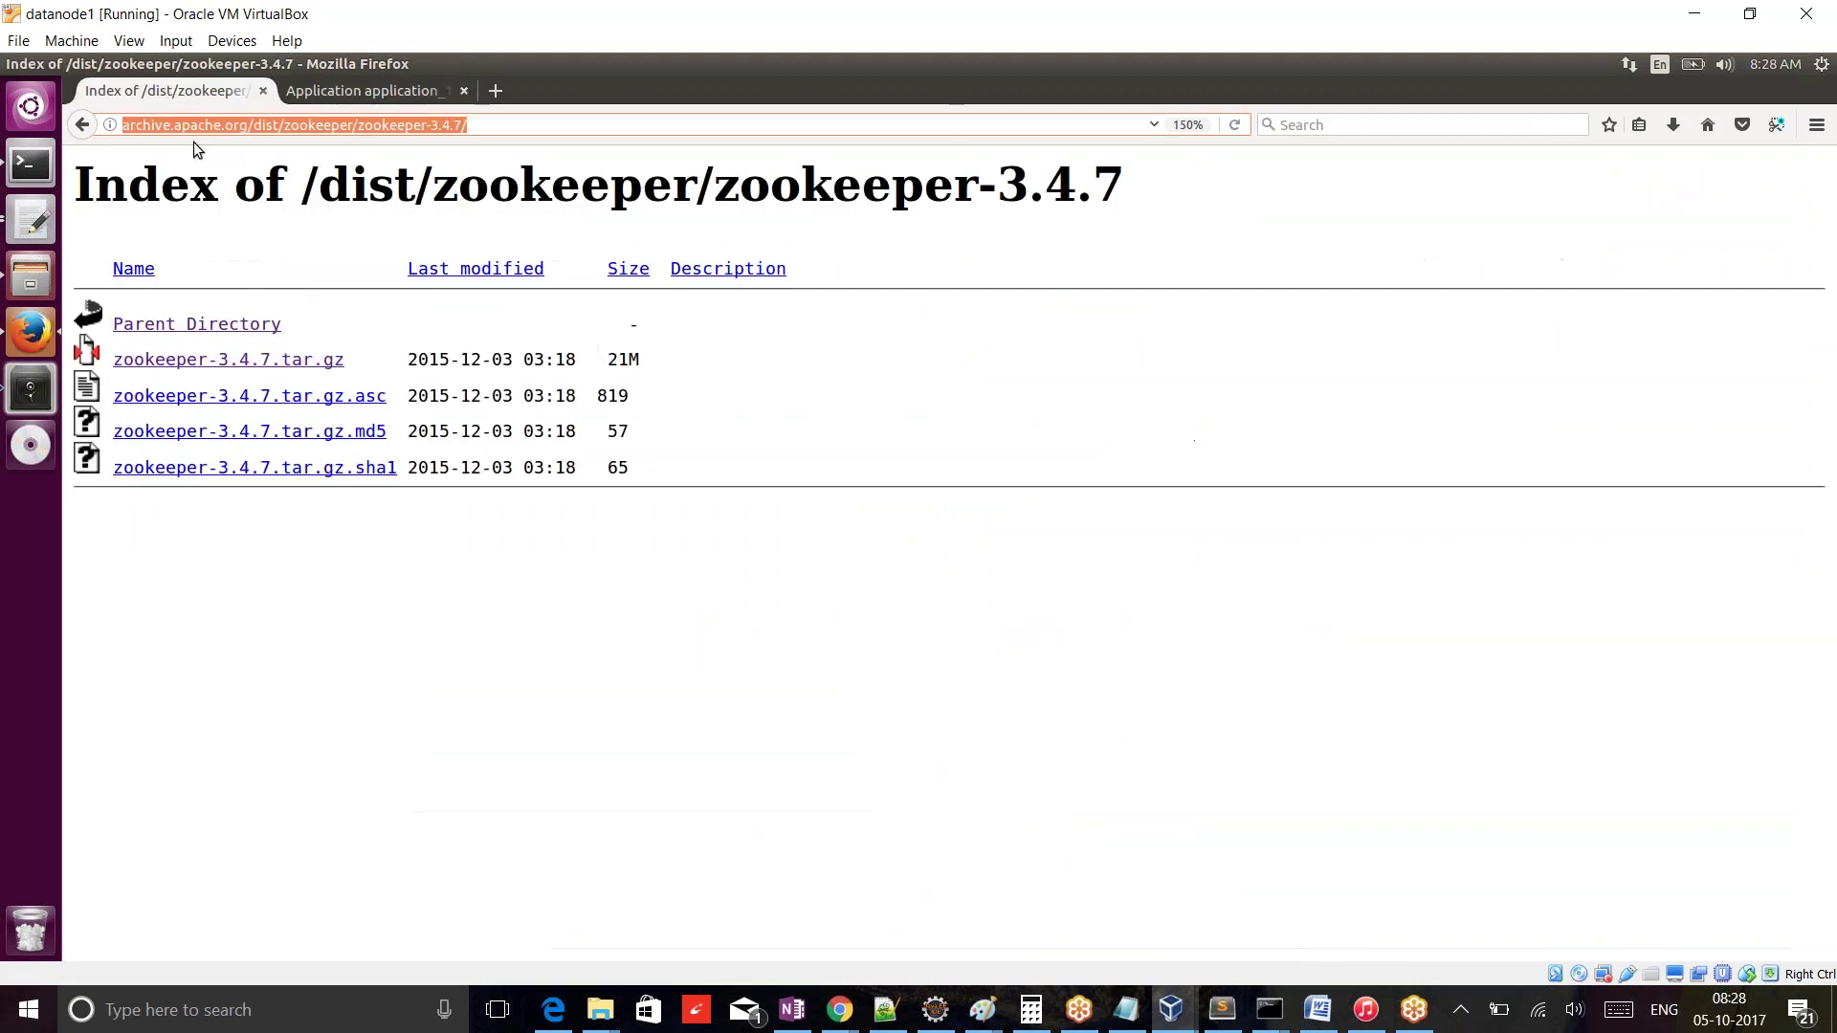
pyautogui.press('BackSpace')
pyautogui.write('localhost/')
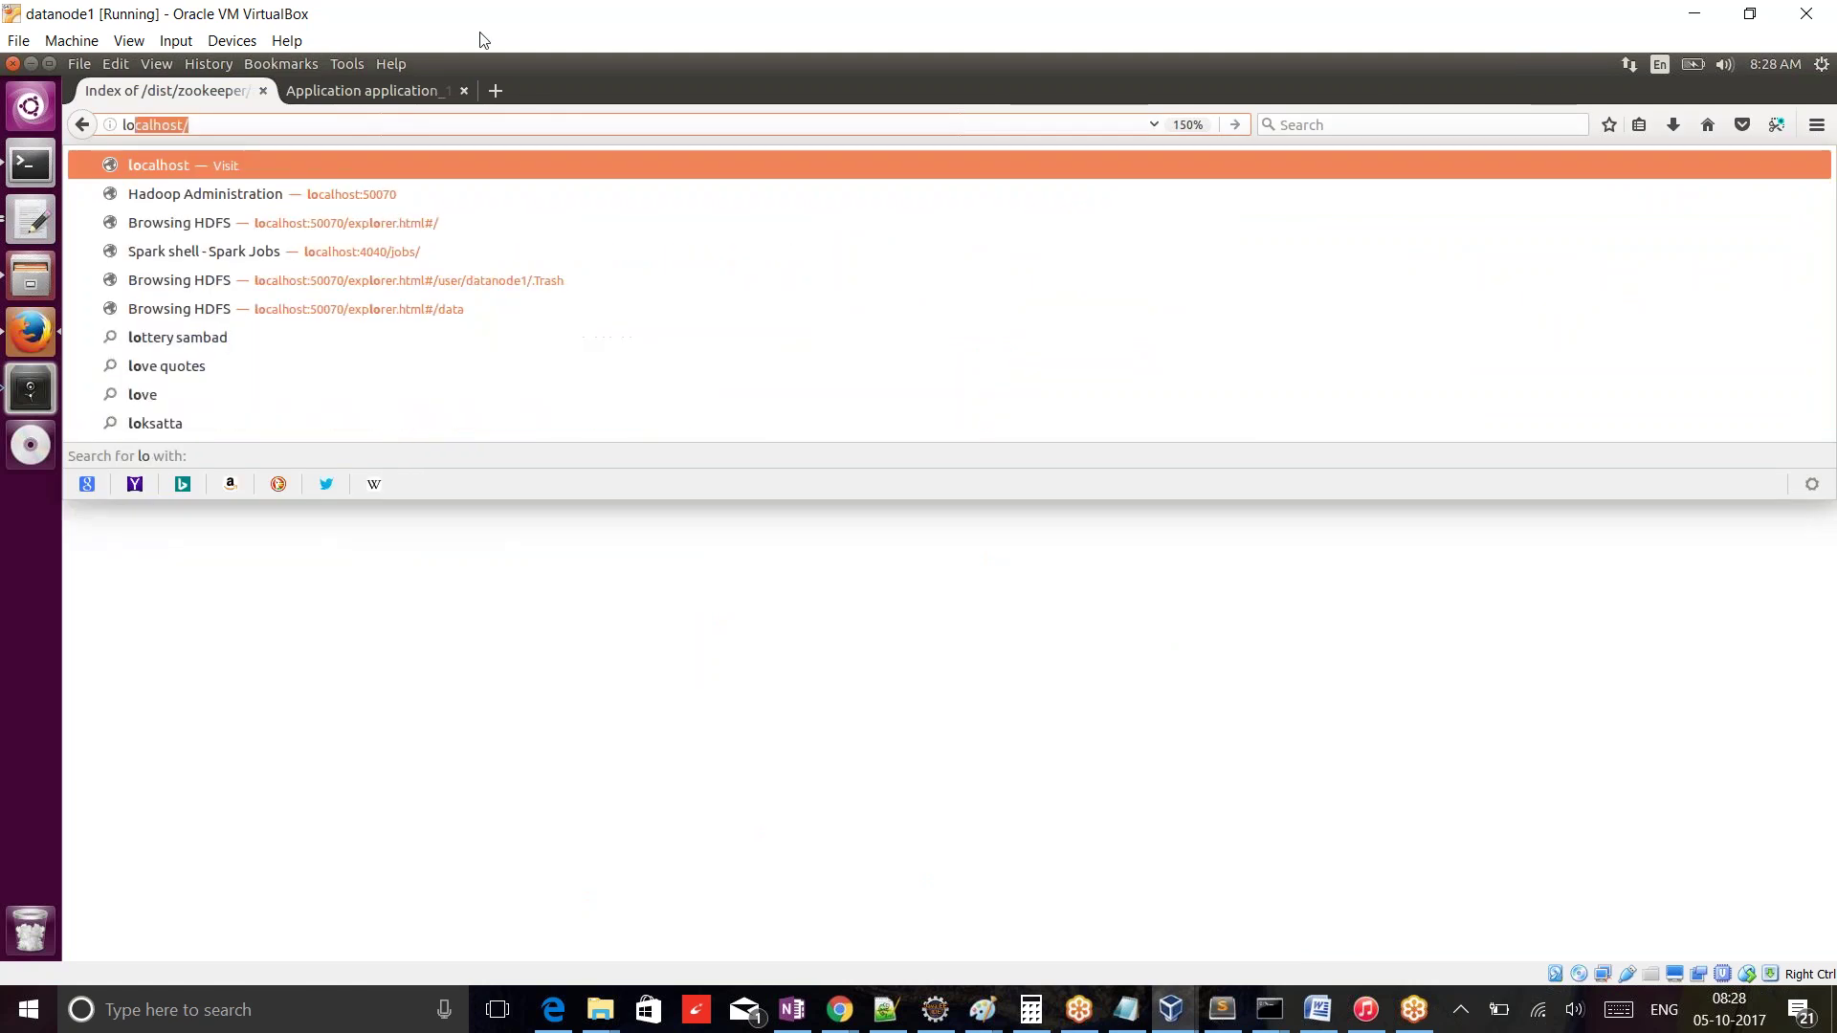
pyautogui.click(239, 196)
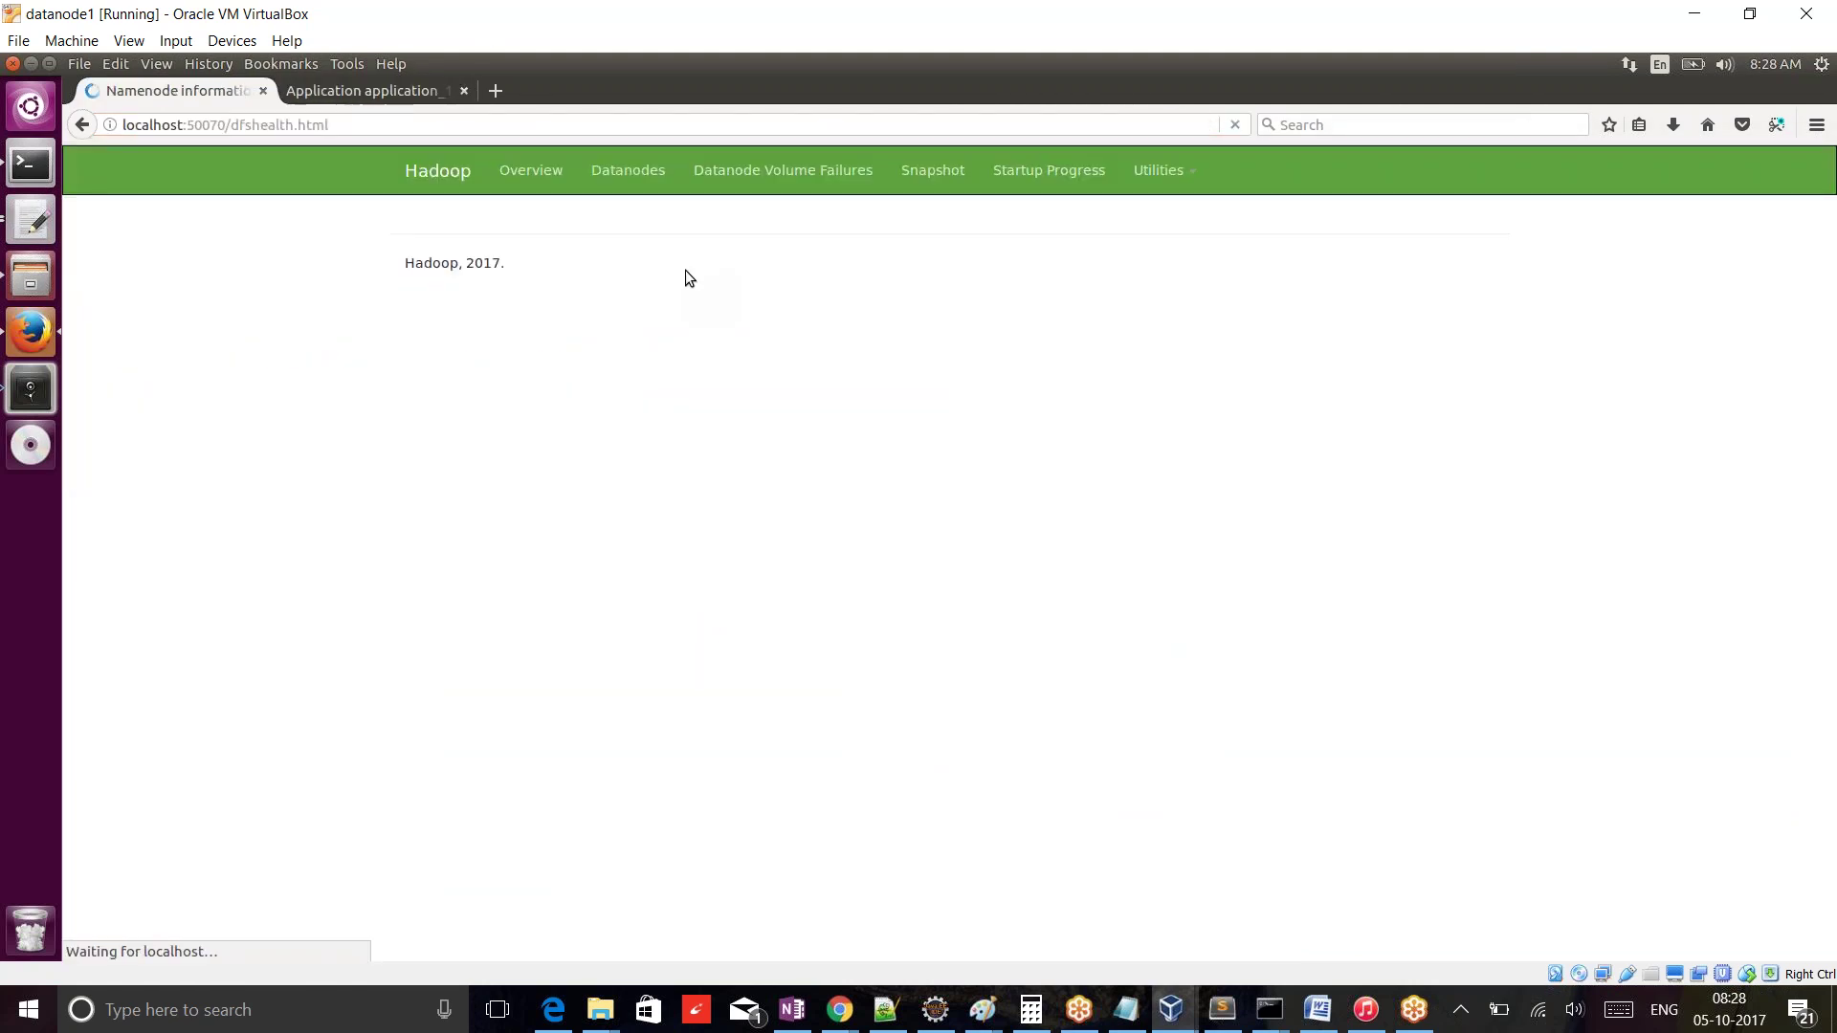
pyautogui.click(1159, 171)
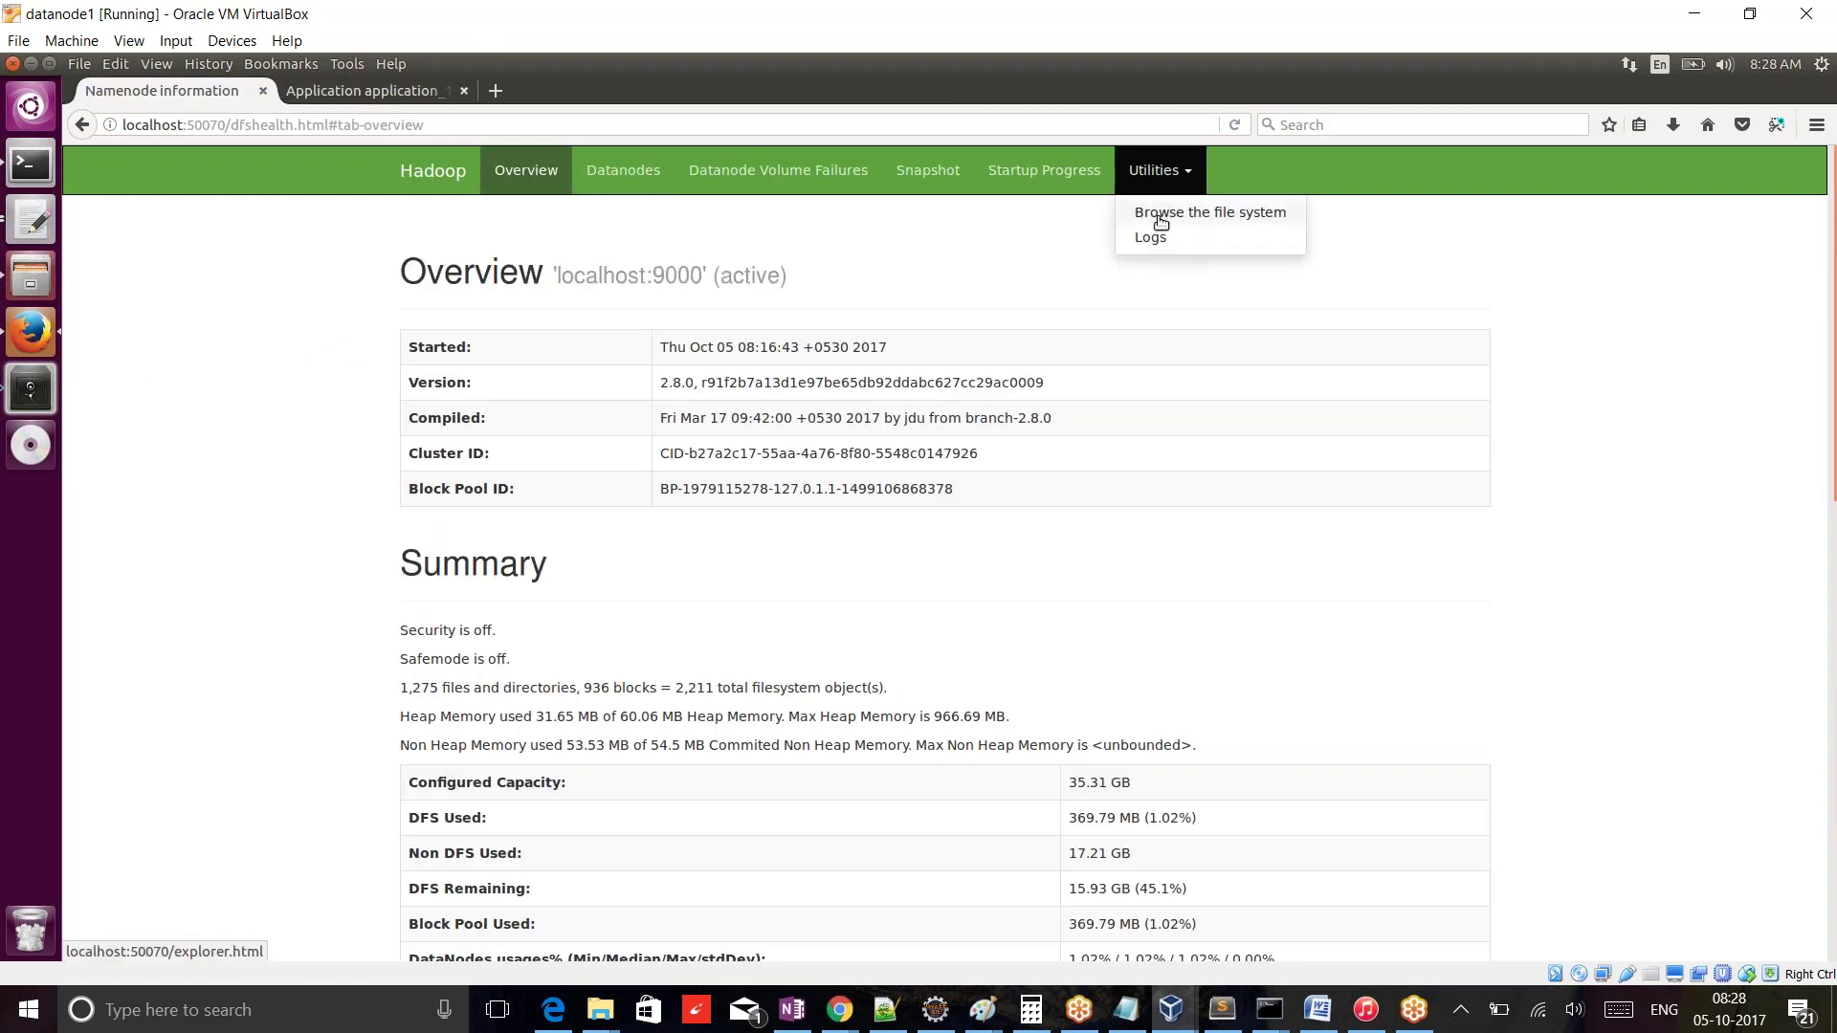
pyautogui.click(1180, 213)
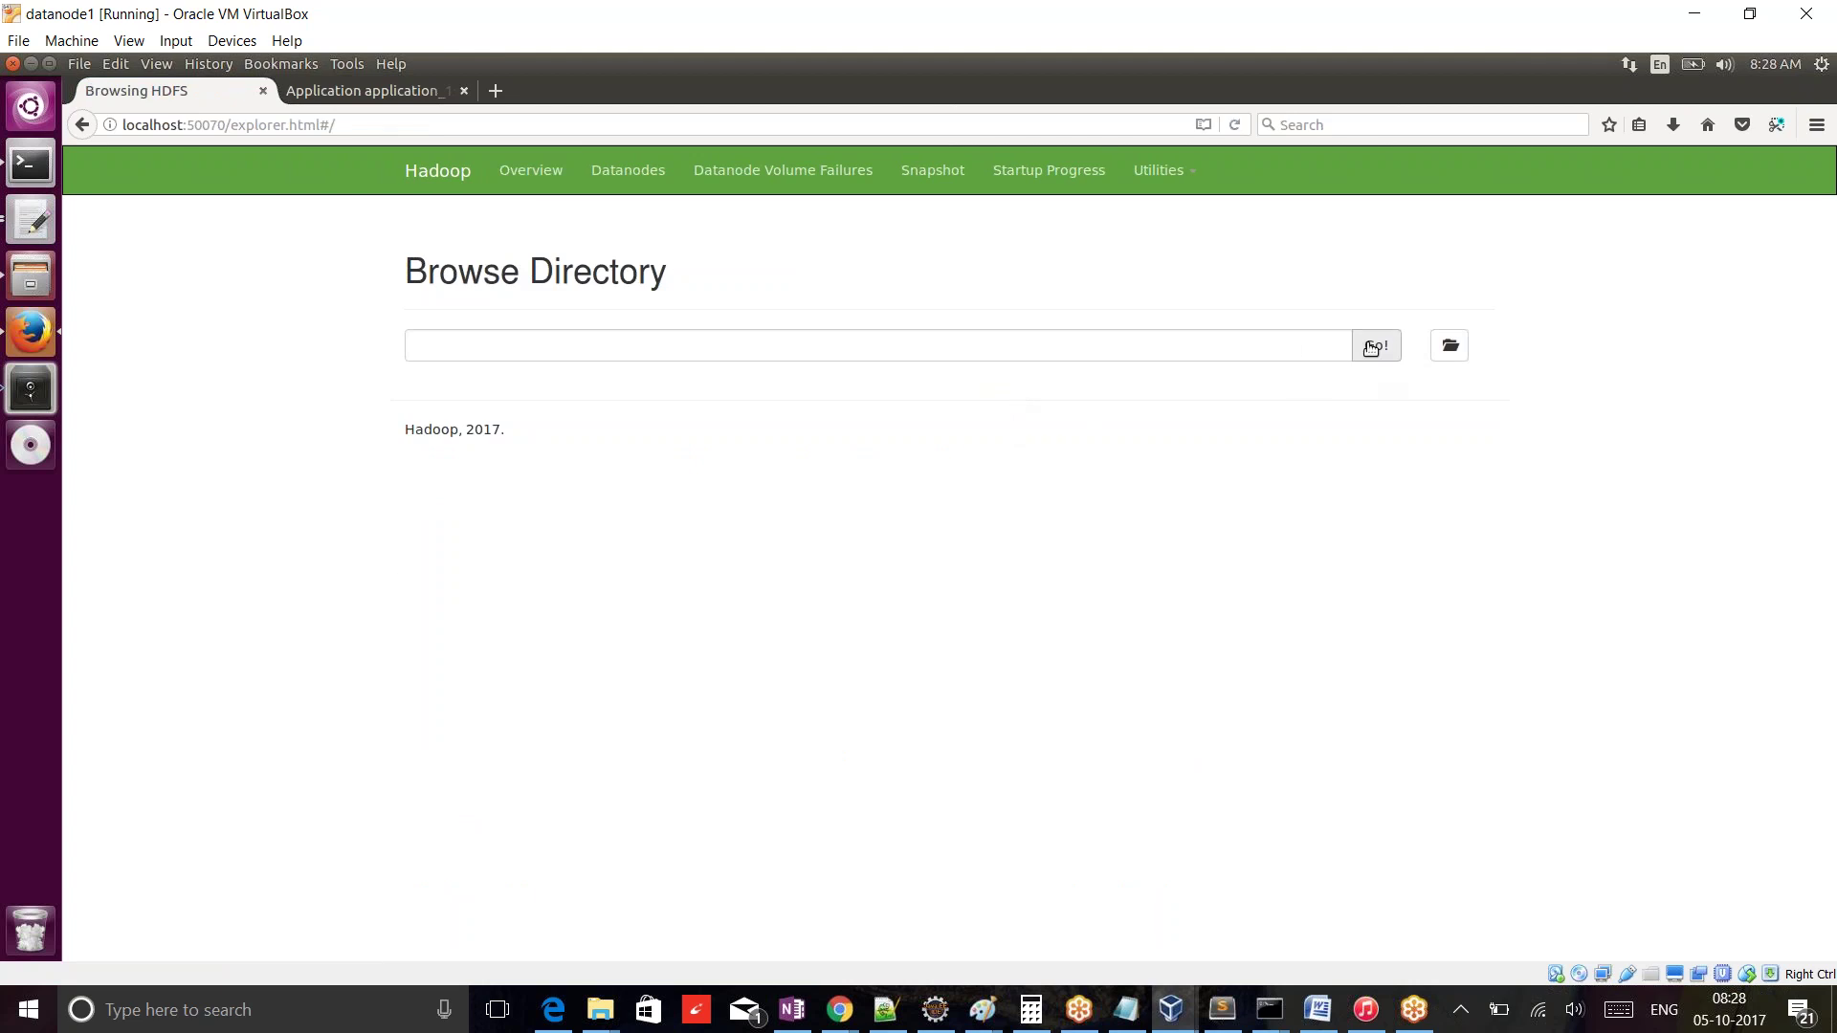
pyautogui.click(1309, 357)
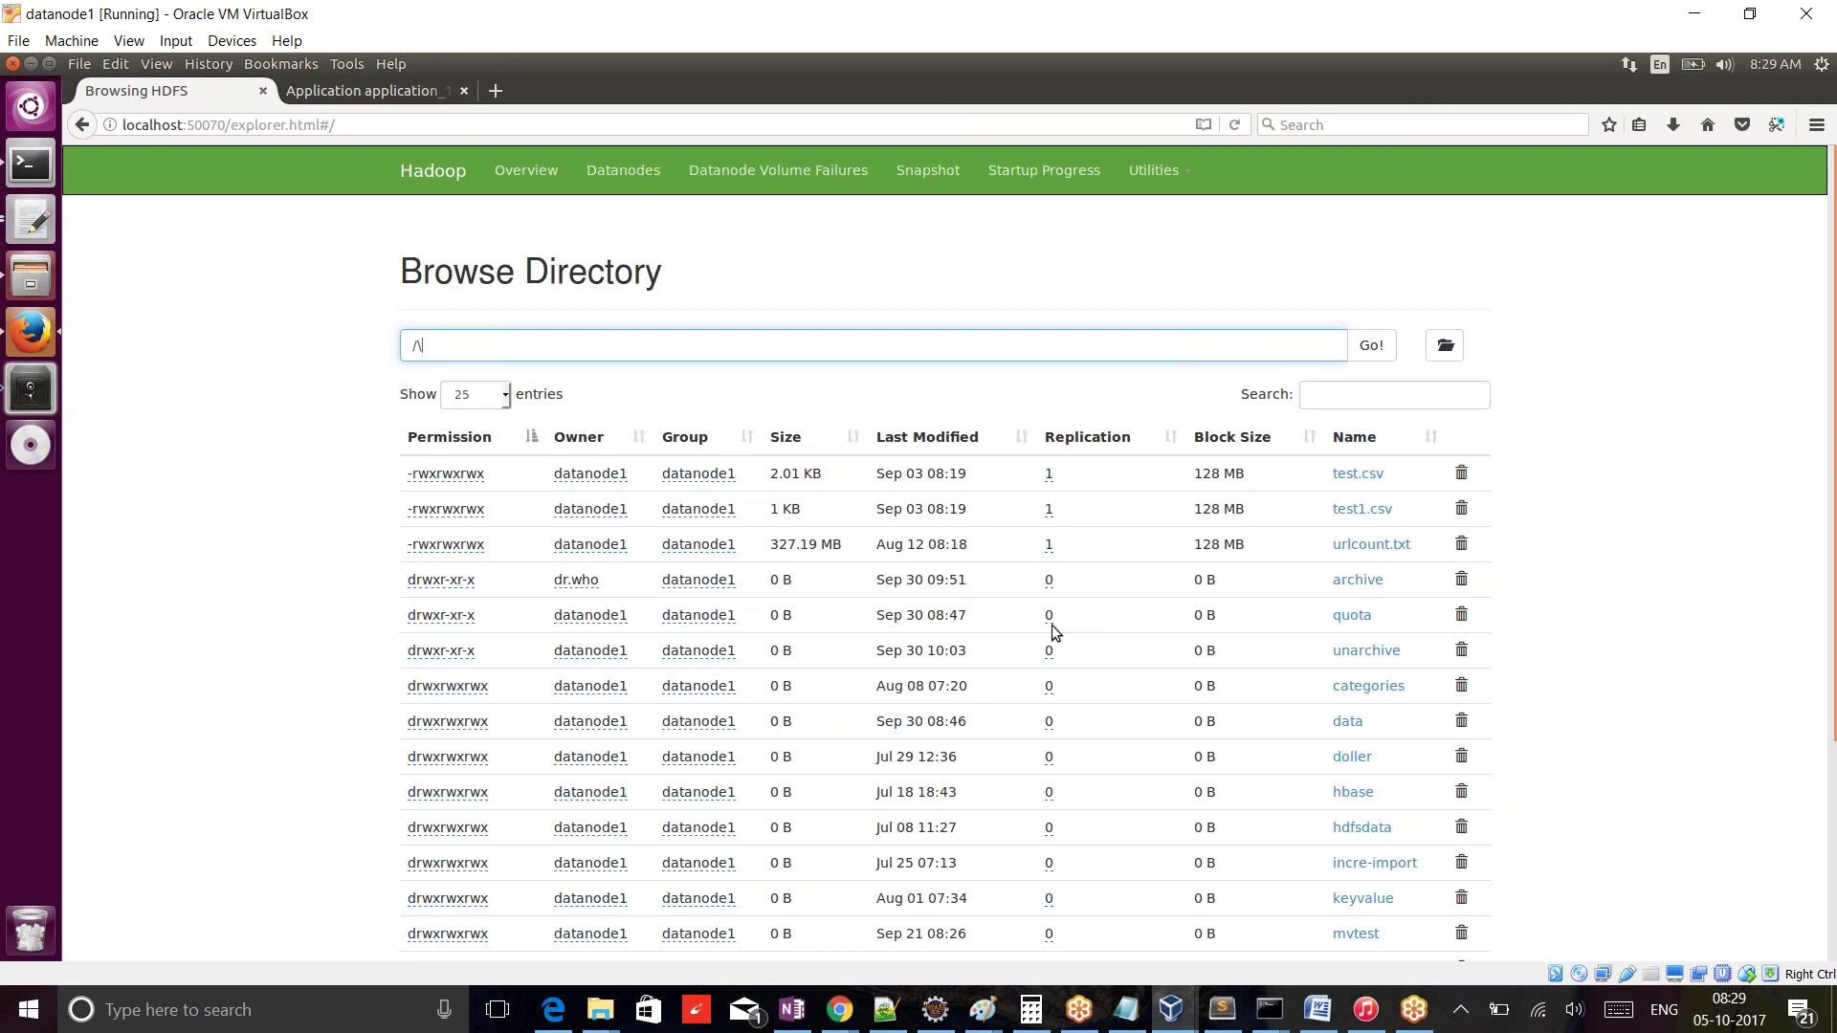
# - Try to open the Spark shell jobs page at localhost:4040/jobs/ in a new browser tab, and close that tab
pyautogui.click(388, 91)
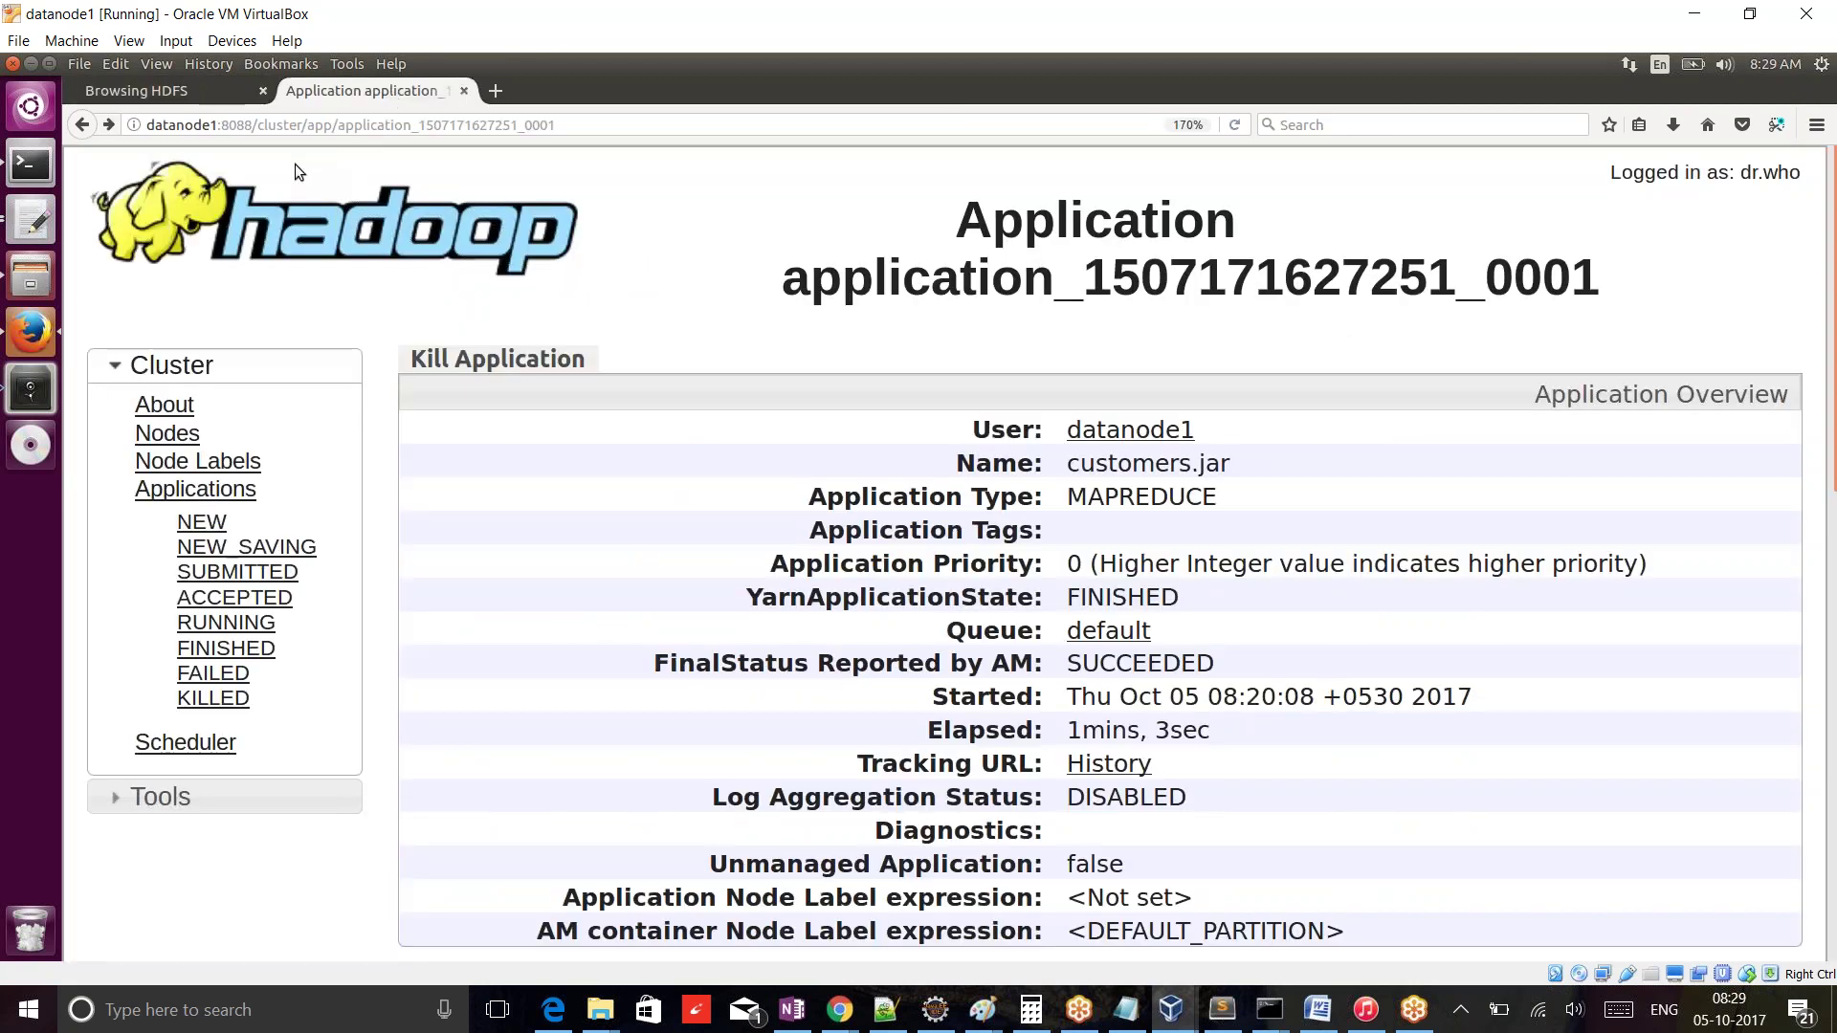
pyautogui.click(496, 91)
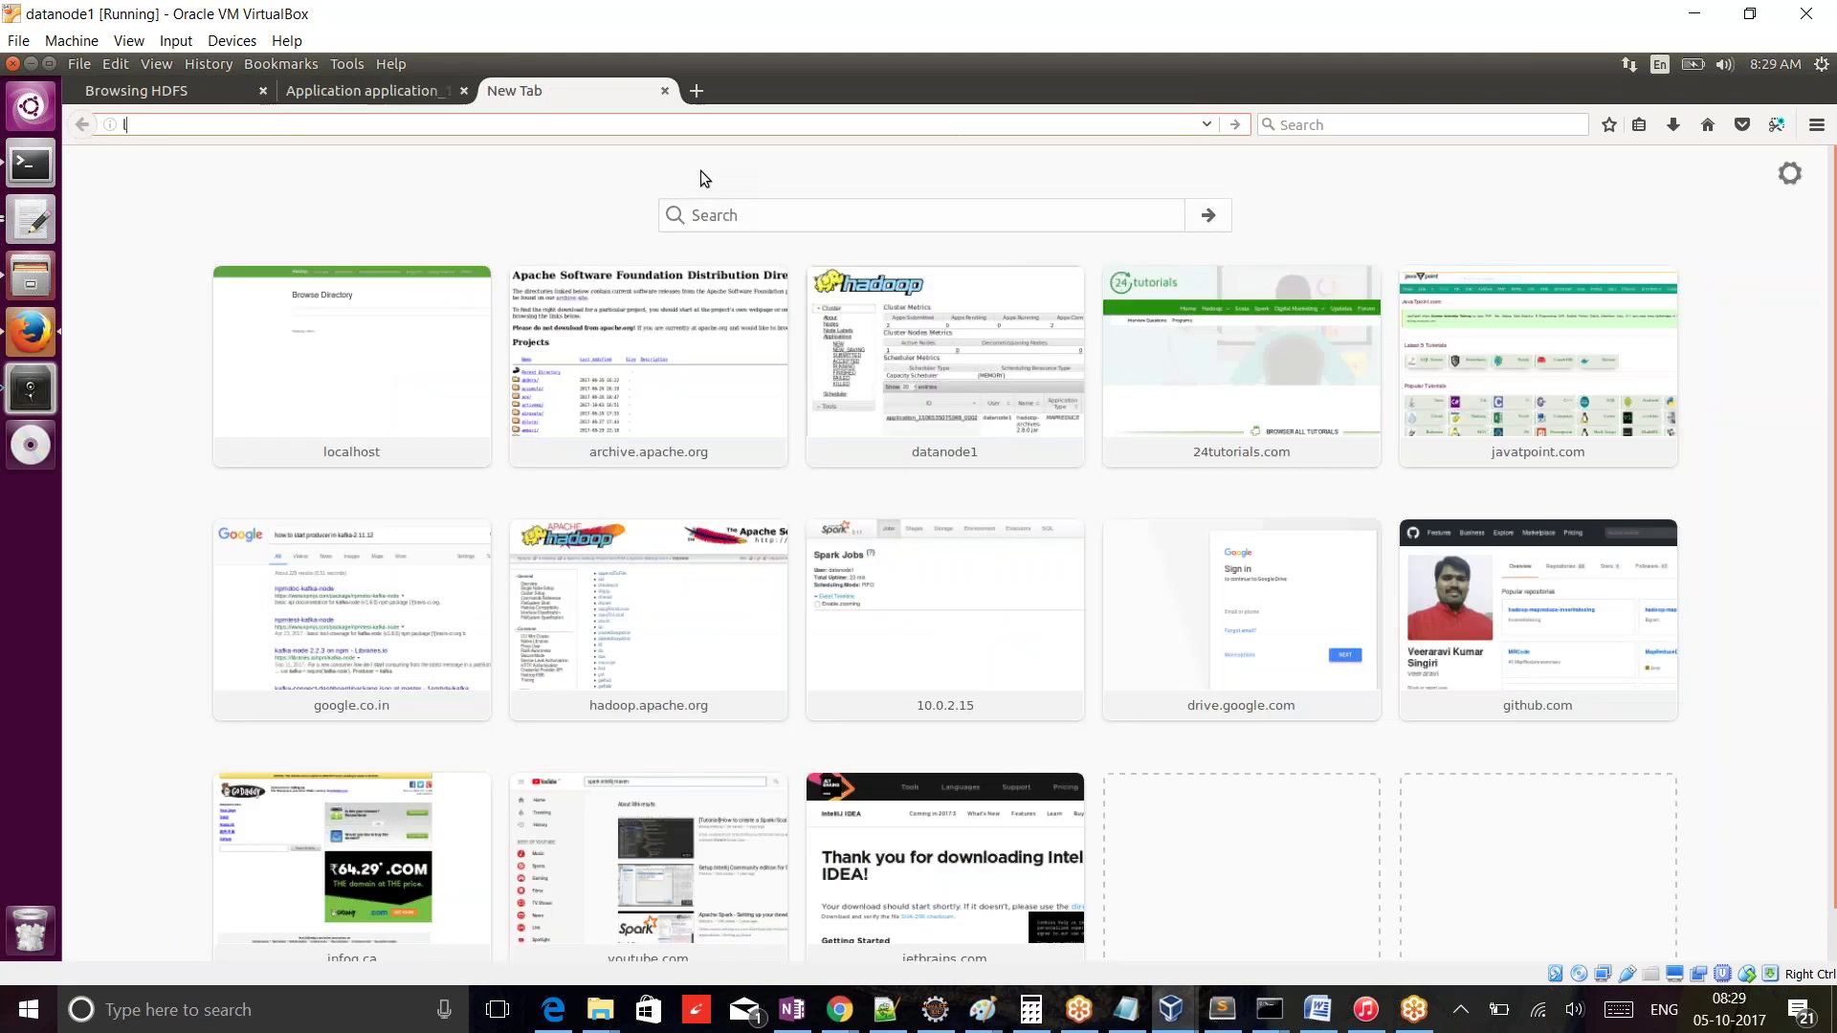
pyautogui.write('localhost')
pyautogui.press('Return')
pyautogui.press('BackSpace')
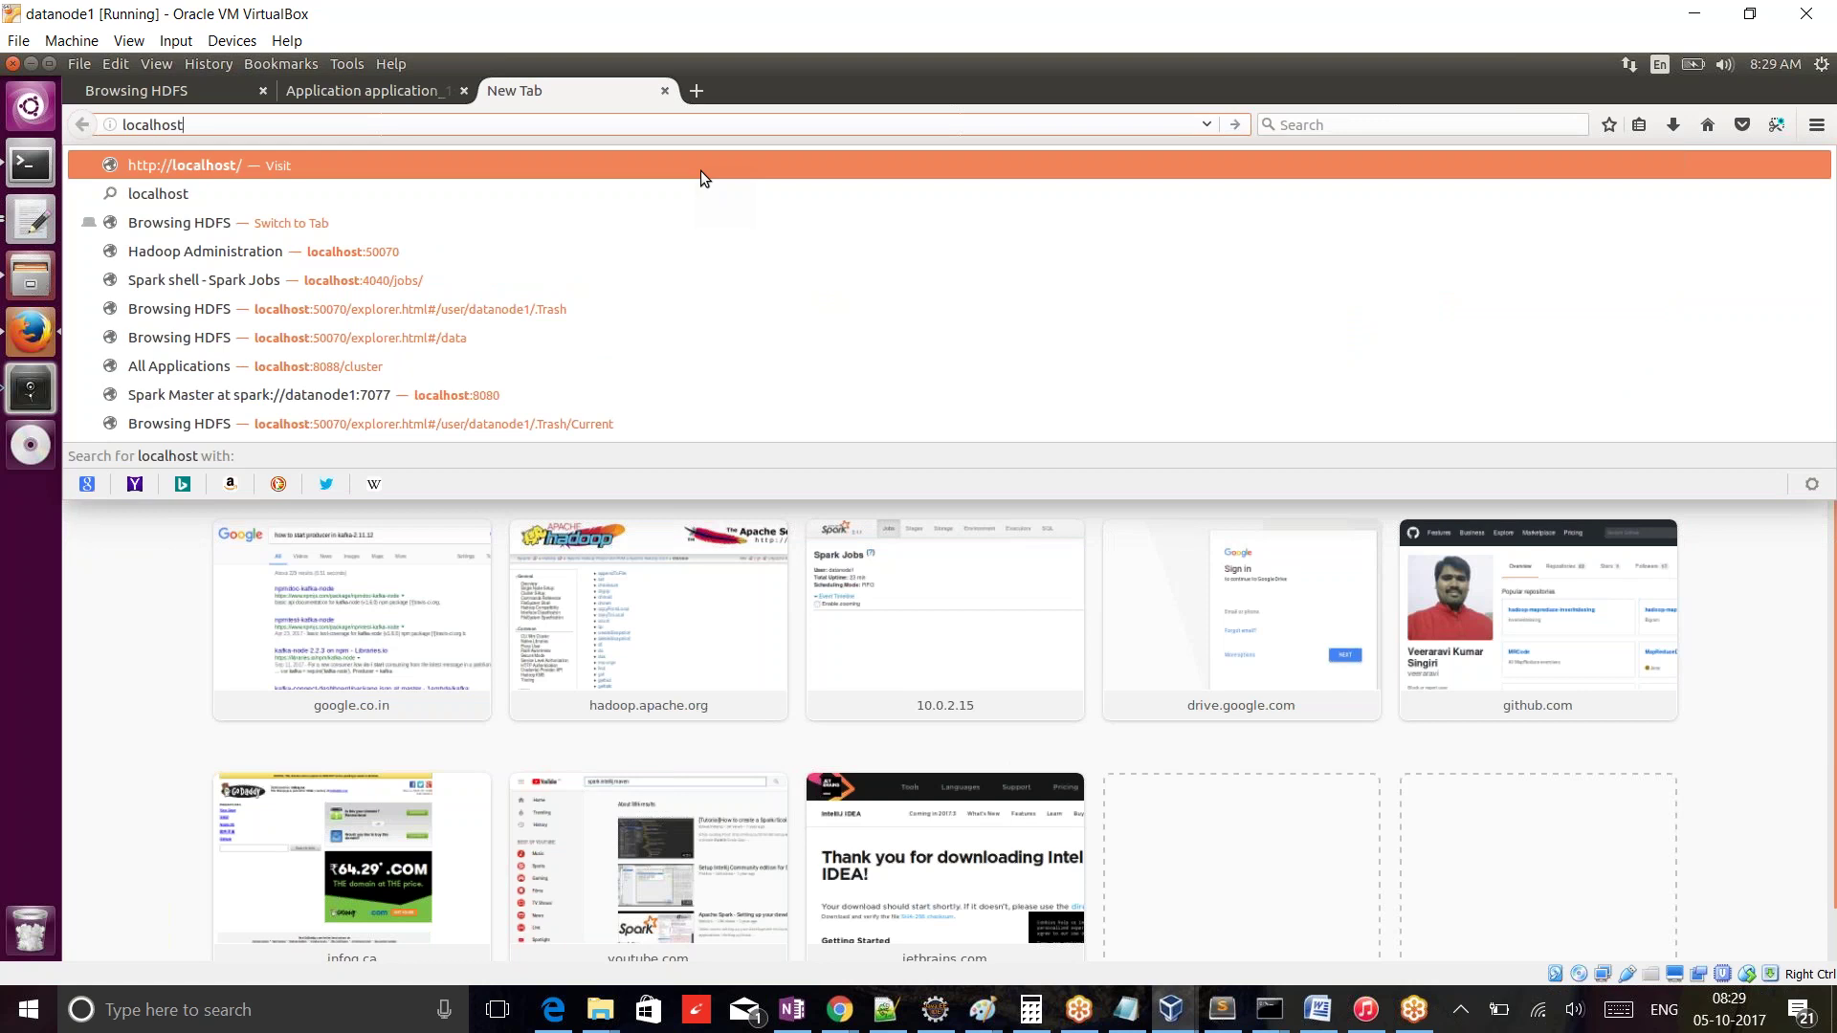
pyautogui.write(':404')
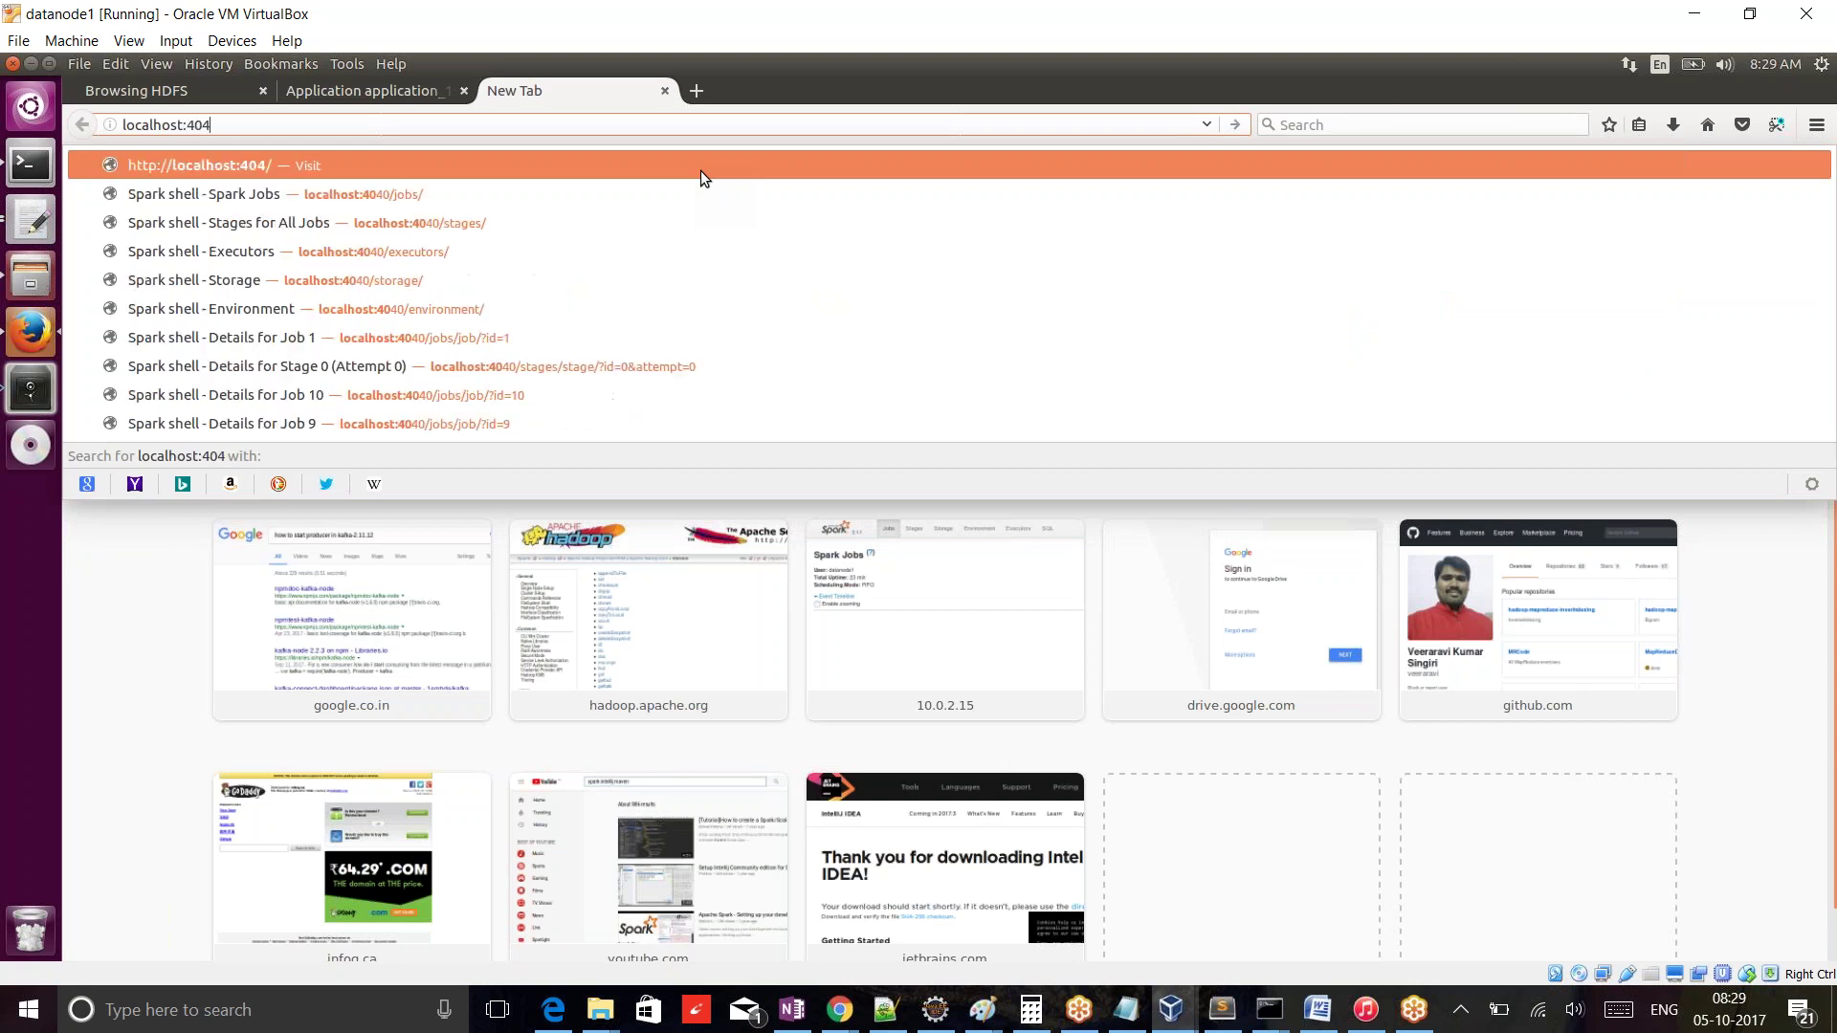
pyautogui.press('BackSpace')
pyautogui.write('40')
pyautogui.press('Down')
pyautogui.press('Return')
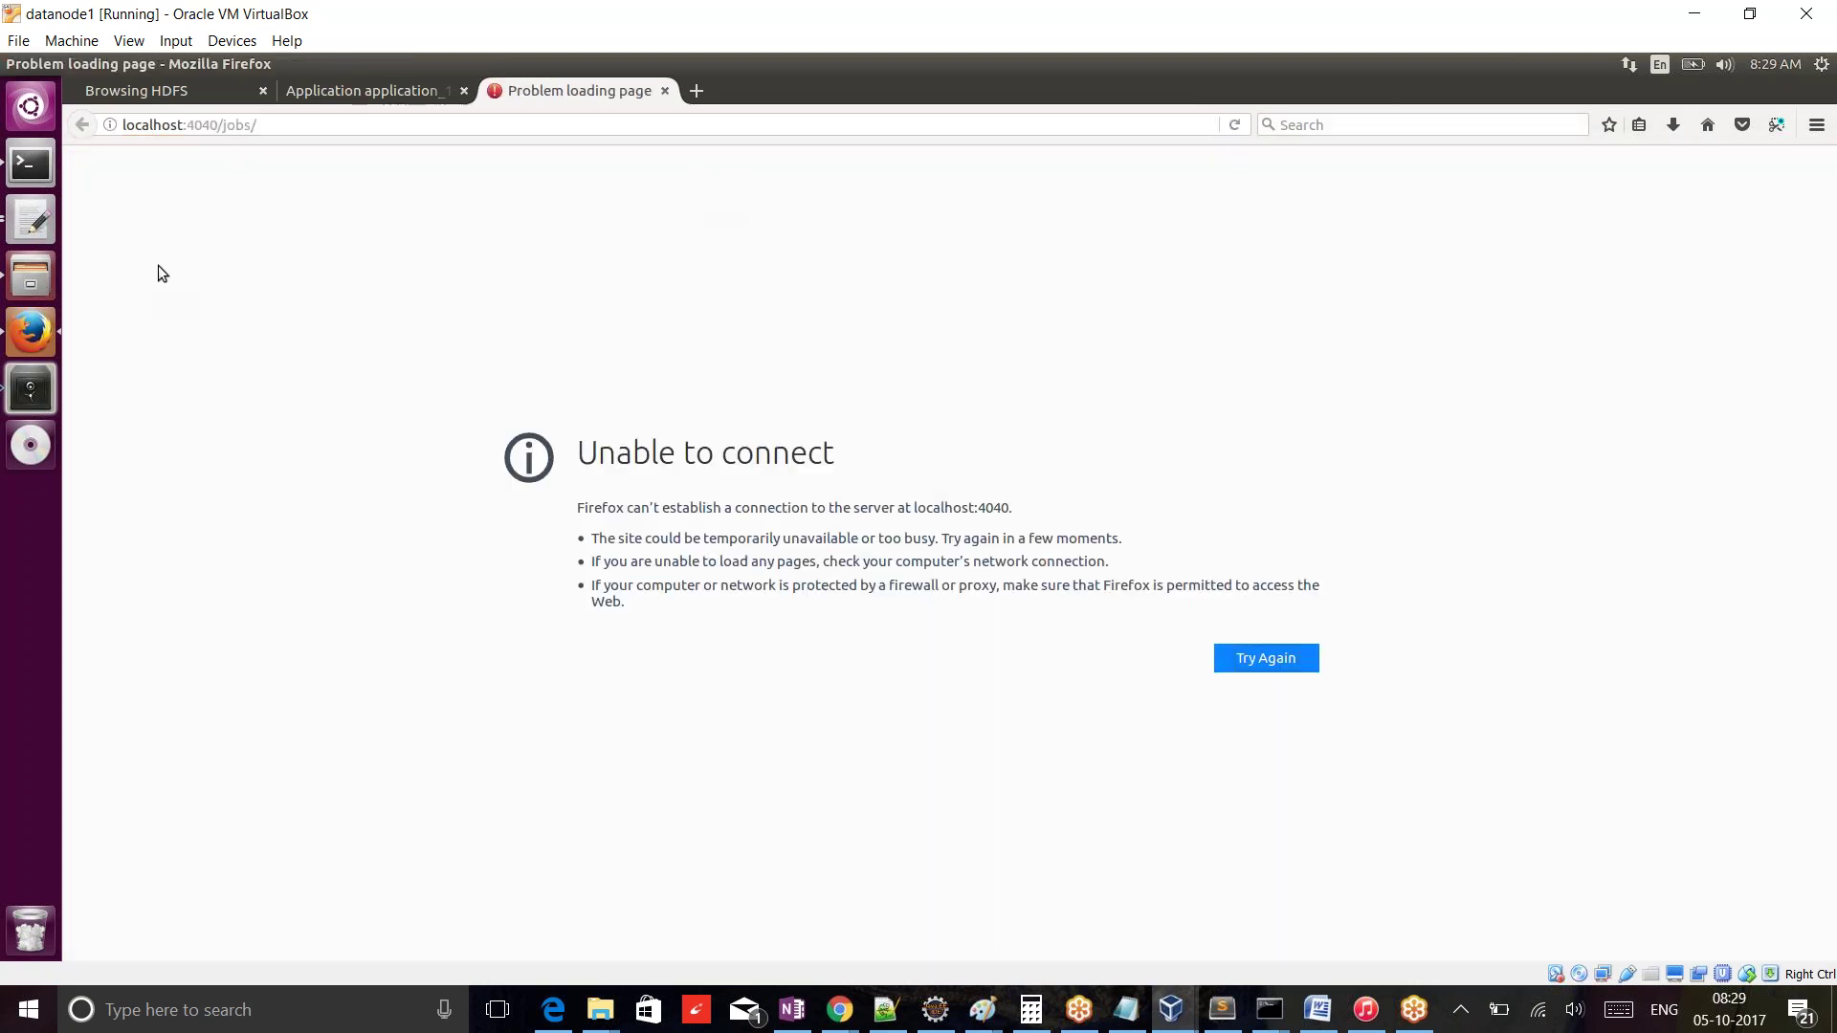
pyautogui.click(667, 88)
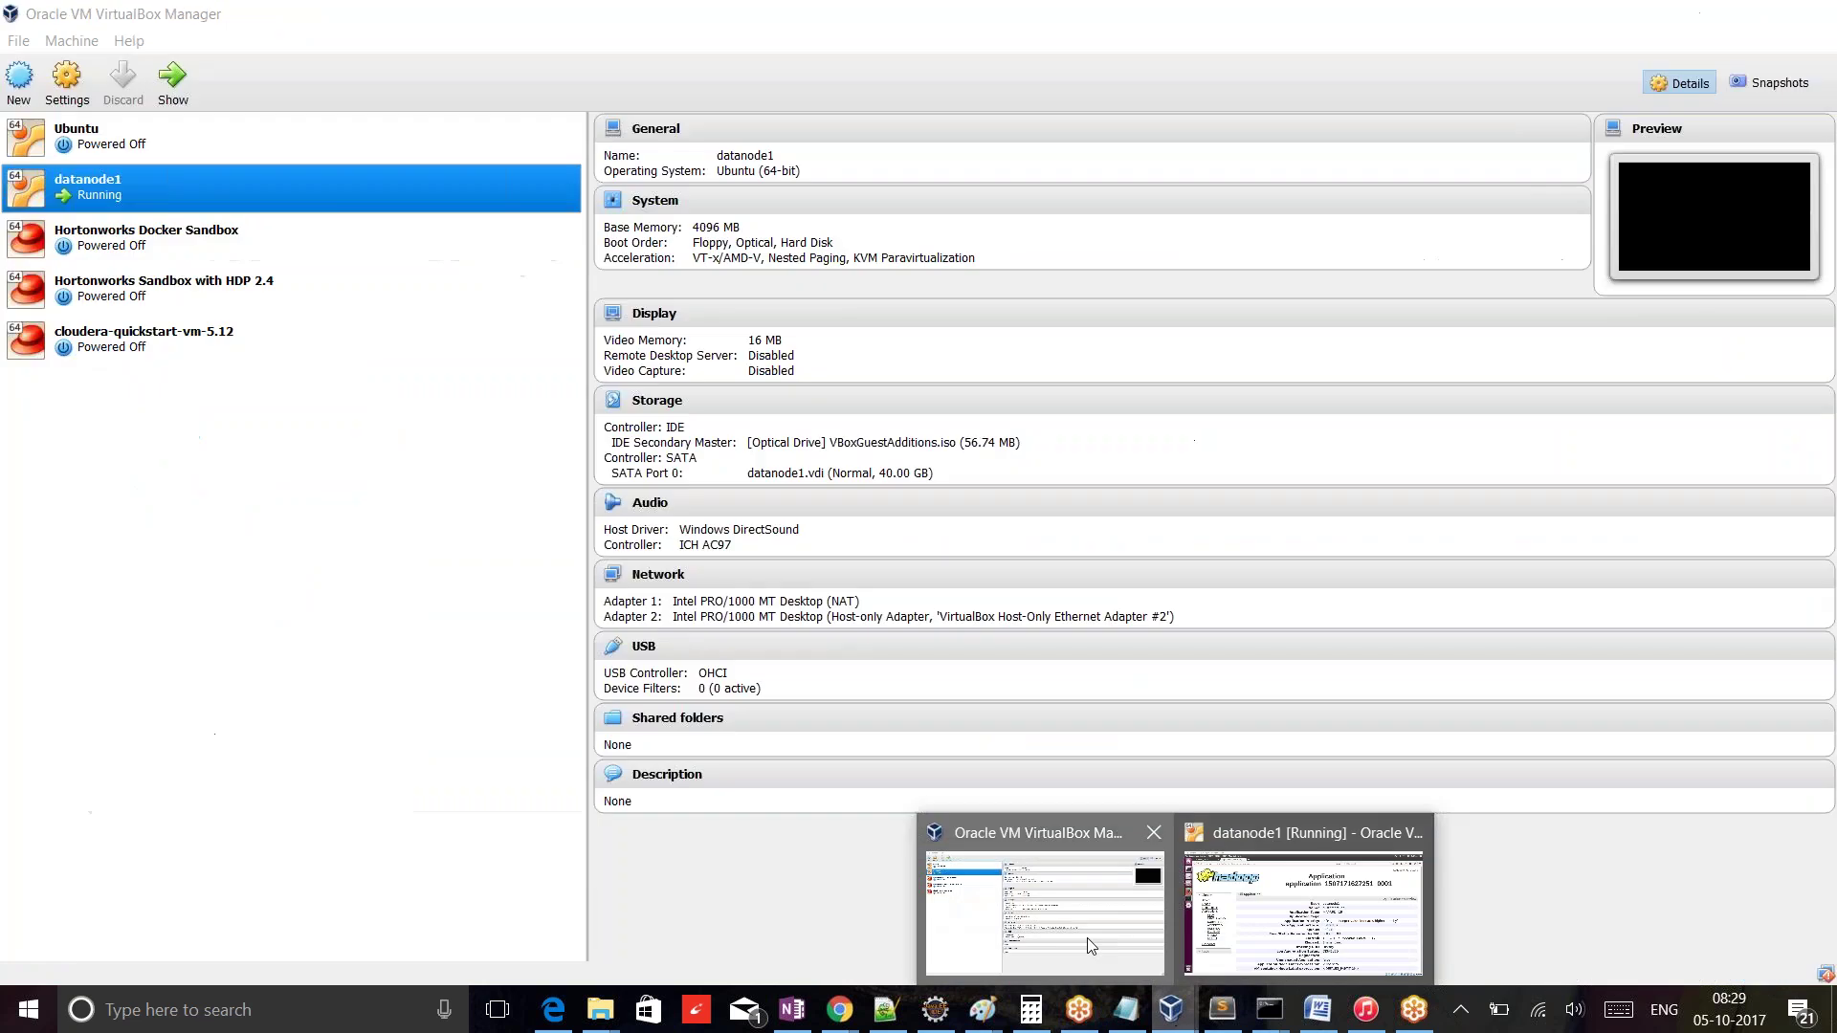
# - Switch to Oracle VM VirtualBox Manager, check the port forwarding rules of datanode1's network Adapter 1, and leave its settings without changes
pyautogui.click(1087, 938)
pyautogui.rightClick(157, 187)
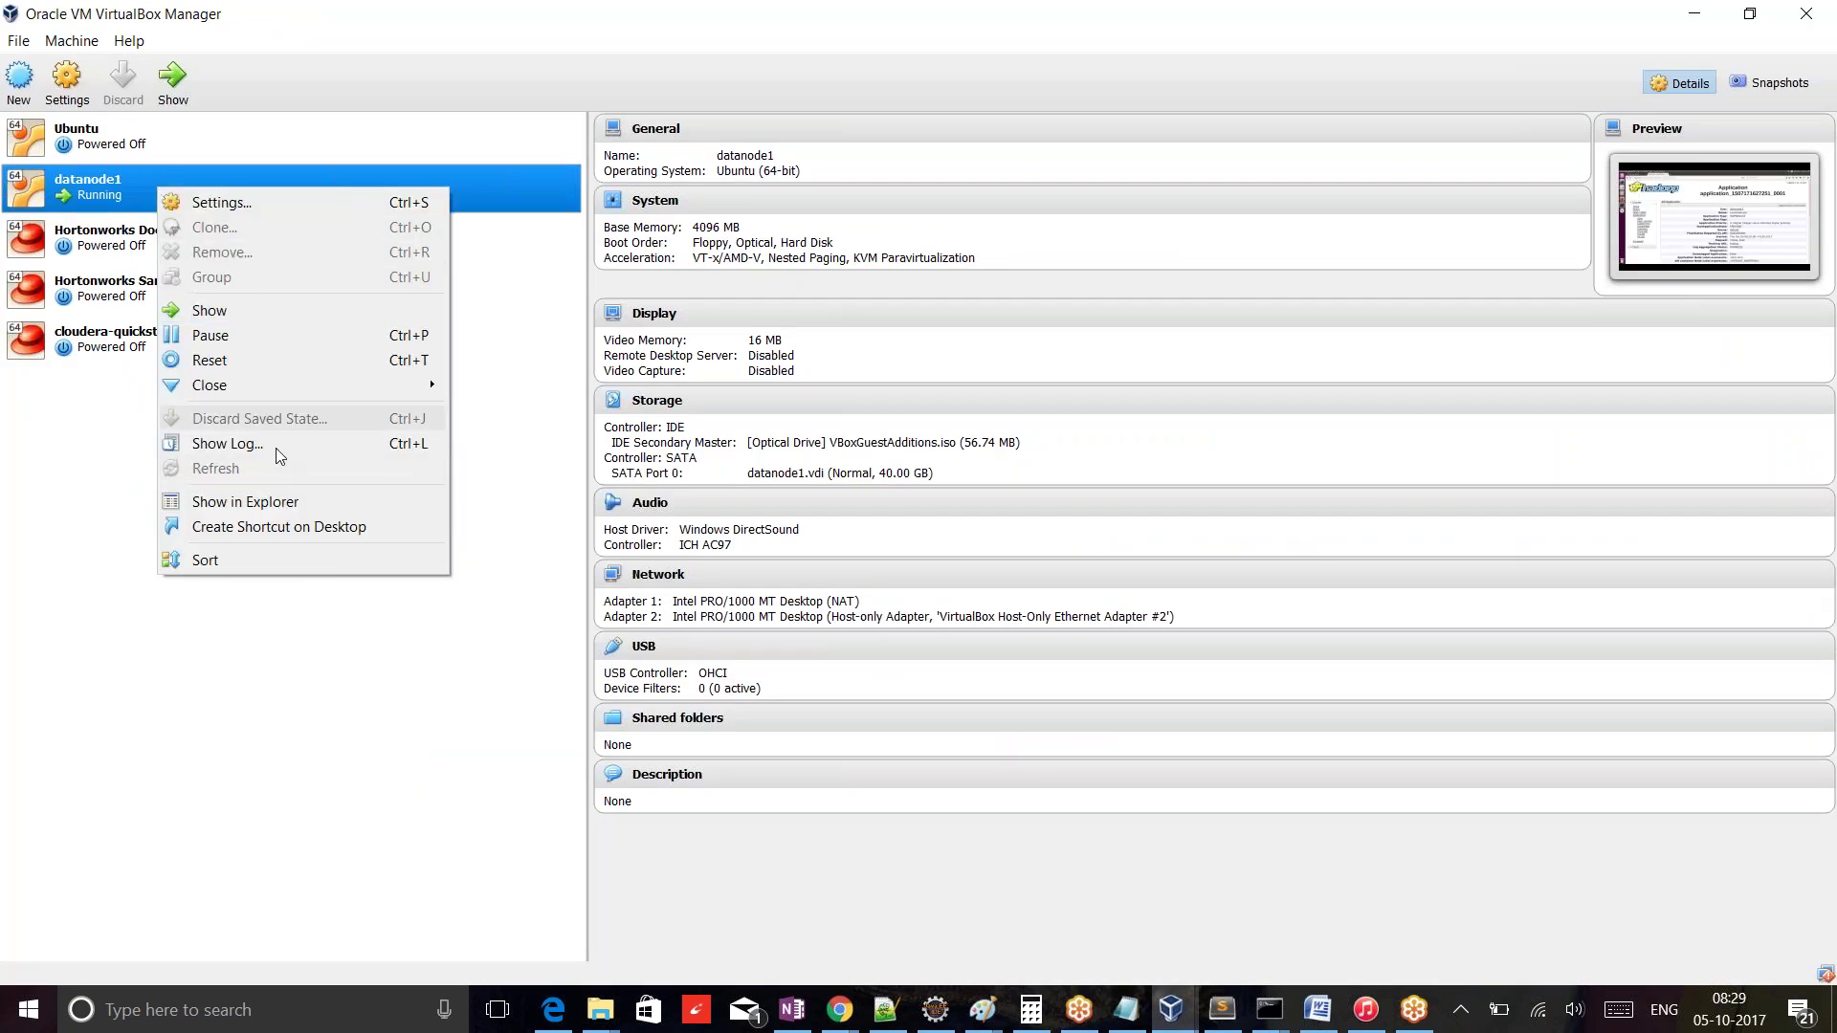
pyautogui.click(277, 205)
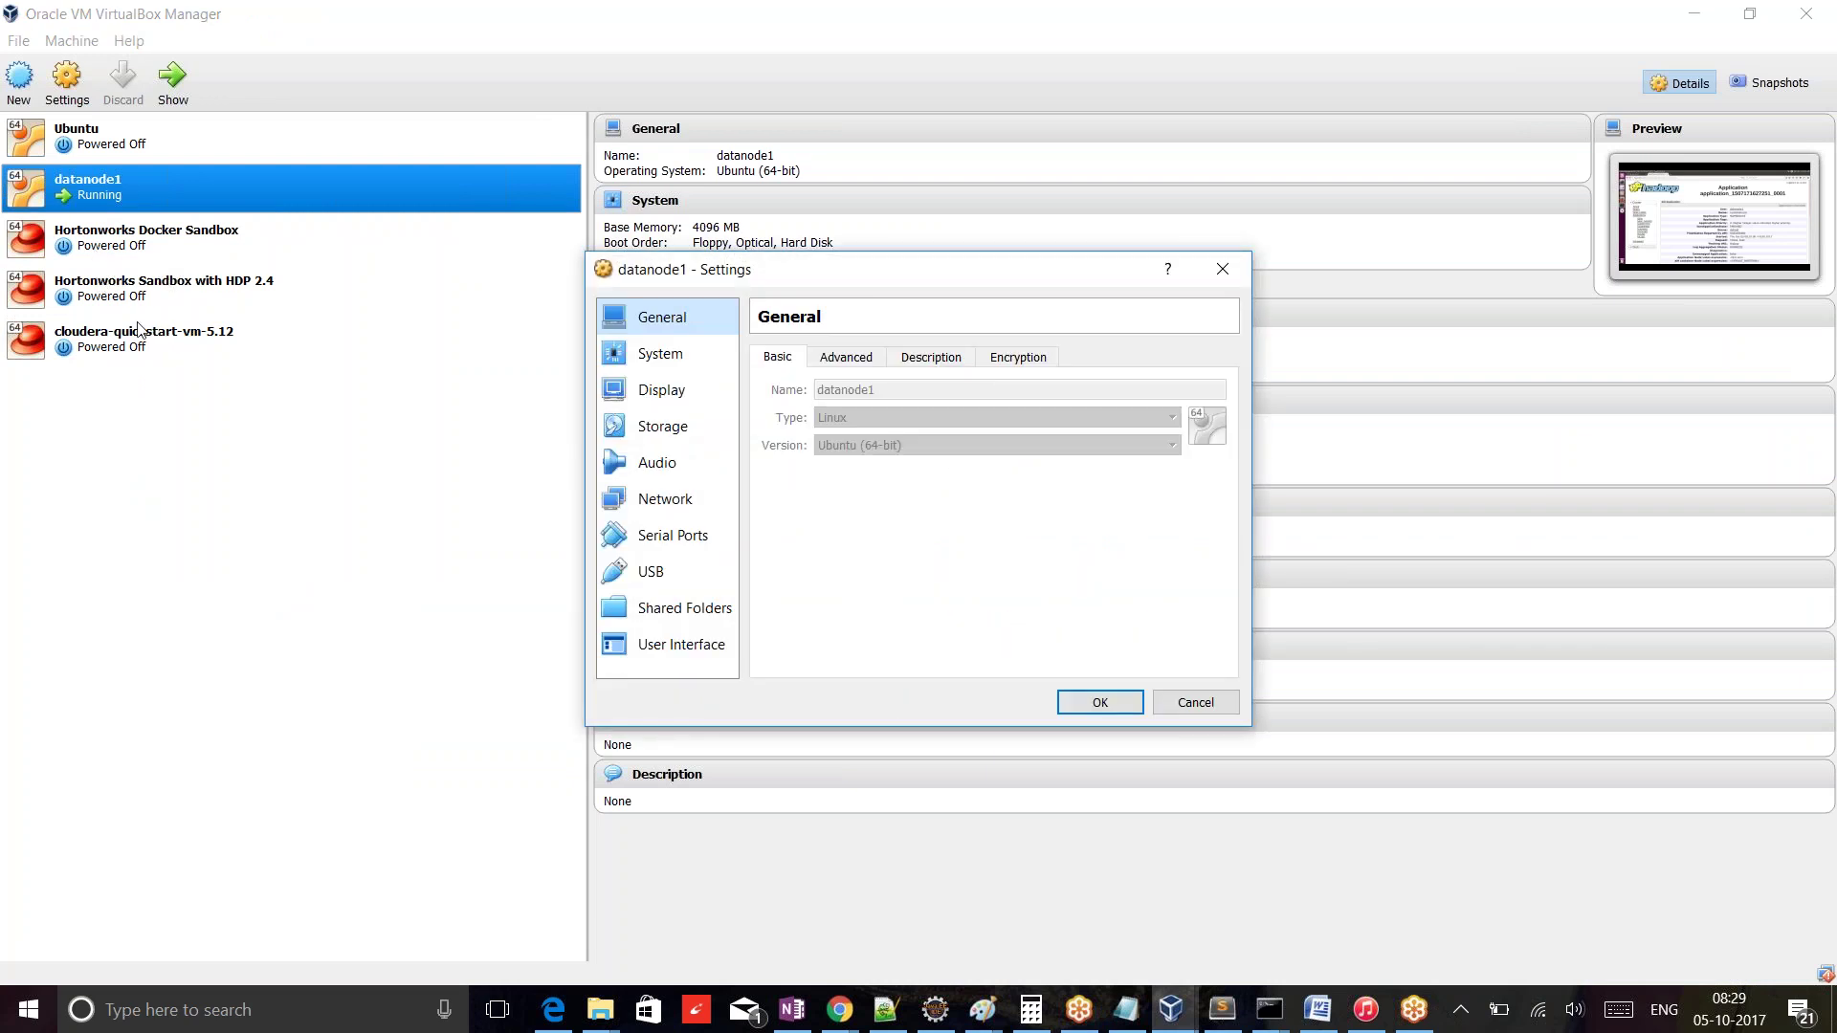
pyautogui.click(667, 507)
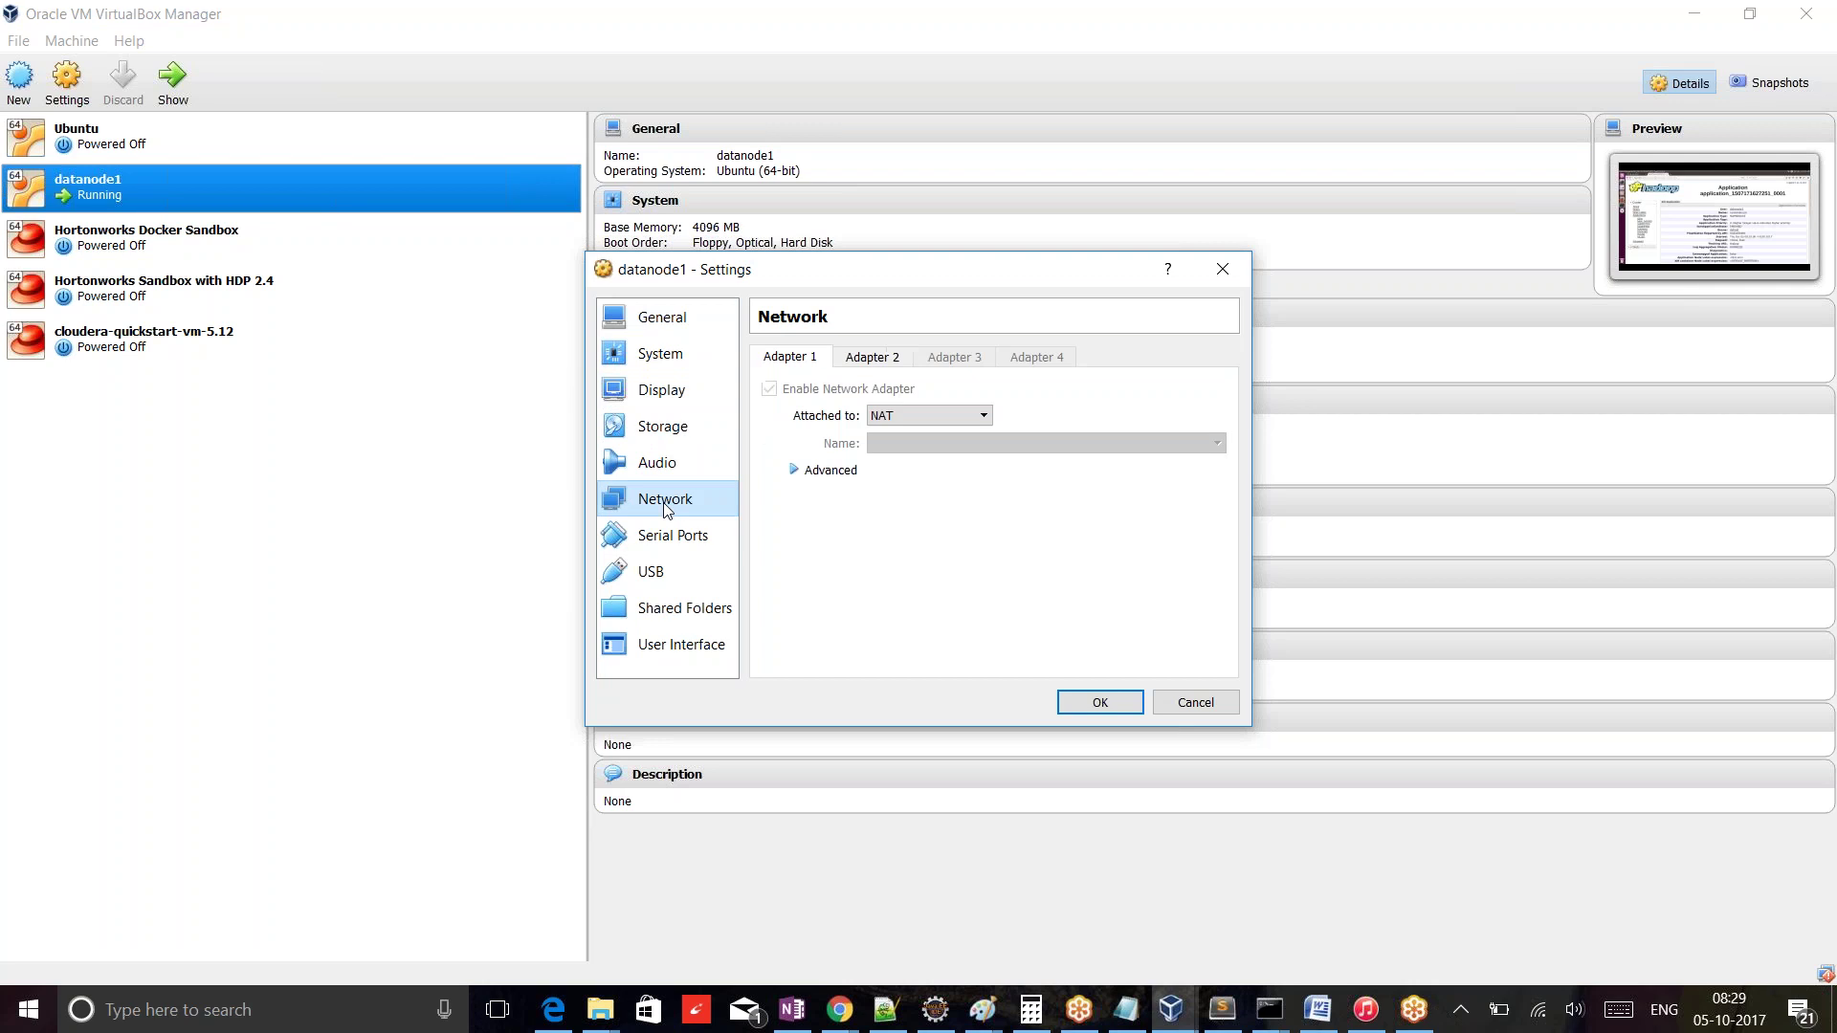
pyautogui.click(827, 468)
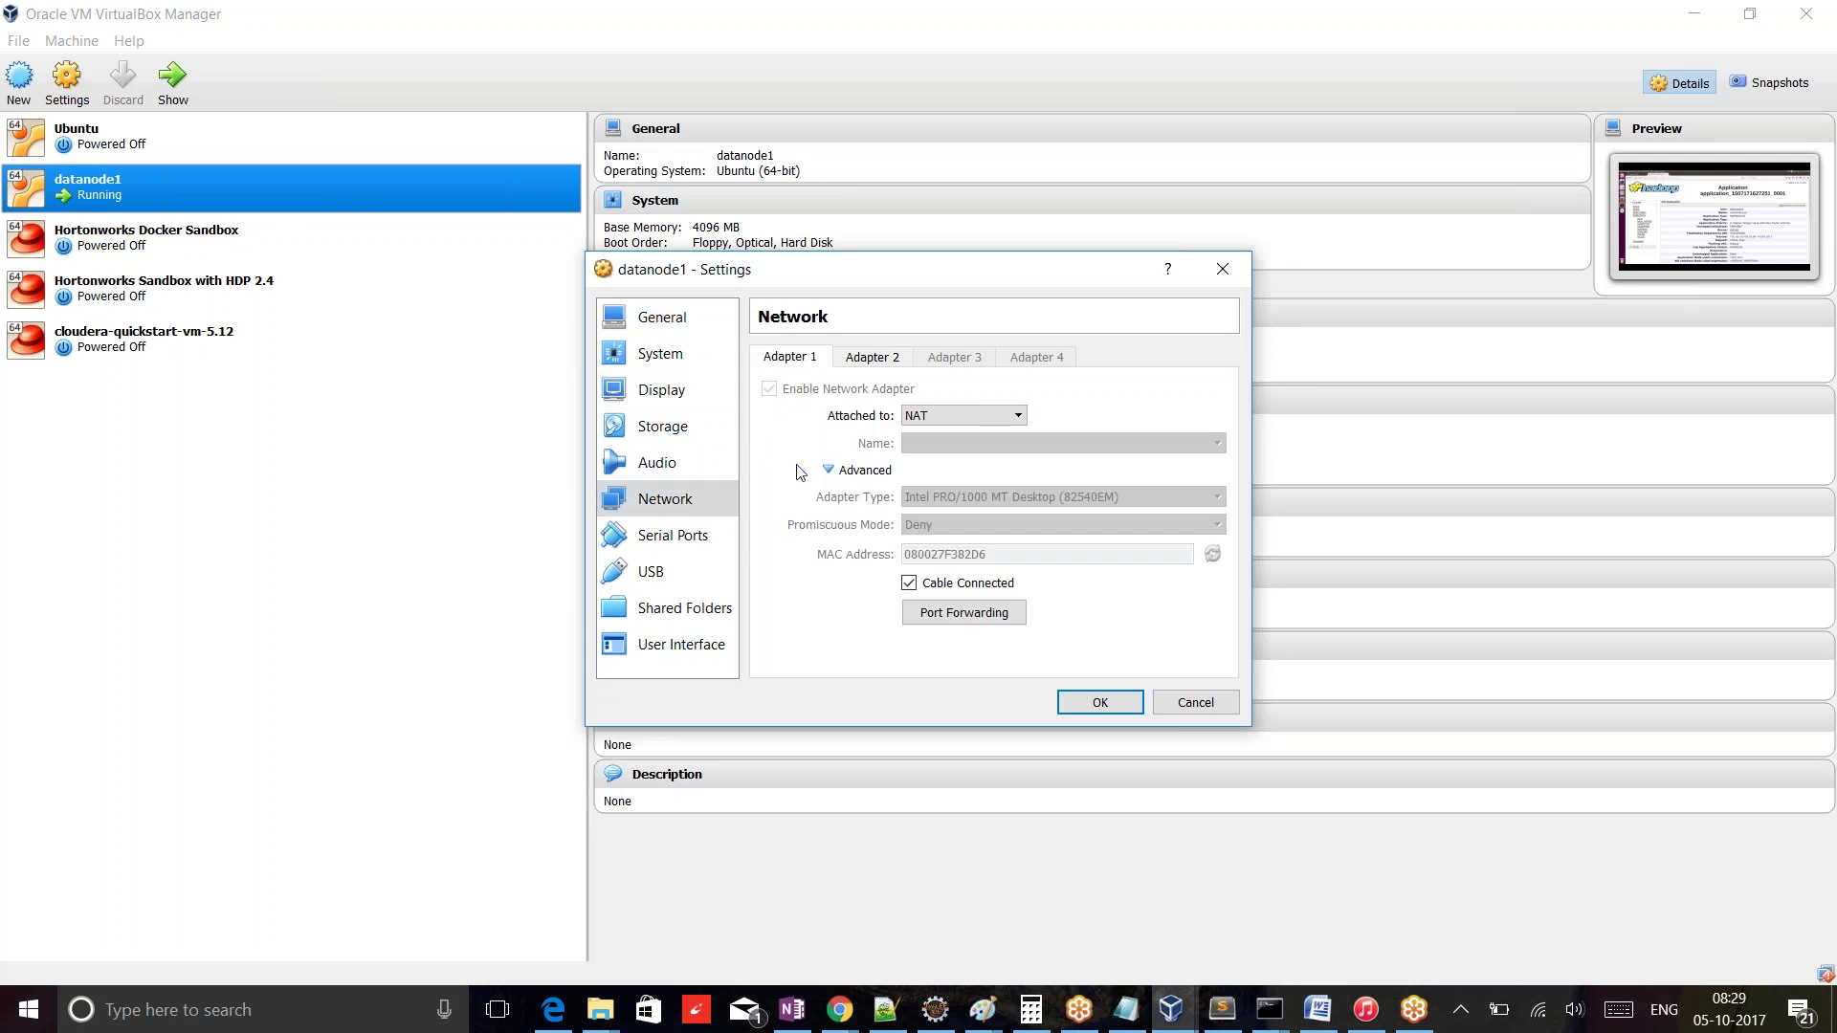
pyautogui.click(961, 617)
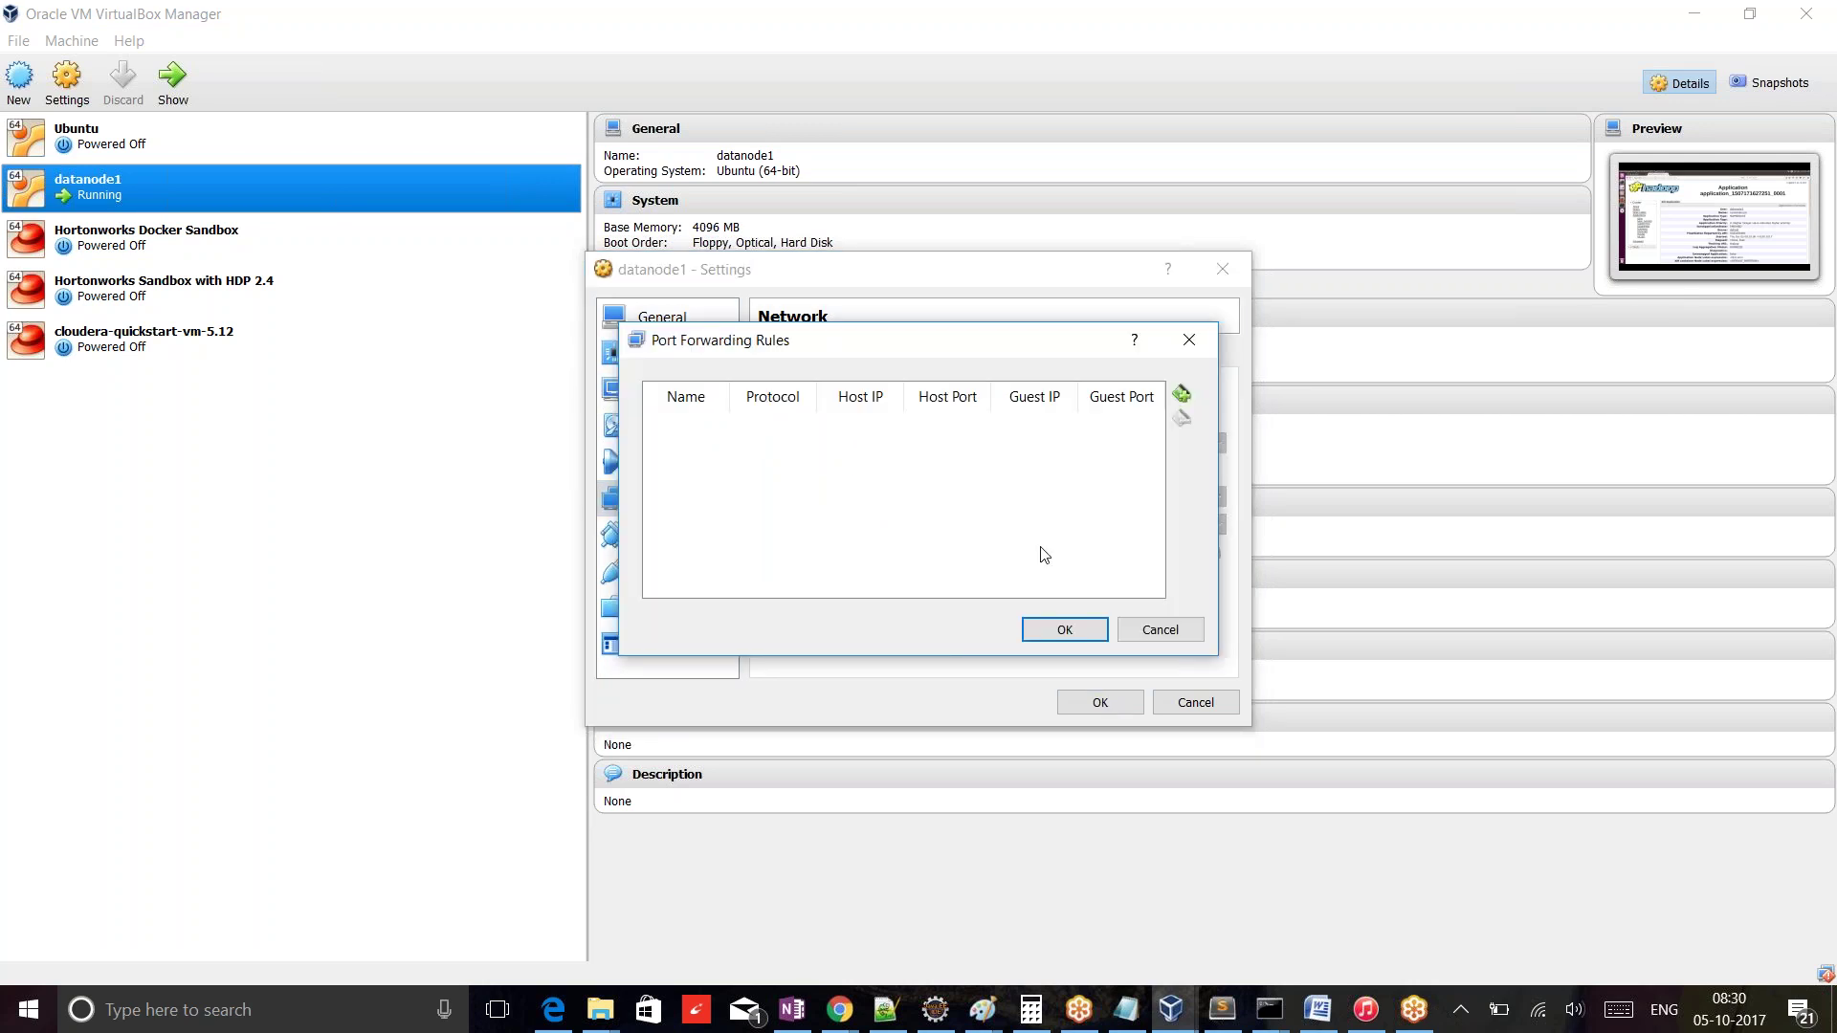
pyautogui.click(1166, 636)
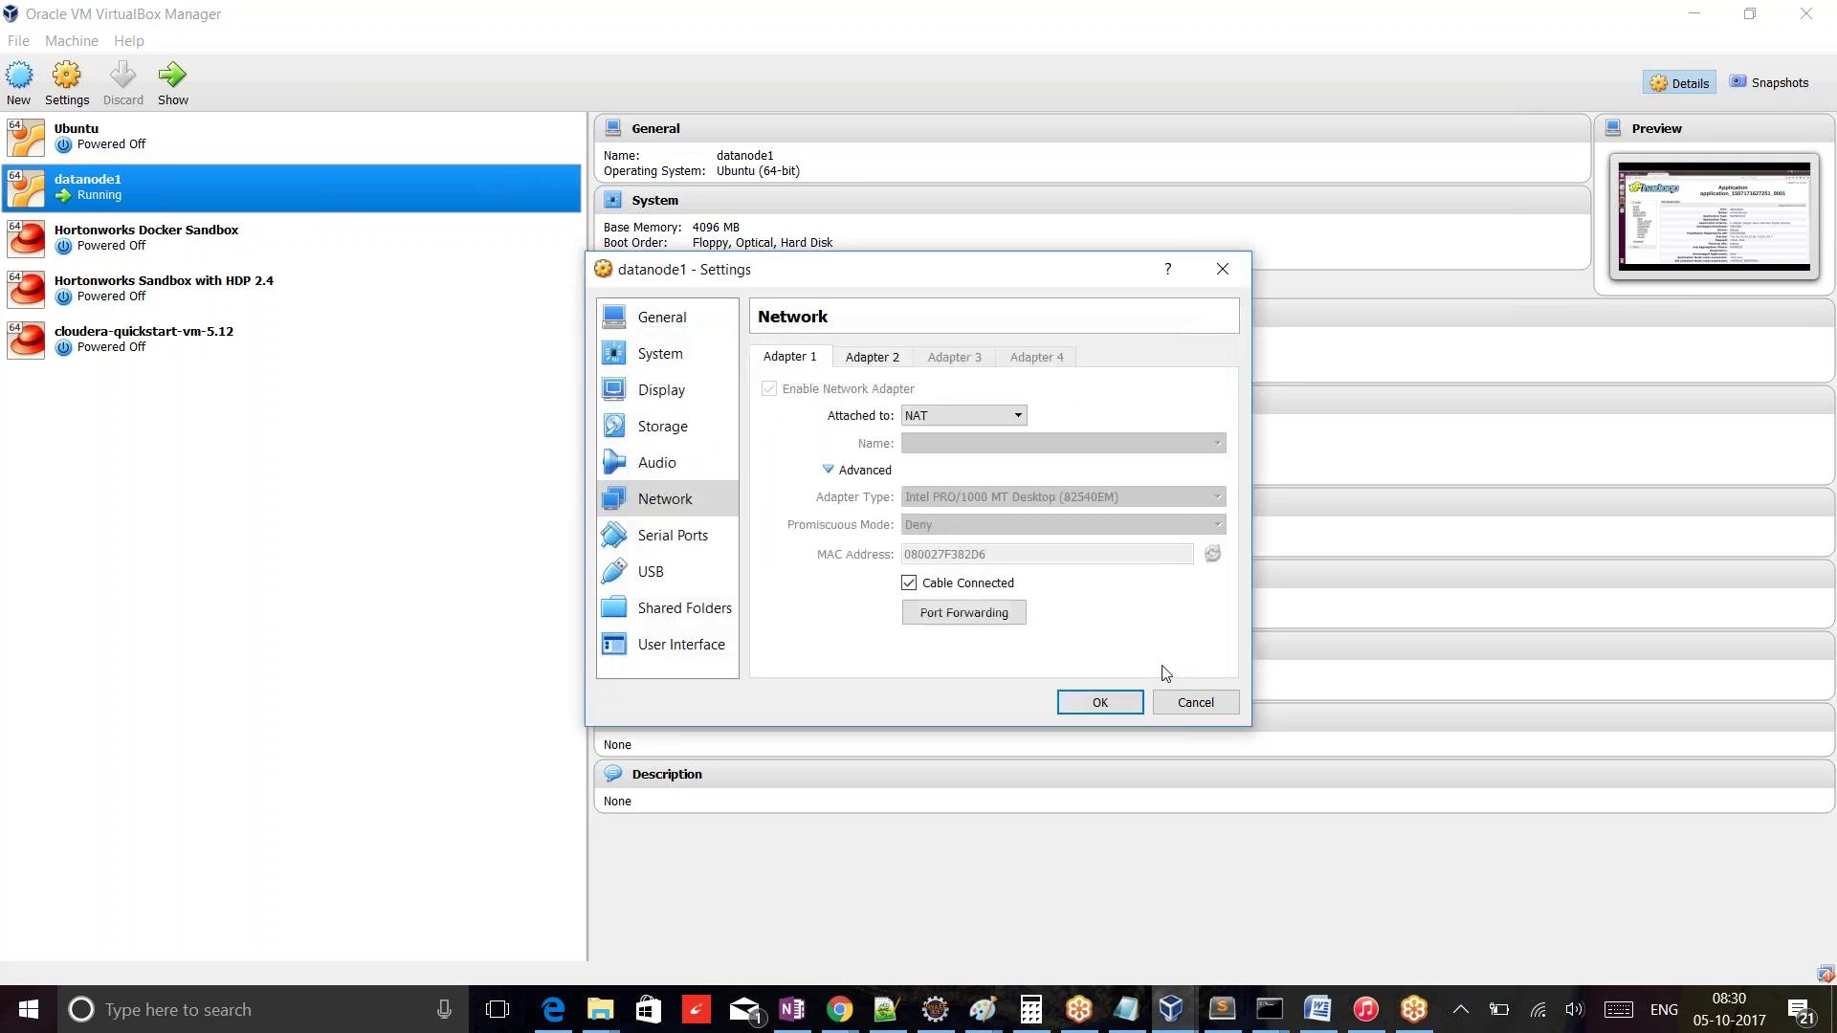
pyautogui.click(1195, 702)
# - Open the port forwarding rules of Adapter 1 in the network settings of Hortonworks Sandbox with HDP 2.4
pyautogui.click(144, 239)
pyautogui.rightClick(134, 306)
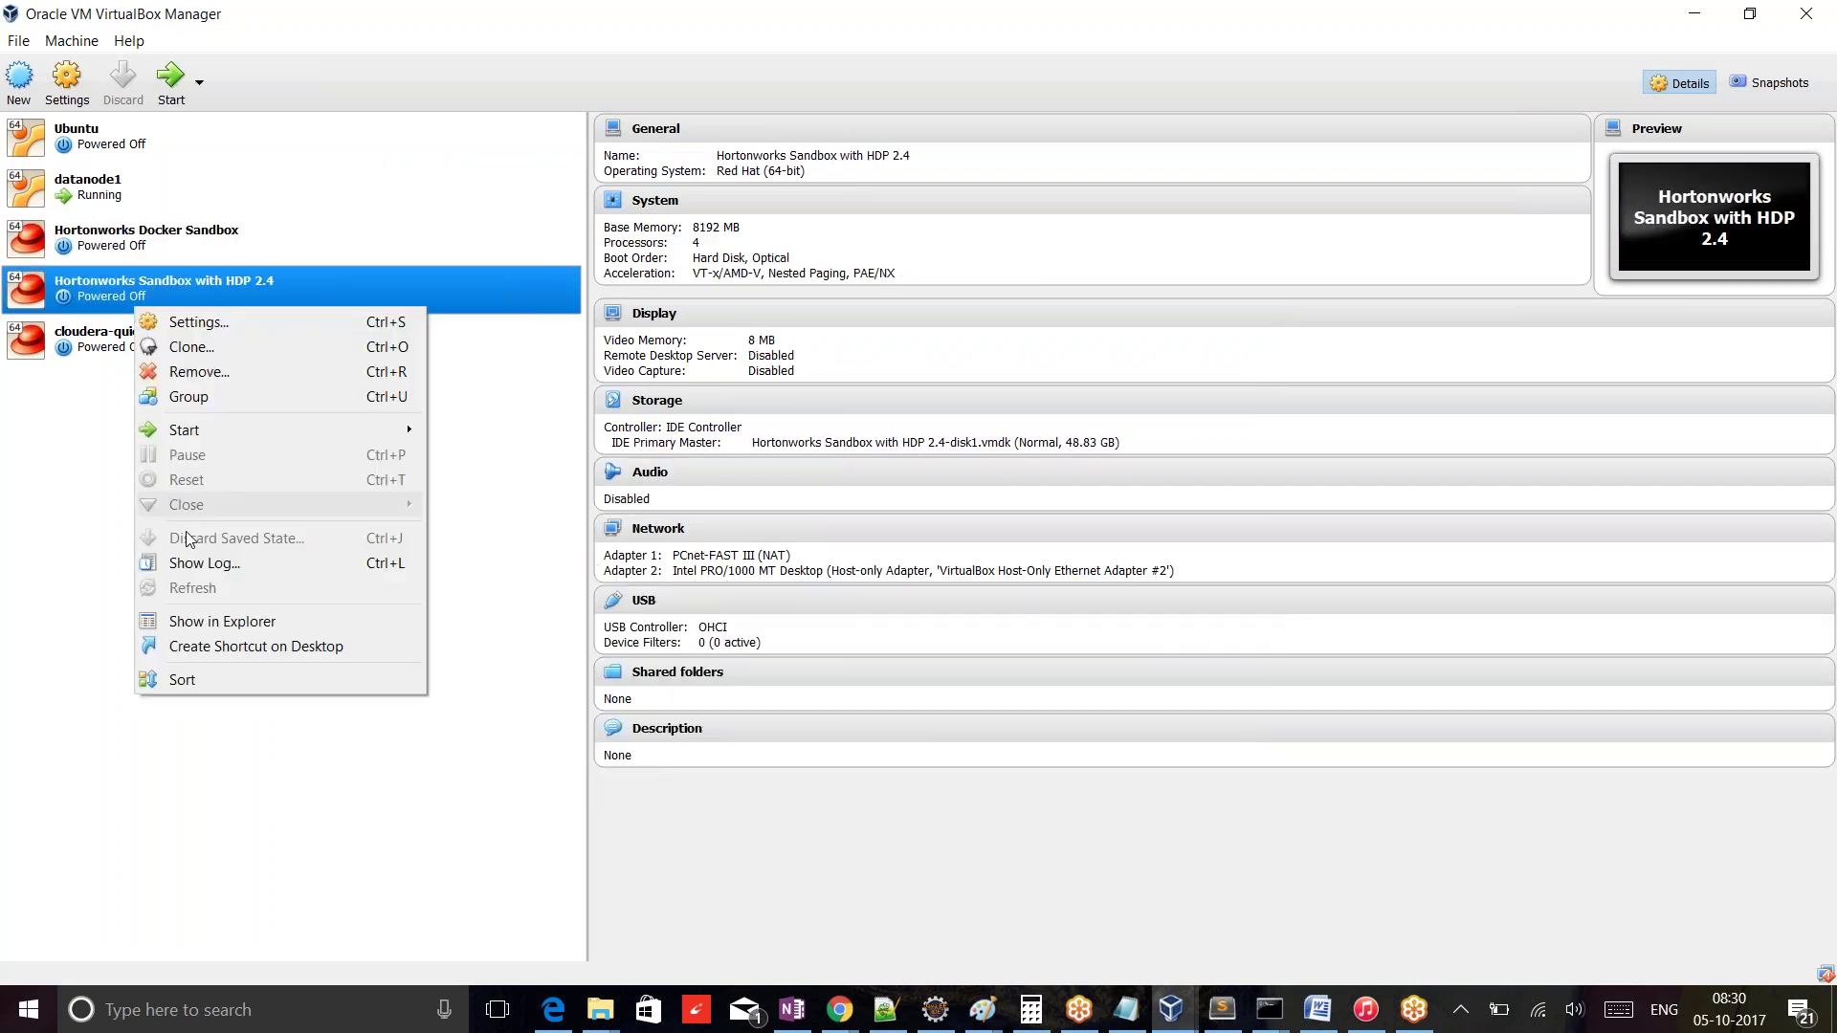
pyautogui.click(1175, 581)
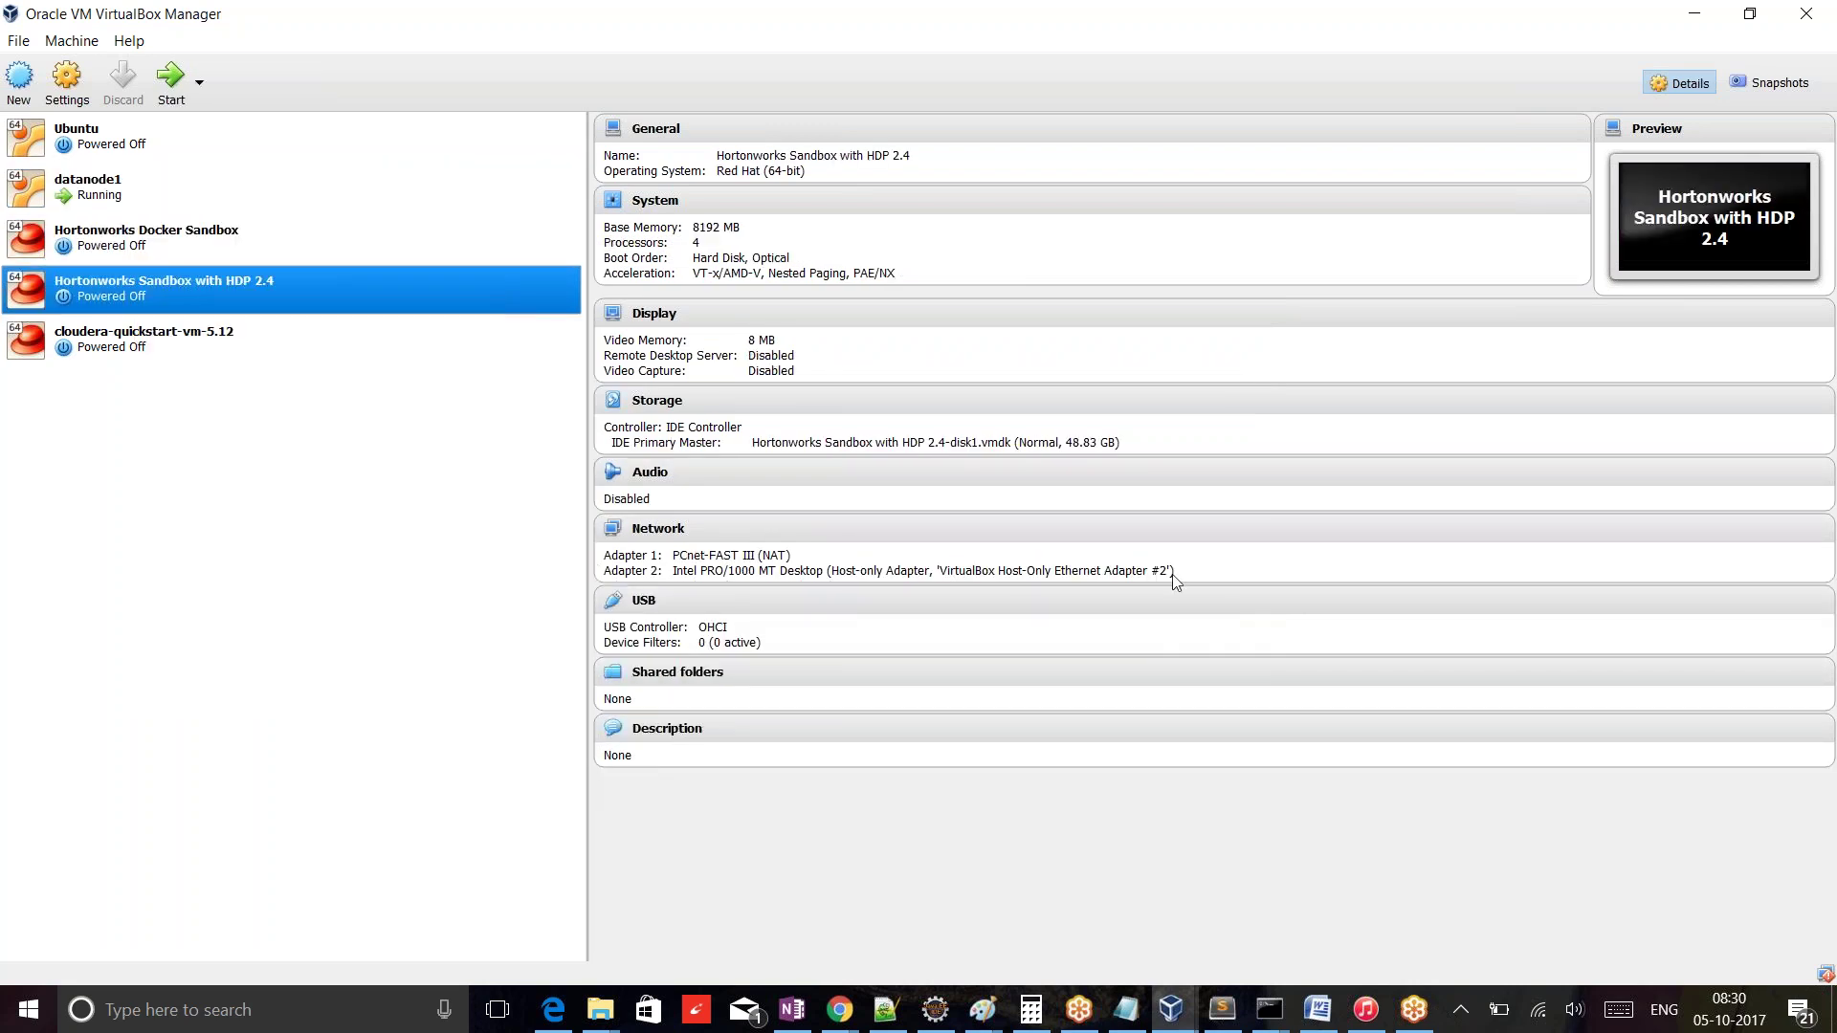
pyautogui.hotkey('ctrl', 's')
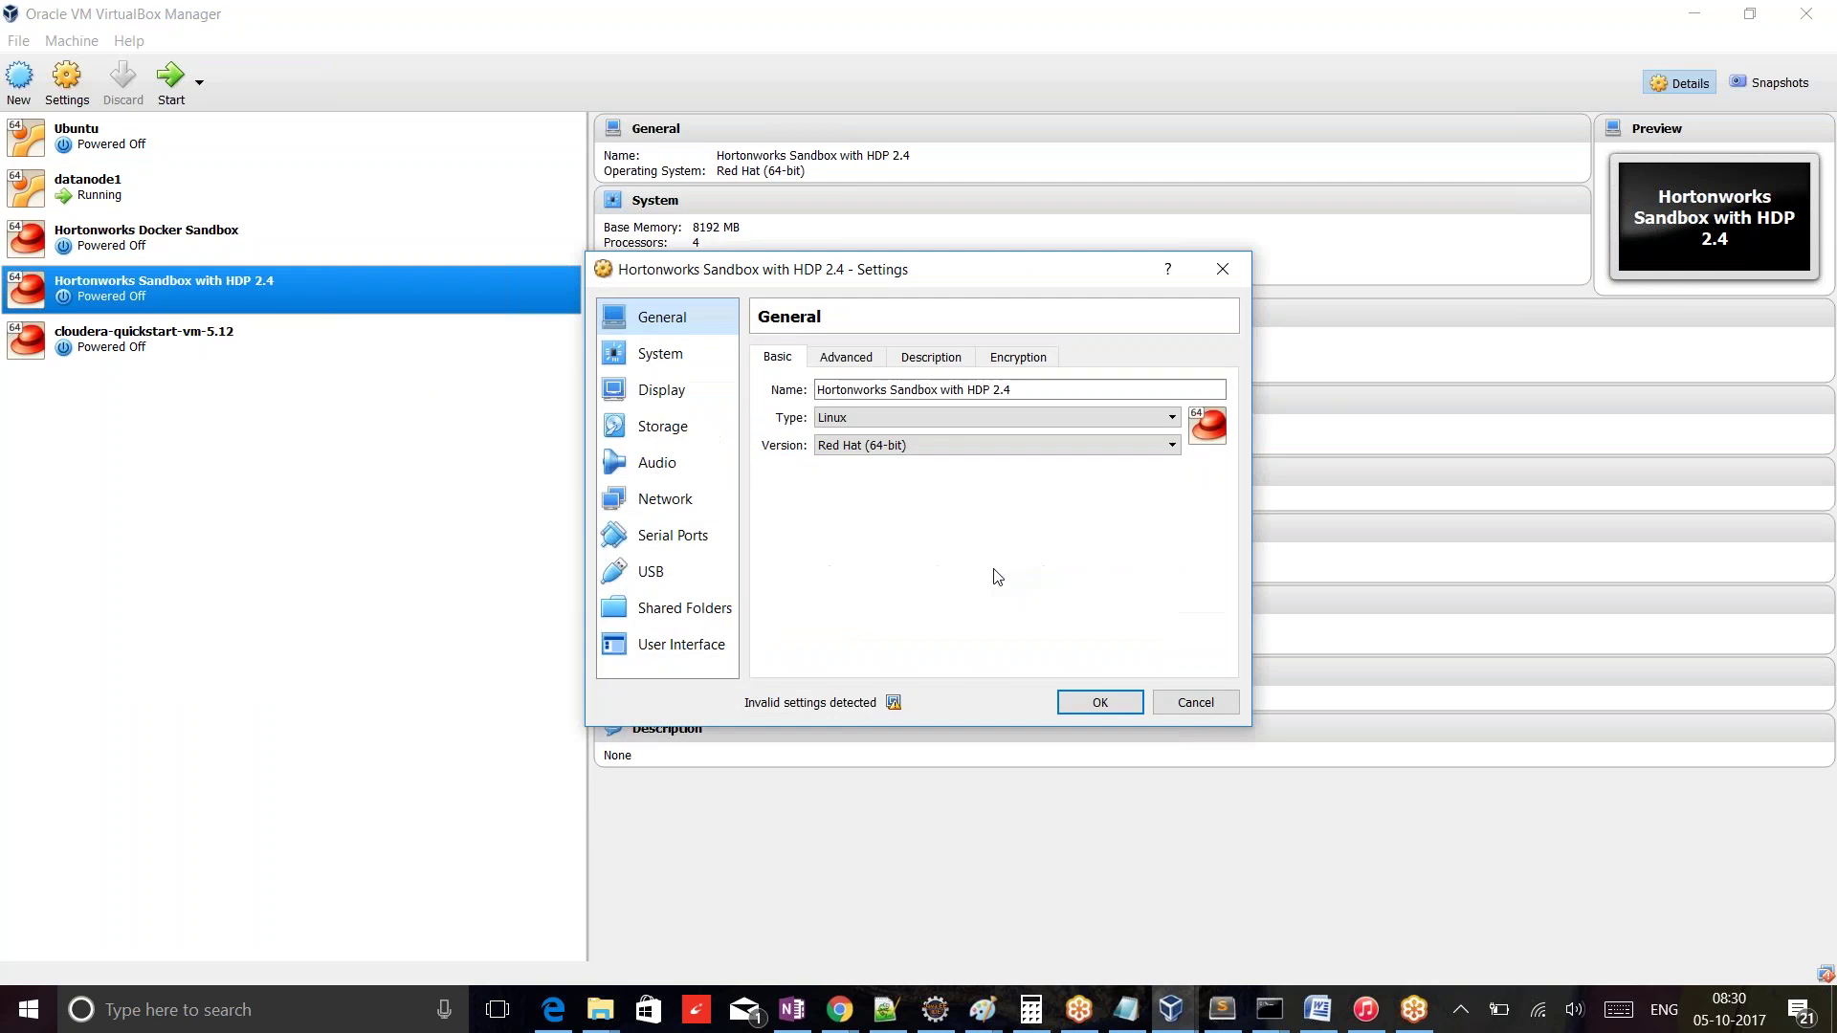
pyautogui.click(673, 500)
pyautogui.click(830, 473)
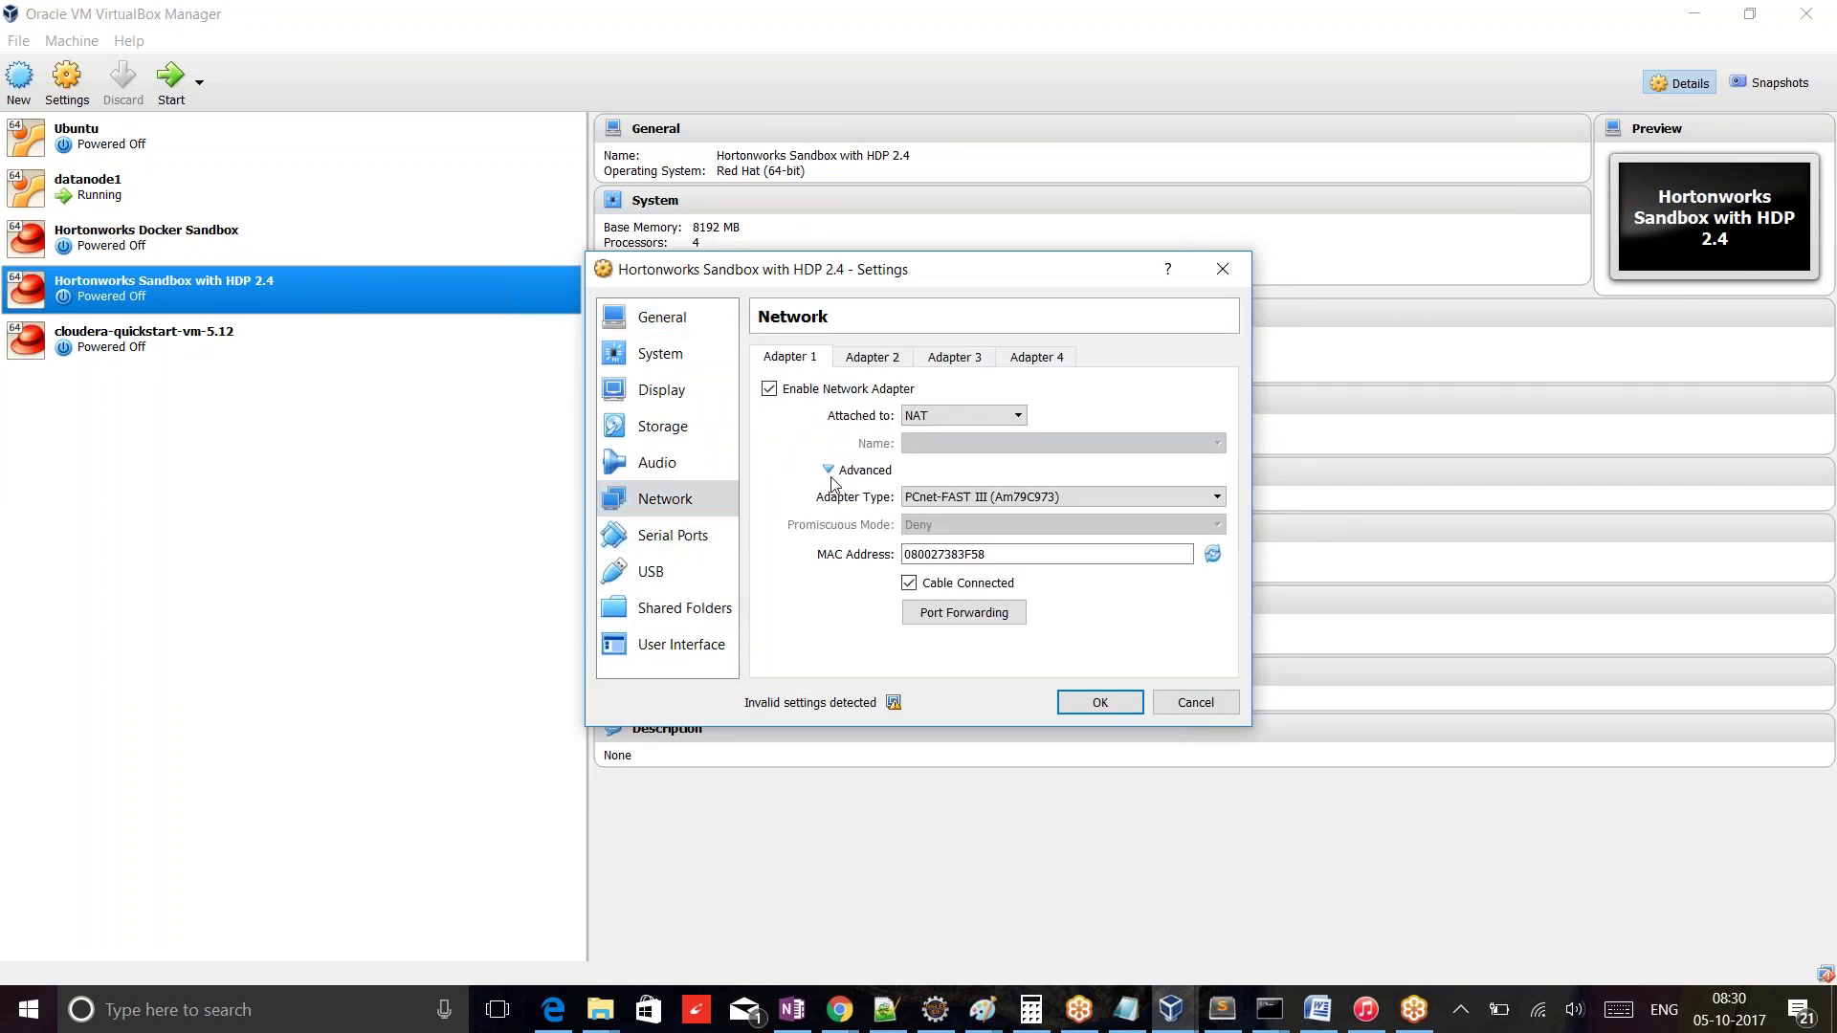
pyautogui.click(964, 614)
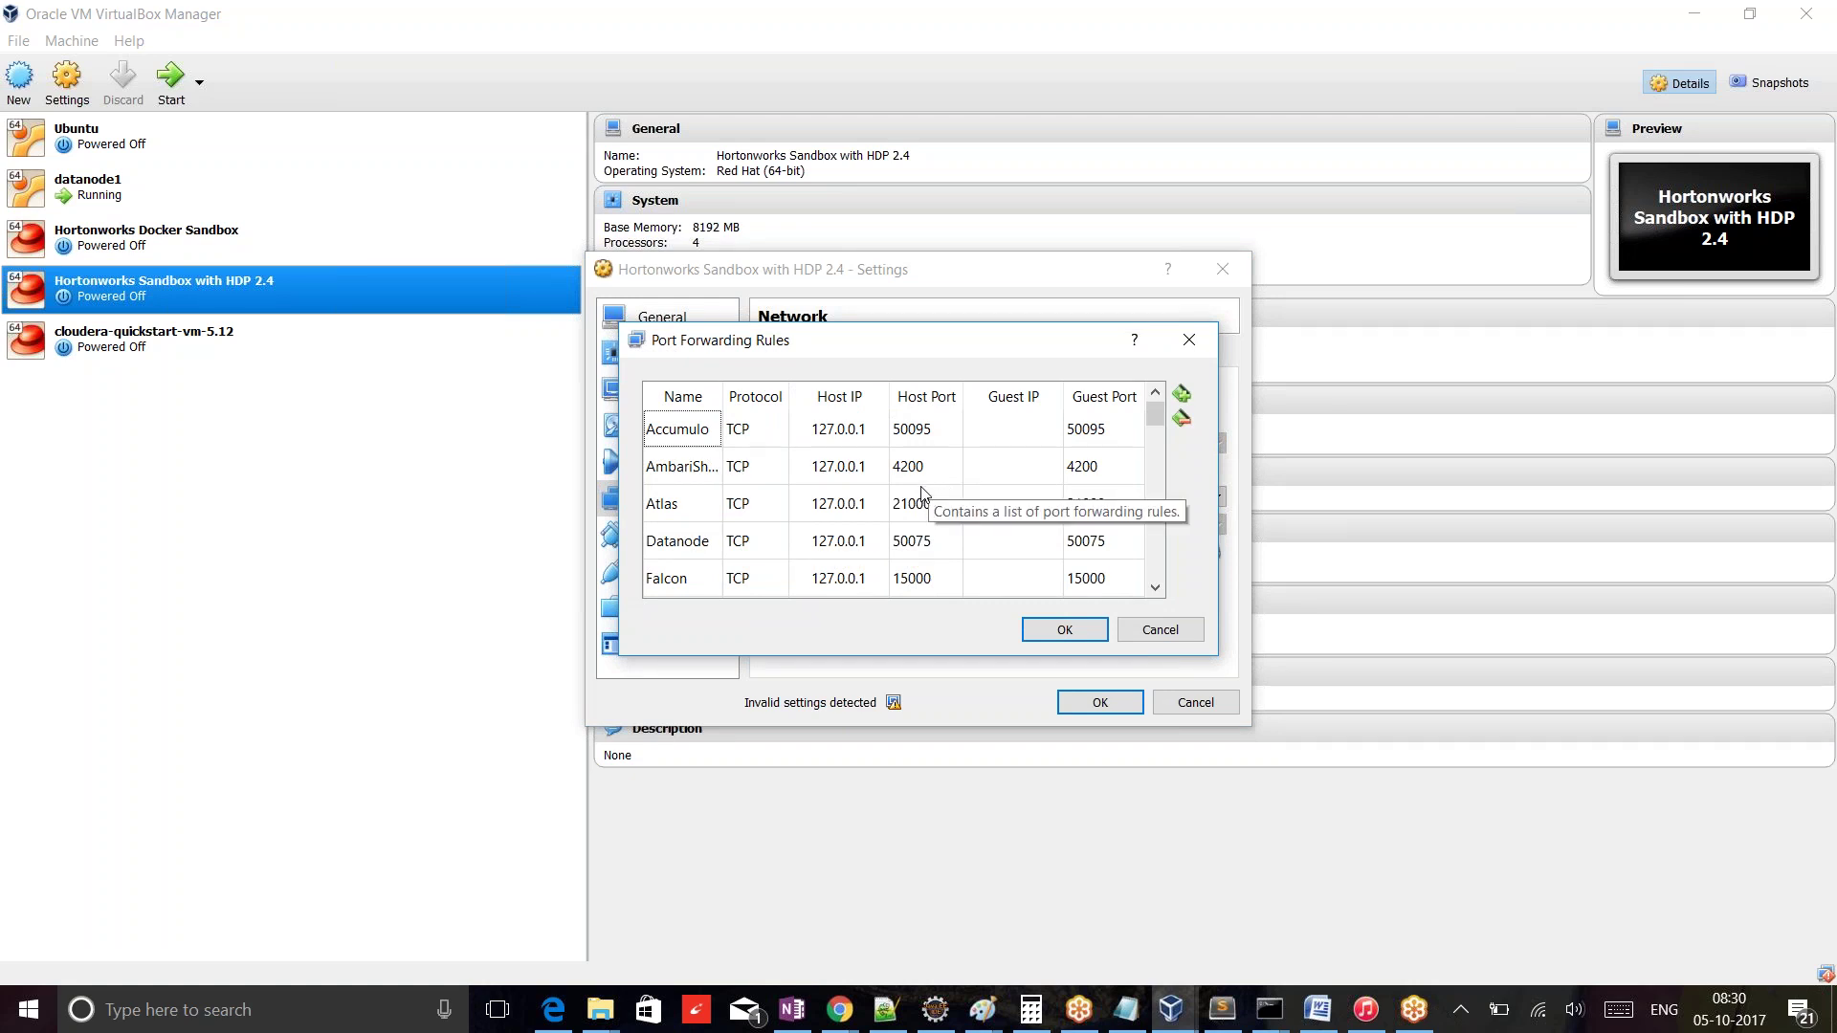
# - Review the service names and host and guest ports through the ssh rule, and leave the rules and settings without changes
pyautogui.scroll(-1, 682, 550)
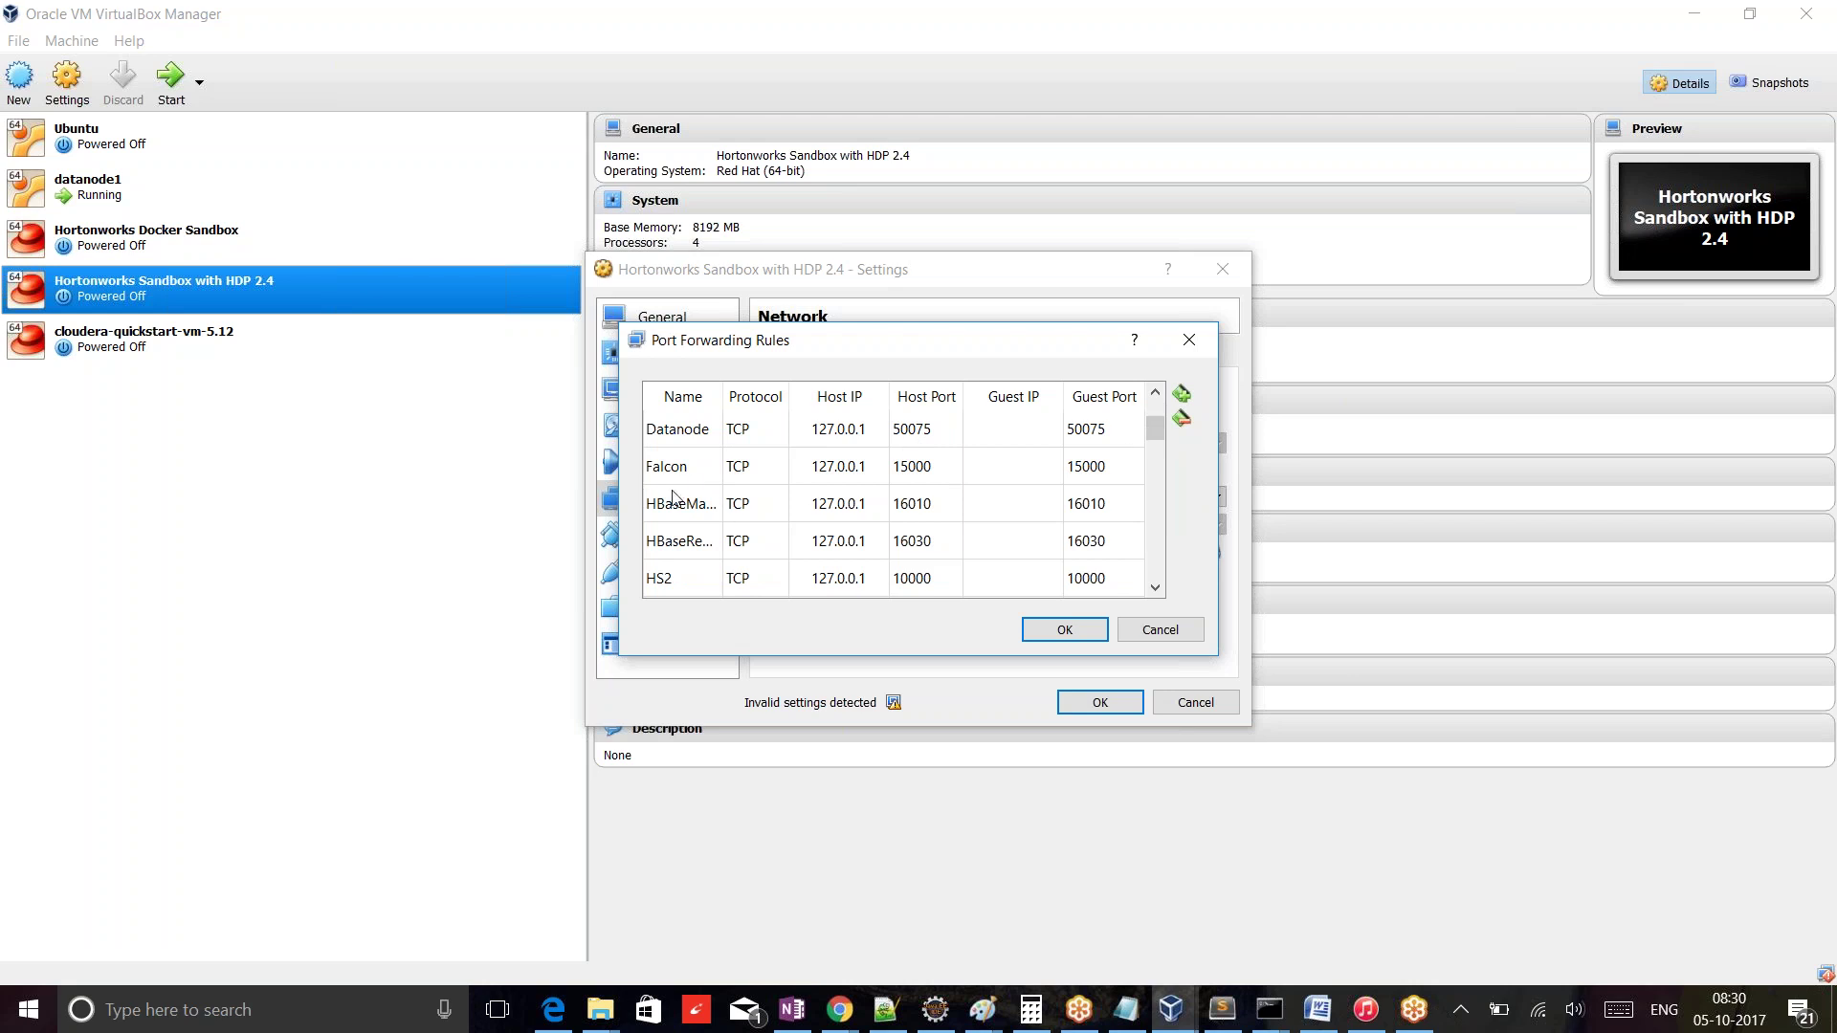
pyautogui.scroll(-1, 685, 553)
pyautogui.scroll(-1, 685, 553)
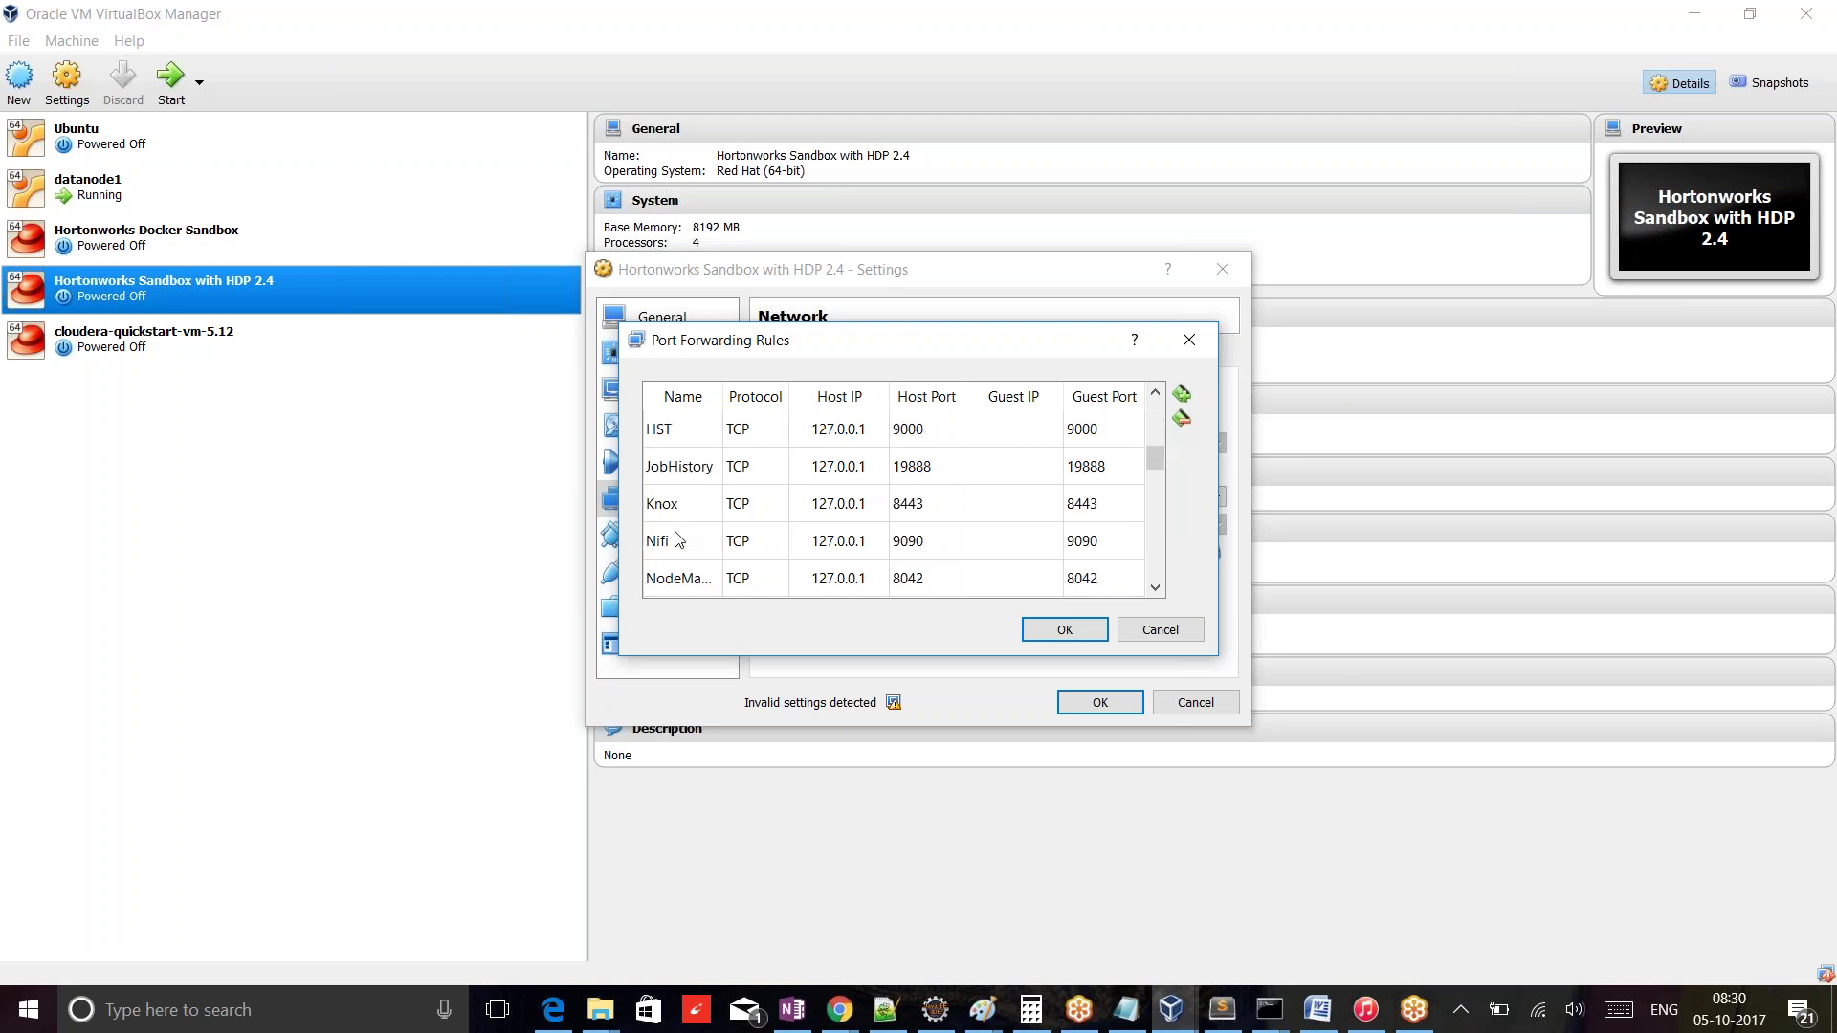
pyautogui.scroll(-1, 683, 556)
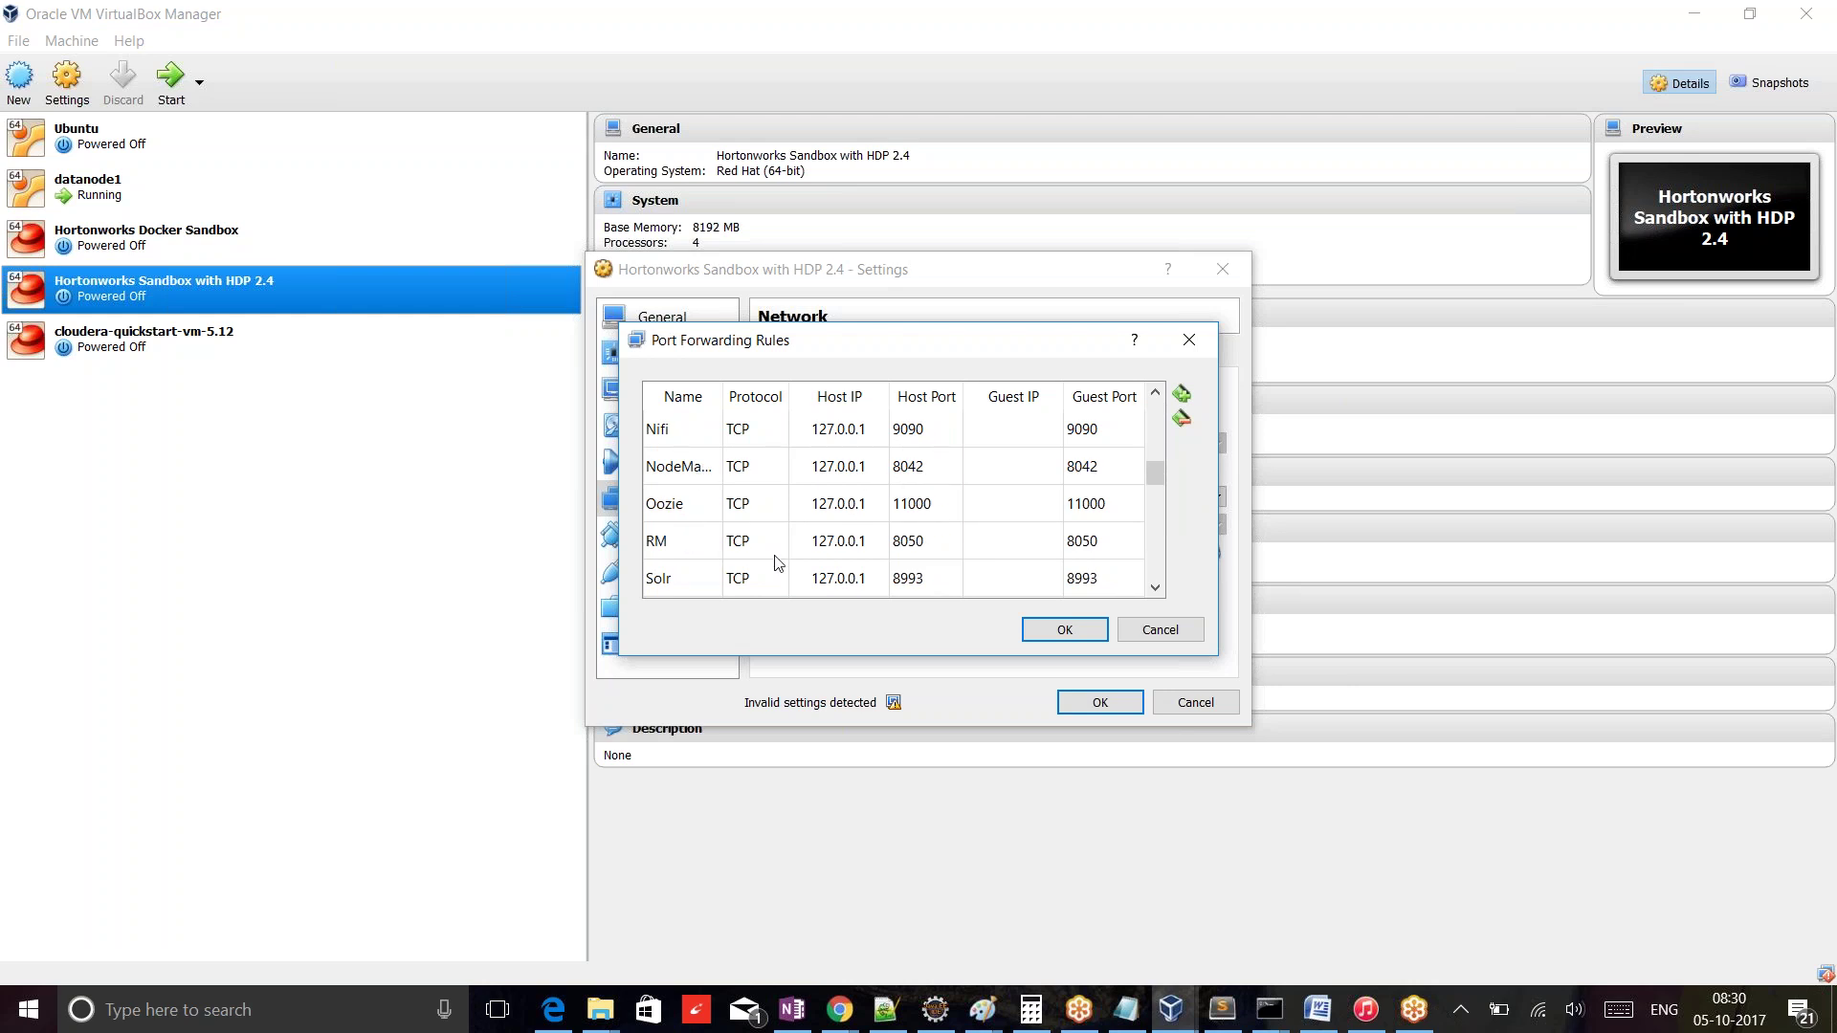
pyautogui.scroll(-1, 928, 550)
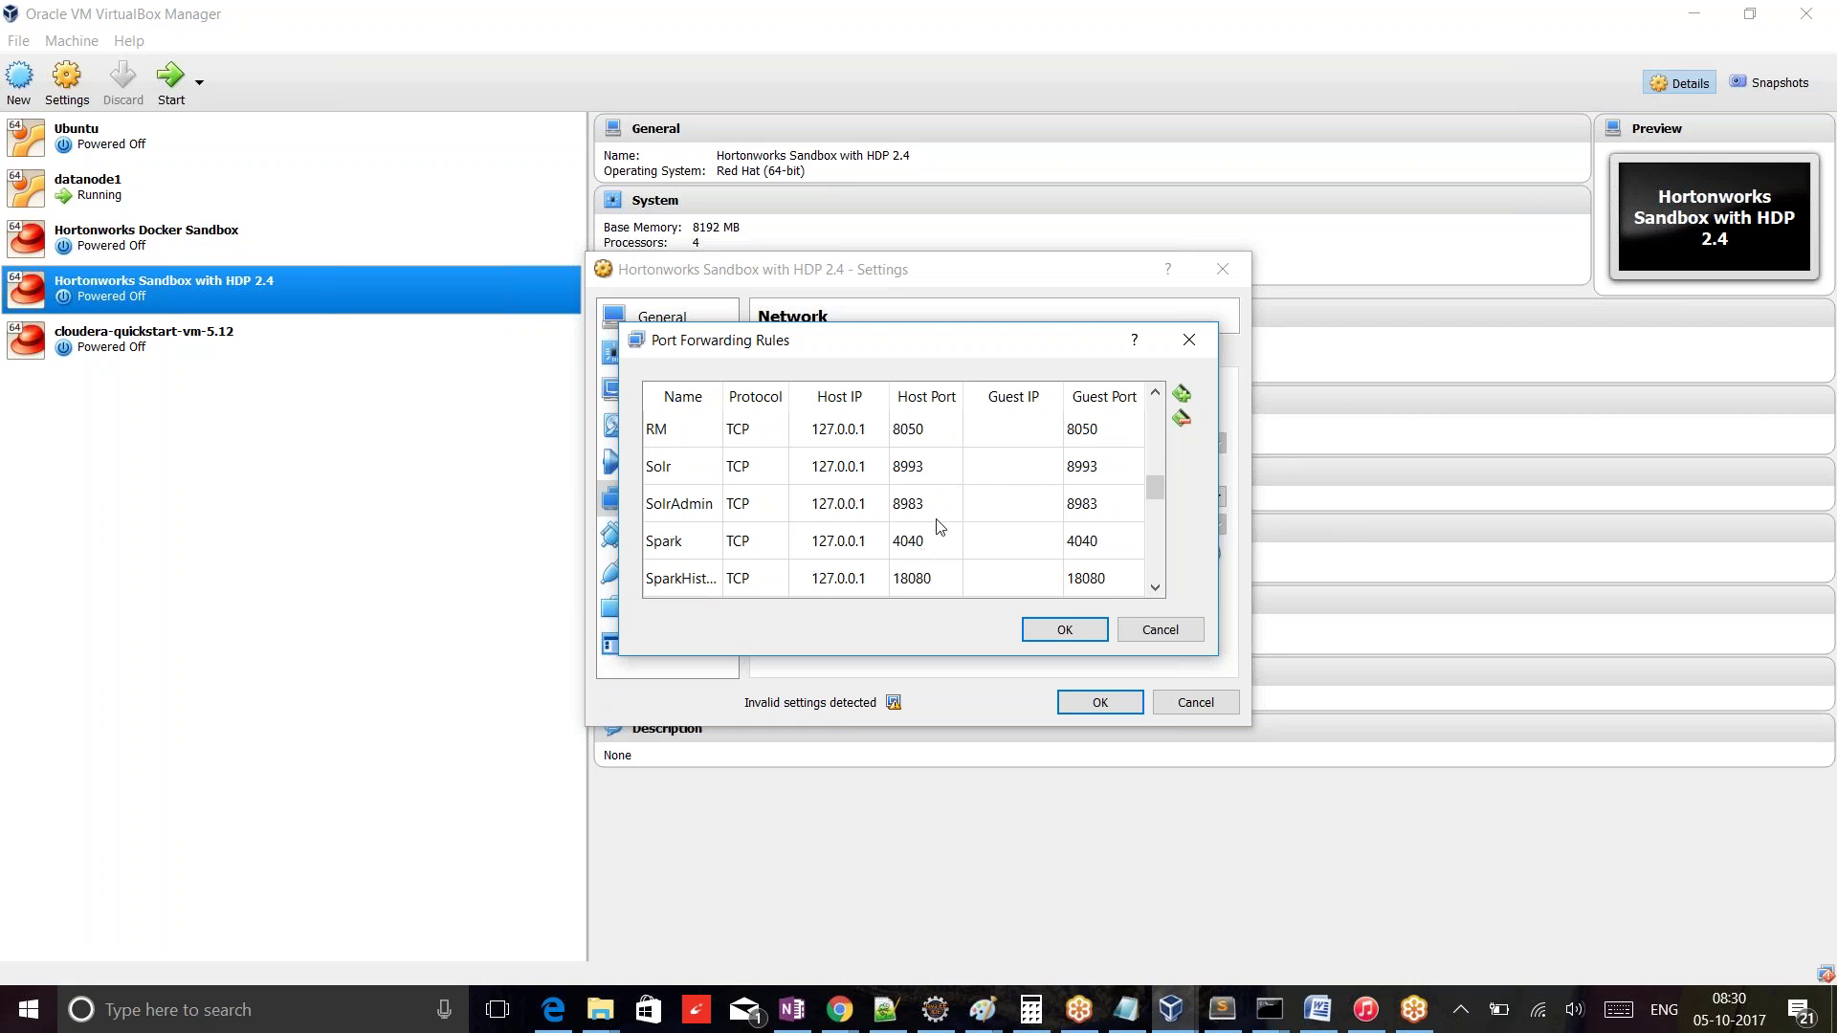
pyautogui.scroll(-1, 681, 537)
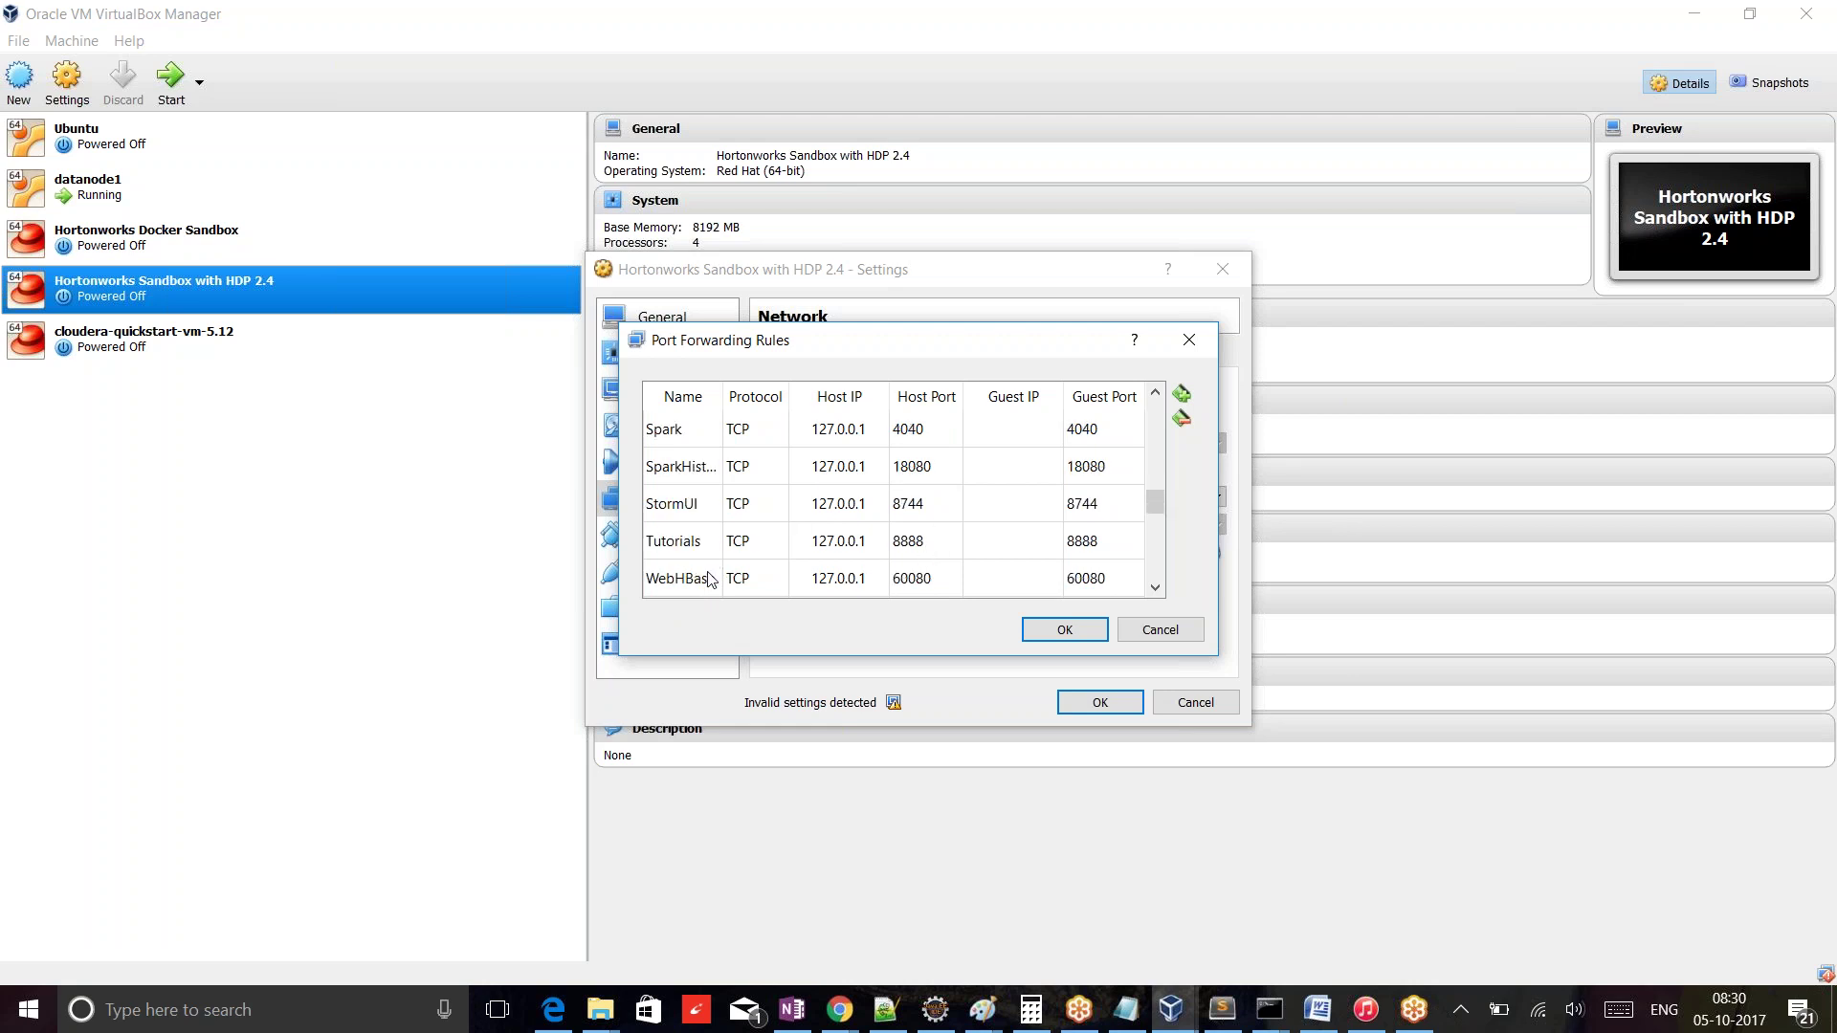
pyautogui.scroll(-1, 698, 585)
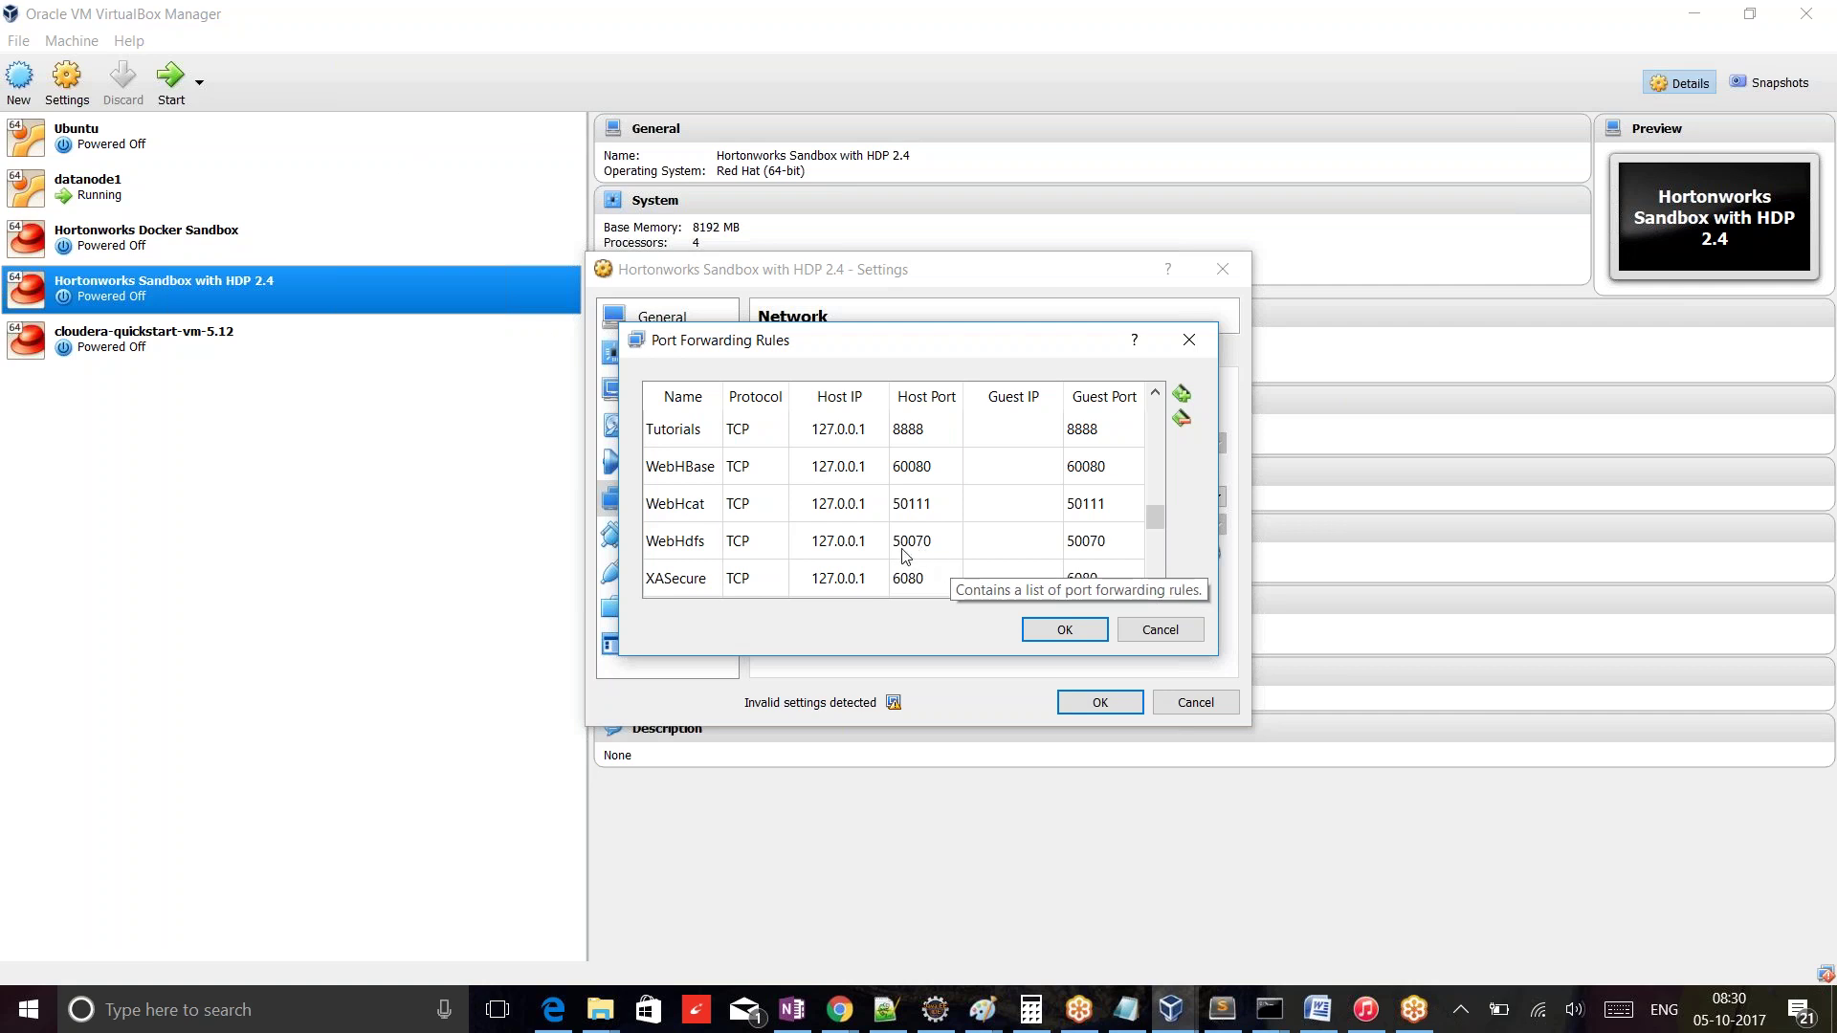
pyautogui.scroll(-1, 703, 578)
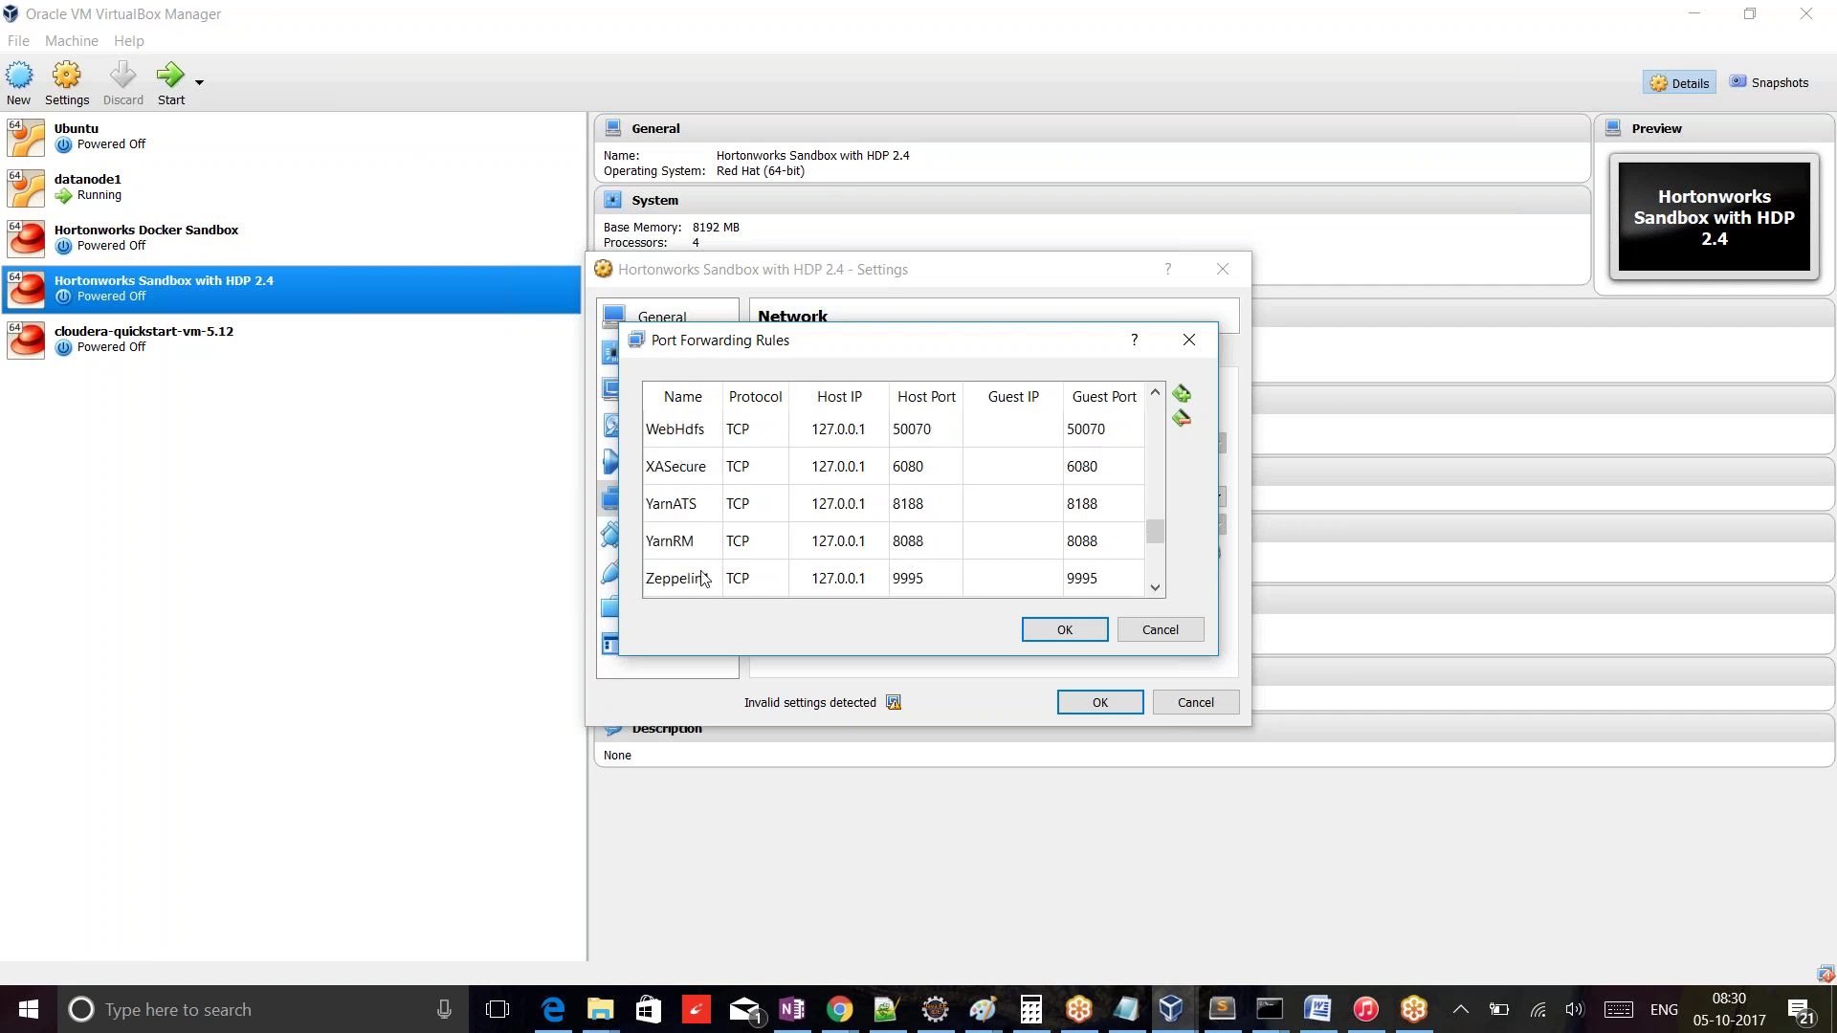
pyautogui.scroll(-1, 701, 576)
pyautogui.scroll(-1, 701, 576)
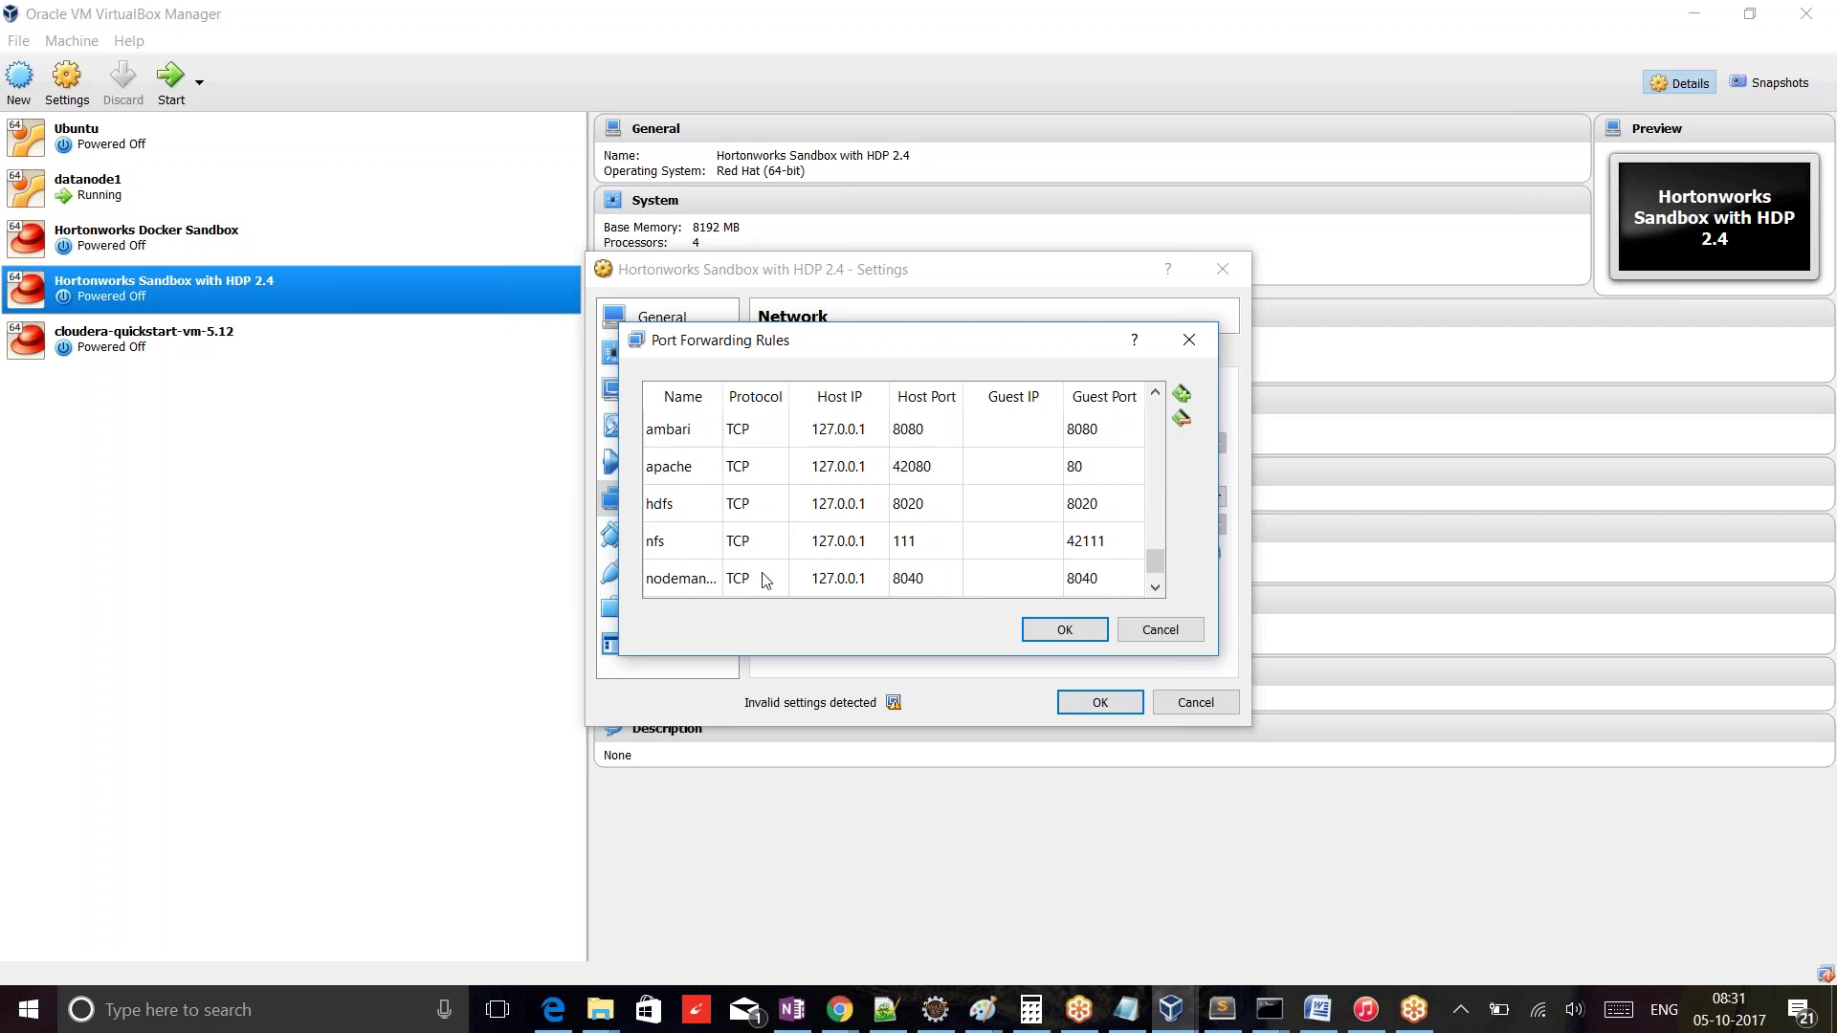
pyautogui.scroll(-1, 685, 542)
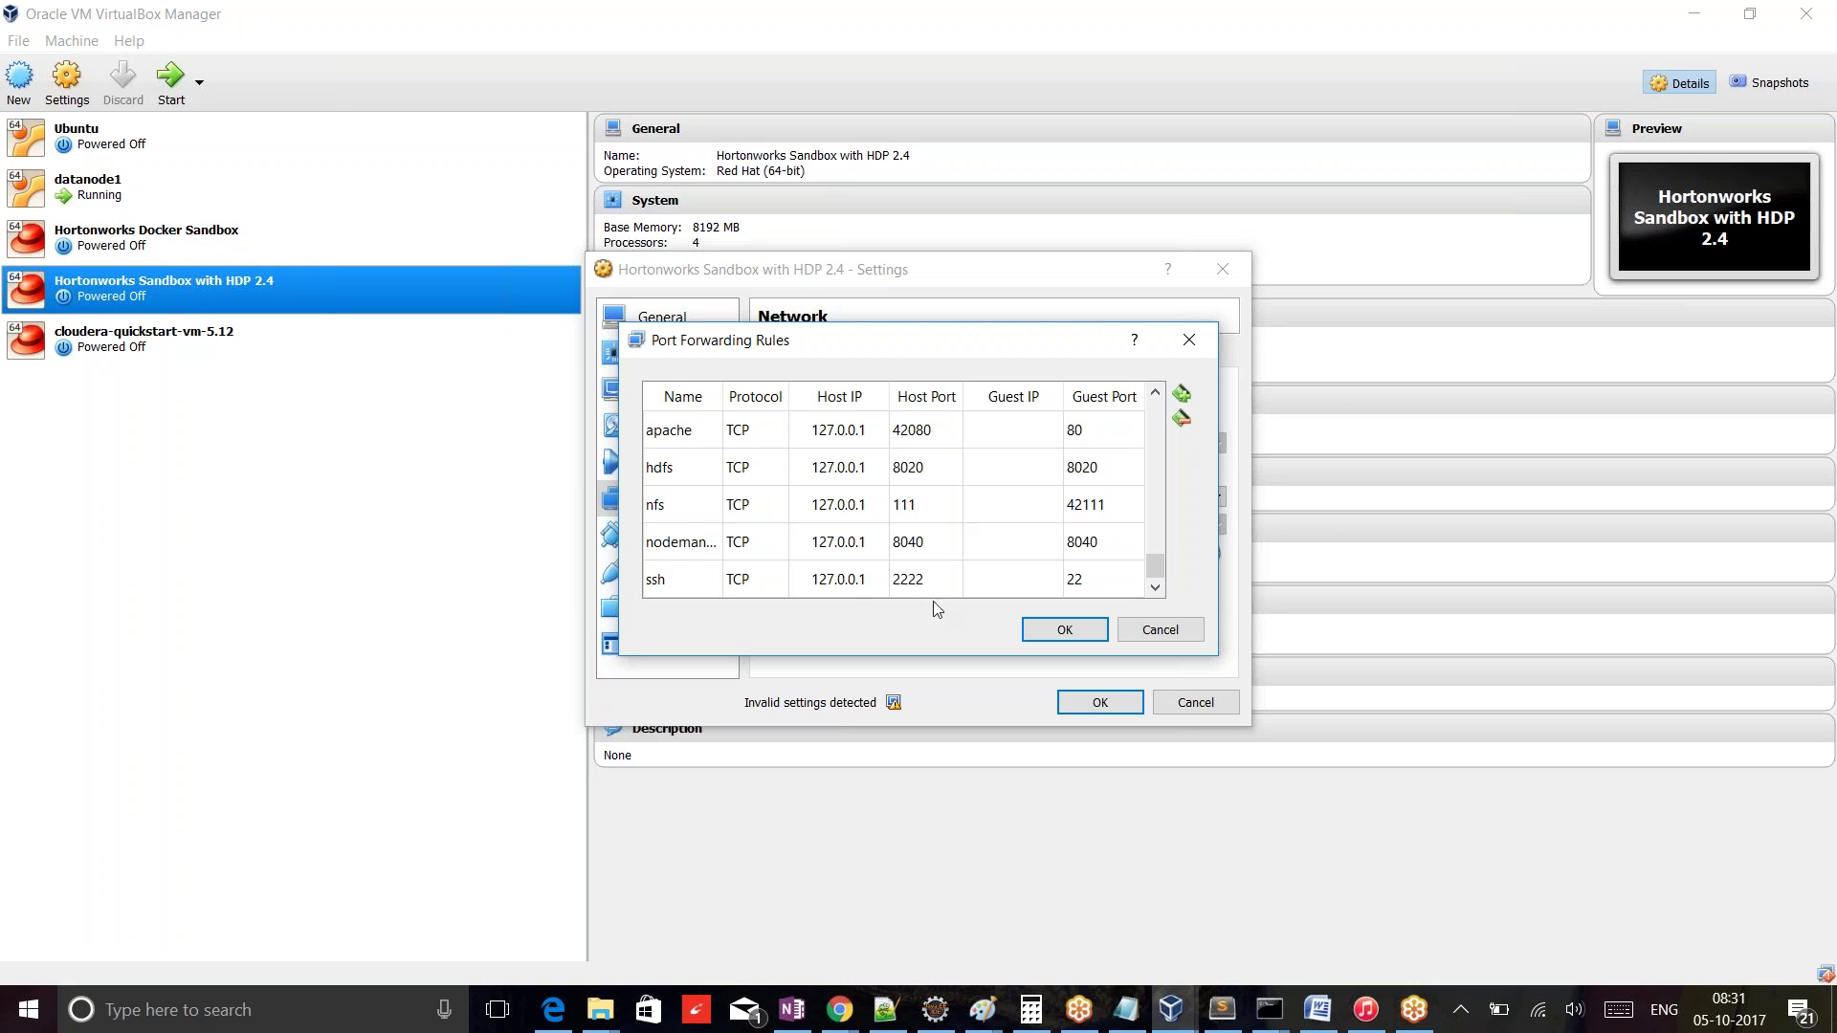
pyautogui.click(1174, 628)
pyautogui.click(1188, 703)
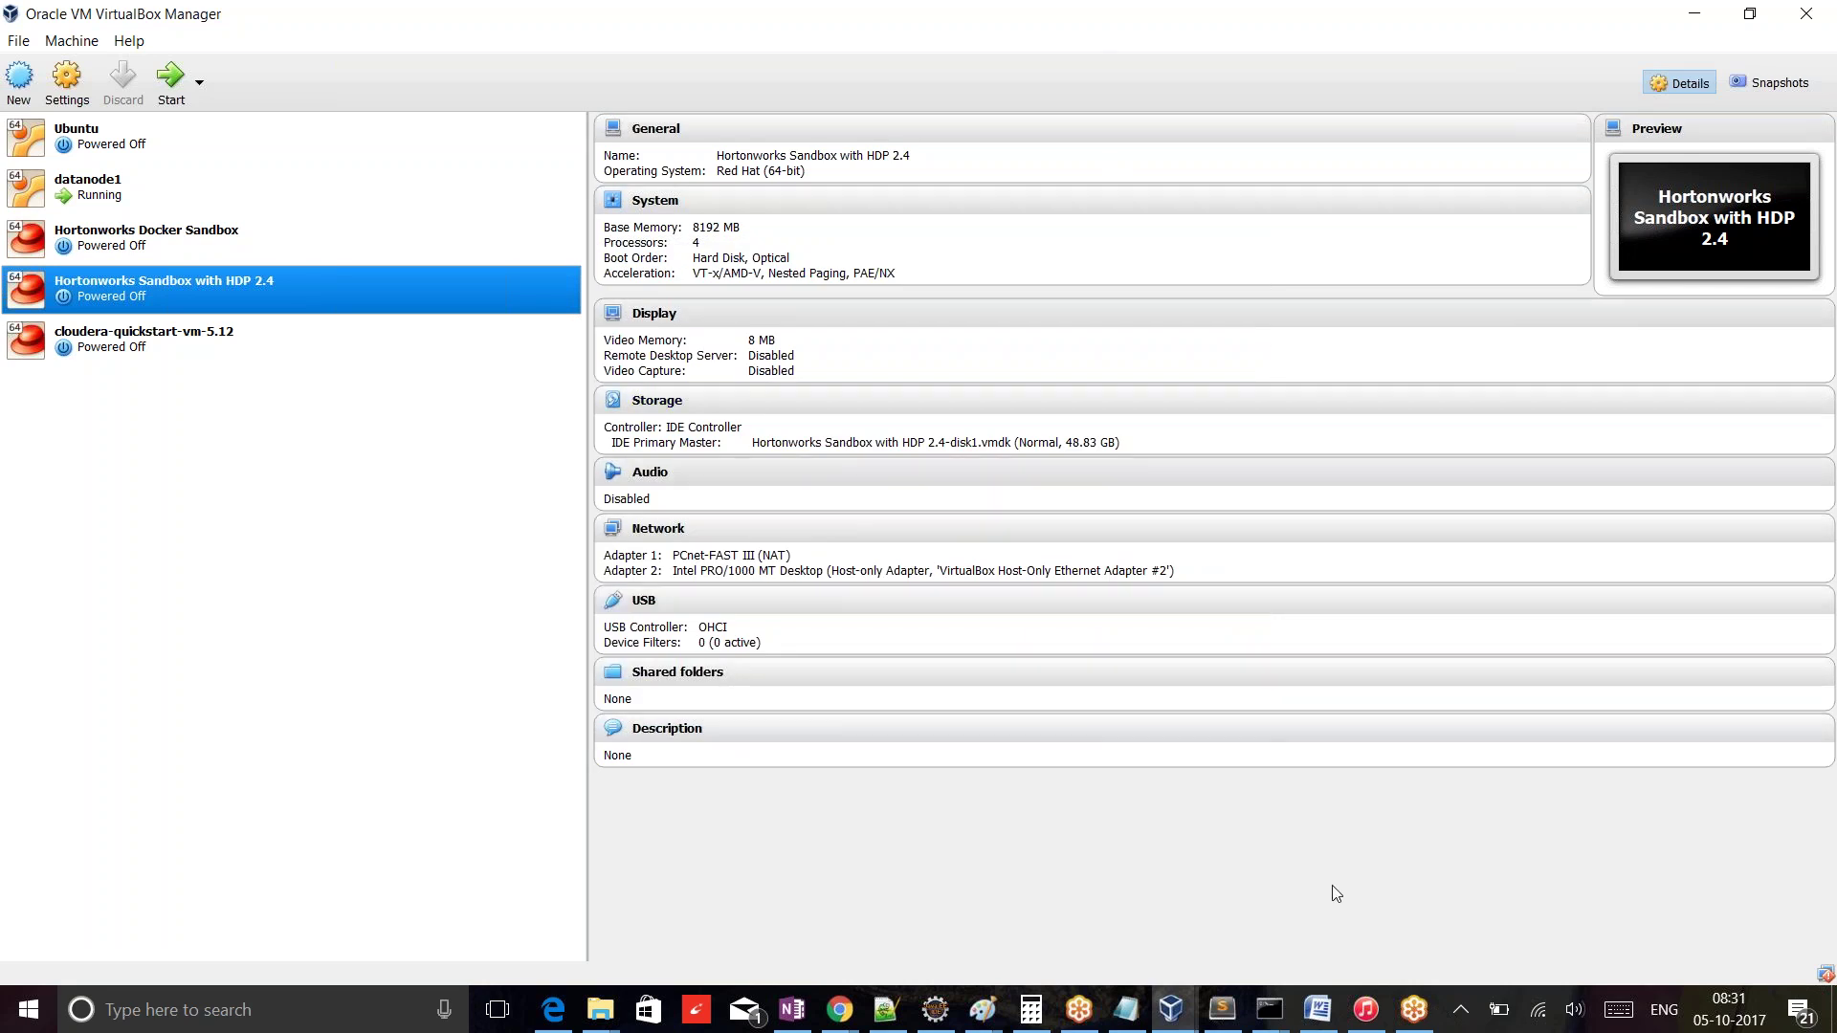
# - Switch back to the running datanode1 virtual machine window showing the YARN application page
pyautogui.click(1414, 1009)
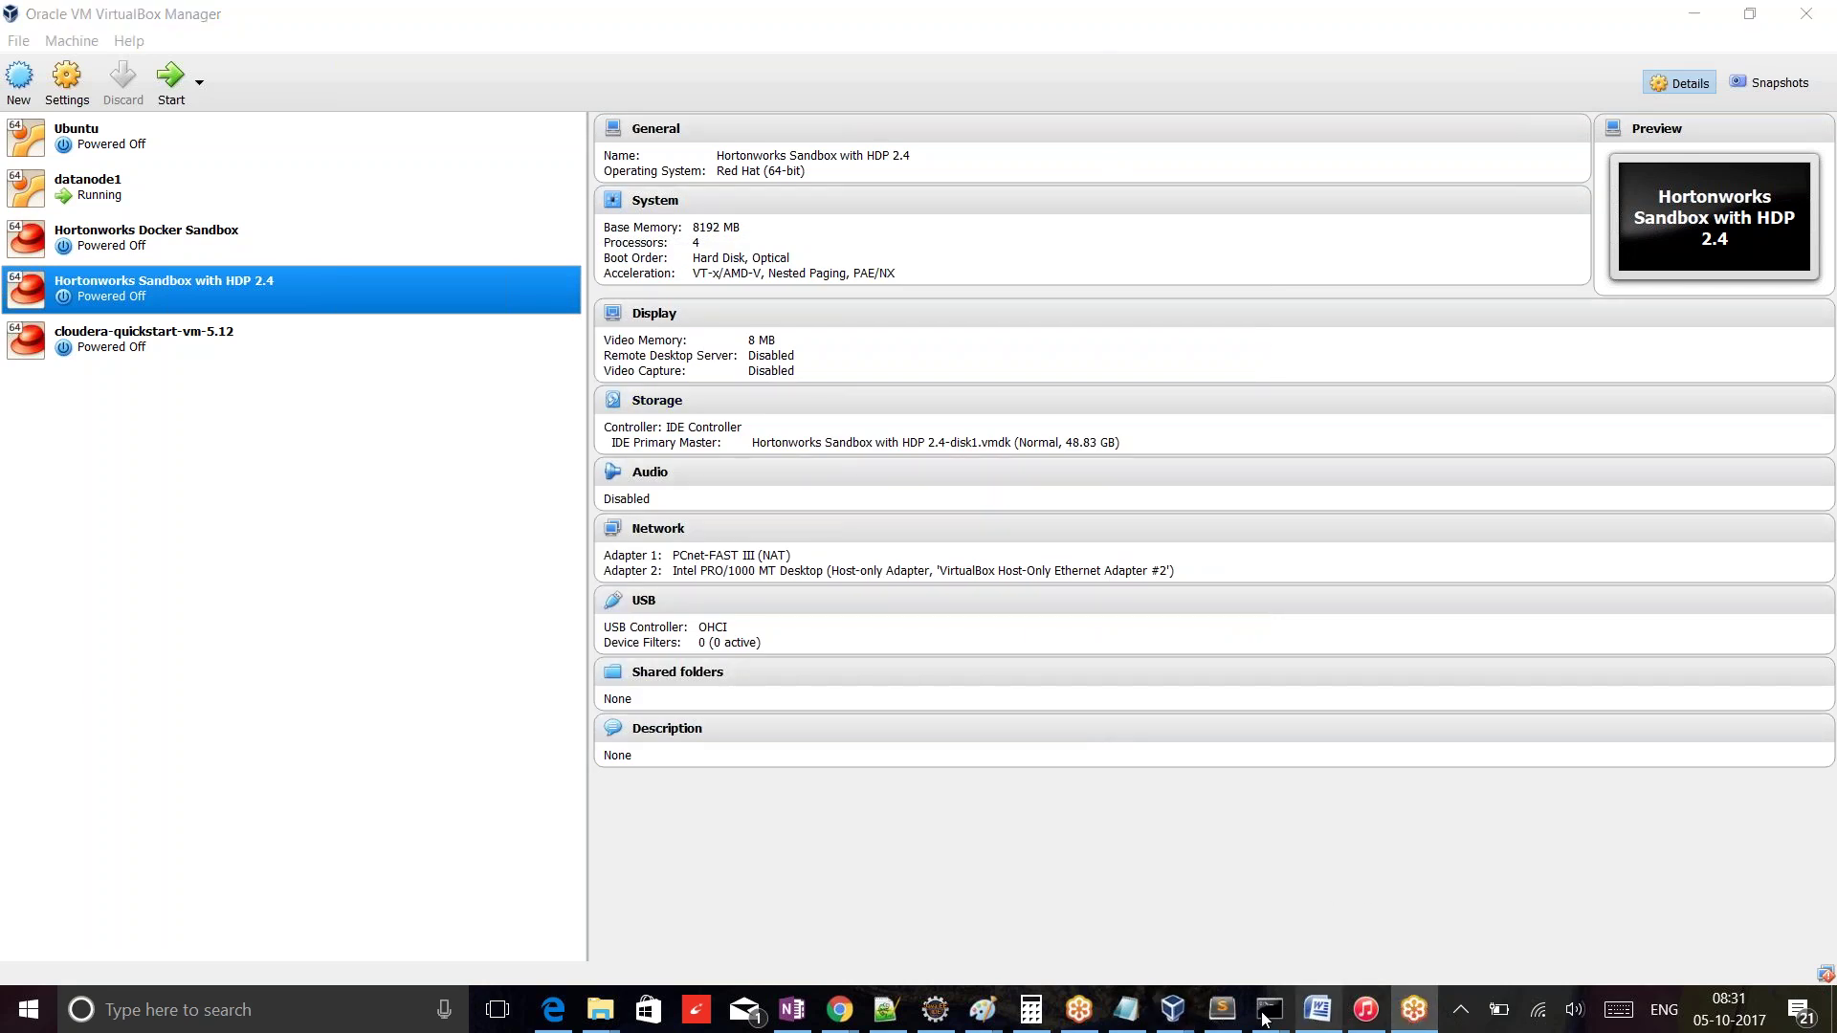
pyautogui.click(1172, 1009)
pyautogui.click(1306, 909)
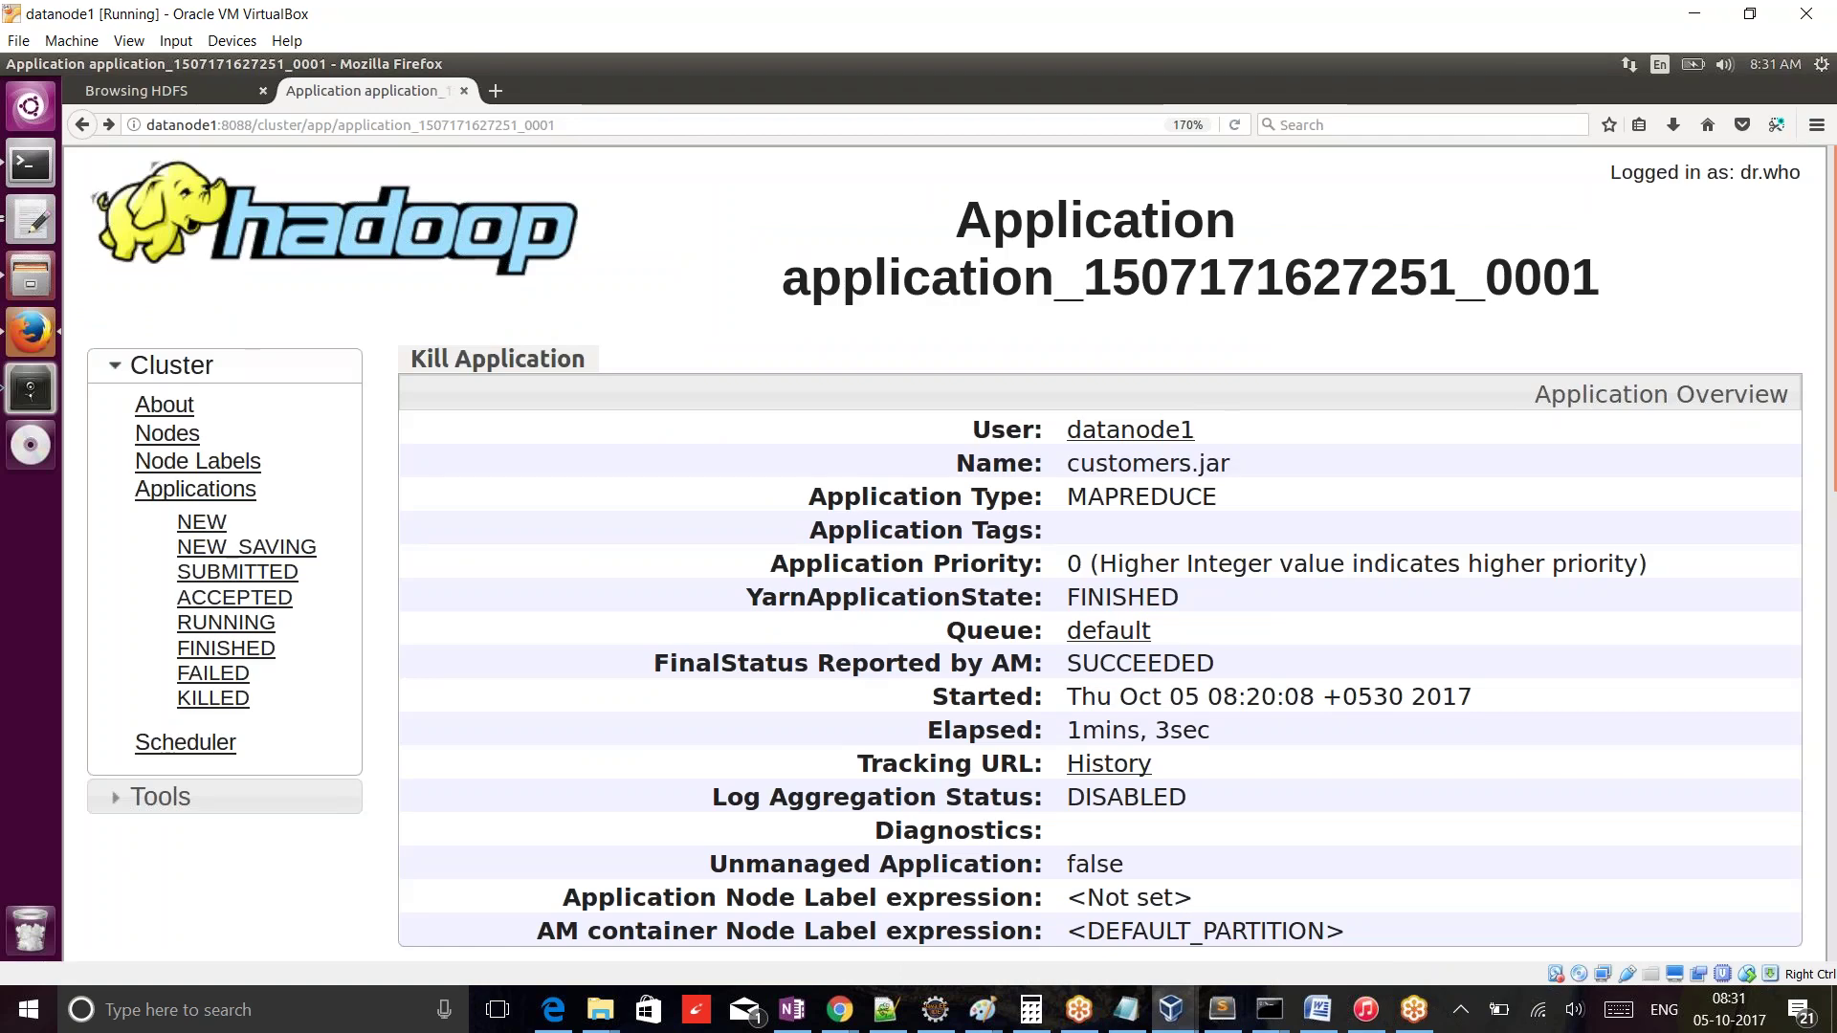
# - Return to the HDFS file browser and navigate from the root into the /user/datanode1 directory
pyautogui.click(168, 91)
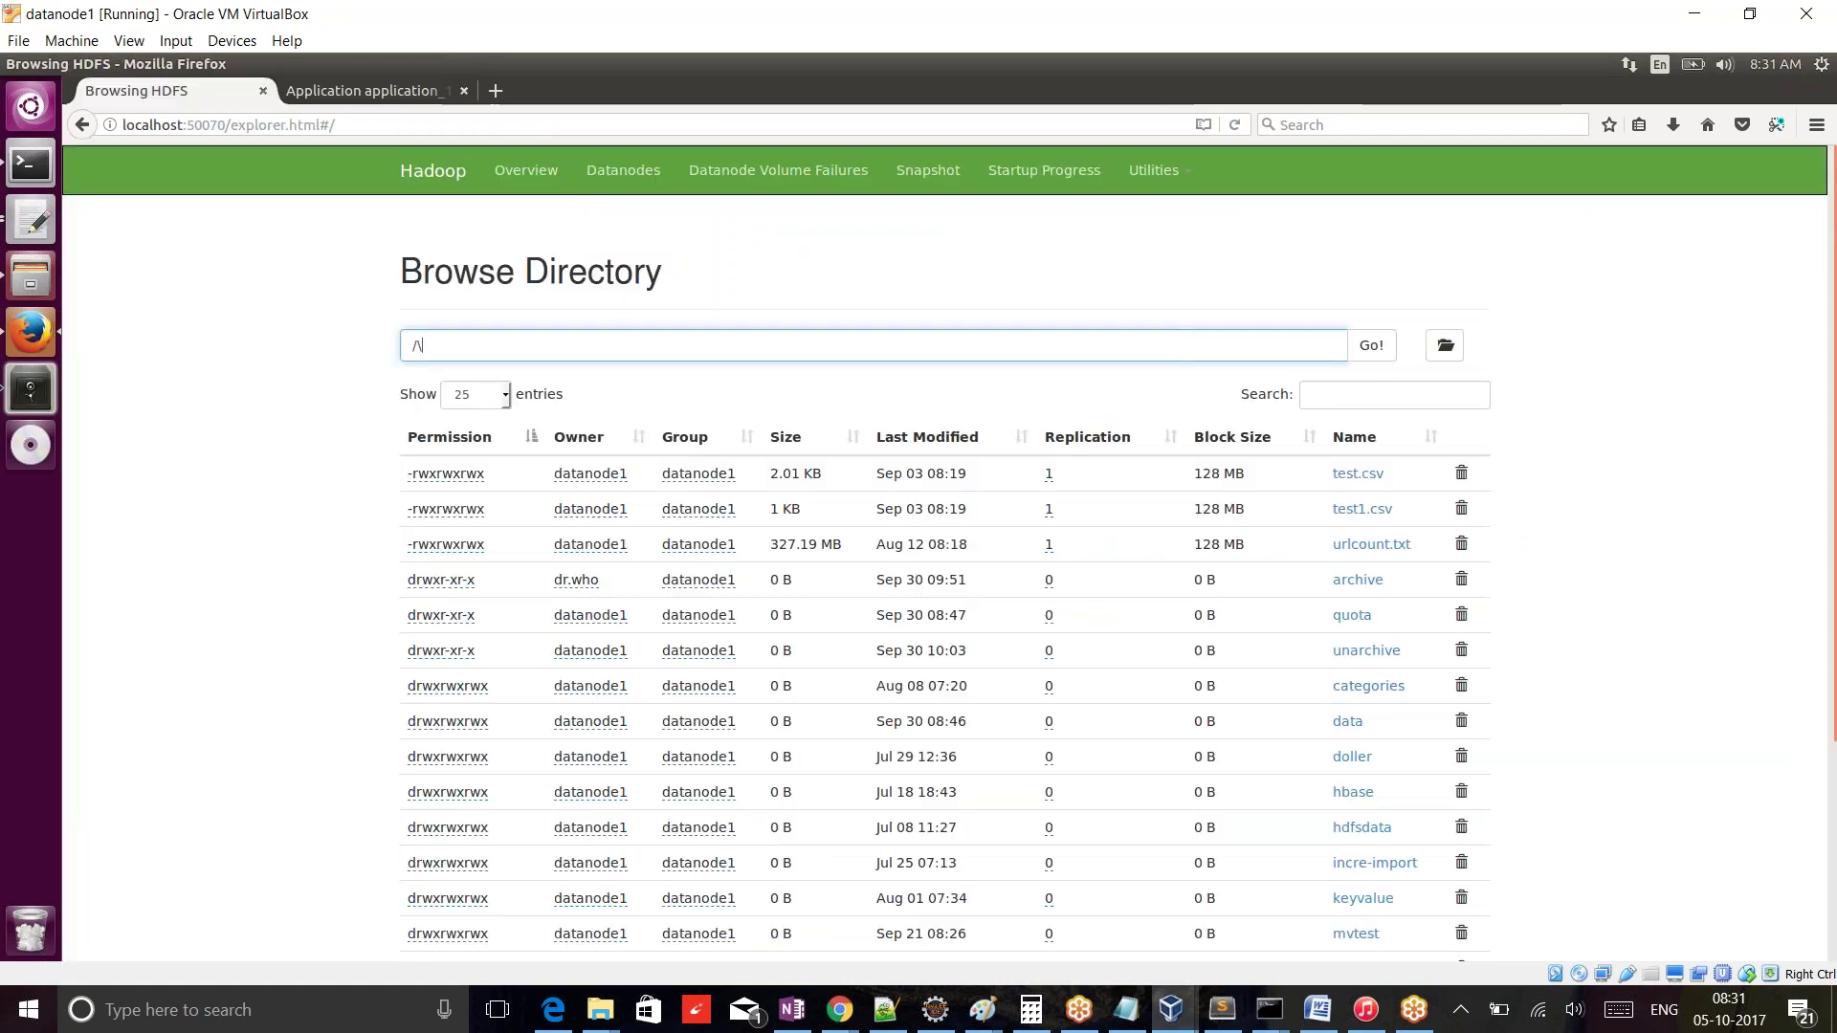
pyautogui.click(1703, 662)
pyautogui.scroll(-2, 1703, 662)
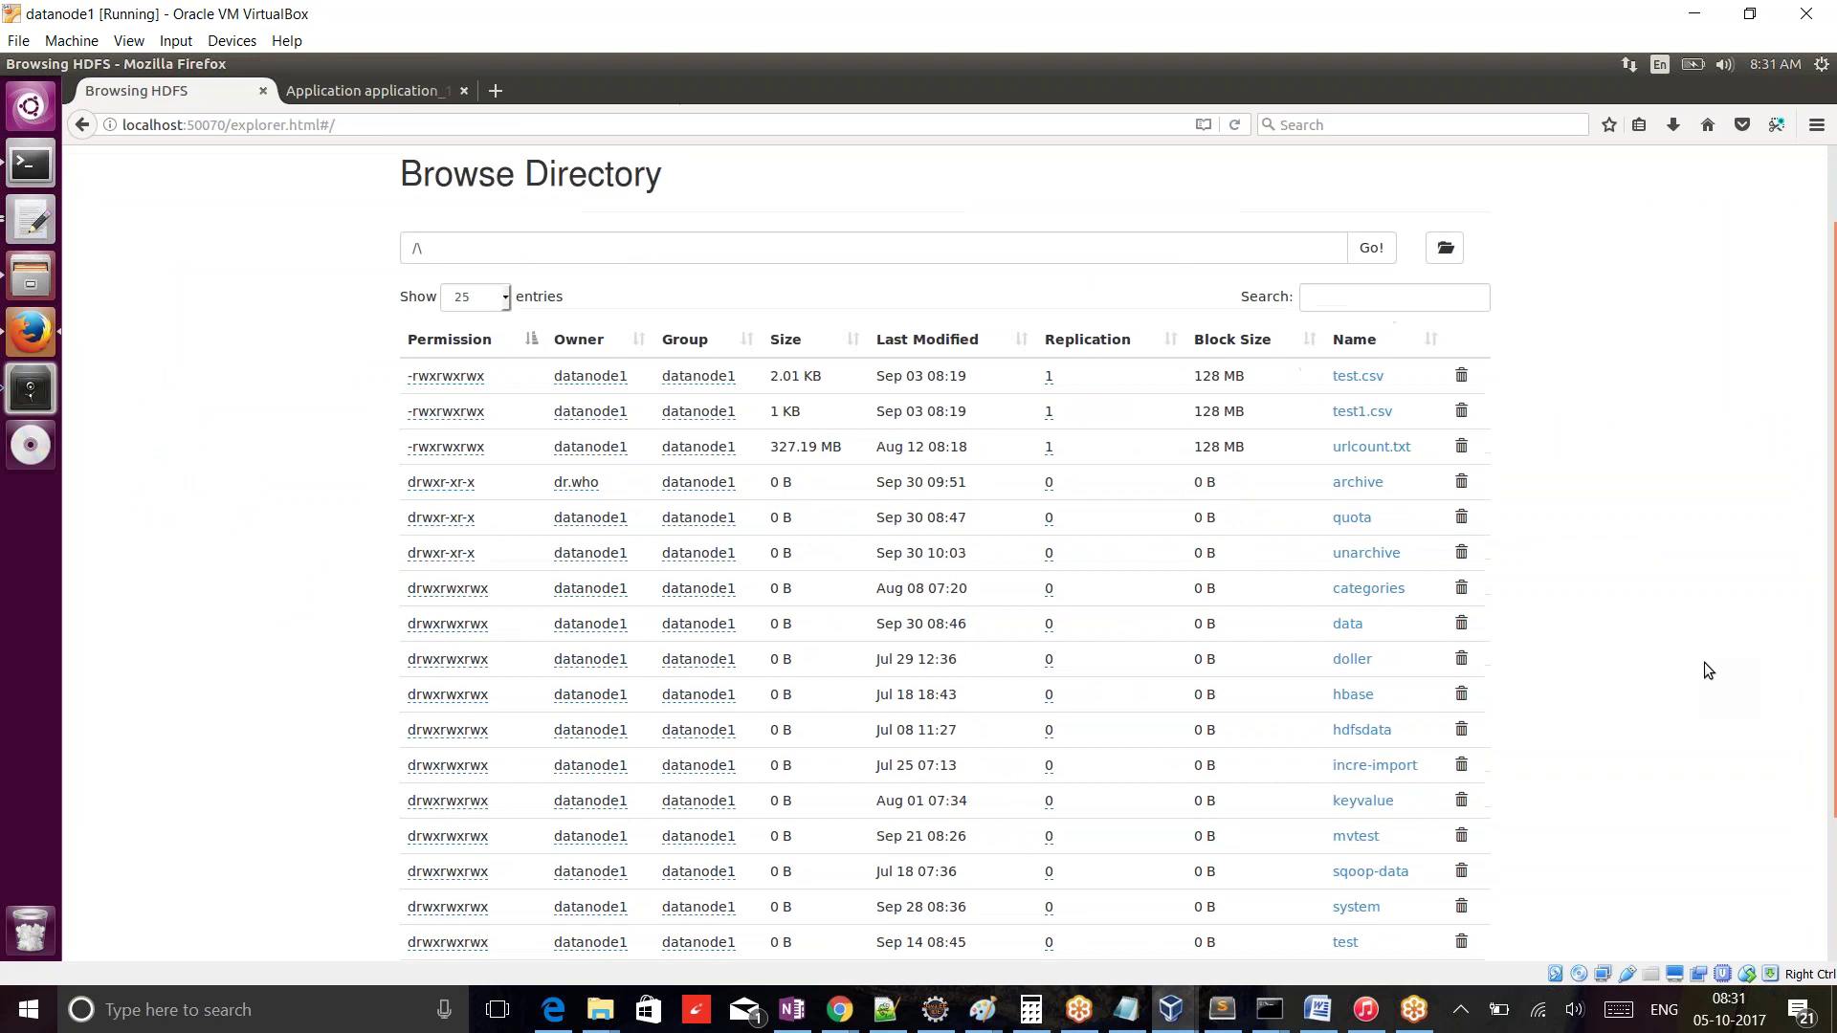
pyautogui.scroll(-3, 1690, 669)
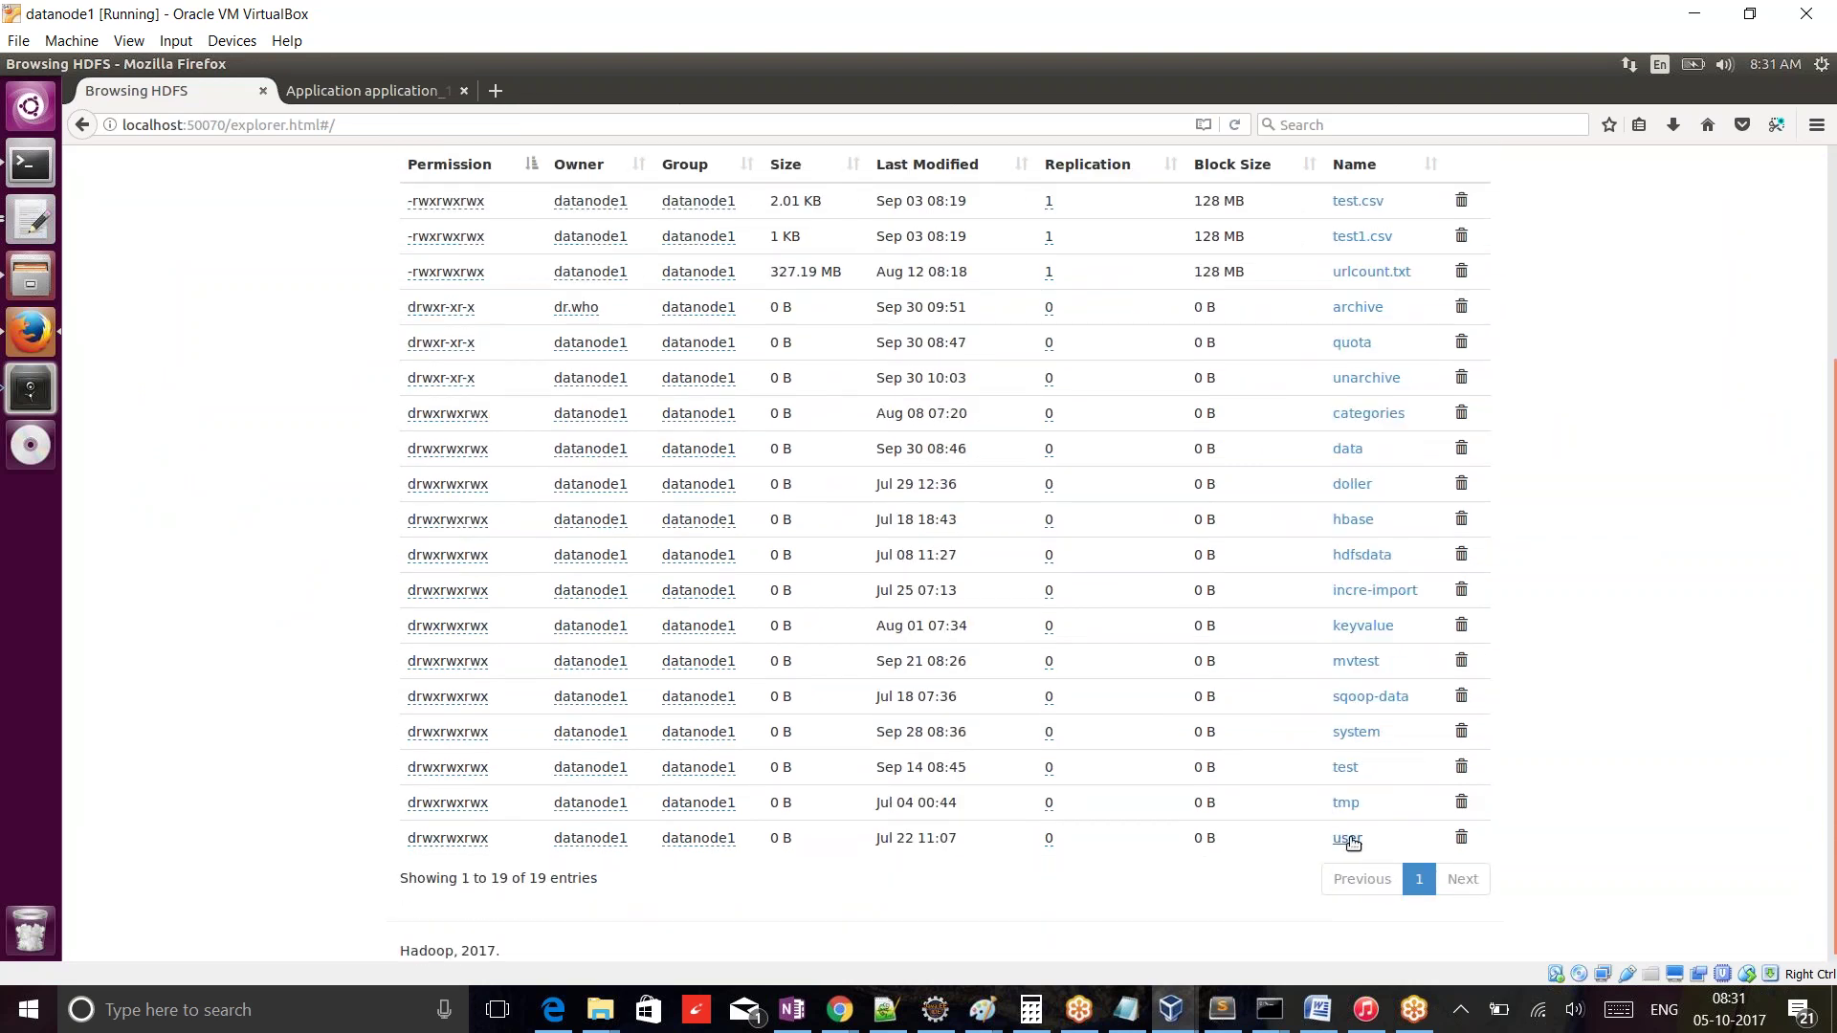
pyautogui.click(1349, 838)
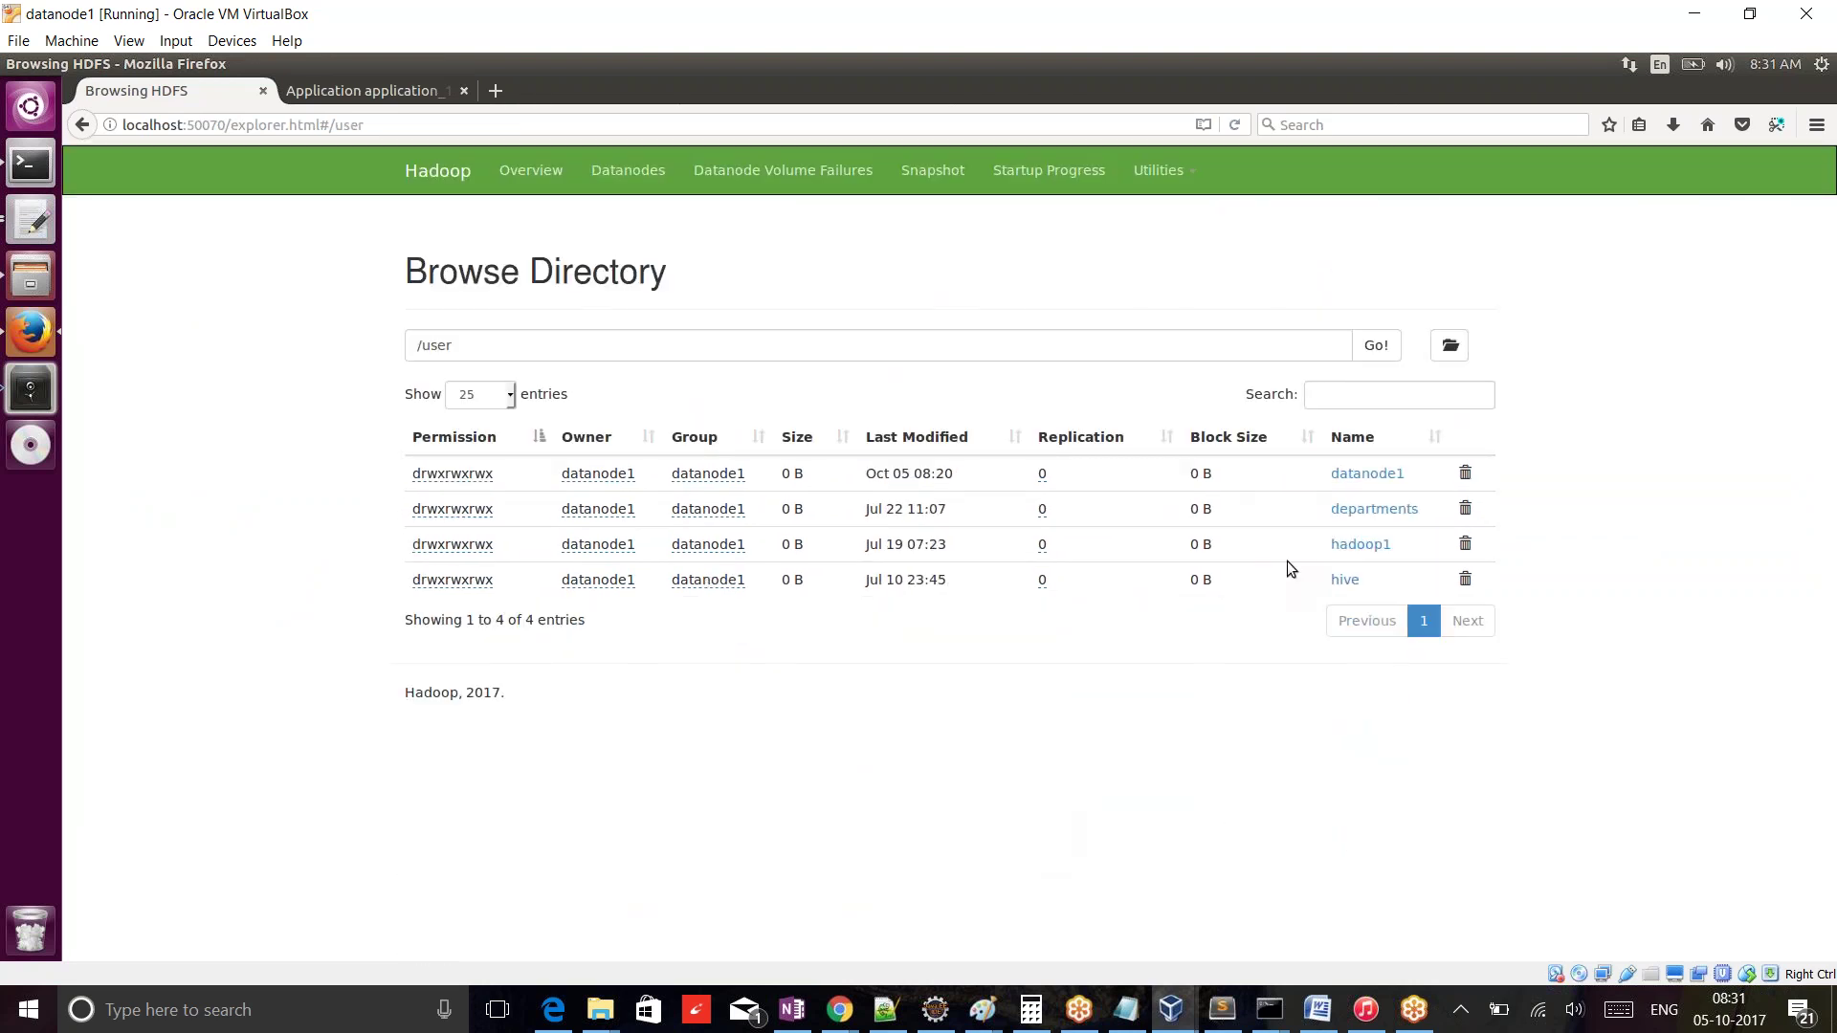
pyautogui.click(1385, 476)
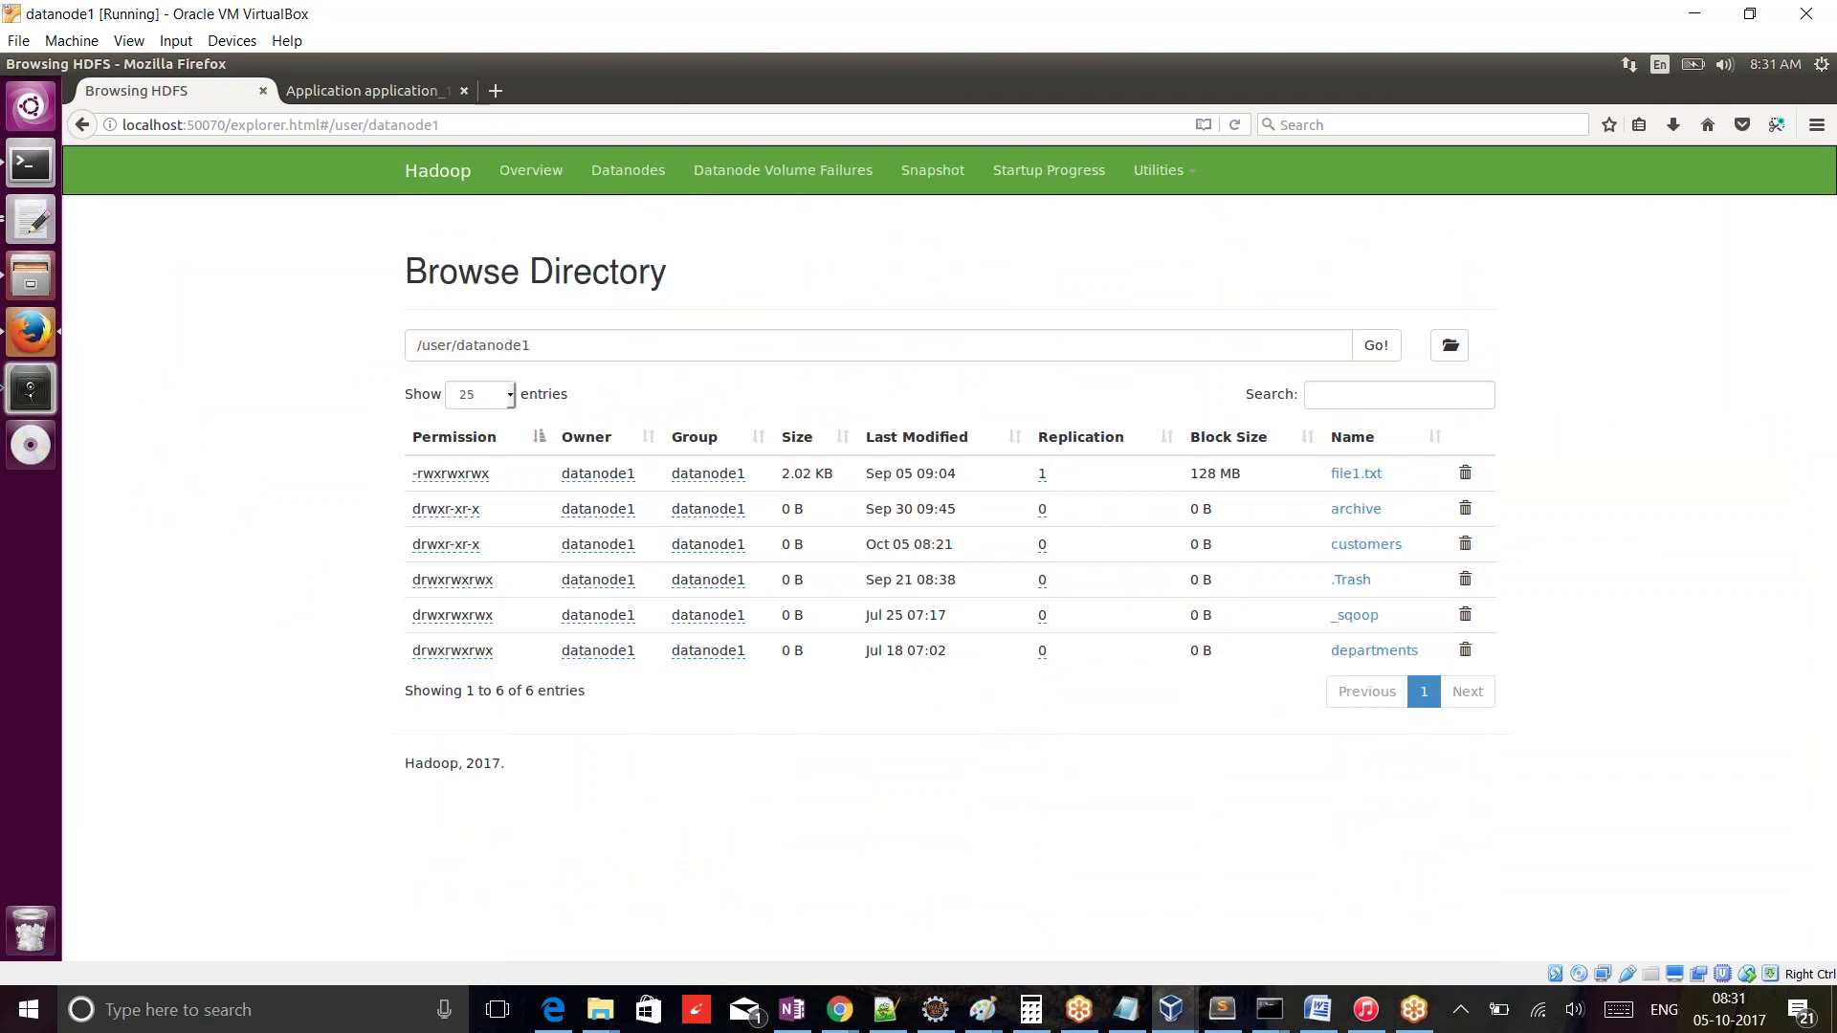
# - Check the customers entry, open that directory, and highlight the files part-m-00000 through part-m-00003
pyautogui.moveTo(1414, 547); pyautogui.dragTo(553, 559)
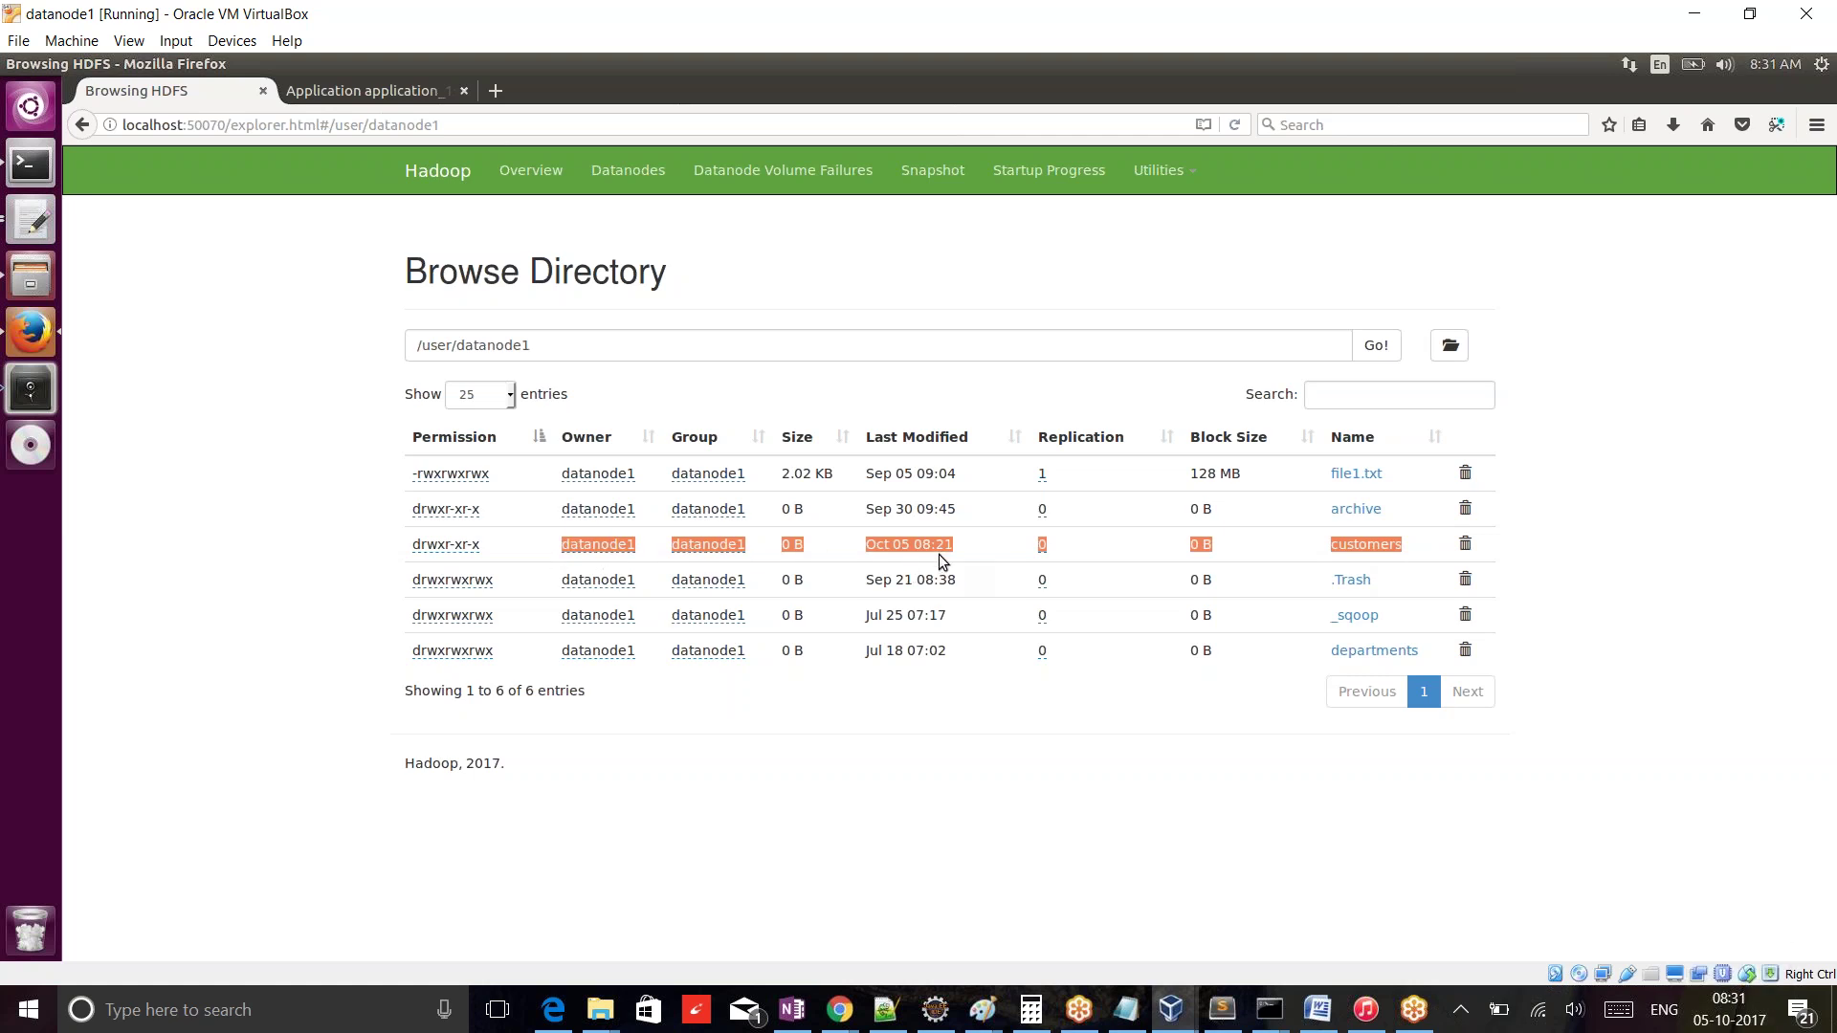
pyautogui.click(997, 554)
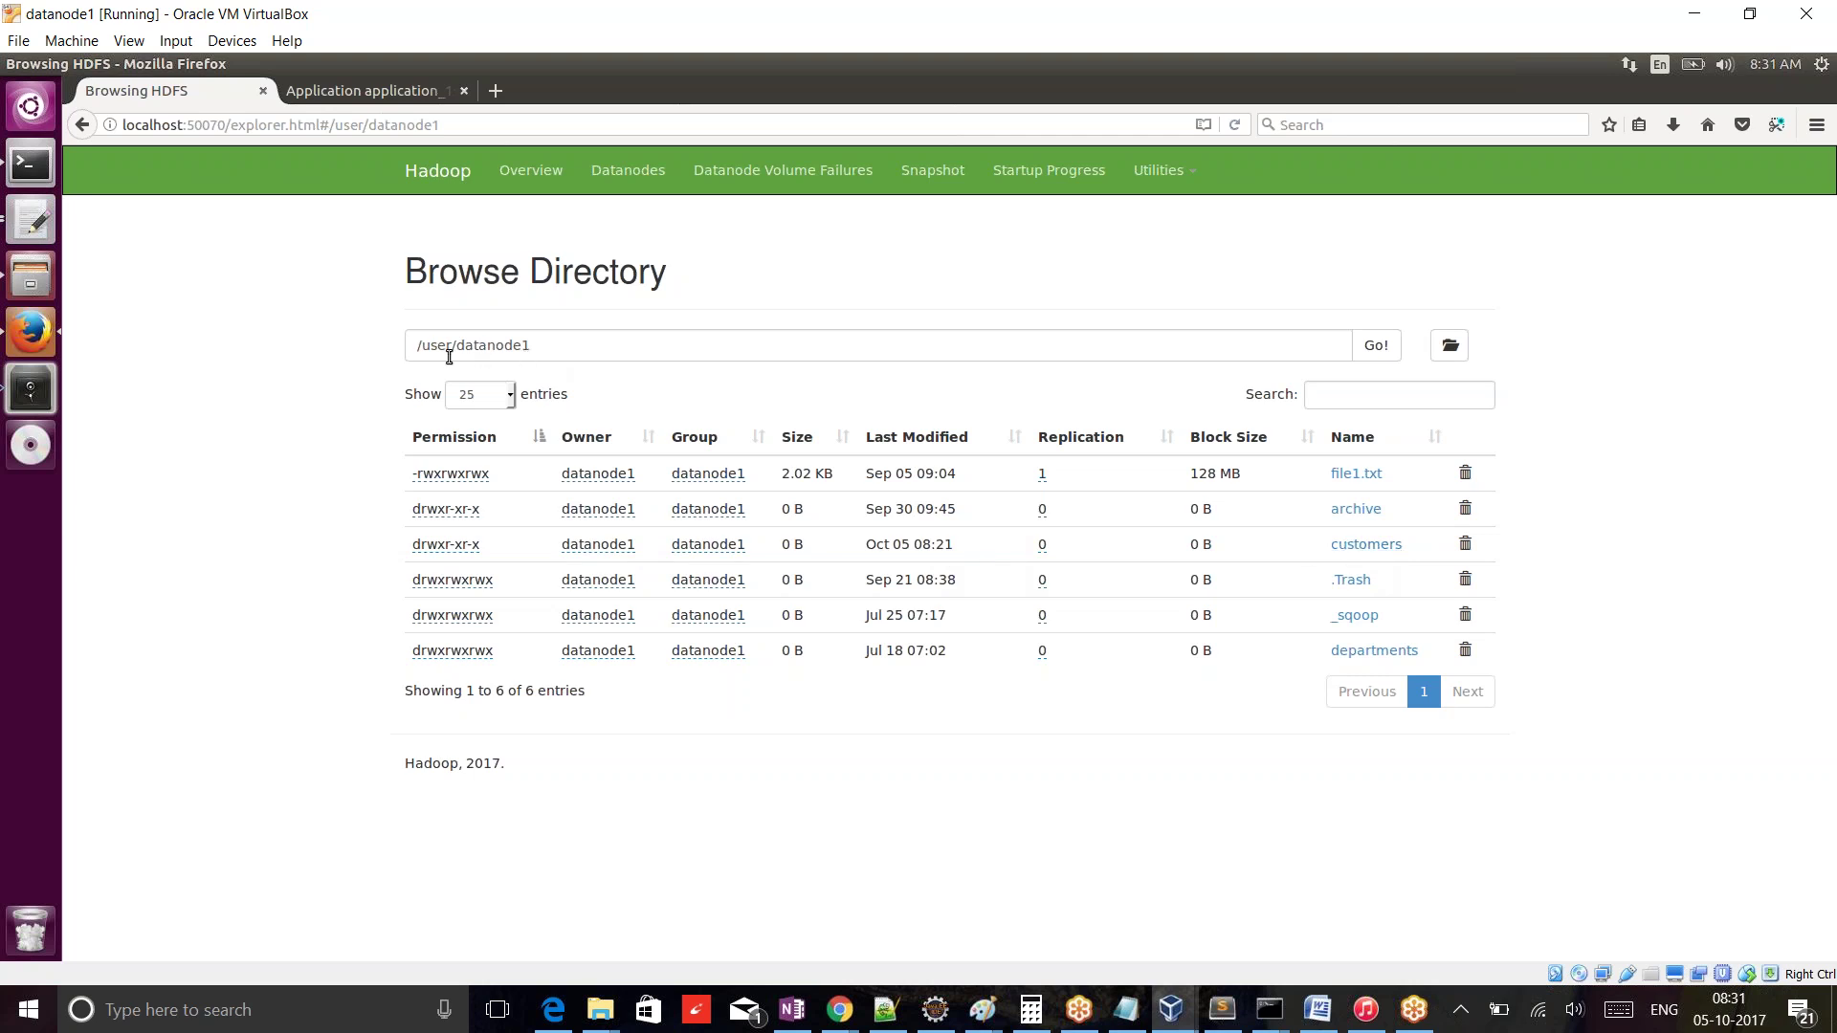
pyautogui.click(1368, 551)
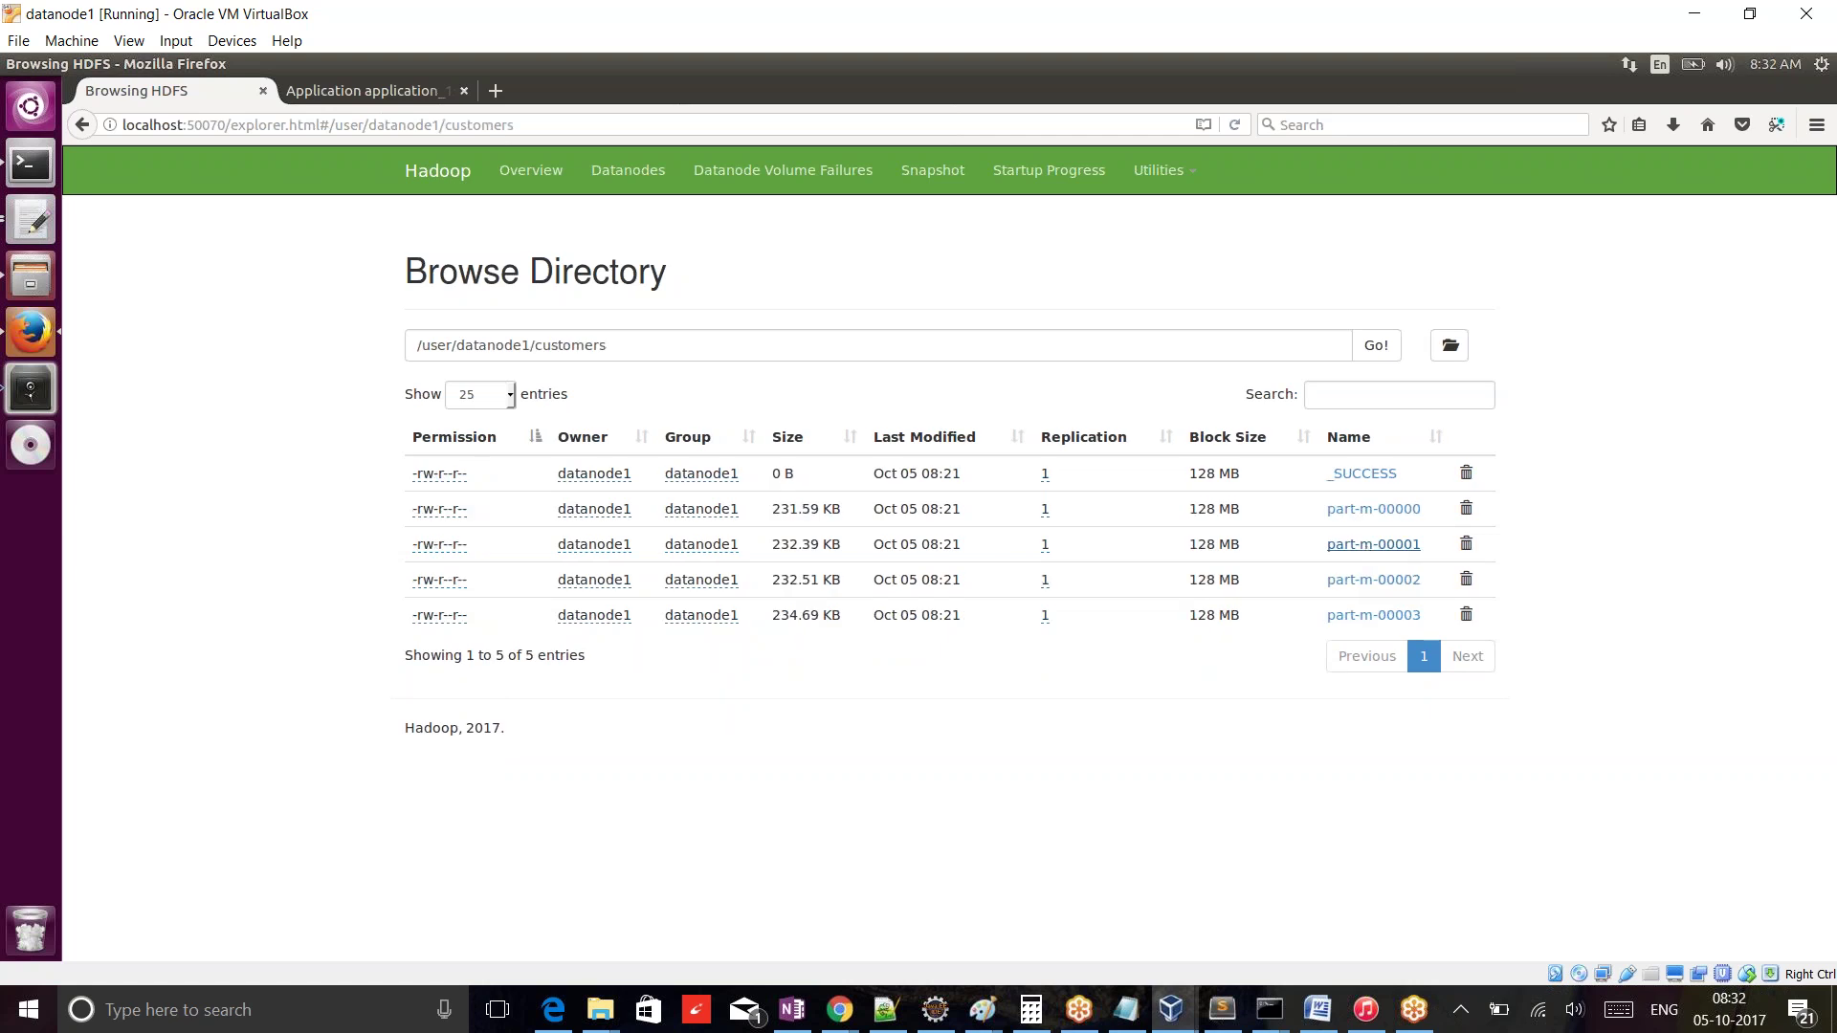
pyautogui.moveTo(1431, 618); pyautogui.dragTo(507, 492)
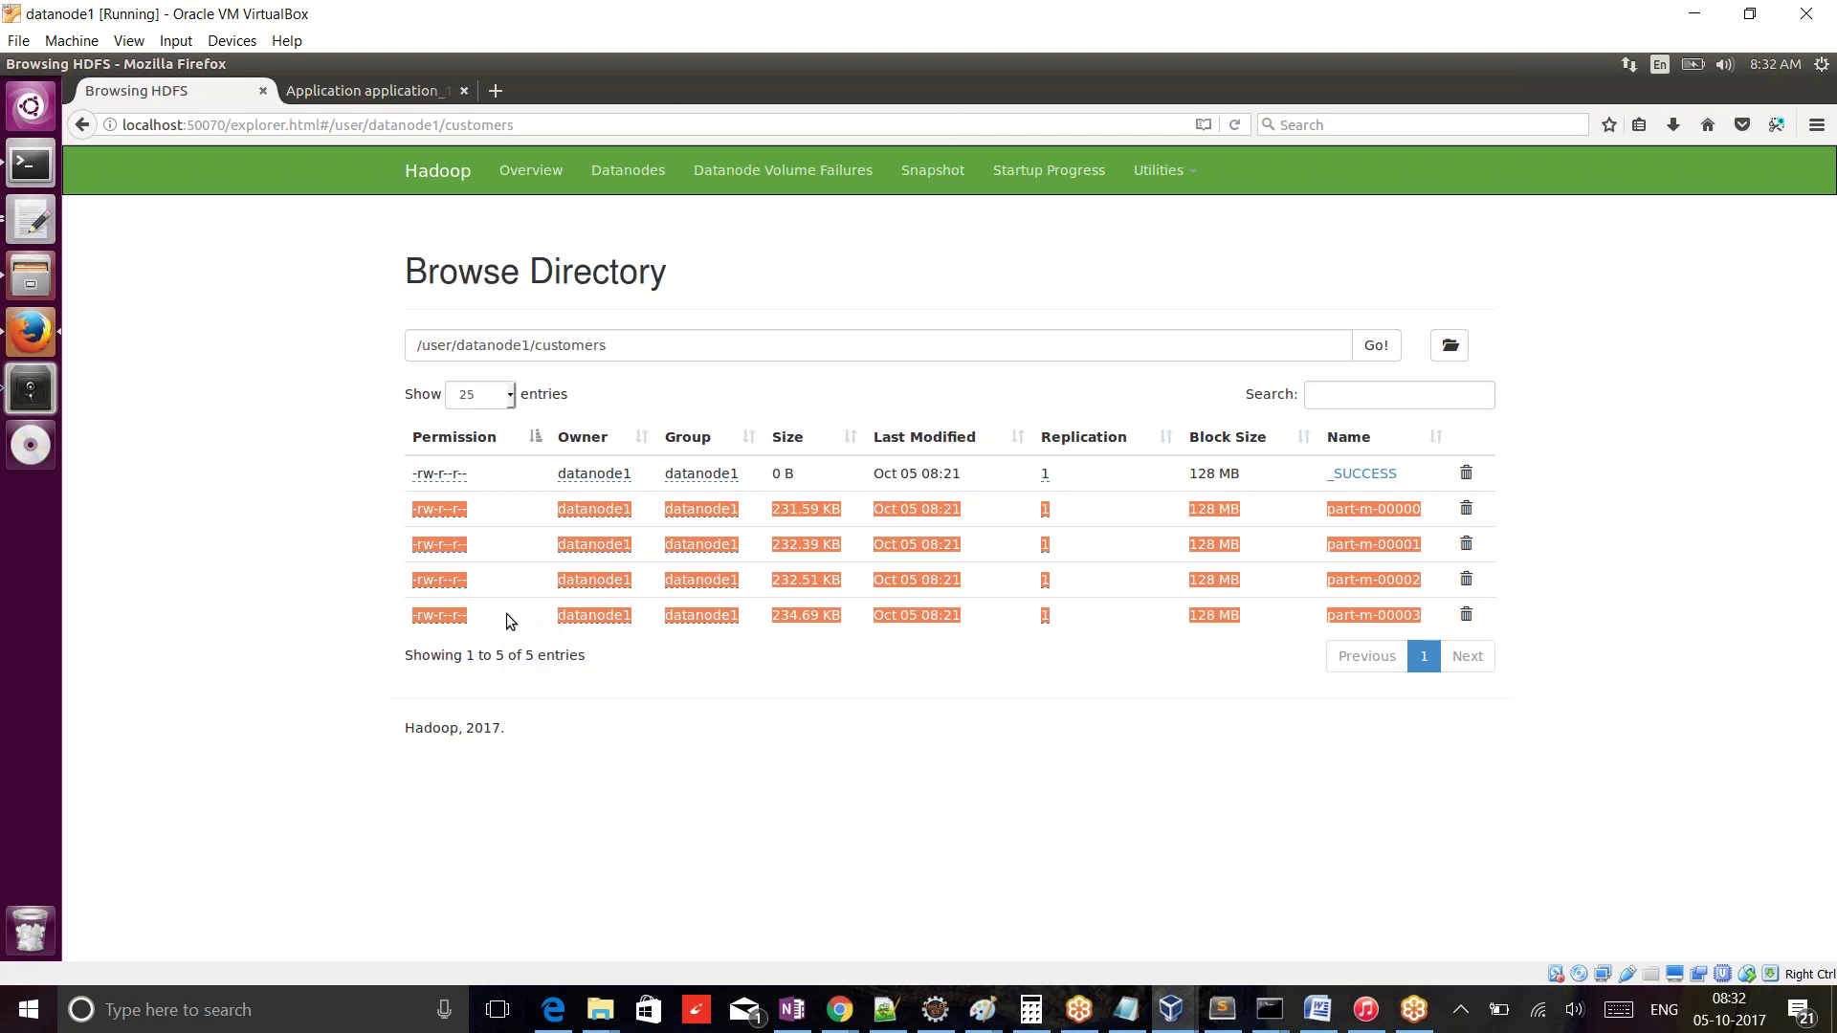
# - View the block information of part-m-00000 with Block 0 selected, and close the file details
pyautogui.click(1387, 510)
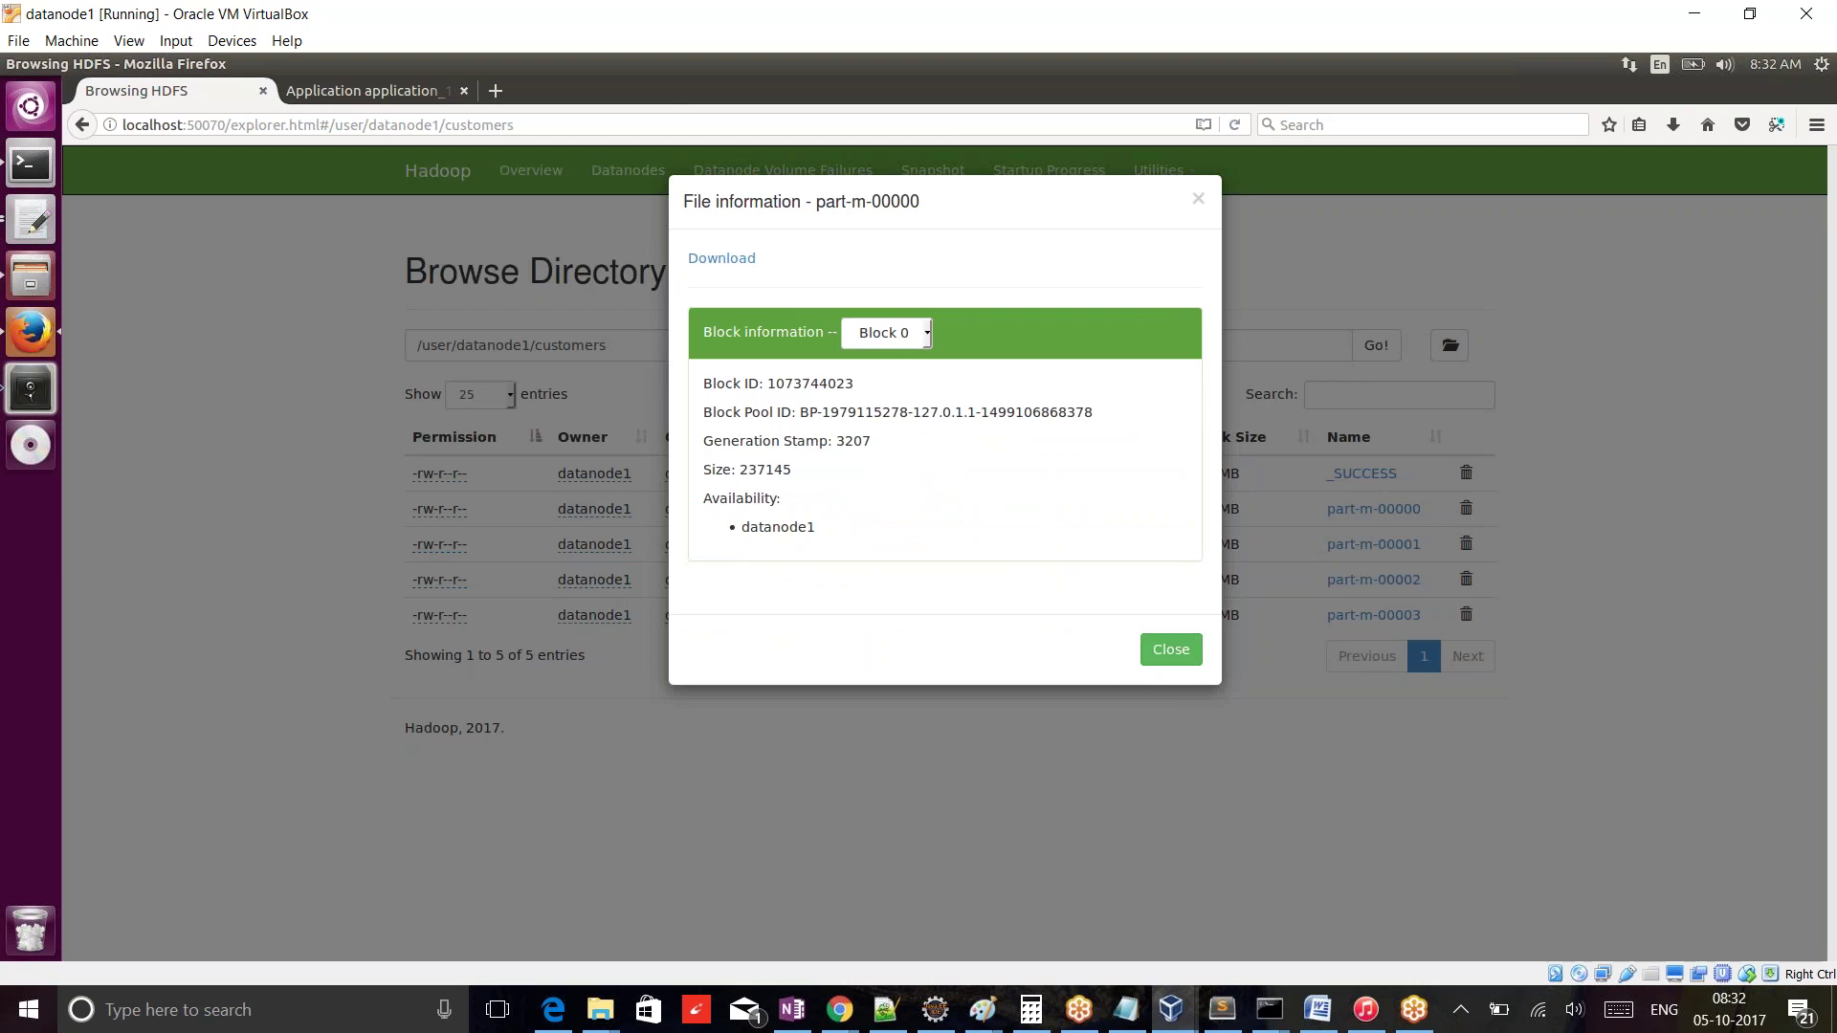
pyautogui.click(885, 333)
pyautogui.click(877, 359)
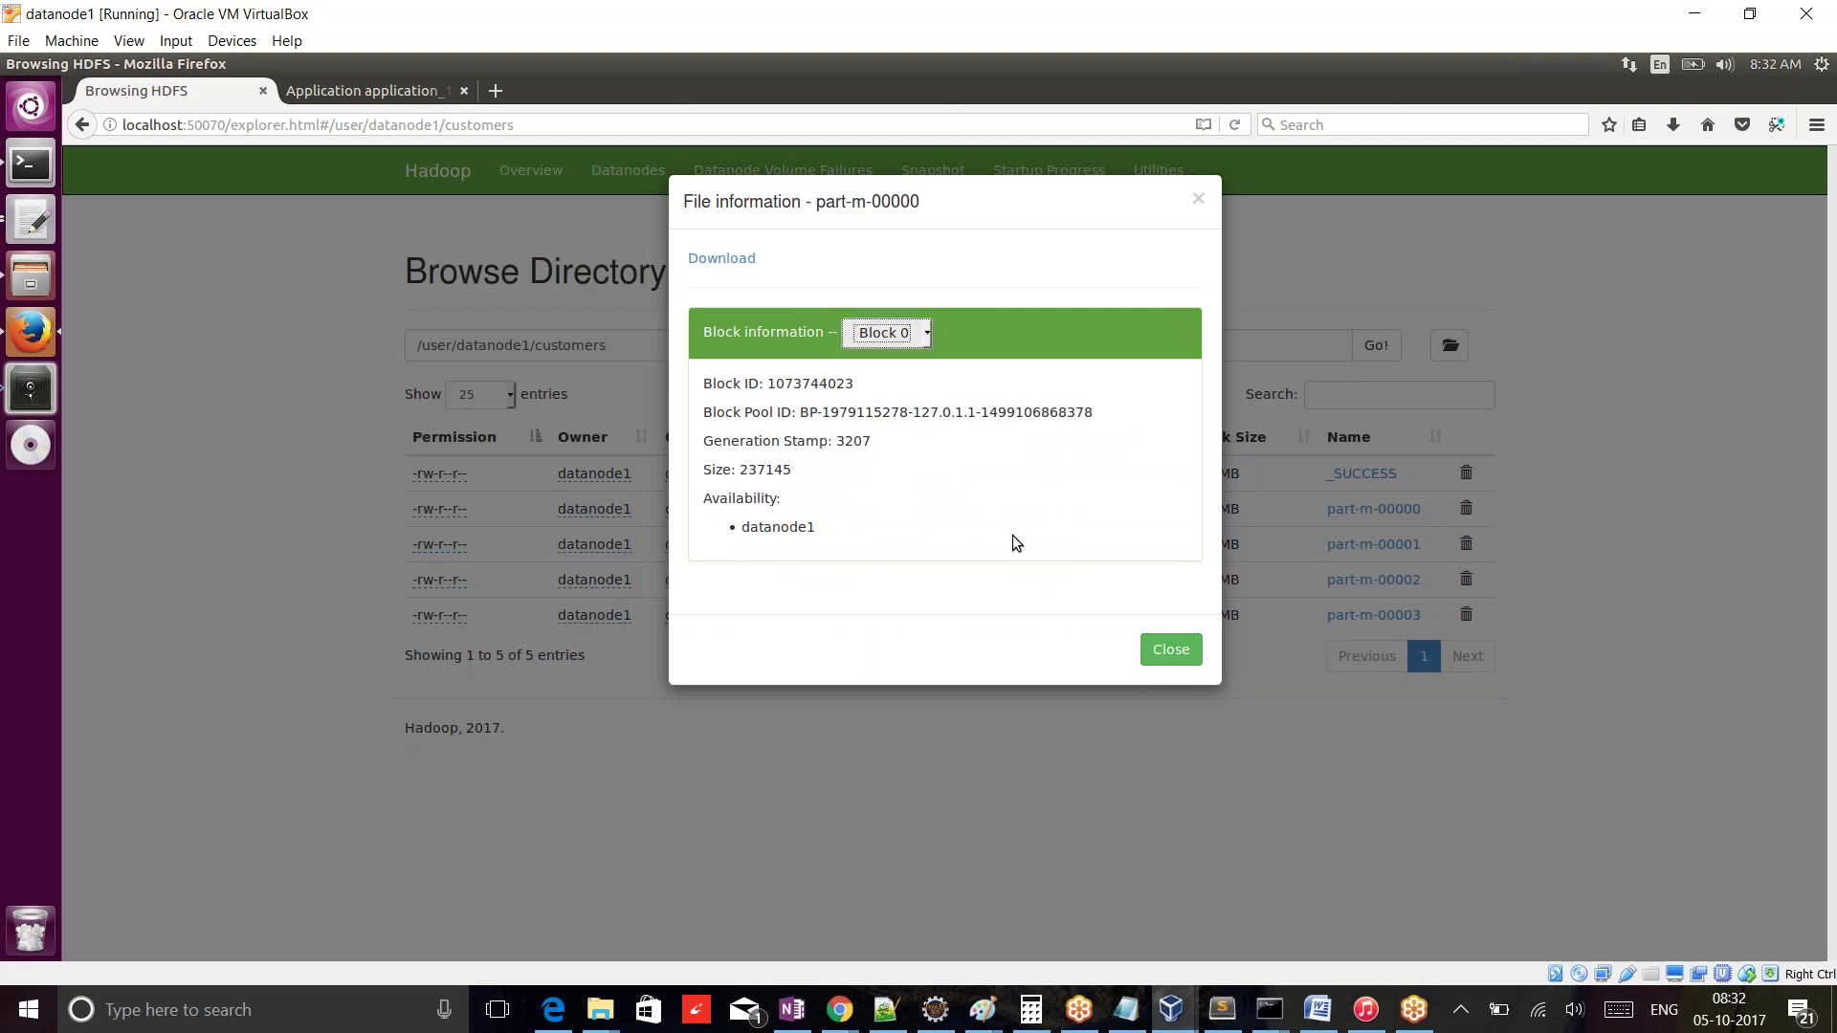
pyautogui.click(1189, 662)
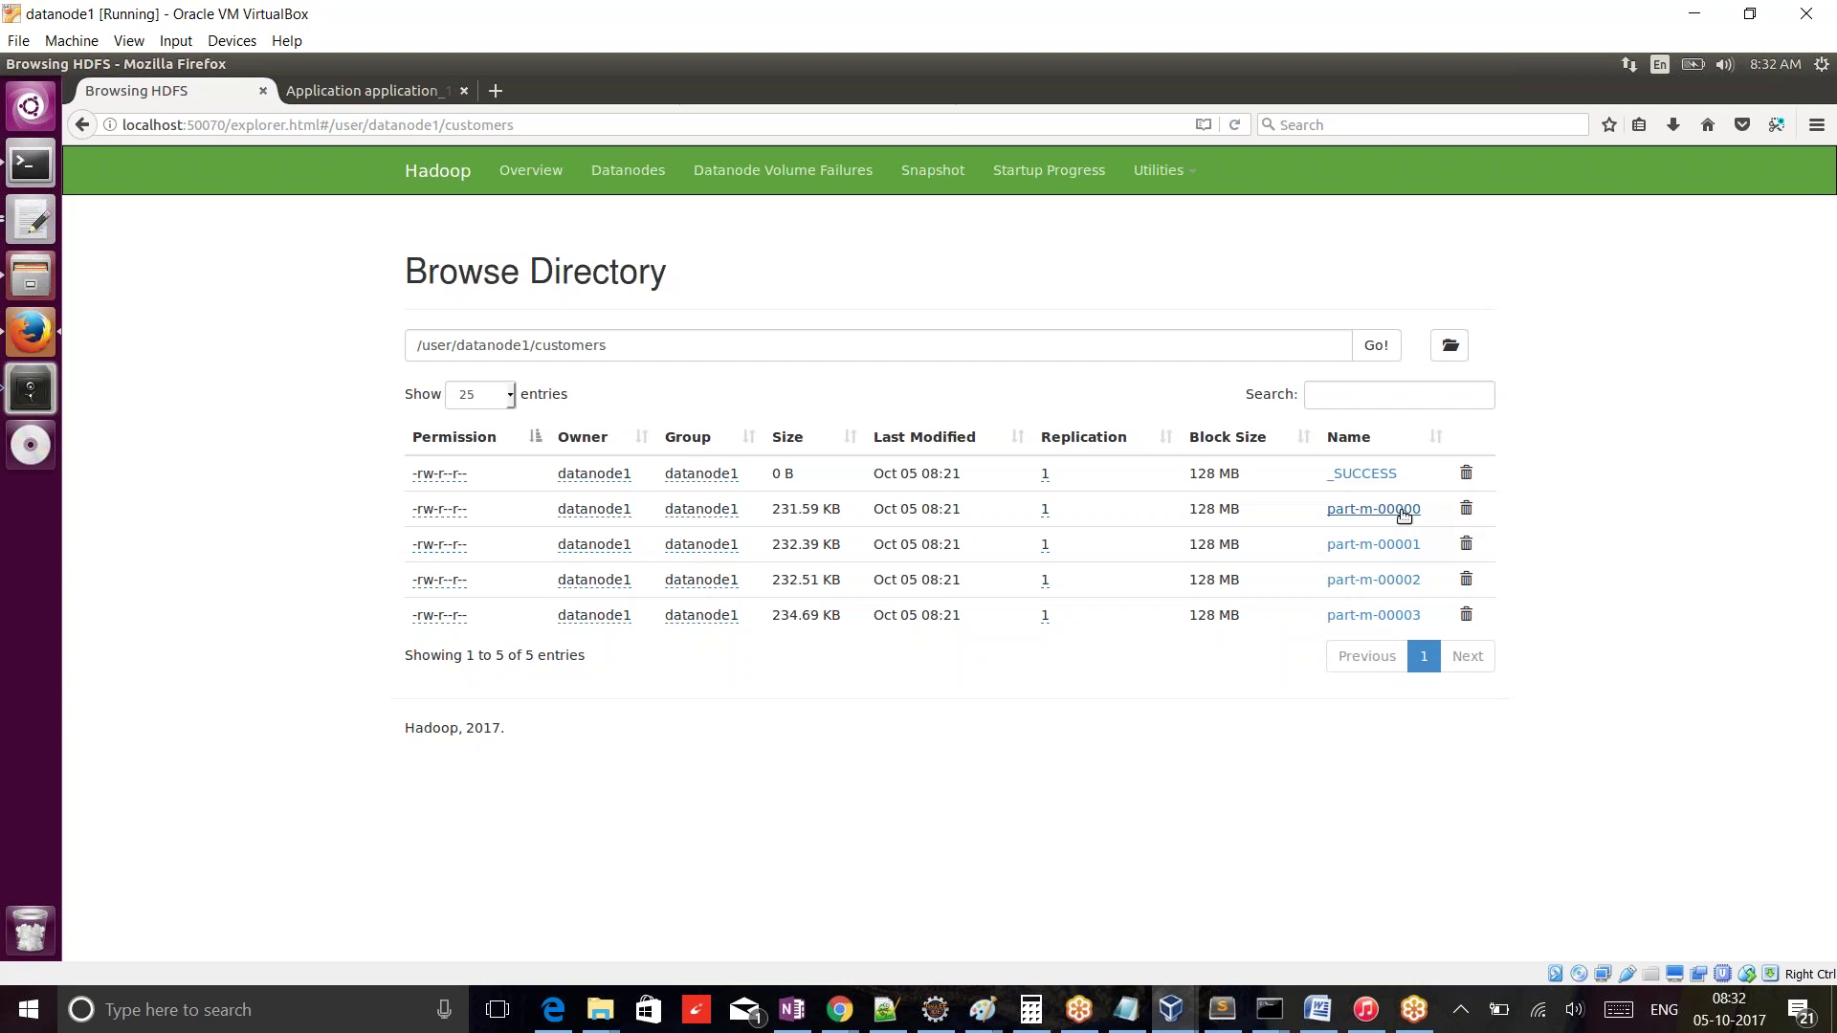
# - Download part-m-00000 from its file details and open it in gedit
pyautogui.click(1359, 509)
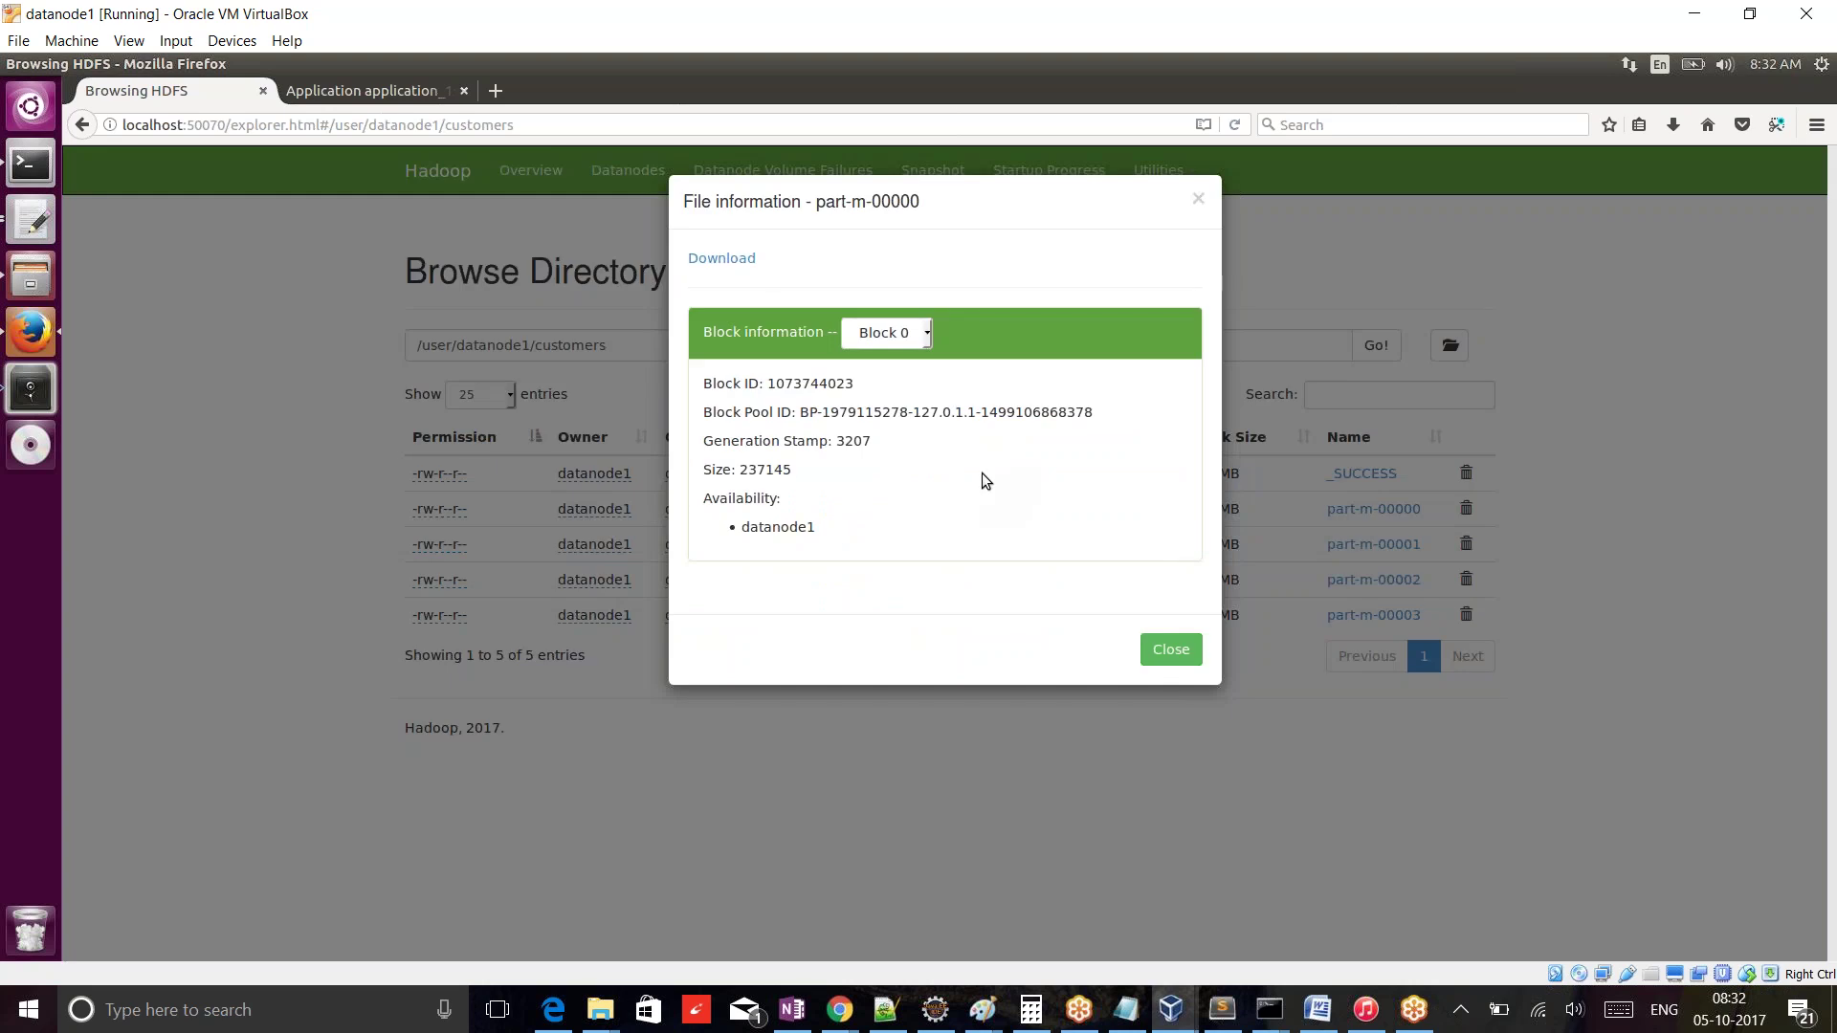
pyautogui.click(721, 258)
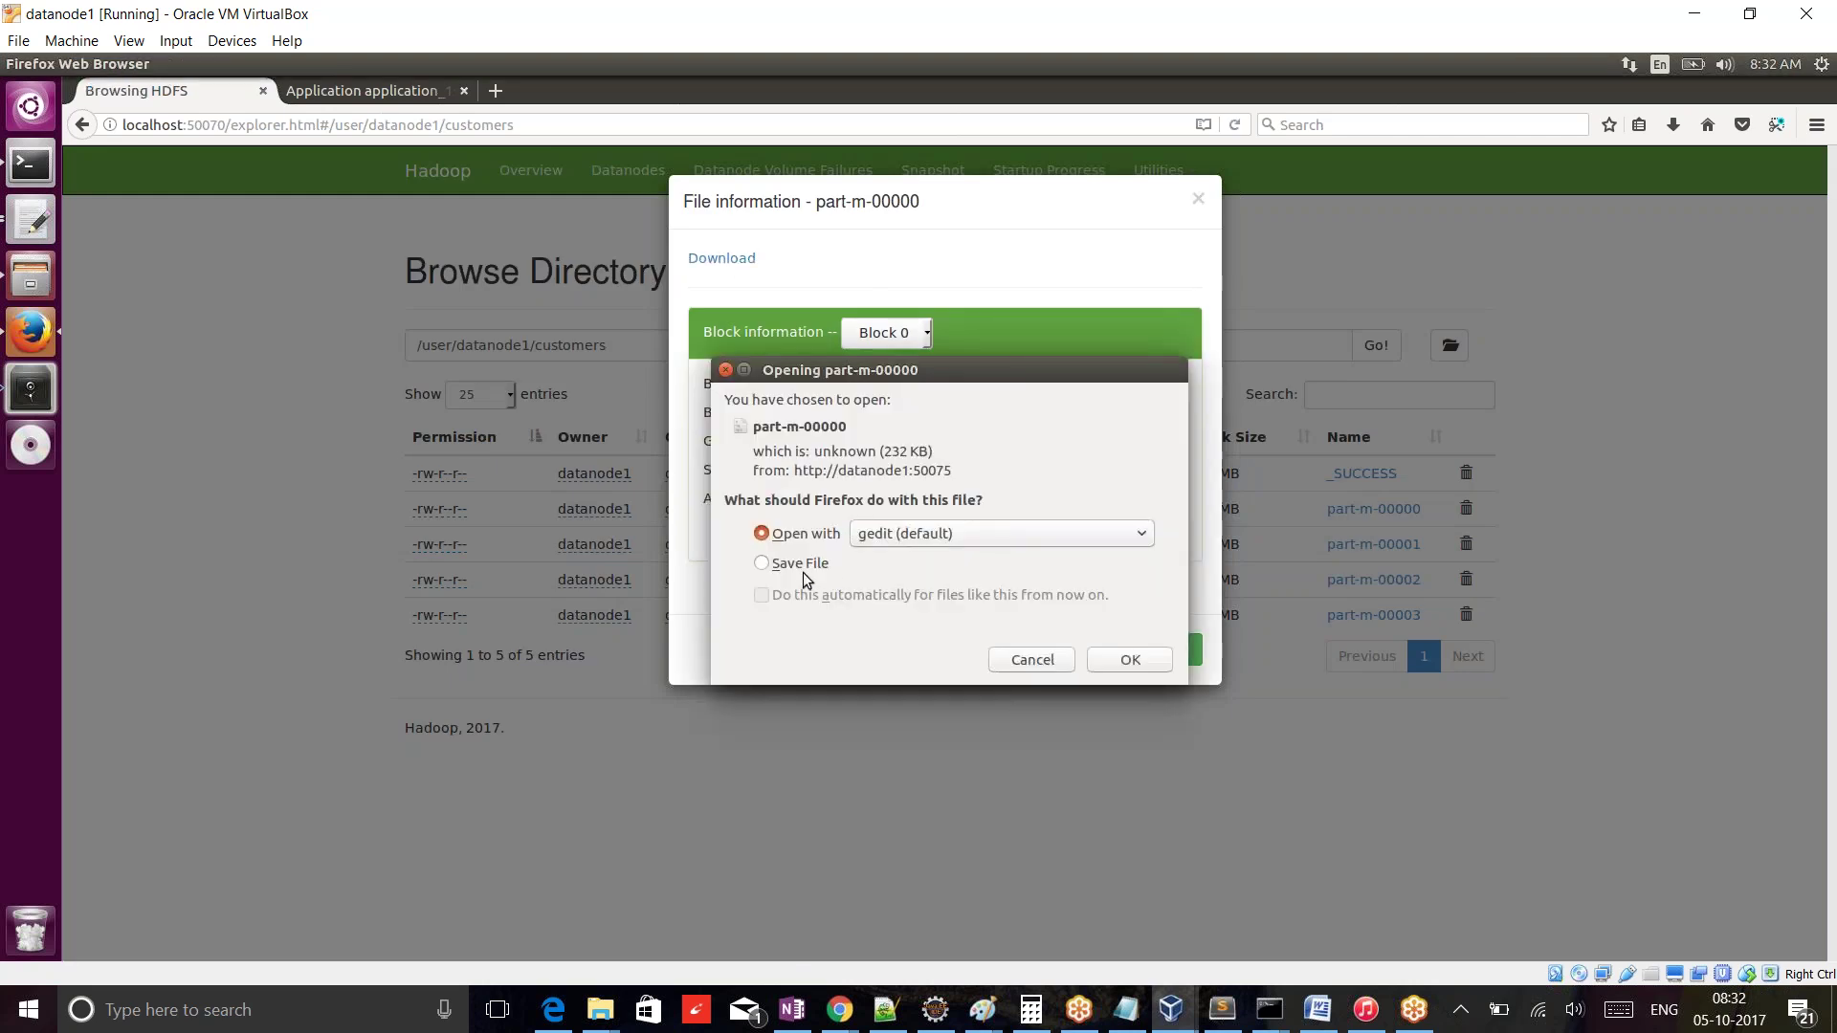
pyautogui.click(1151, 667)
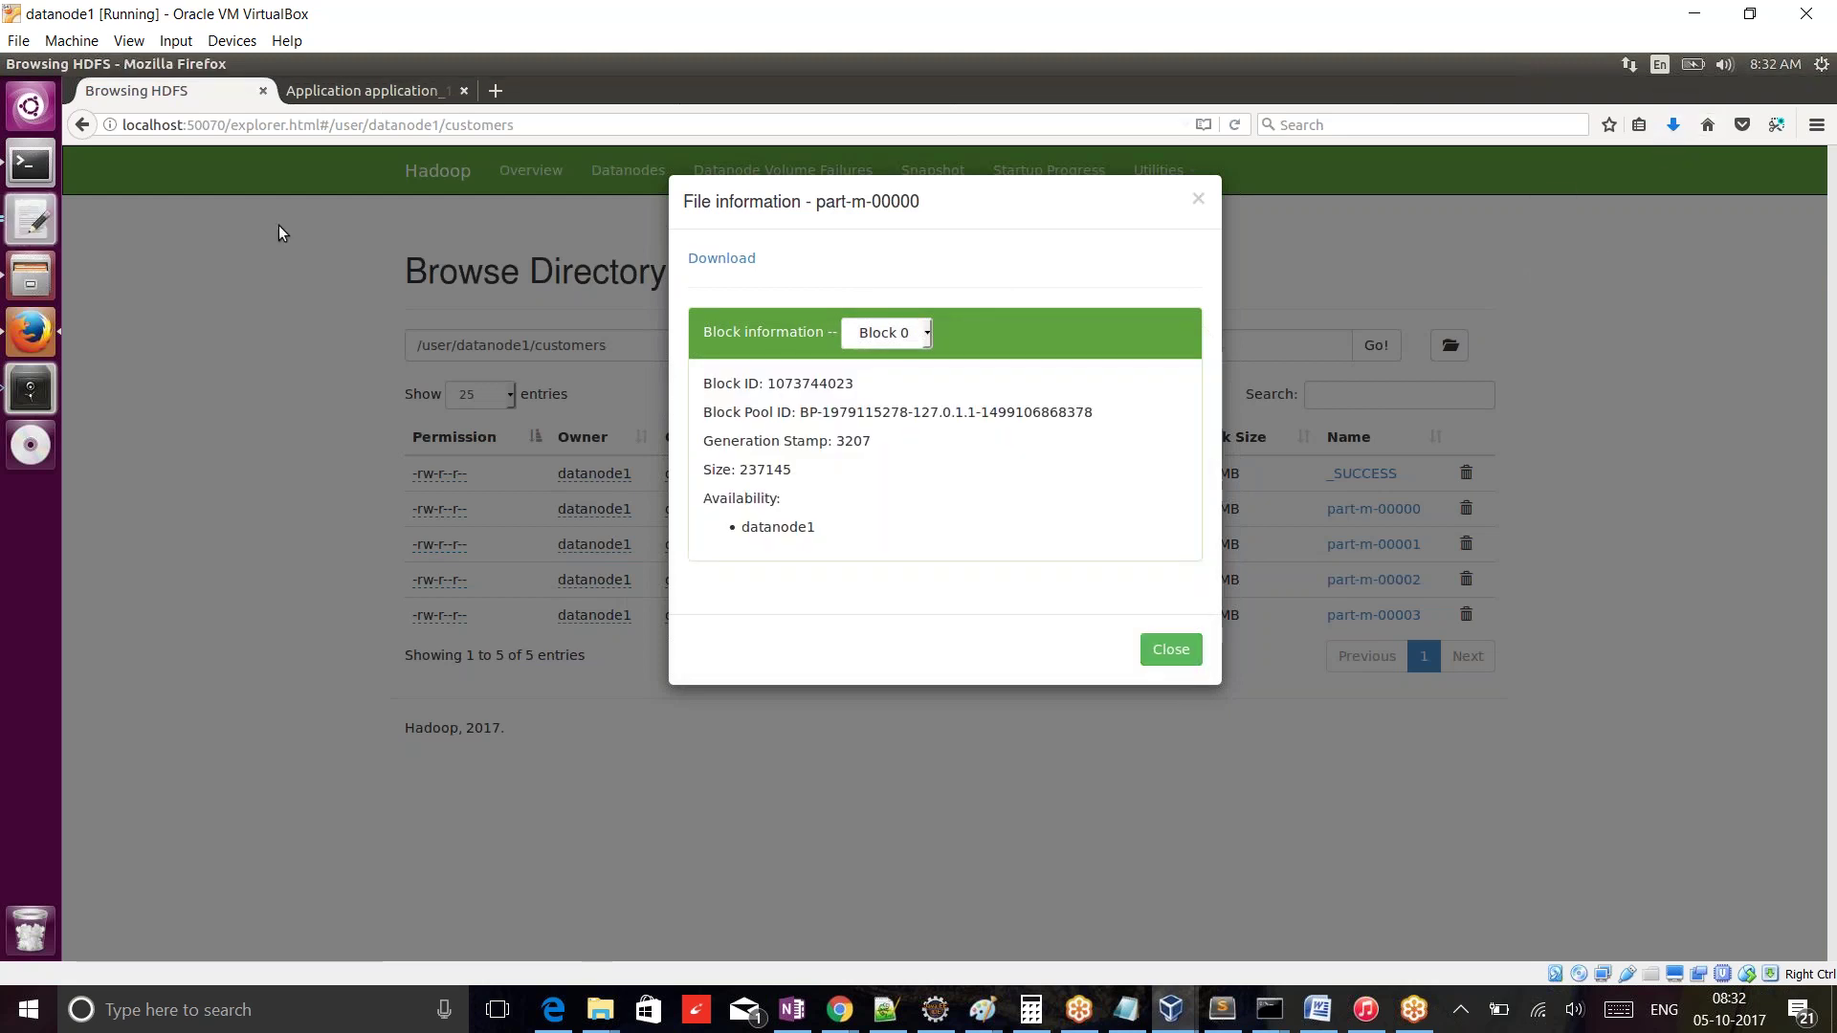
pyautogui.click(50, 222)
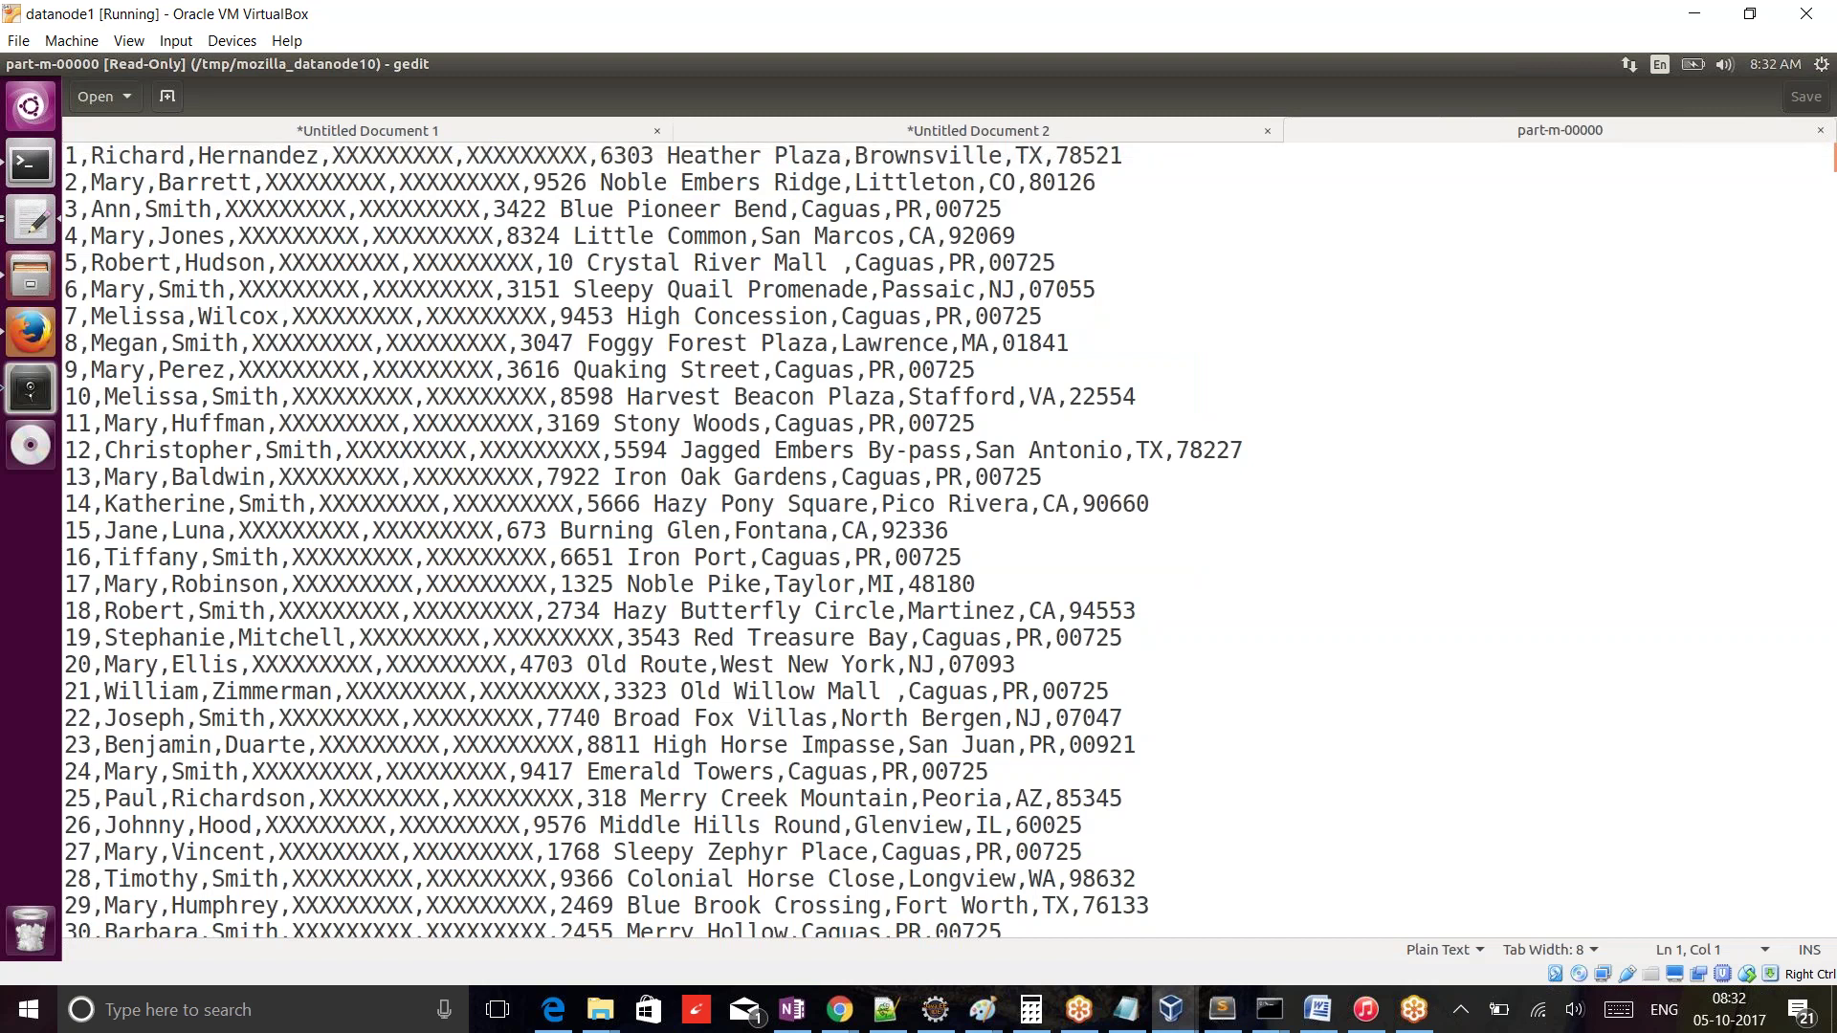
# - Look through the imported customer records in part-m-00000 down to the last line
pyautogui.moveTo(68, 162); pyautogui.dragTo(831, 656)
pyautogui.scroll(-20, 832, 655)
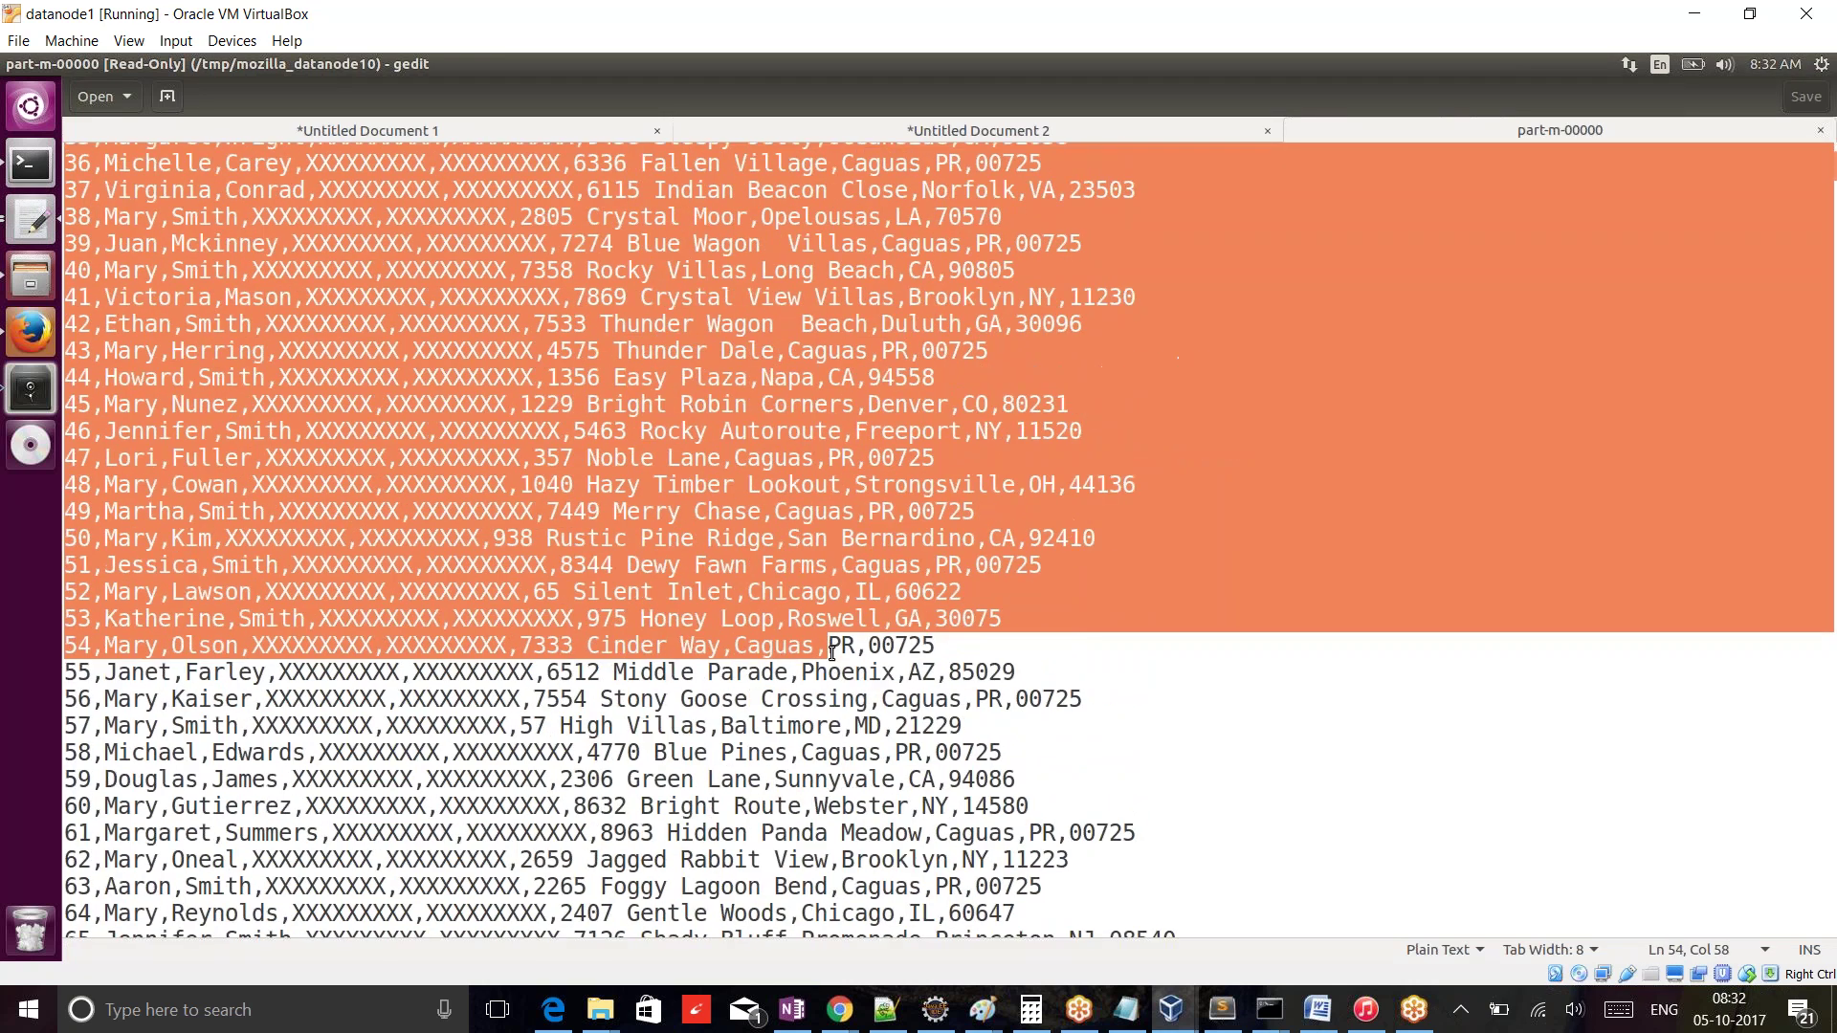
pyautogui.hotkey('ctrl', 'shift', 'End')
pyautogui.scroll(-20, 948, 541)
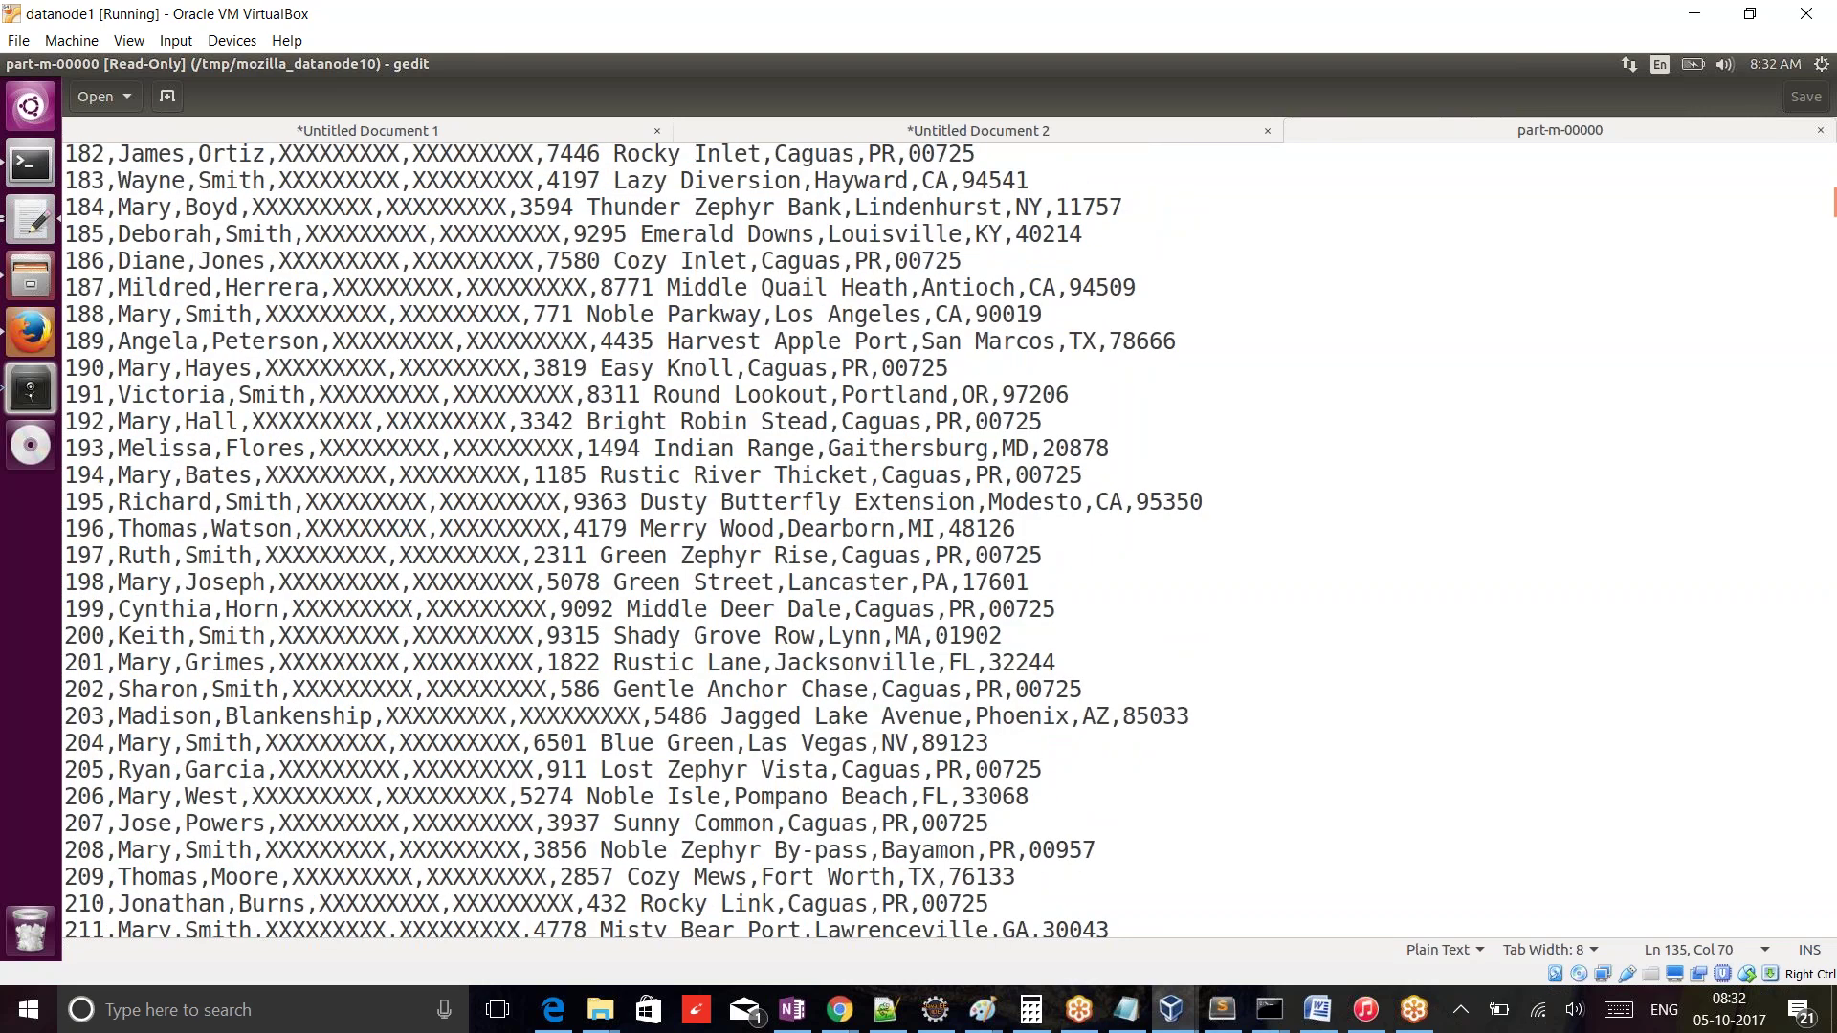
pyautogui.hotkey('ctrl', 'End')
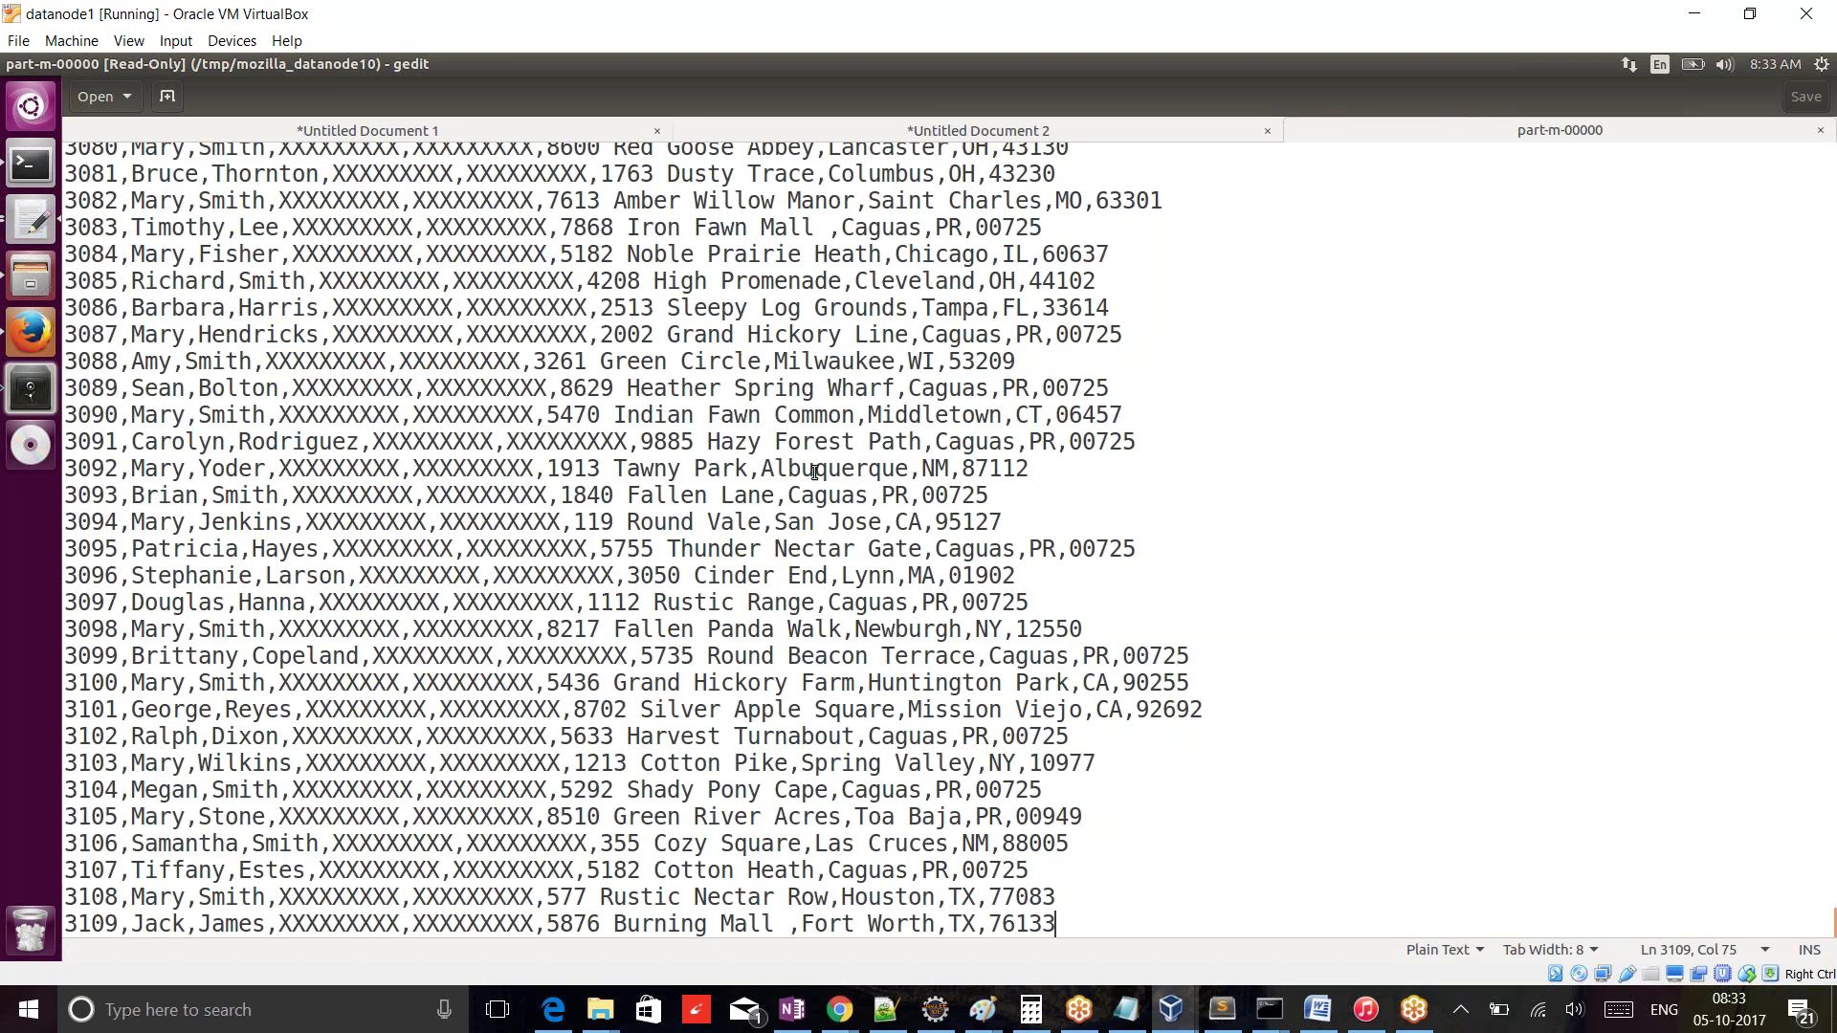
# - Examine the individual comma-separated fields of customer record 3092, from the ID through the state and zip code
pyautogui.click(132, 471)
pyautogui.moveTo(197, 472); pyautogui.dragTo(267, 473)
pyautogui.click(412, 474)
pyautogui.moveTo(547, 474); pyautogui.dragTo(536, 474)
pyautogui.moveTo(761, 474); pyautogui.dragTo(750, 474)
pyautogui.click(916, 471)
pyautogui.moveTo(962, 471); pyautogui.dragTo(945, 469)
# - Highlight the BoundingValsQuery in Untitled Document 2's job log, and review the finished import job's counters in the terminal
pyautogui.click(1115, 124)
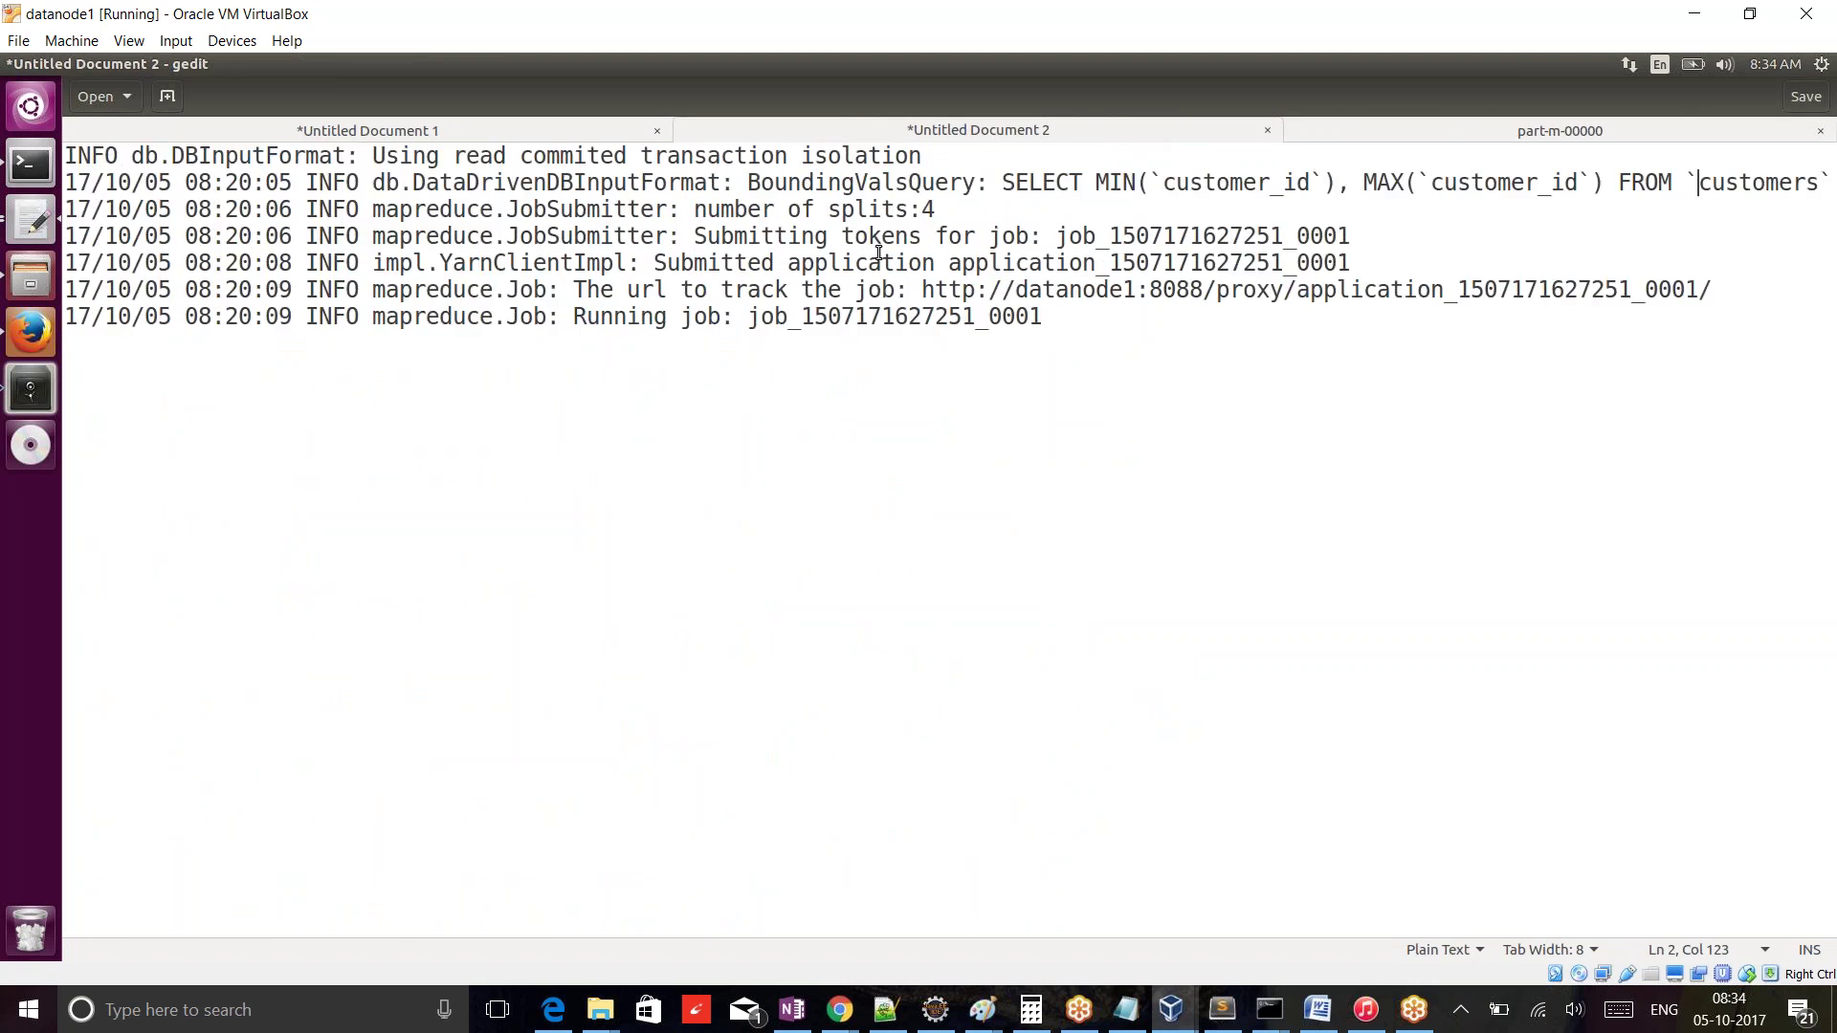
pyautogui.moveTo(748, 181); pyautogui.dragTo(1827, 187)
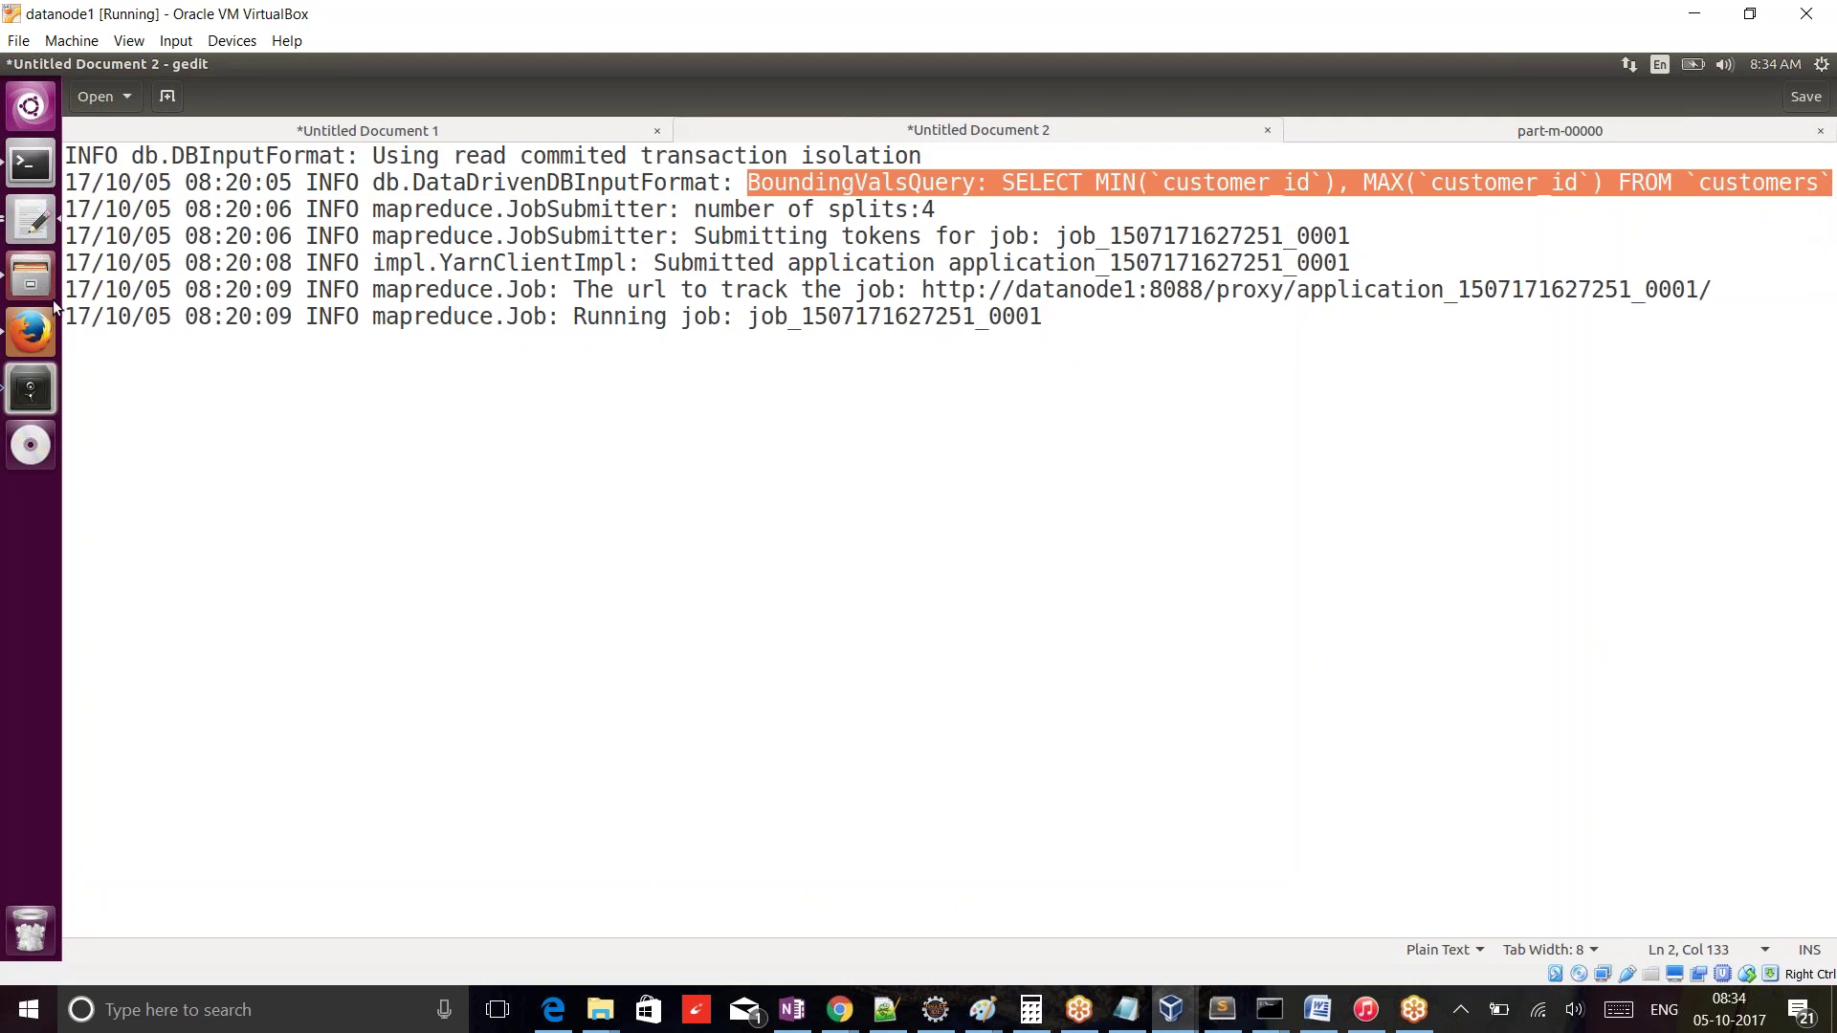
pyautogui.click(40, 172)
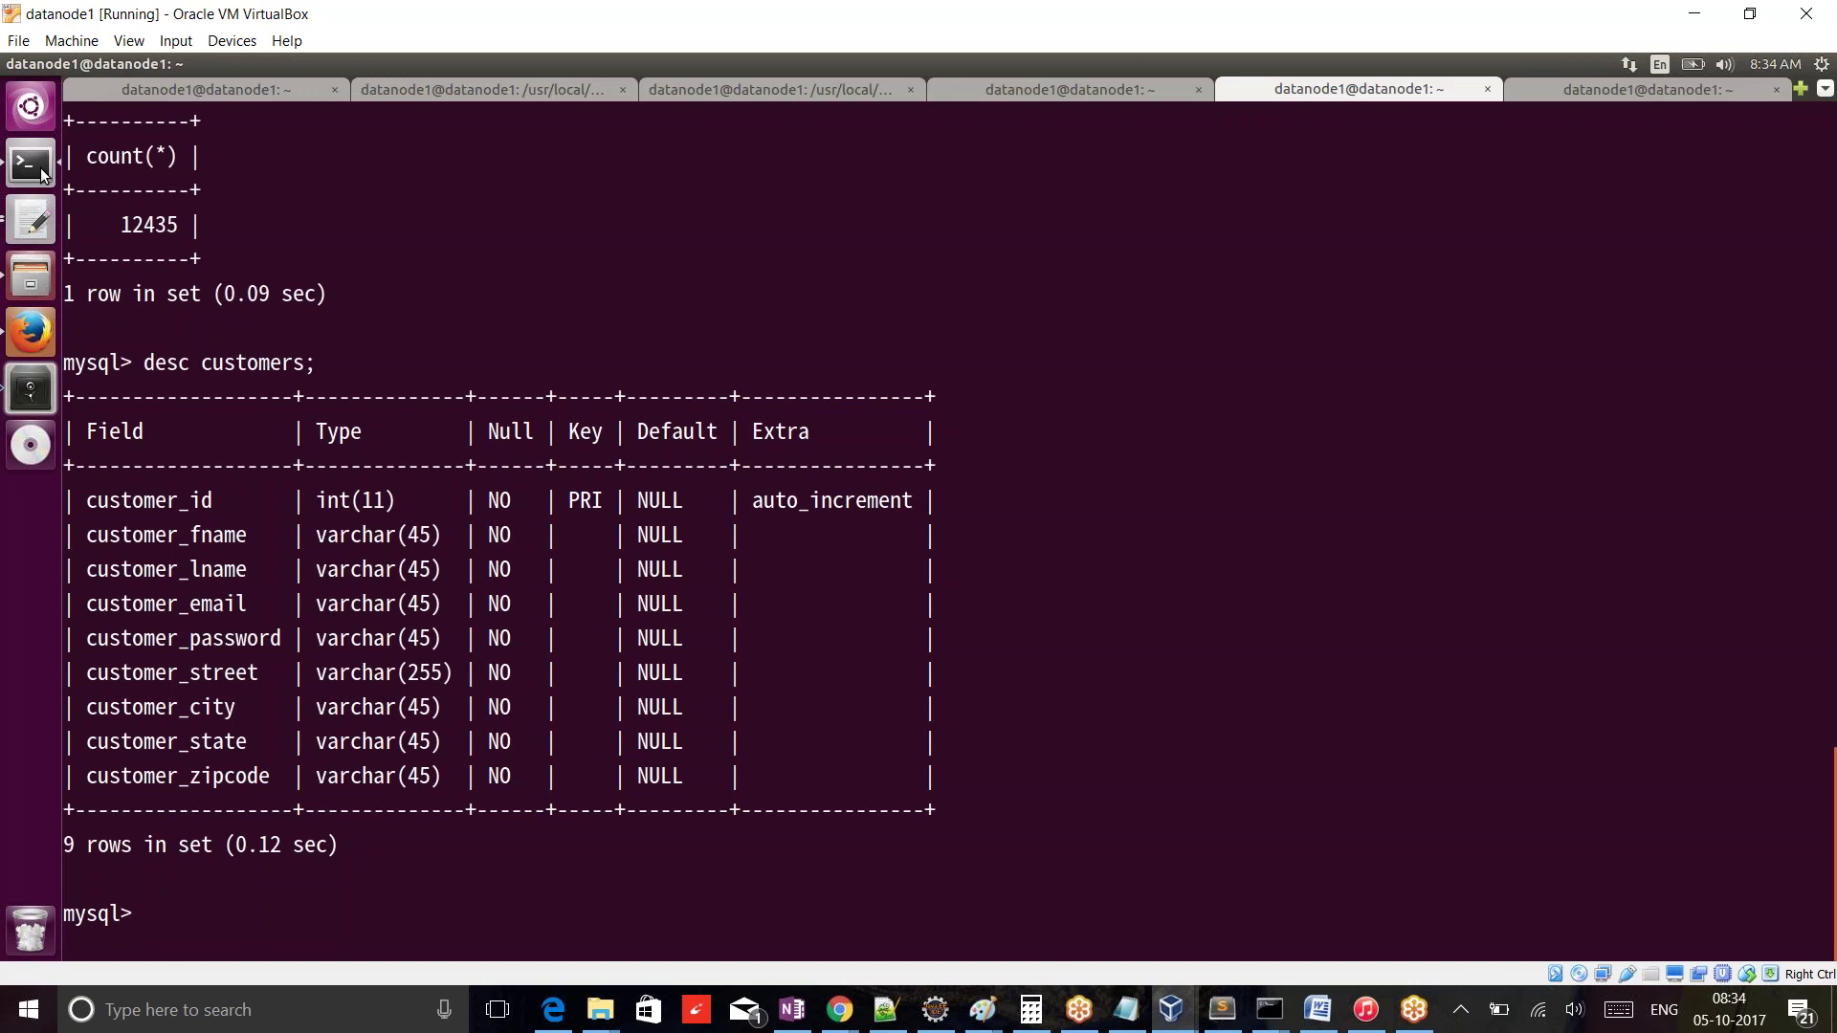
pyautogui.click(1674, 96)
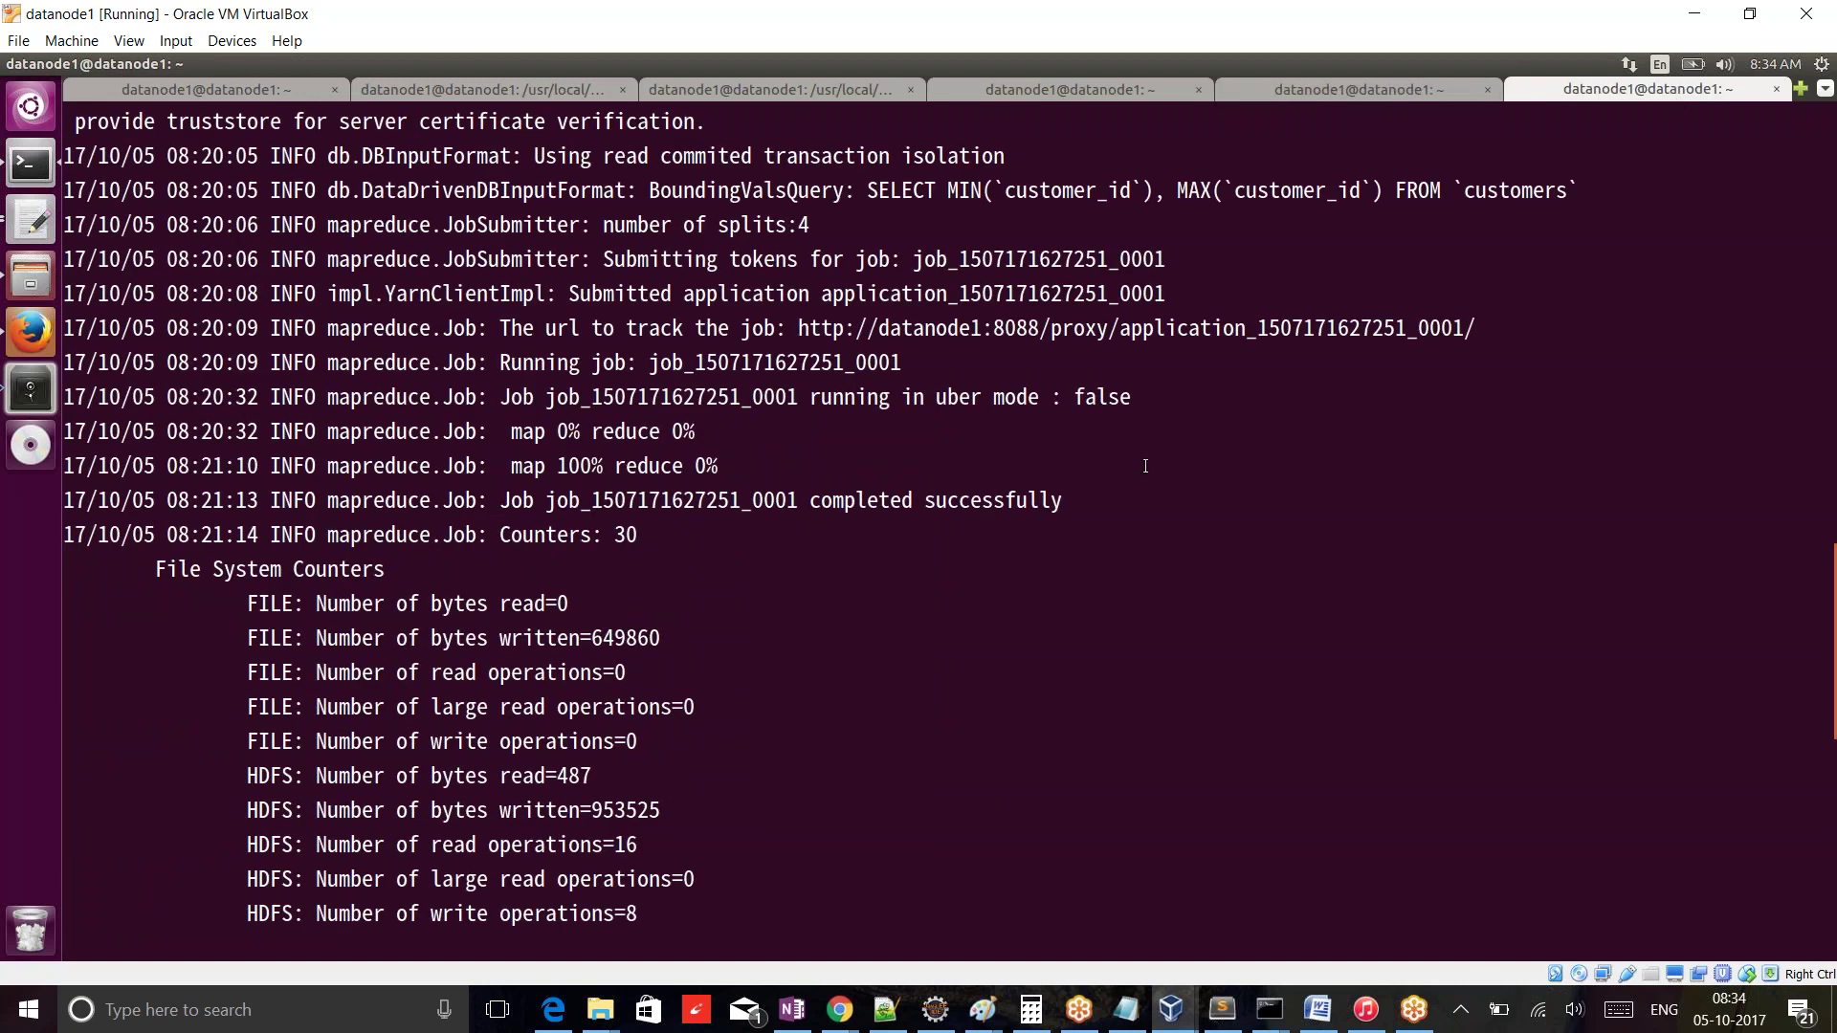
pyautogui.scroll(-9, 1145, 466)
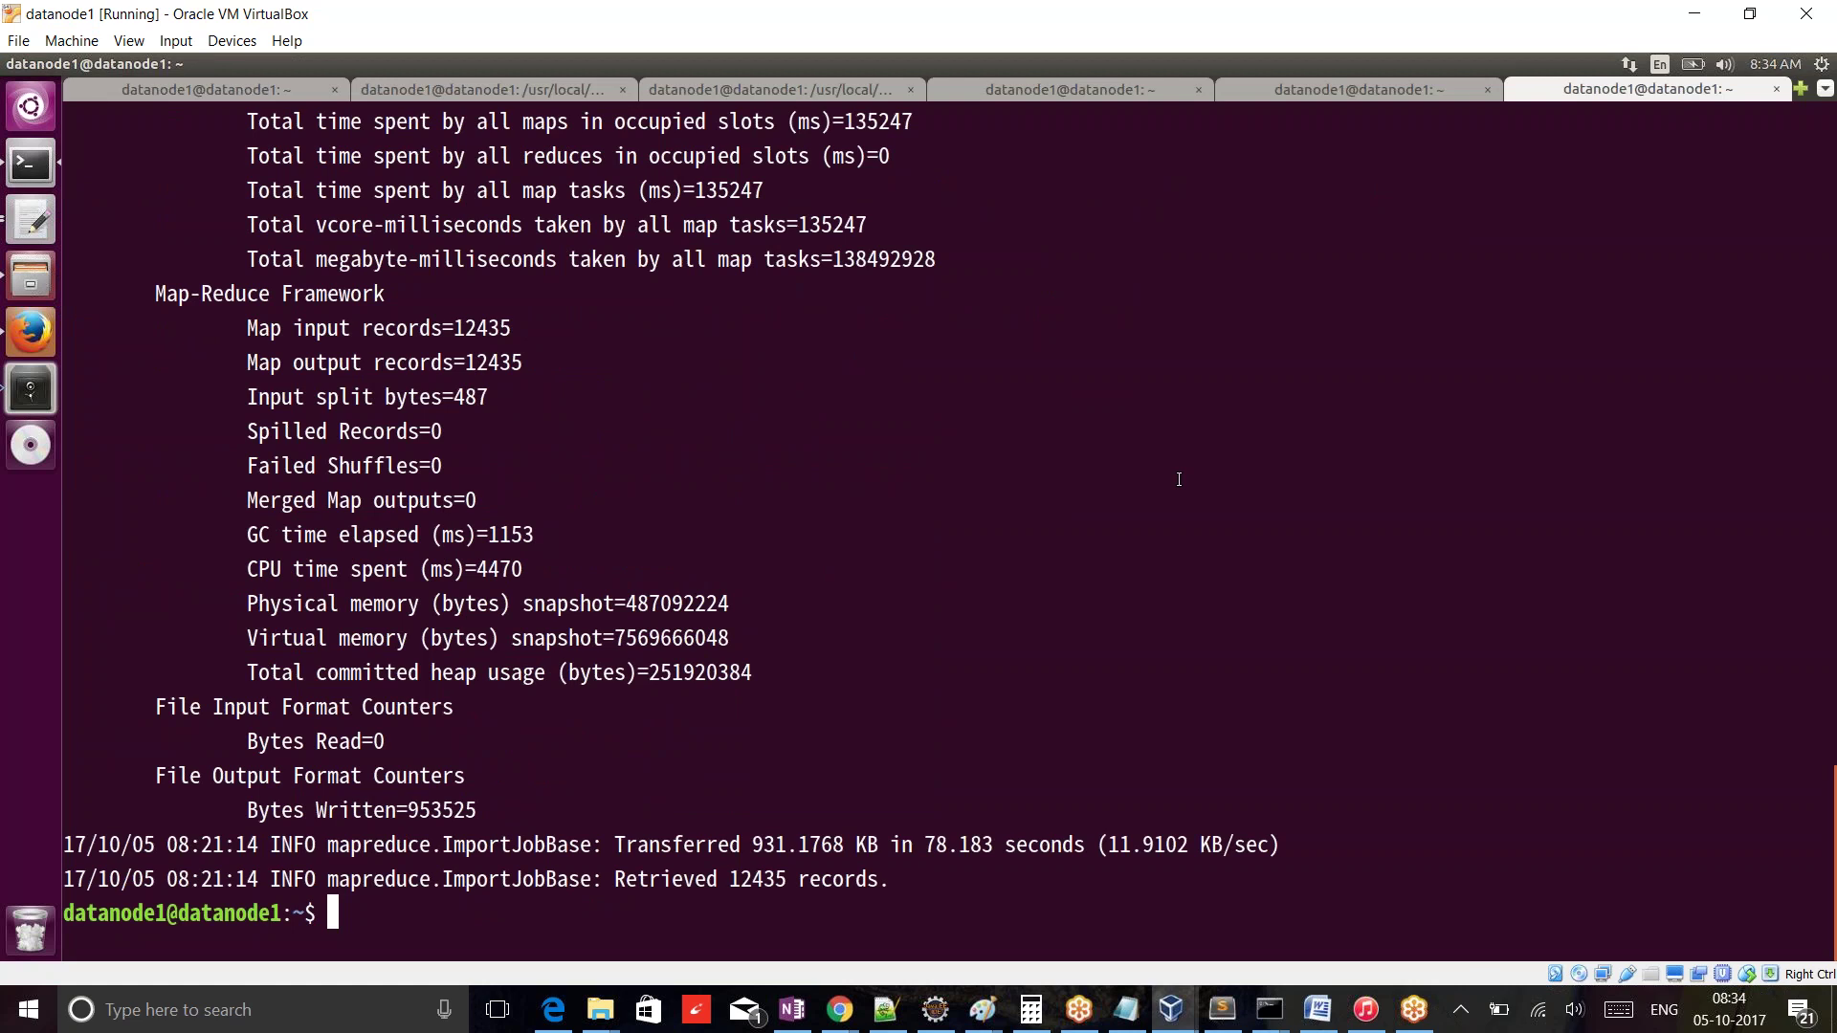
# - Clear the terminal and prepare the sqoop import command for retail_db's customers table, with the database password and -m 5
pyautogui.hotkey('ctrl', 'l')
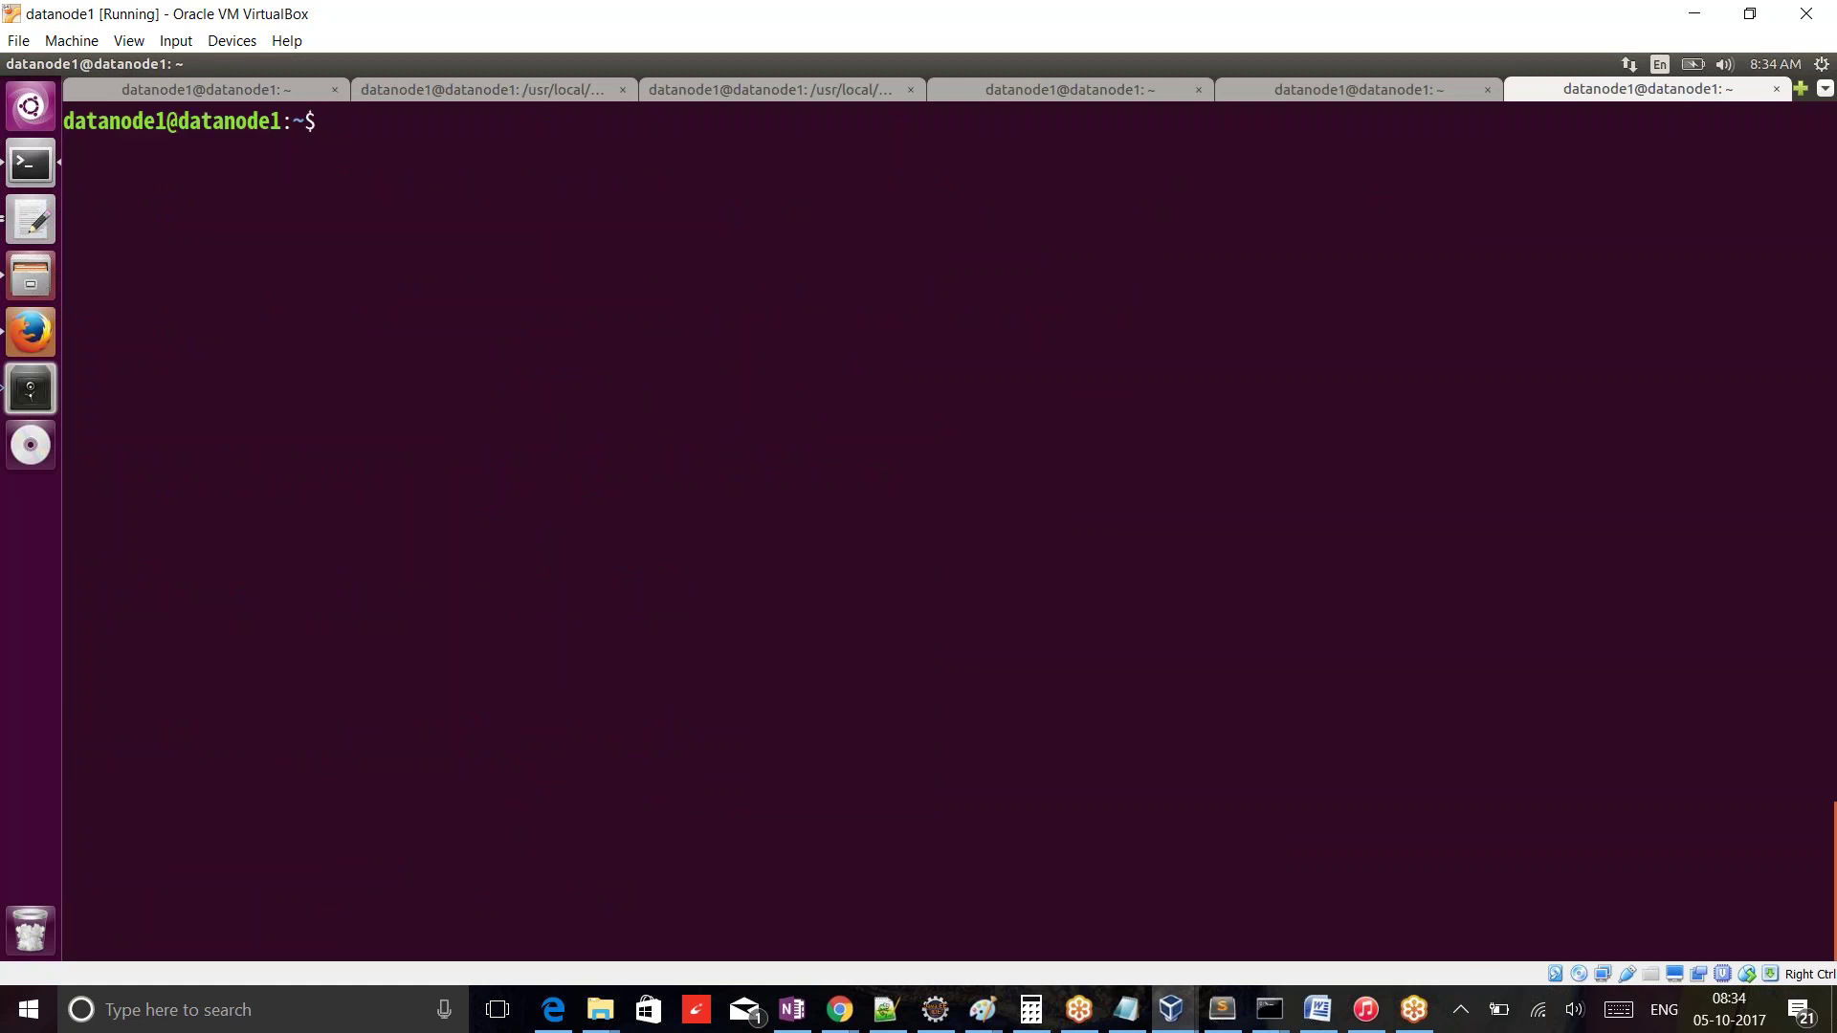
pyautogui.hotkey('ctrl', 'shift', 'v')
pyautogui.press('Left')
pyautogui.write('-m')
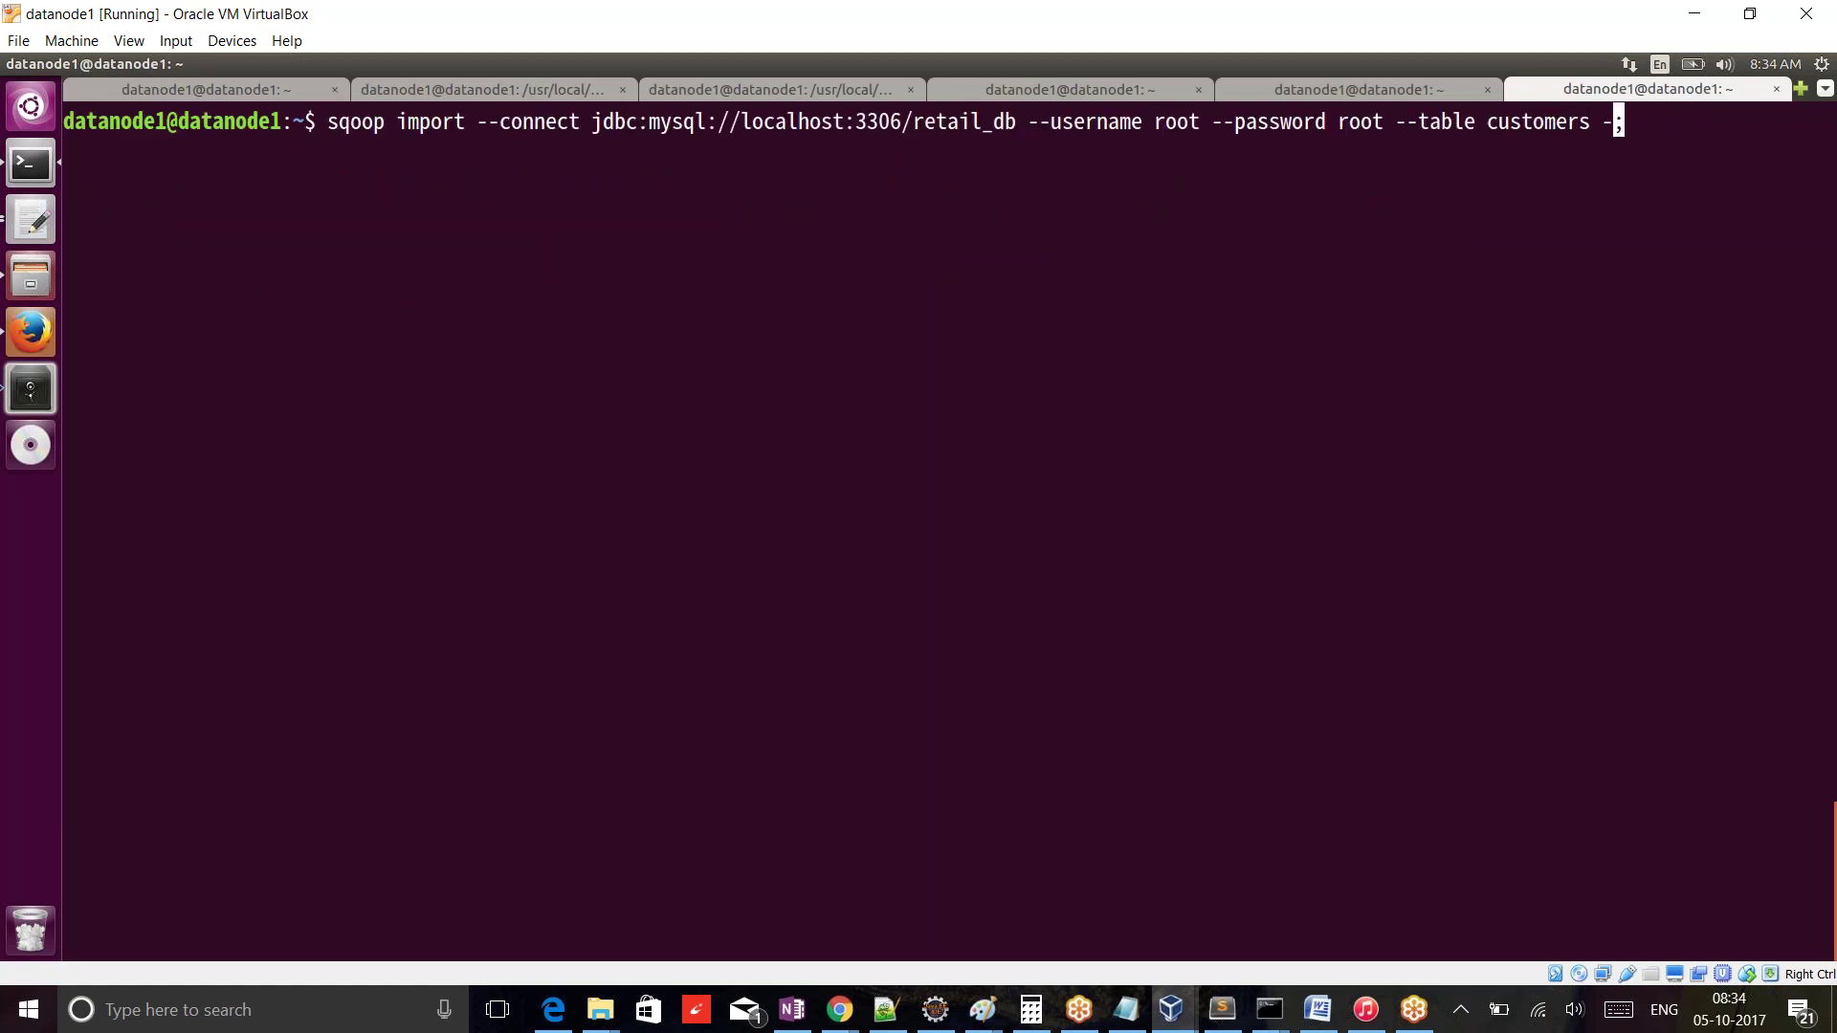
pyautogui.write(' 5')
# - Switch to Firefox, close the part-m-00000 details, and try to delete the customers directory from /user/datanode1
pyautogui.click(34, 330)
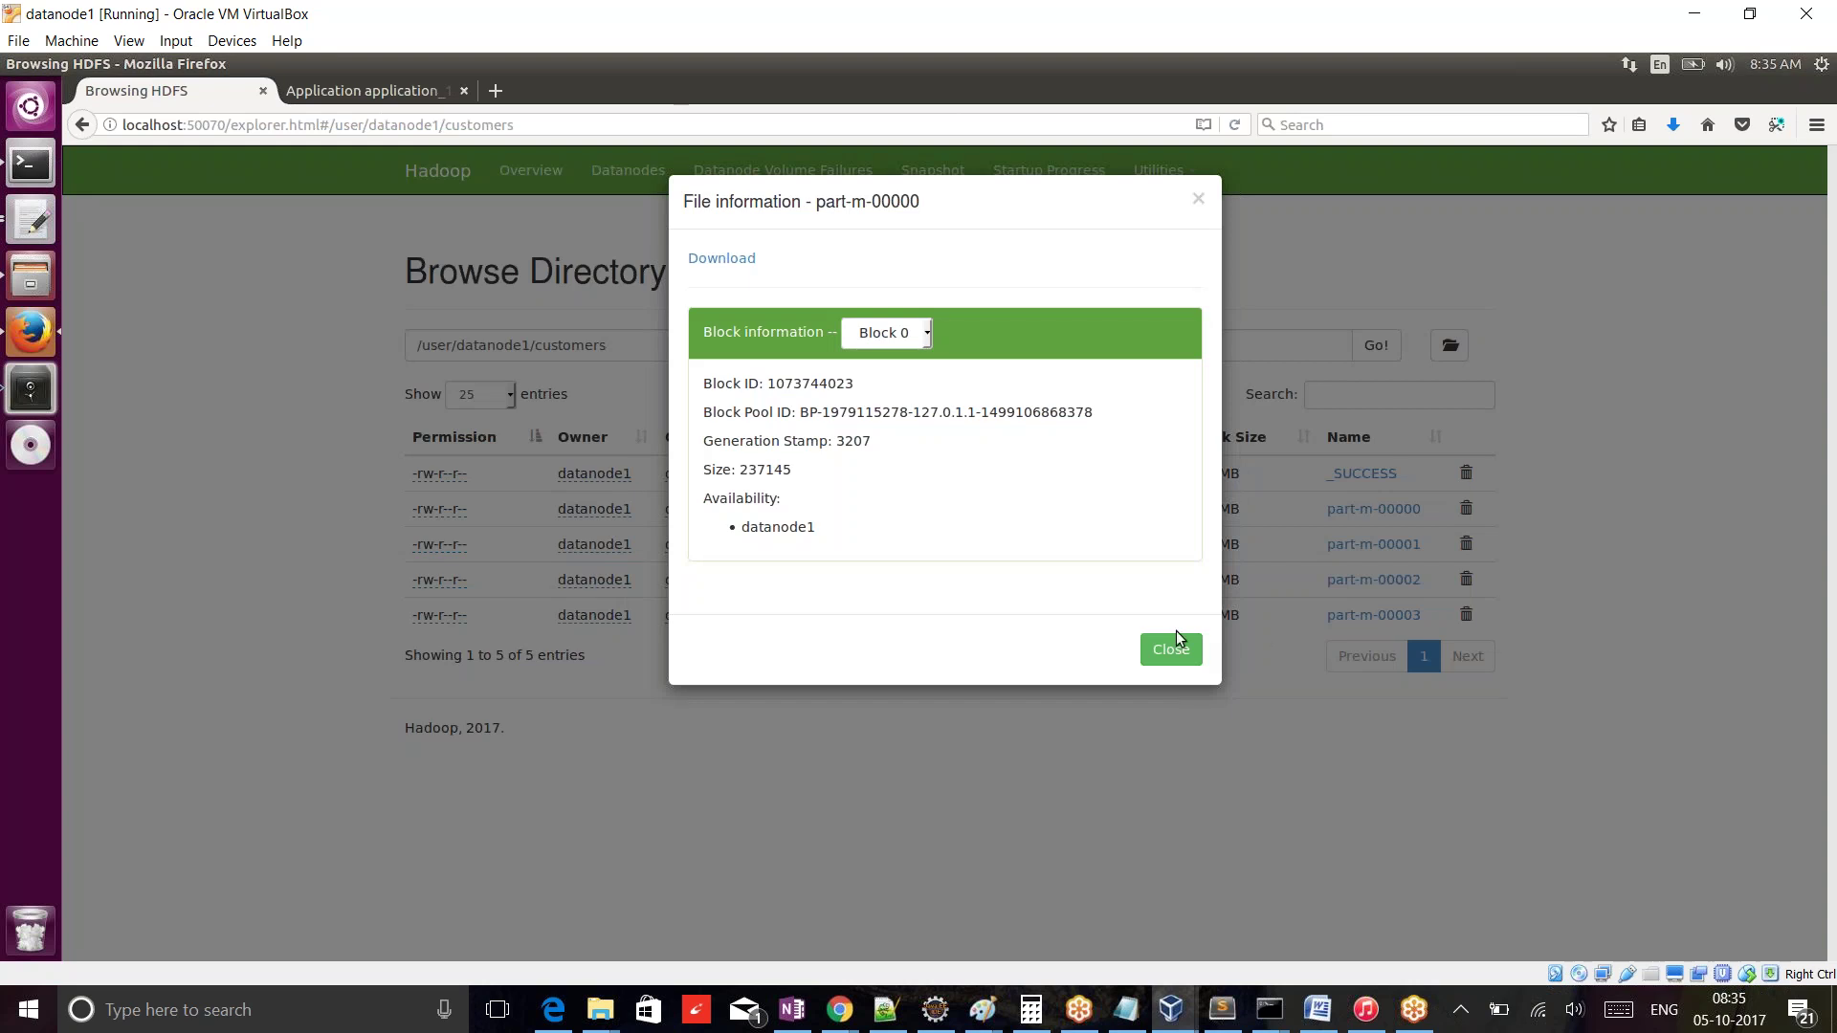
pyautogui.click(1171, 650)
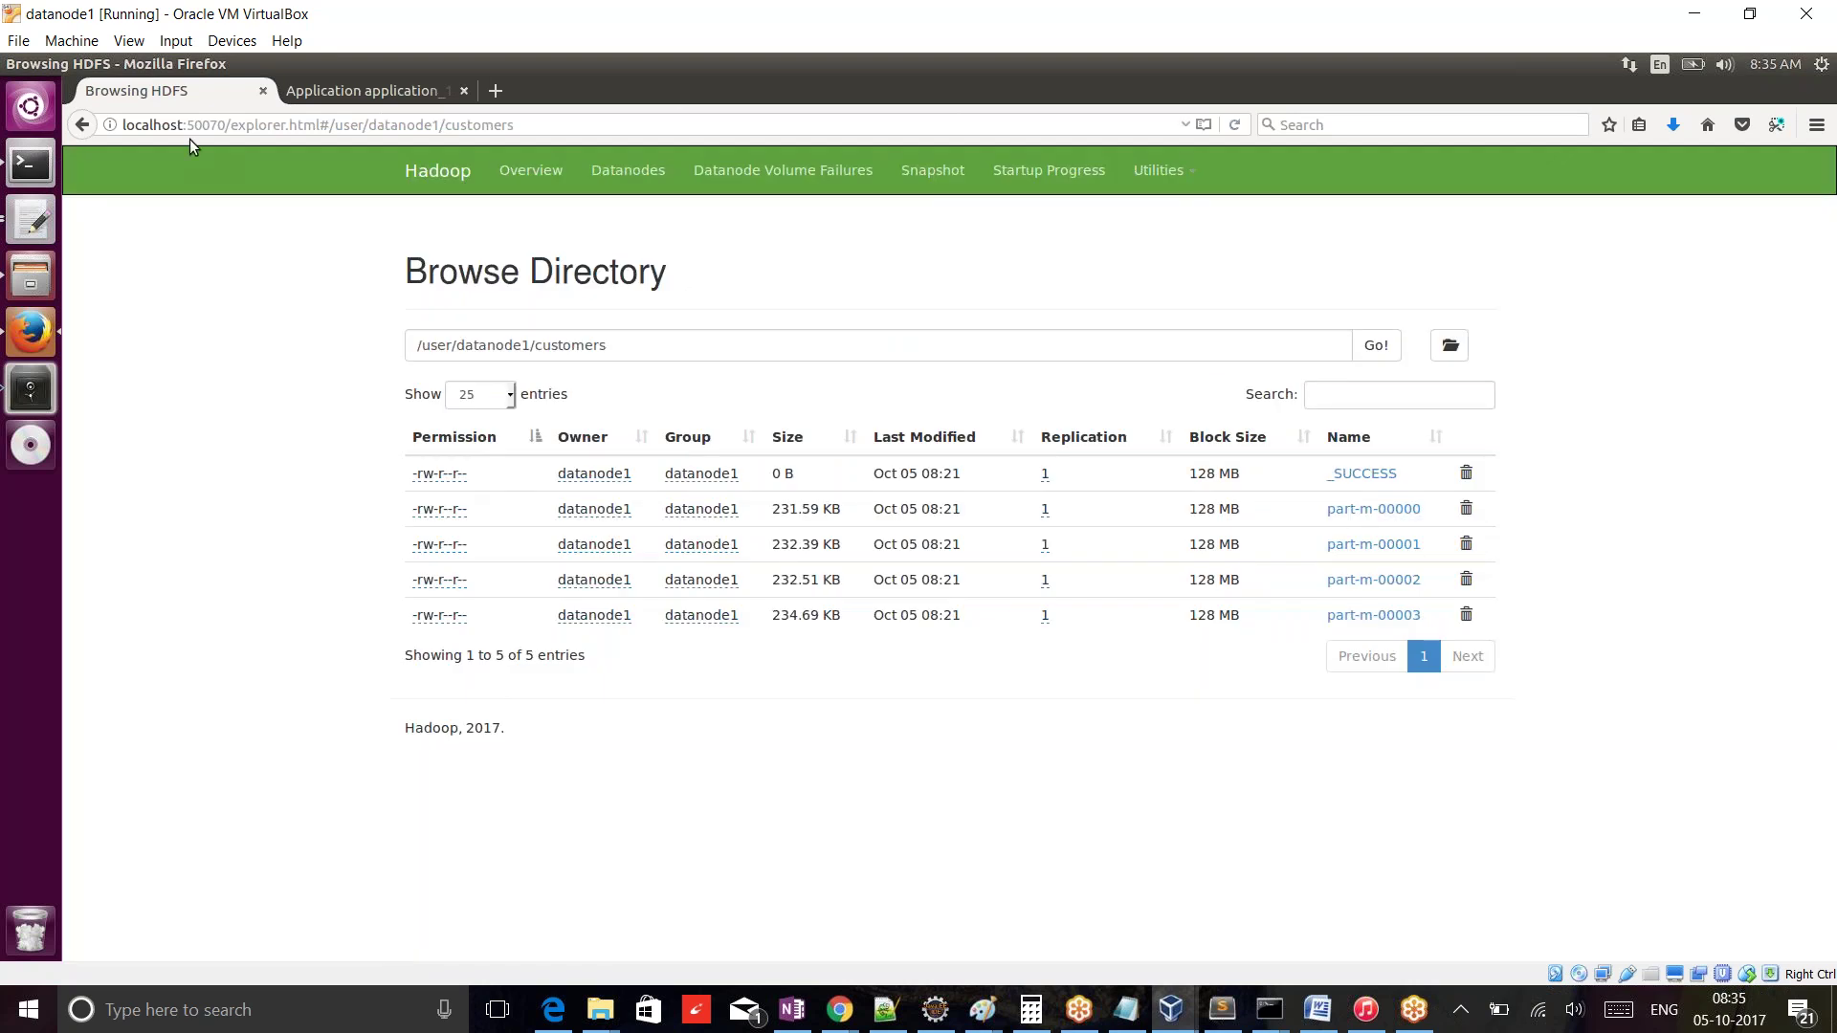
pyautogui.click(82, 125)
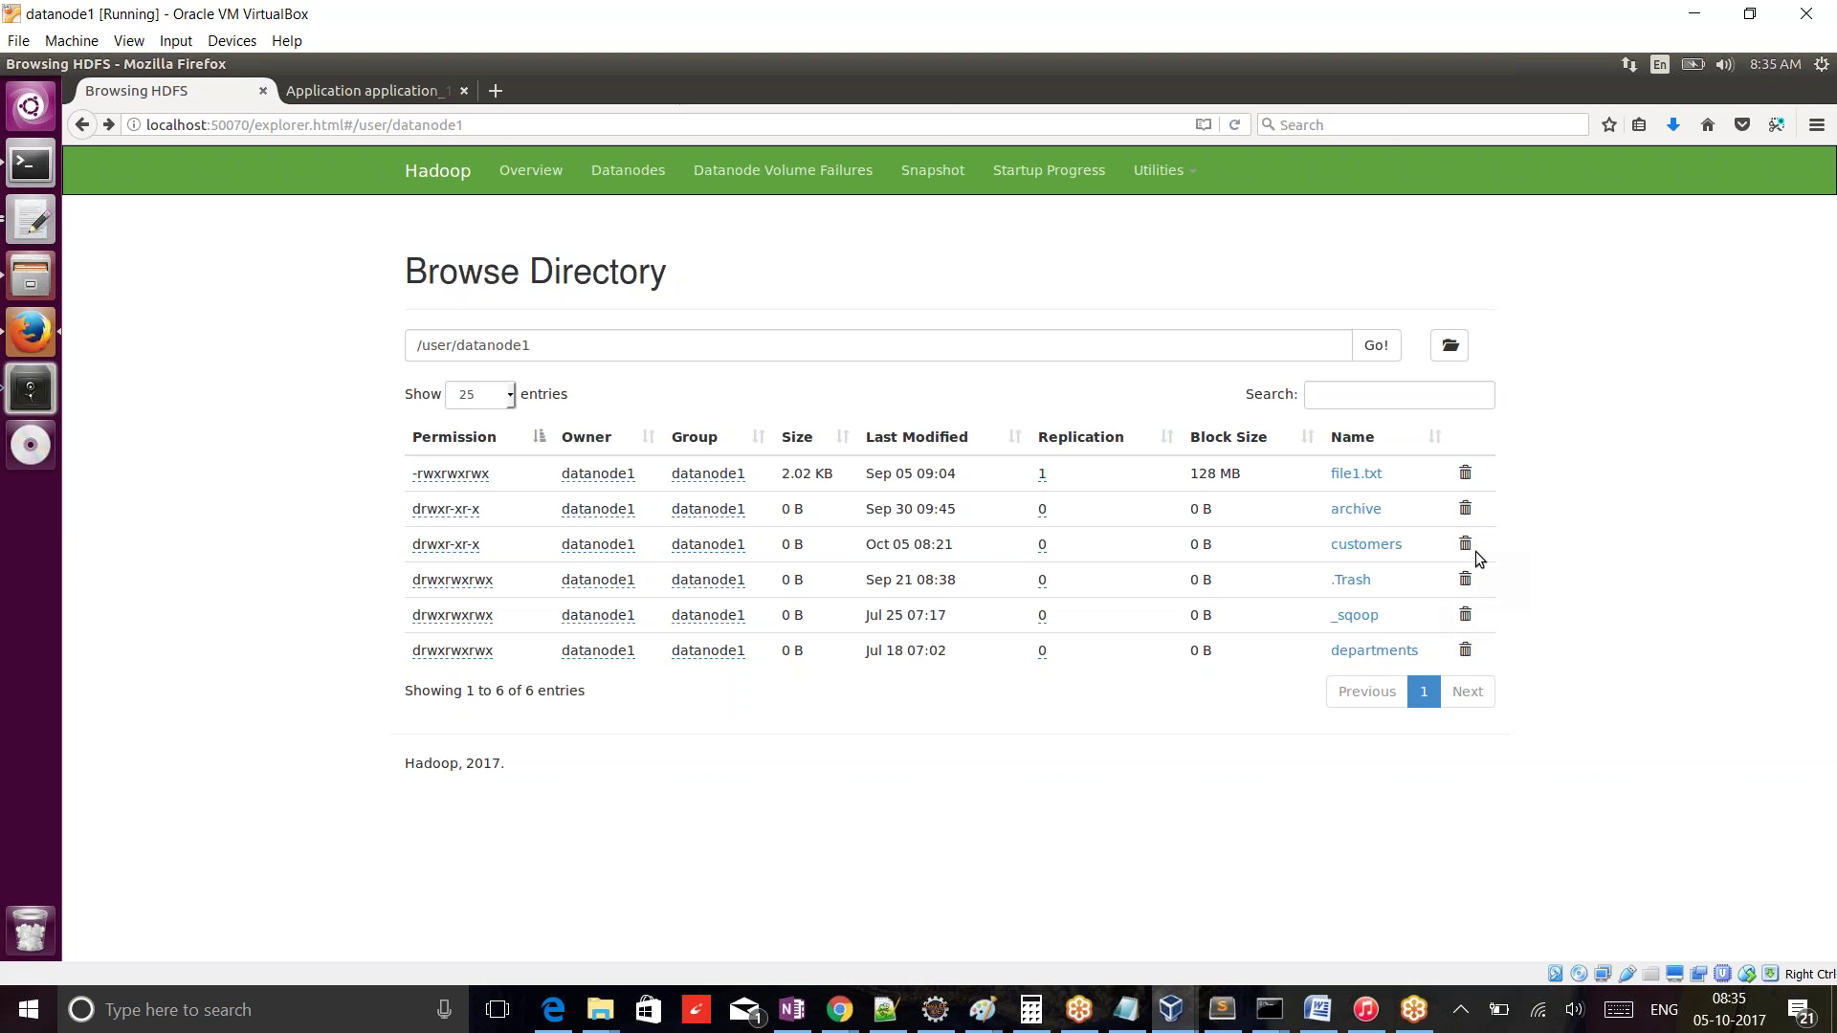
pyautogui.click(1464, 545)
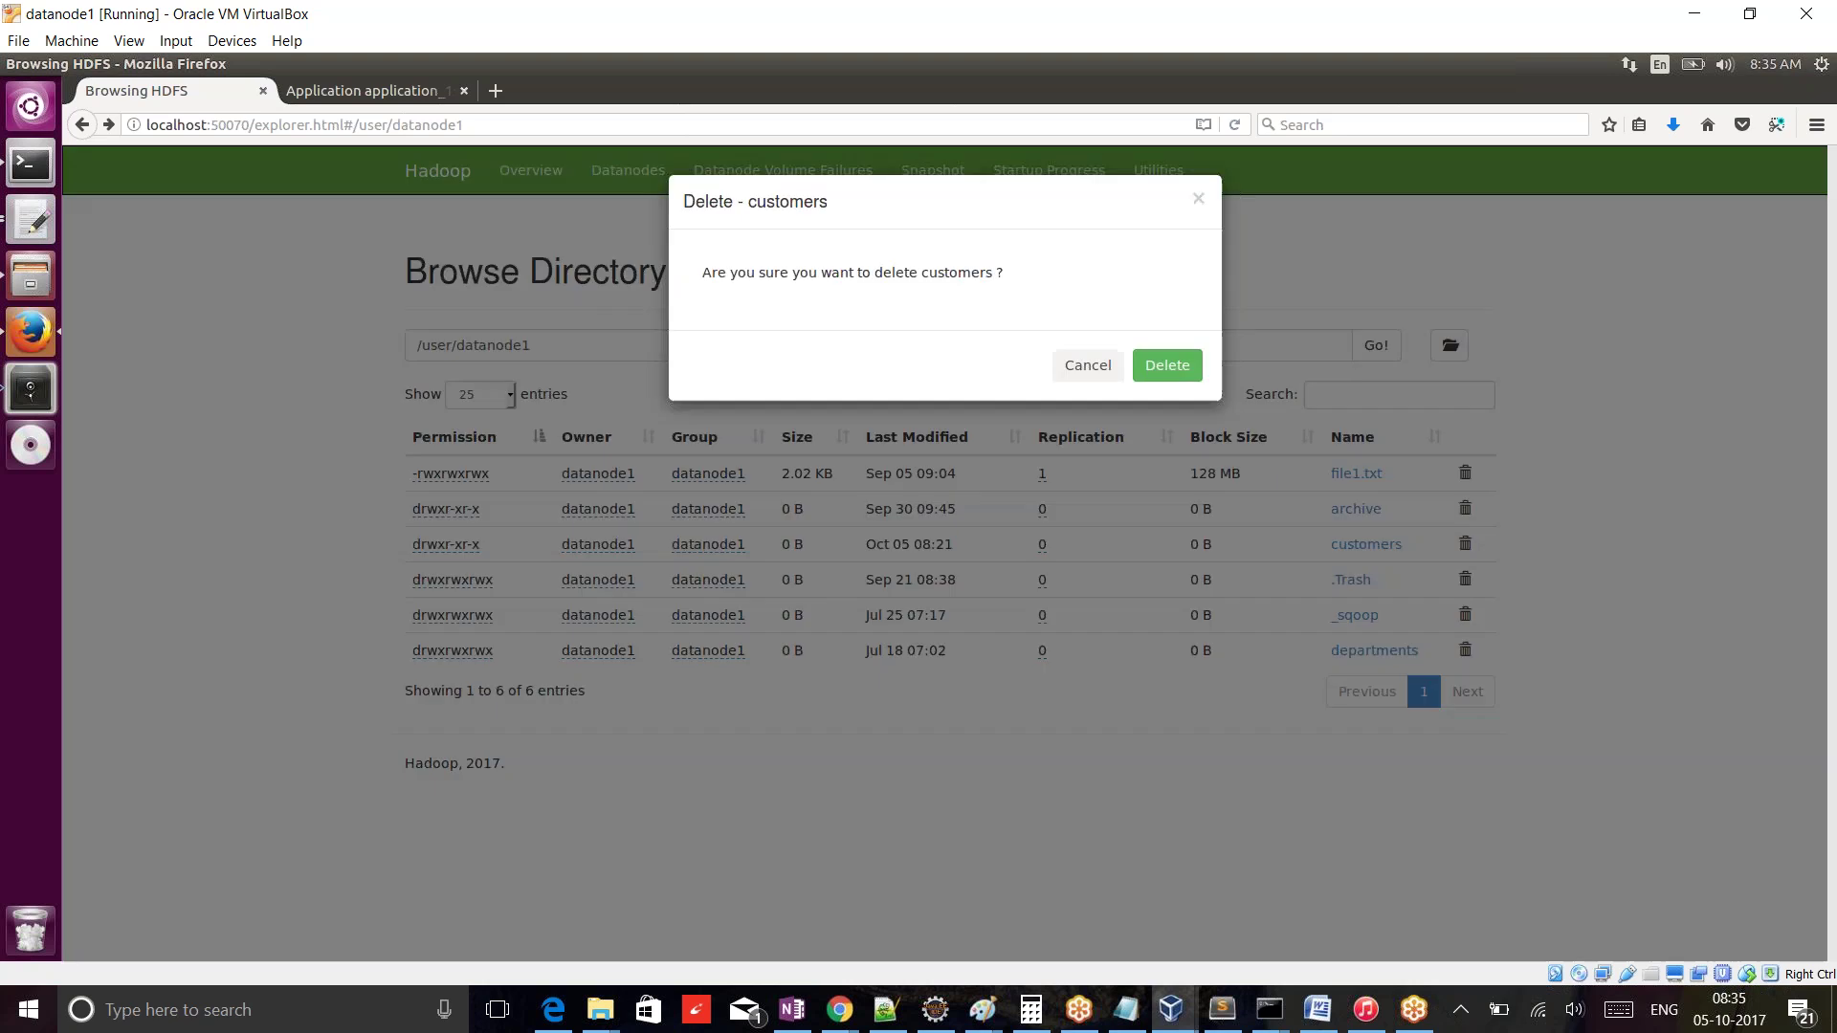
pyautogui.click(1192, 382)
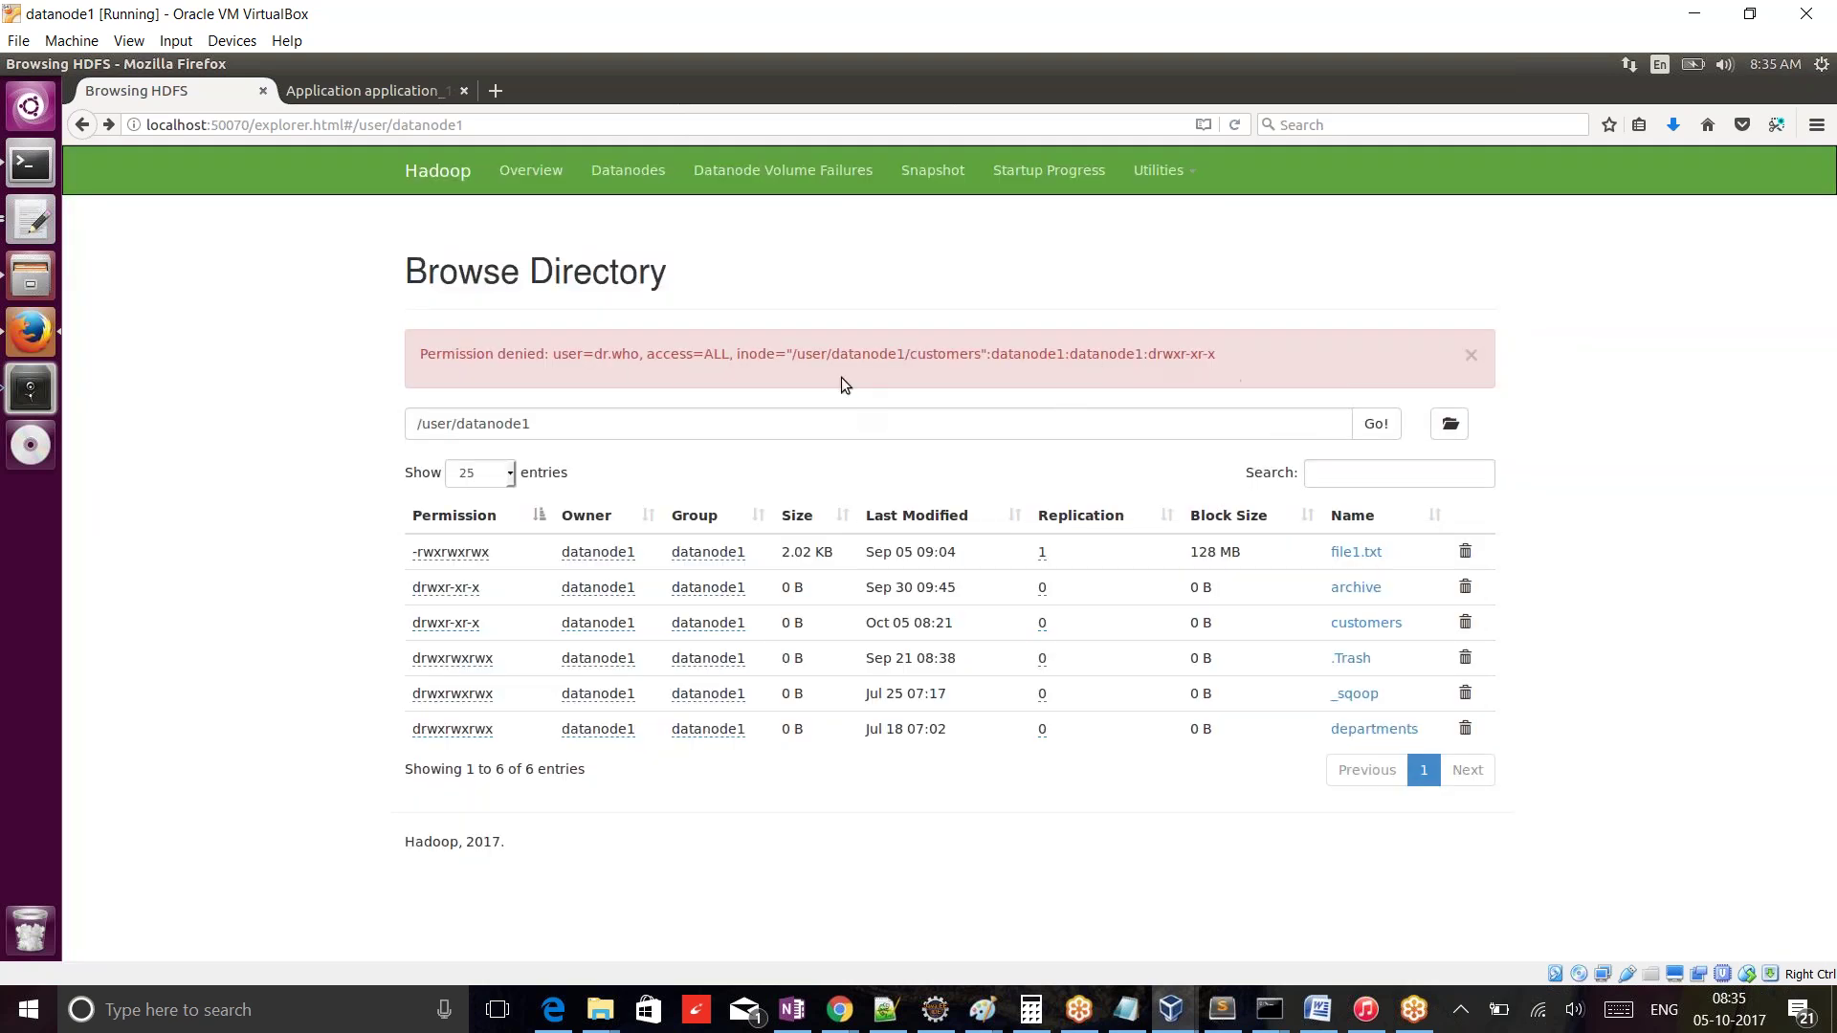
# - In a new terminal session, run hdfs dfs -chmod -R 777 / to open permissions on all HDFS files
pyautogui.click(31, 165)
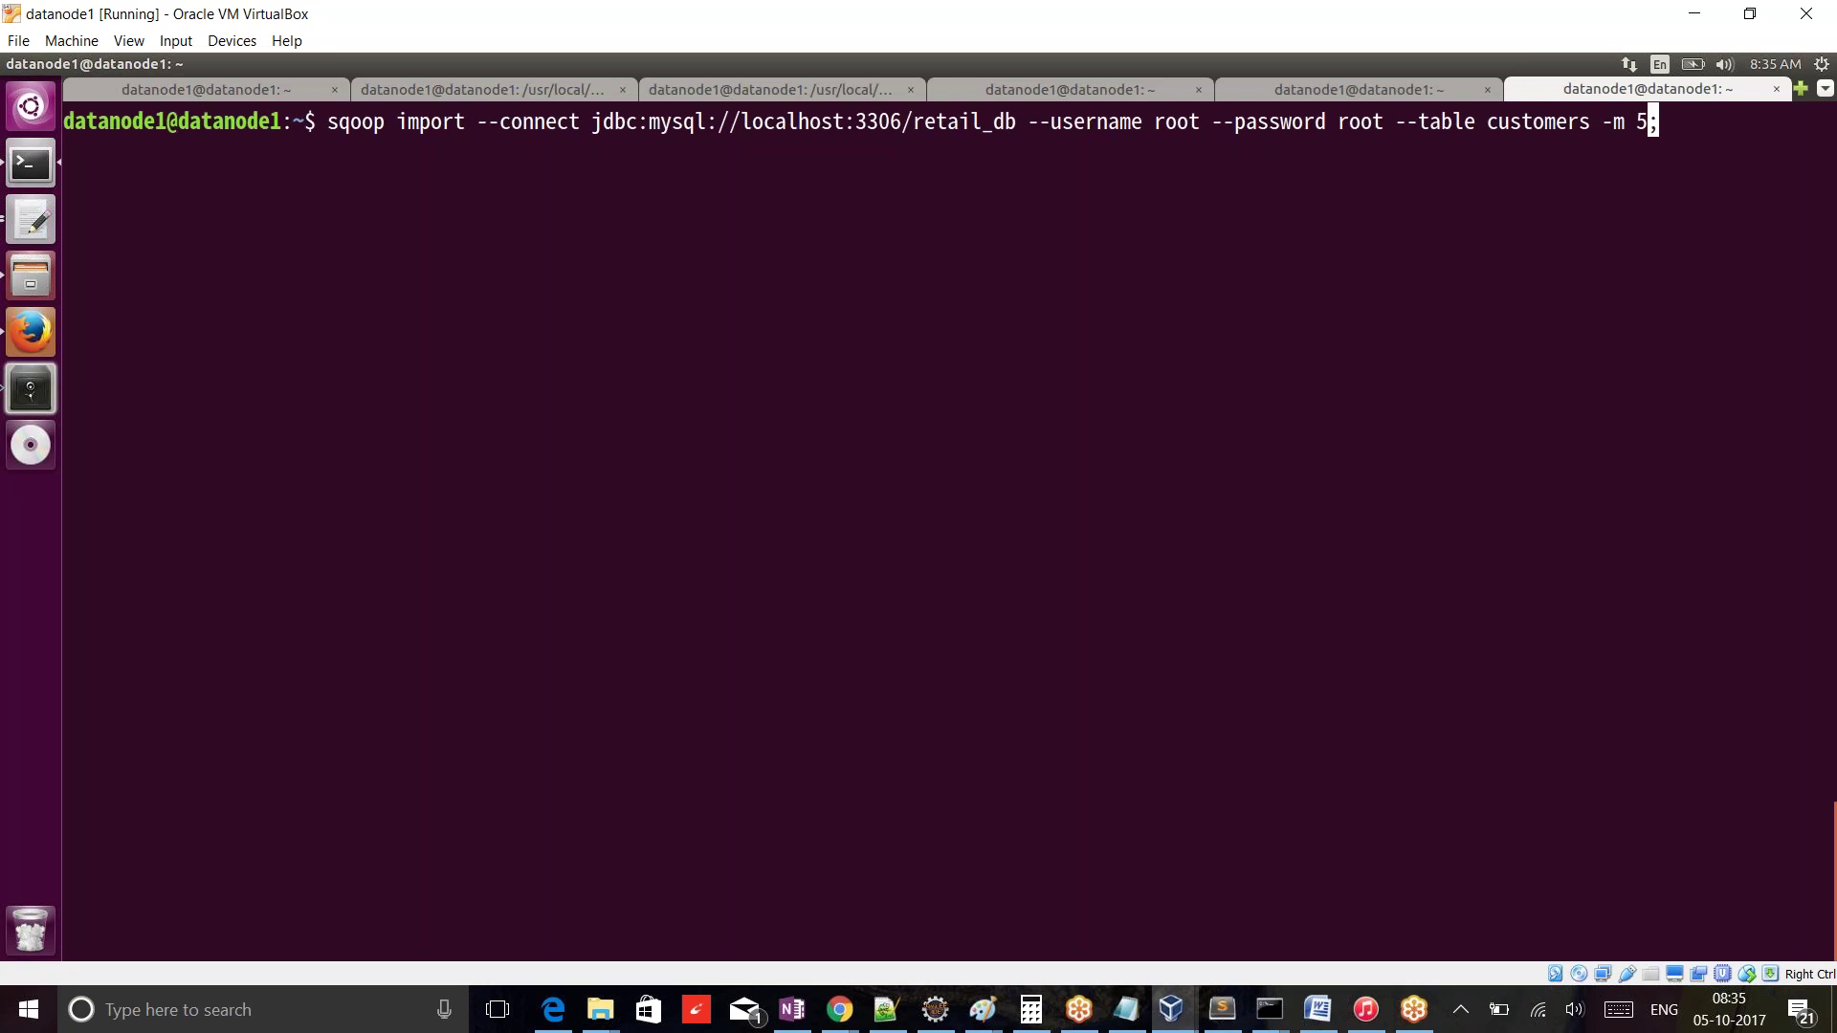
pyautogui.hotkey('ctrl', 'shift', 't')
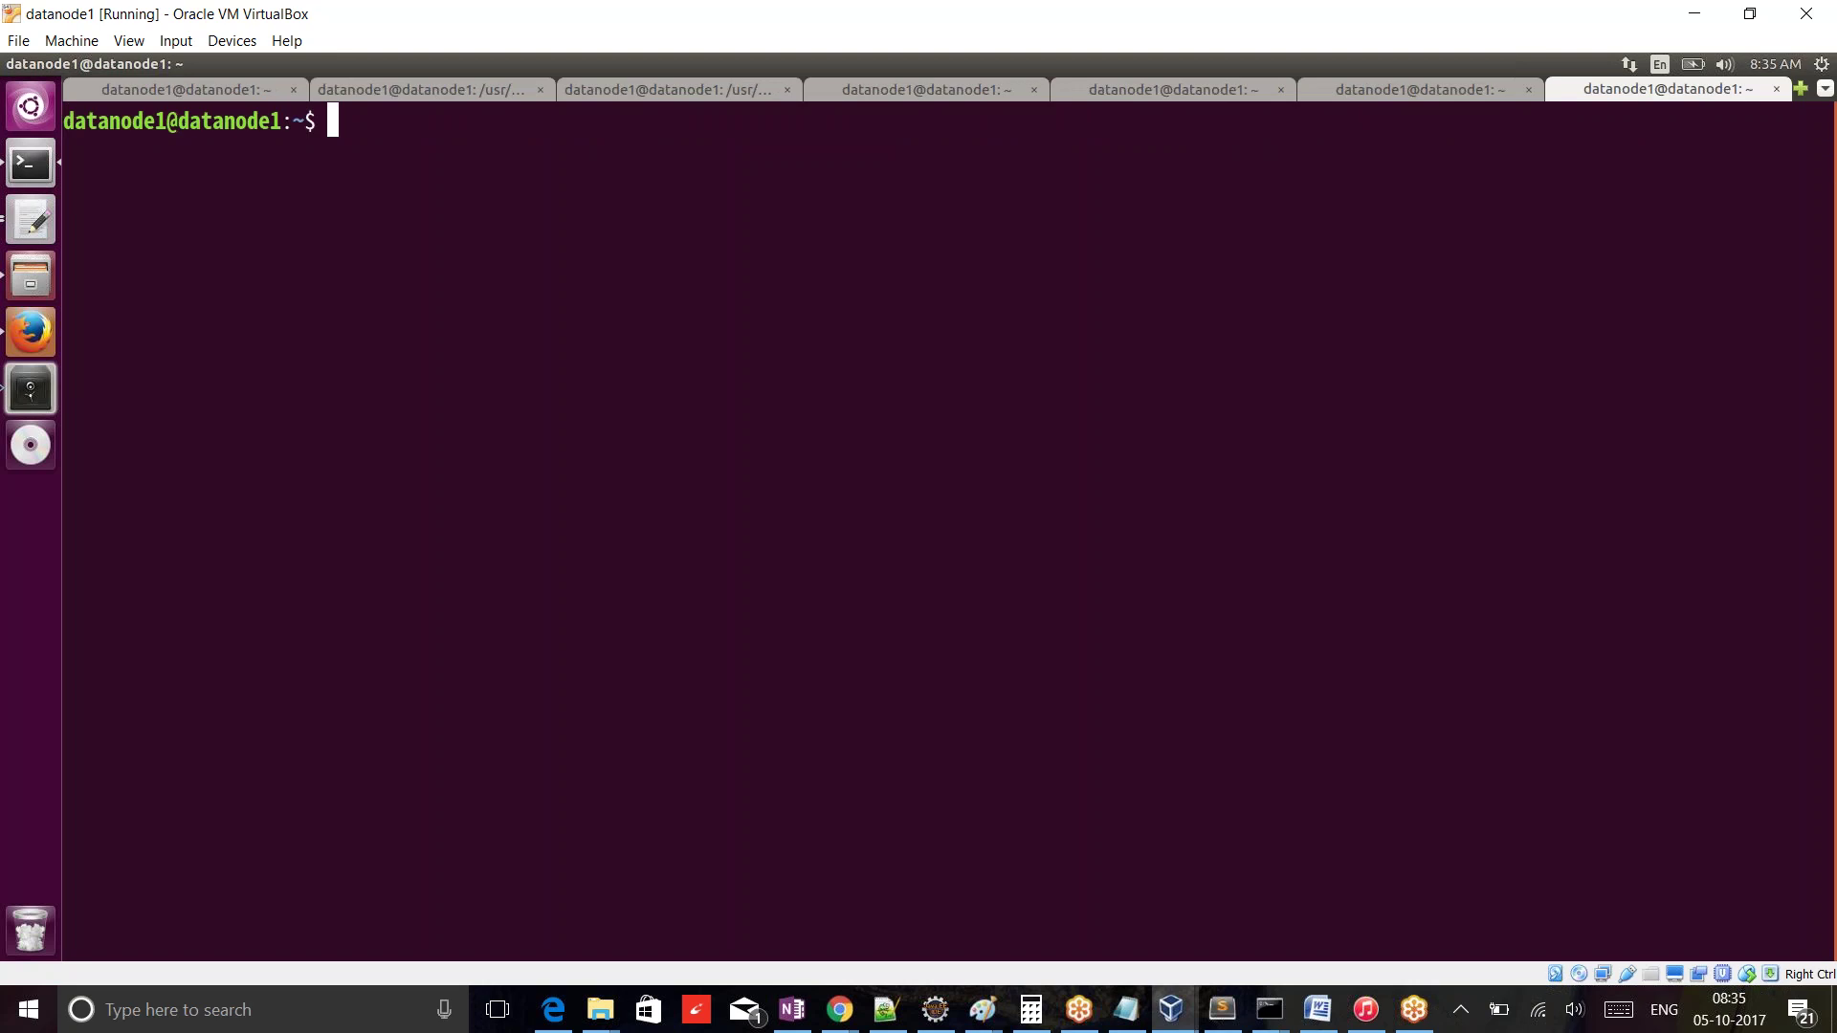
pyautogui.write('hdfs dfs -chmod ')
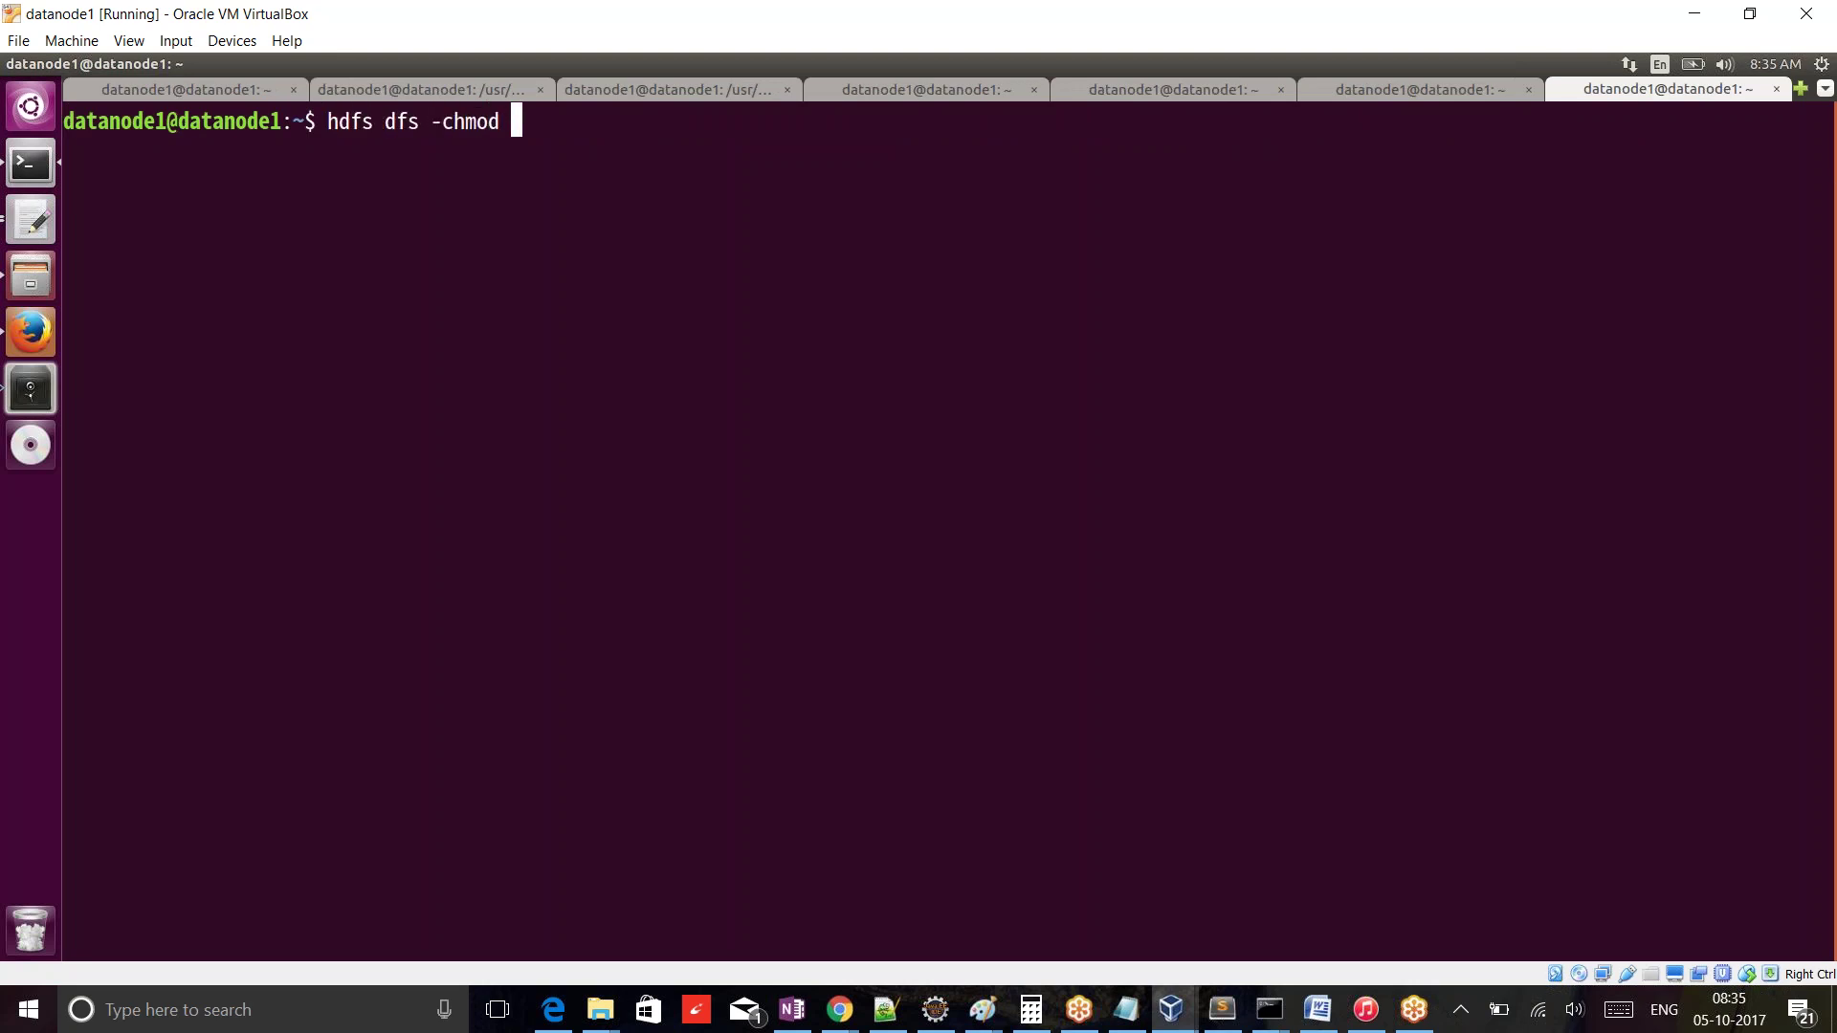
pyautogui.write('-R 777c')
pyautogui.press('BackSpace')
pyautogui.write('/')
pyautogui.press('Return')
# - Switch to Firefox, open the customers directory under /user/datanode1, and copy its path
pyautogui.click(40, 325)
pyautogui.click(700, 428)
pyautogui.click(1366, 623)
pyautogui.click(606, 345)
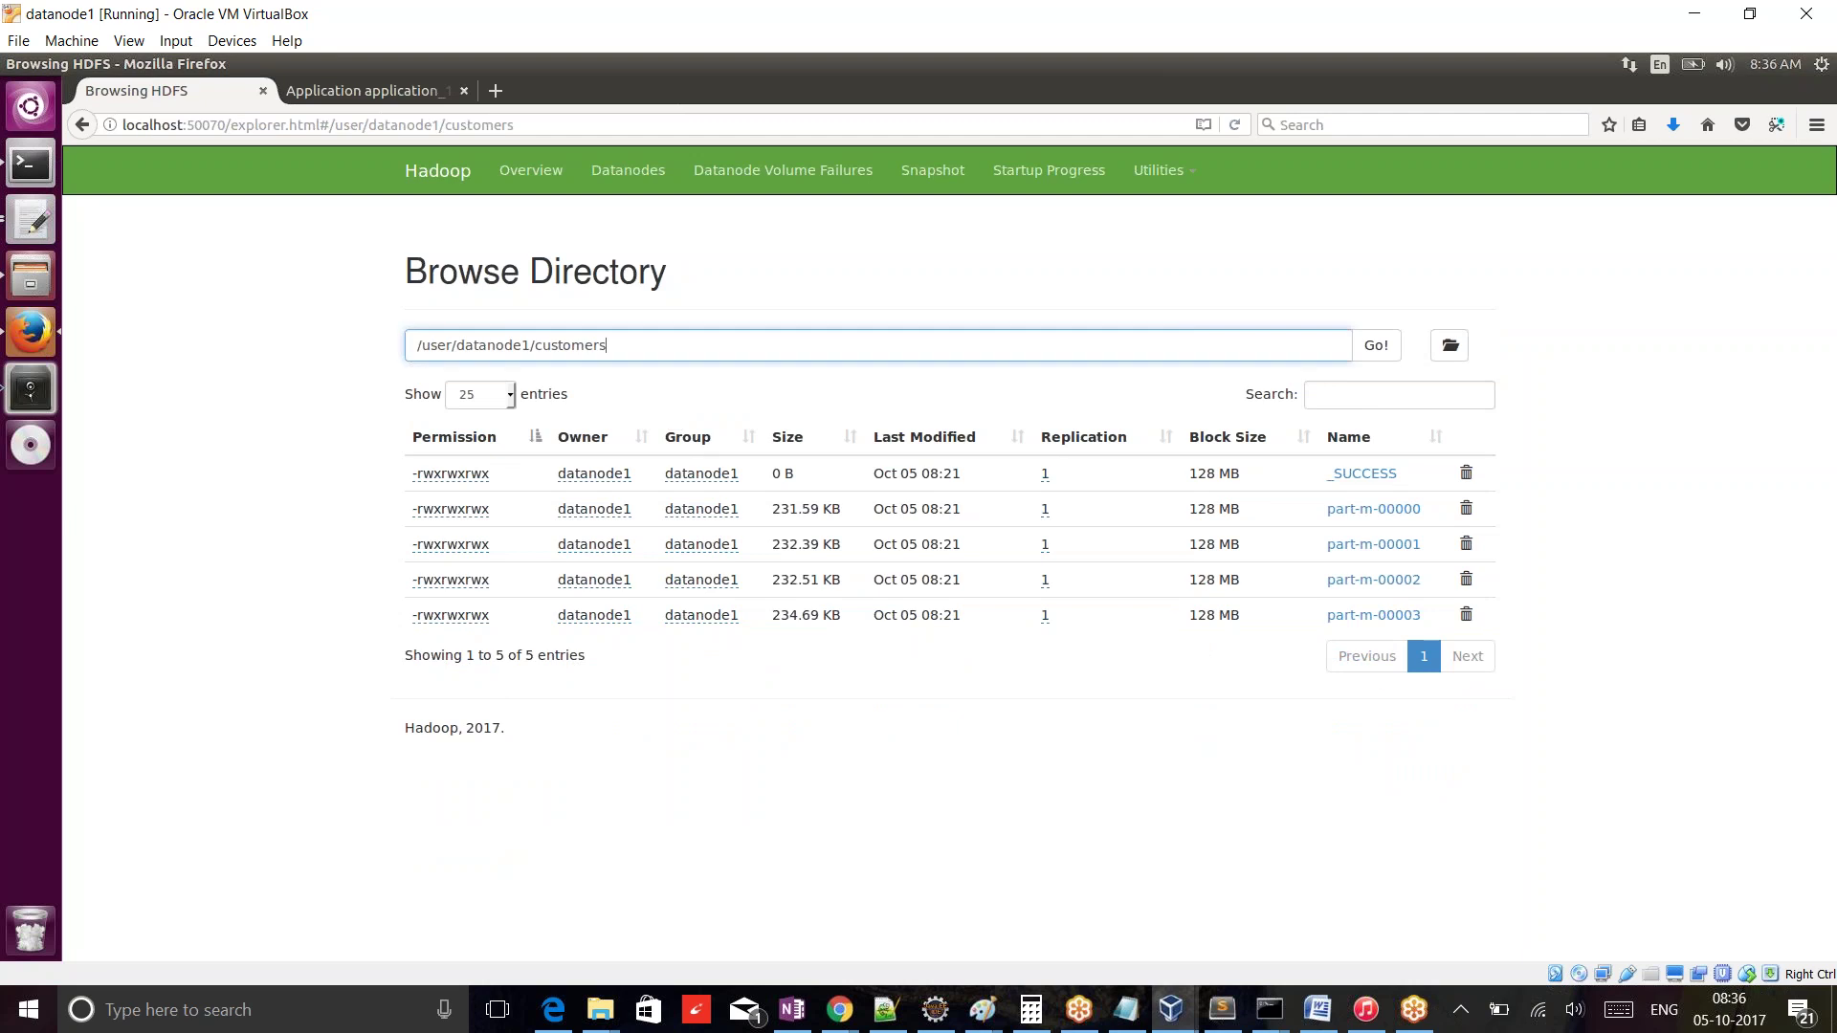
pyautogui.hotkey('ctrl', 'a')
pyautogui.hotkey('ctrl', 'c')
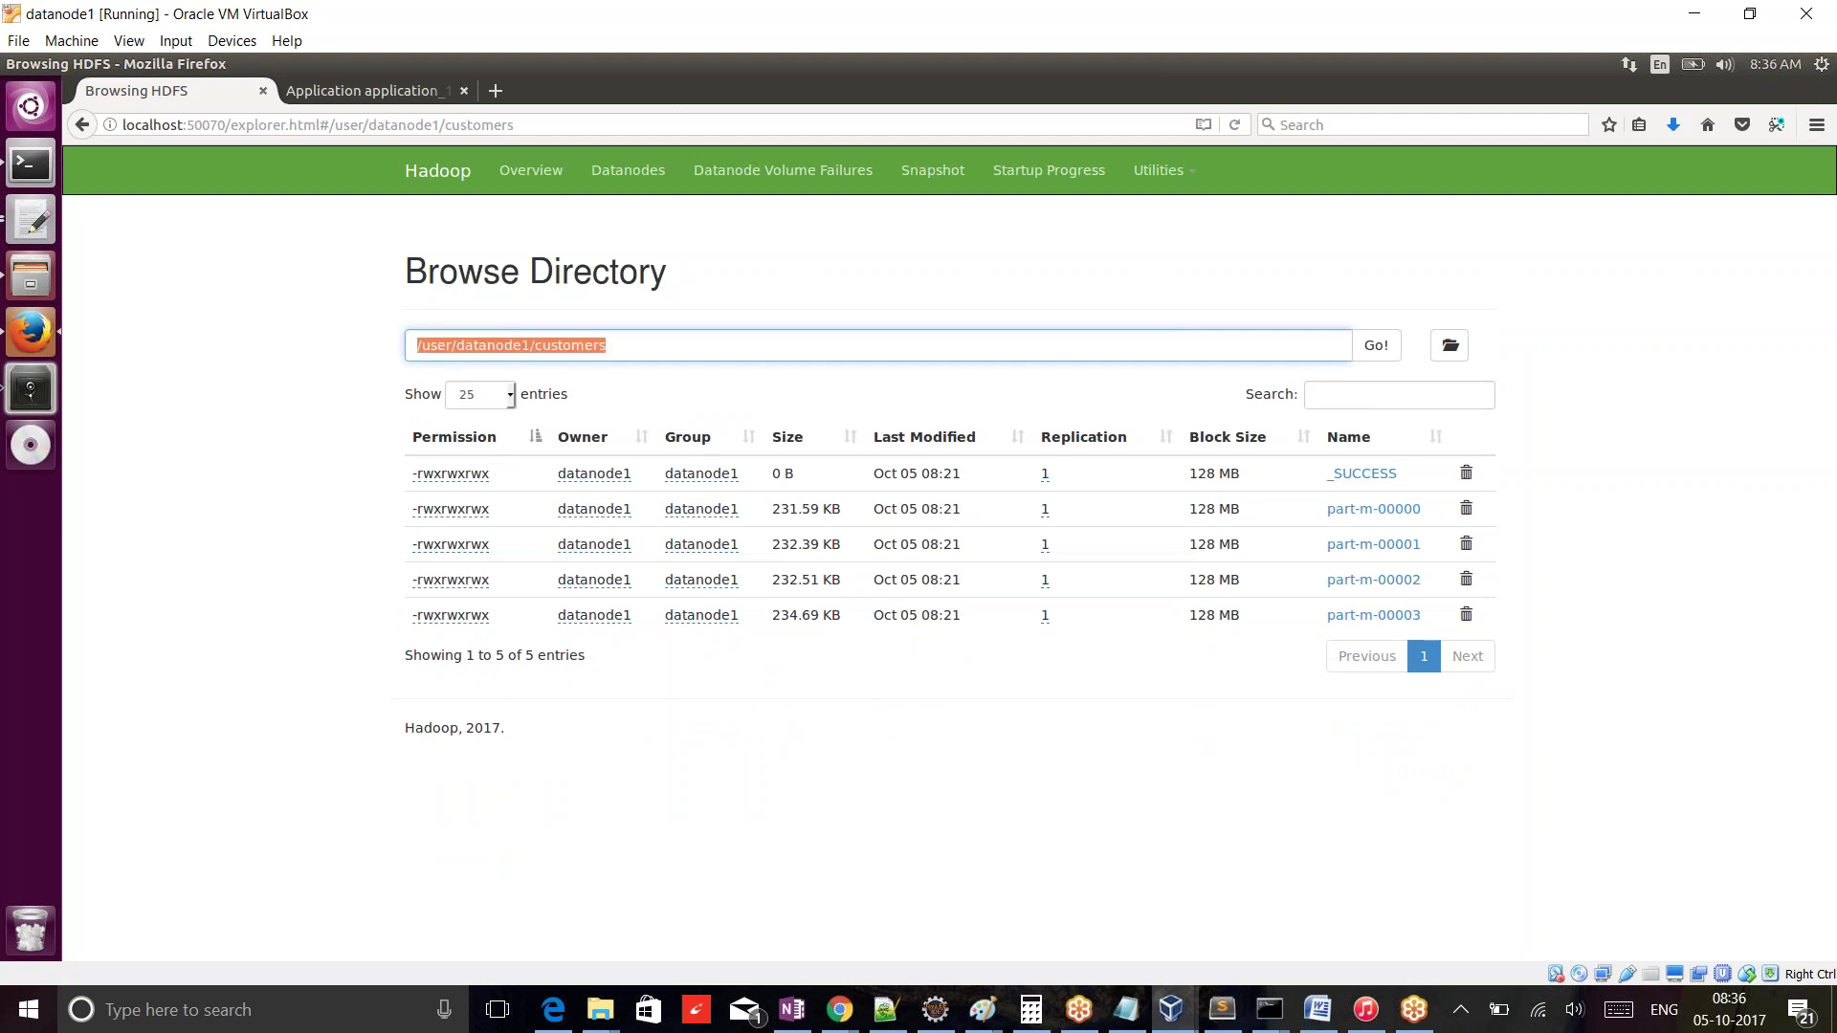
# - In the terminal, run hdfs dfs -rm -r /user/datanode1/customers/ to delete the customers directory
pyautogui.hotkey('alt', 'Tab')
pyautogui.write('hdfs dfs')
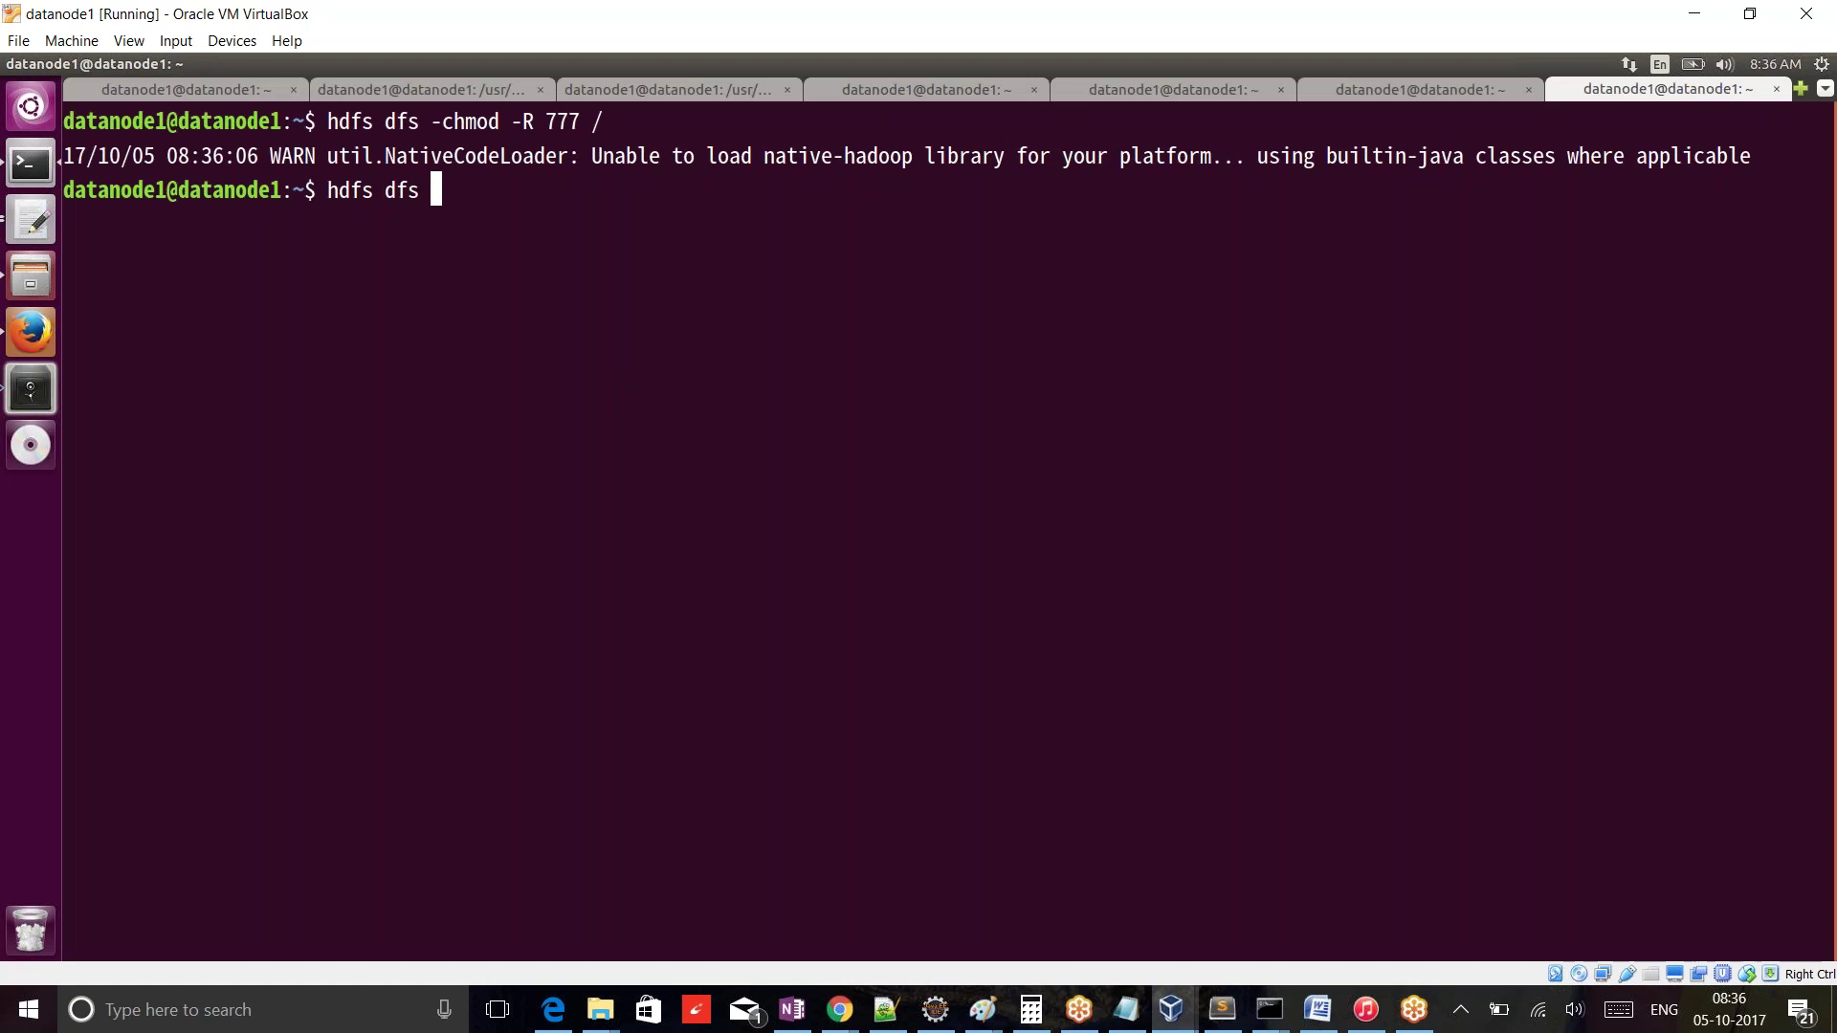
pyautogui.write(' -rmr')
pyautogui.press('BackSpace')
pyautogui.press('BackSpace')
pyautogui.write('-r')
pyautogui.rightClick(664, 532)
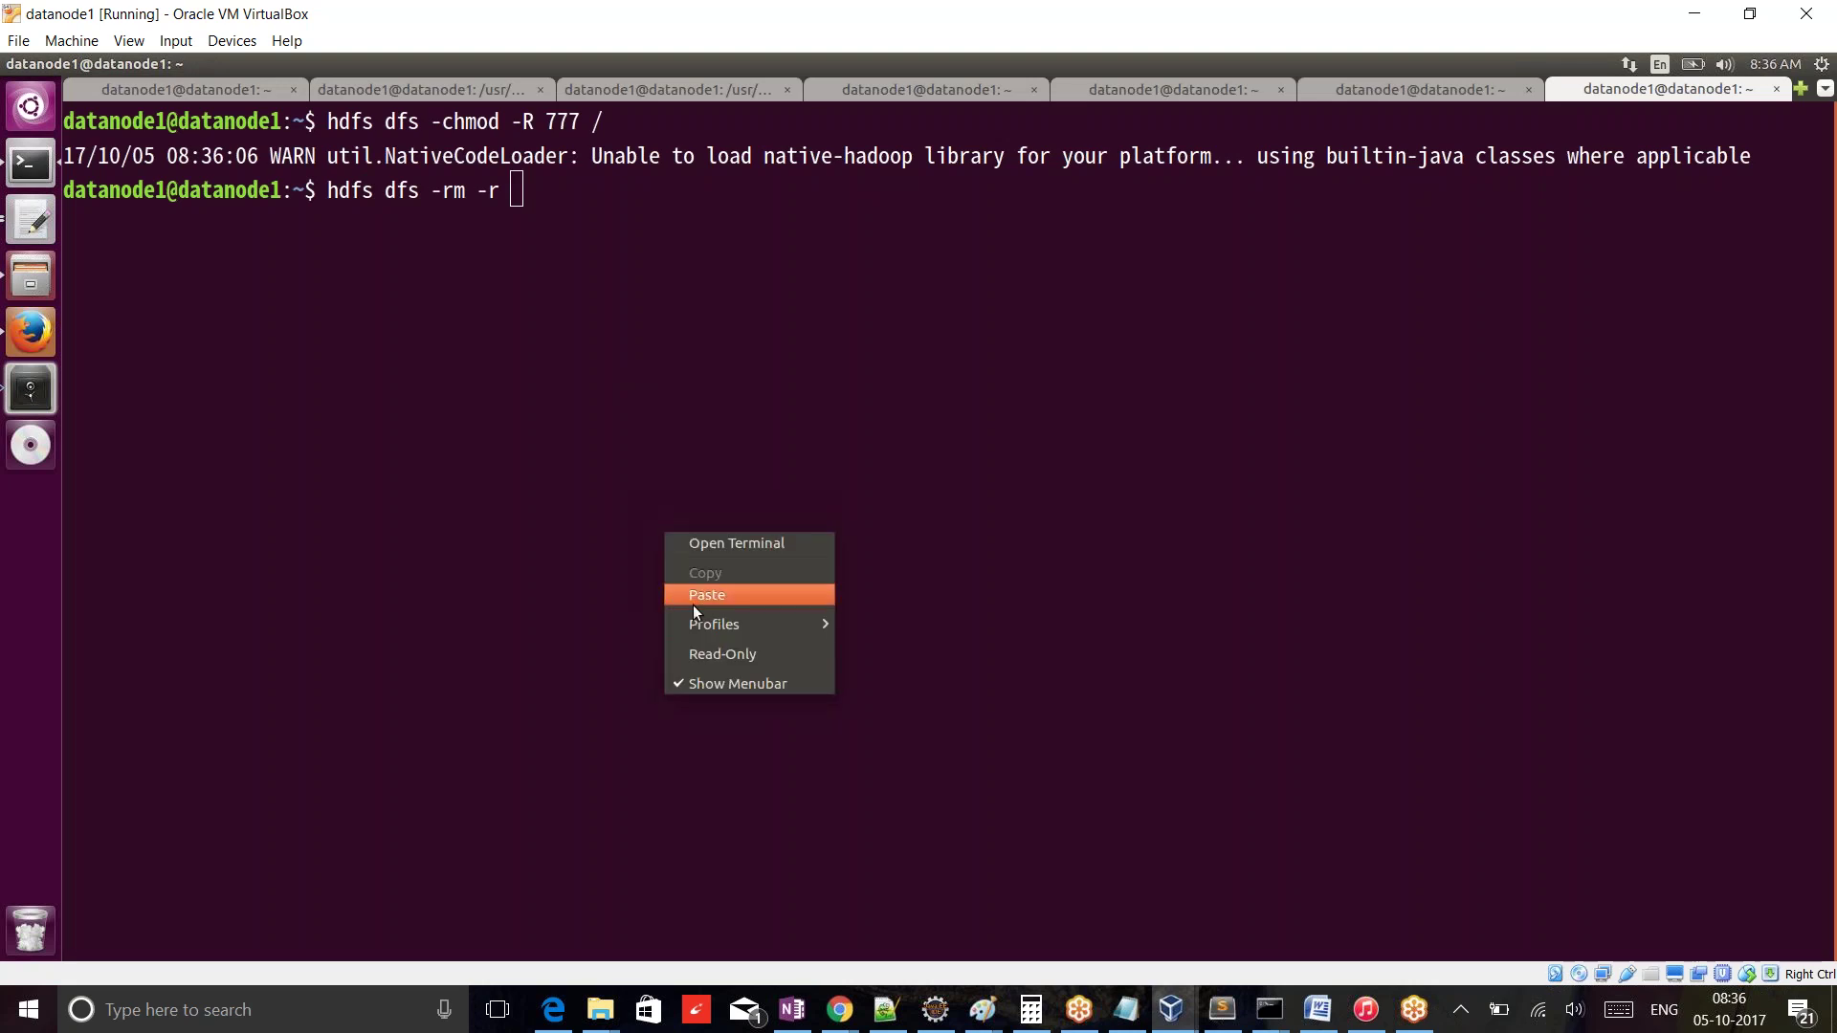
pyautogui.click(704, 601)
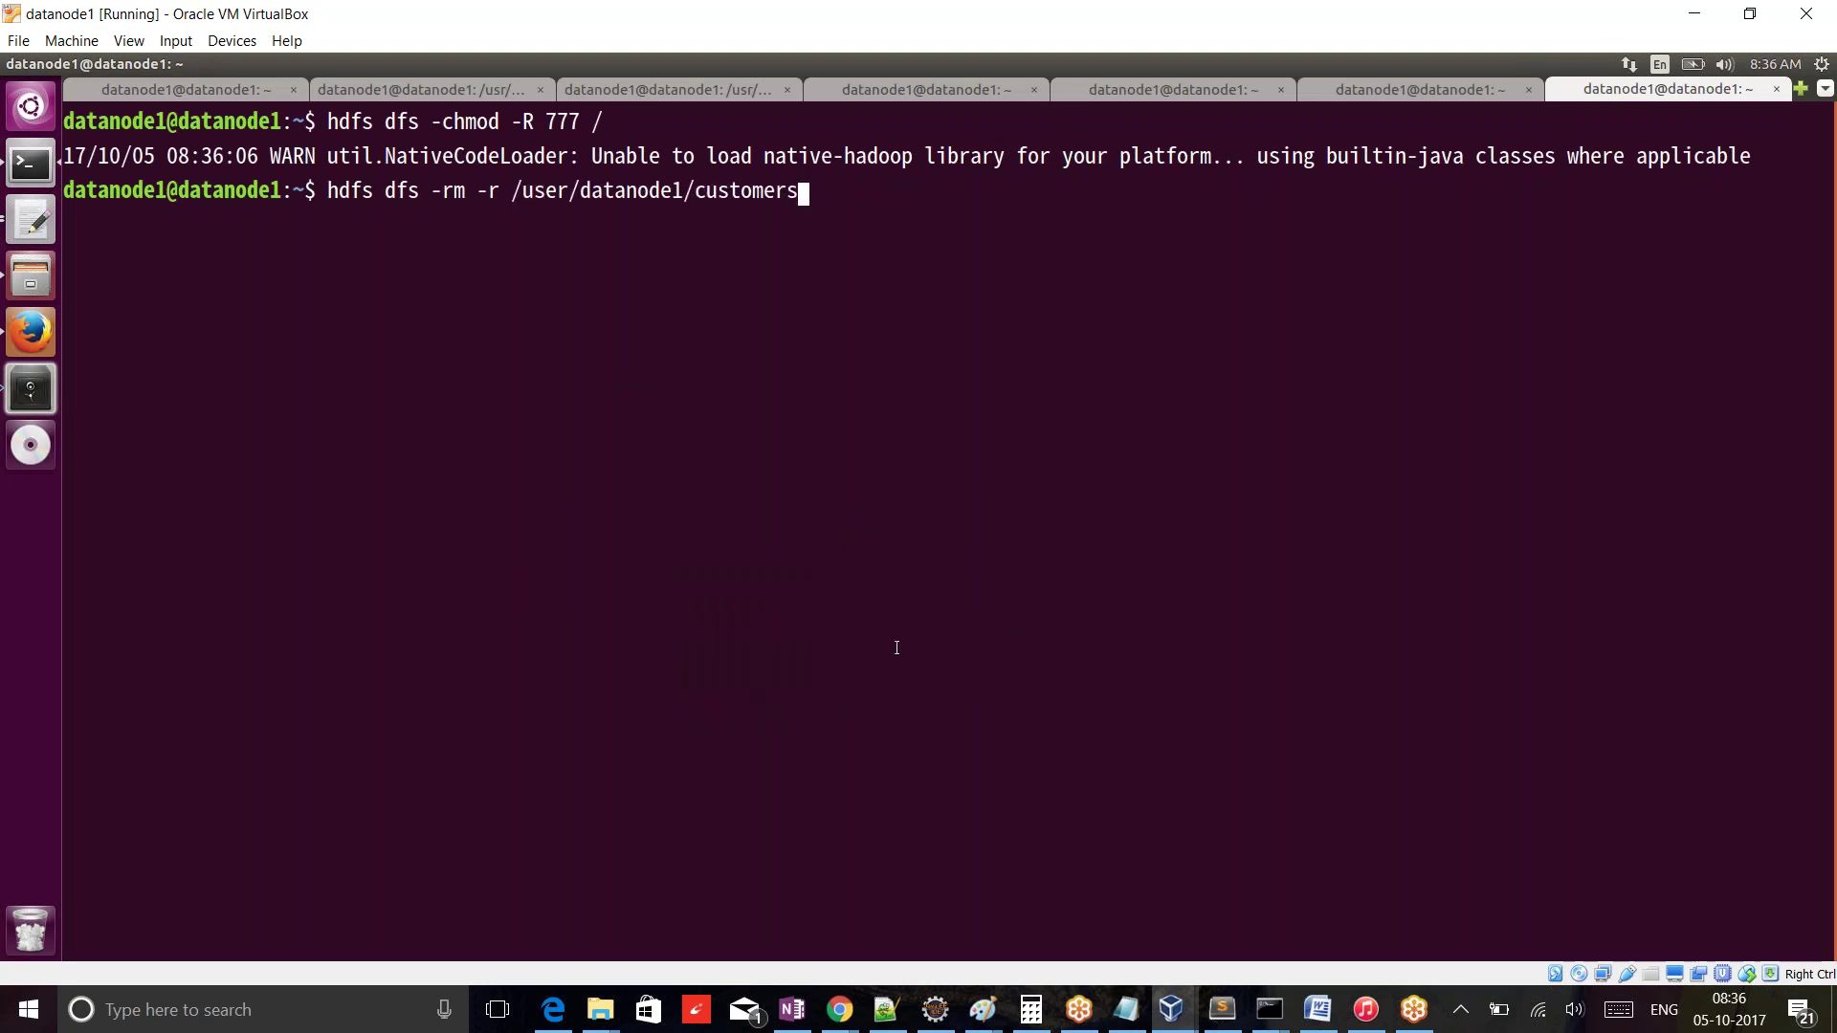
pyautogui.write('/')
pyautogui.press('Return')
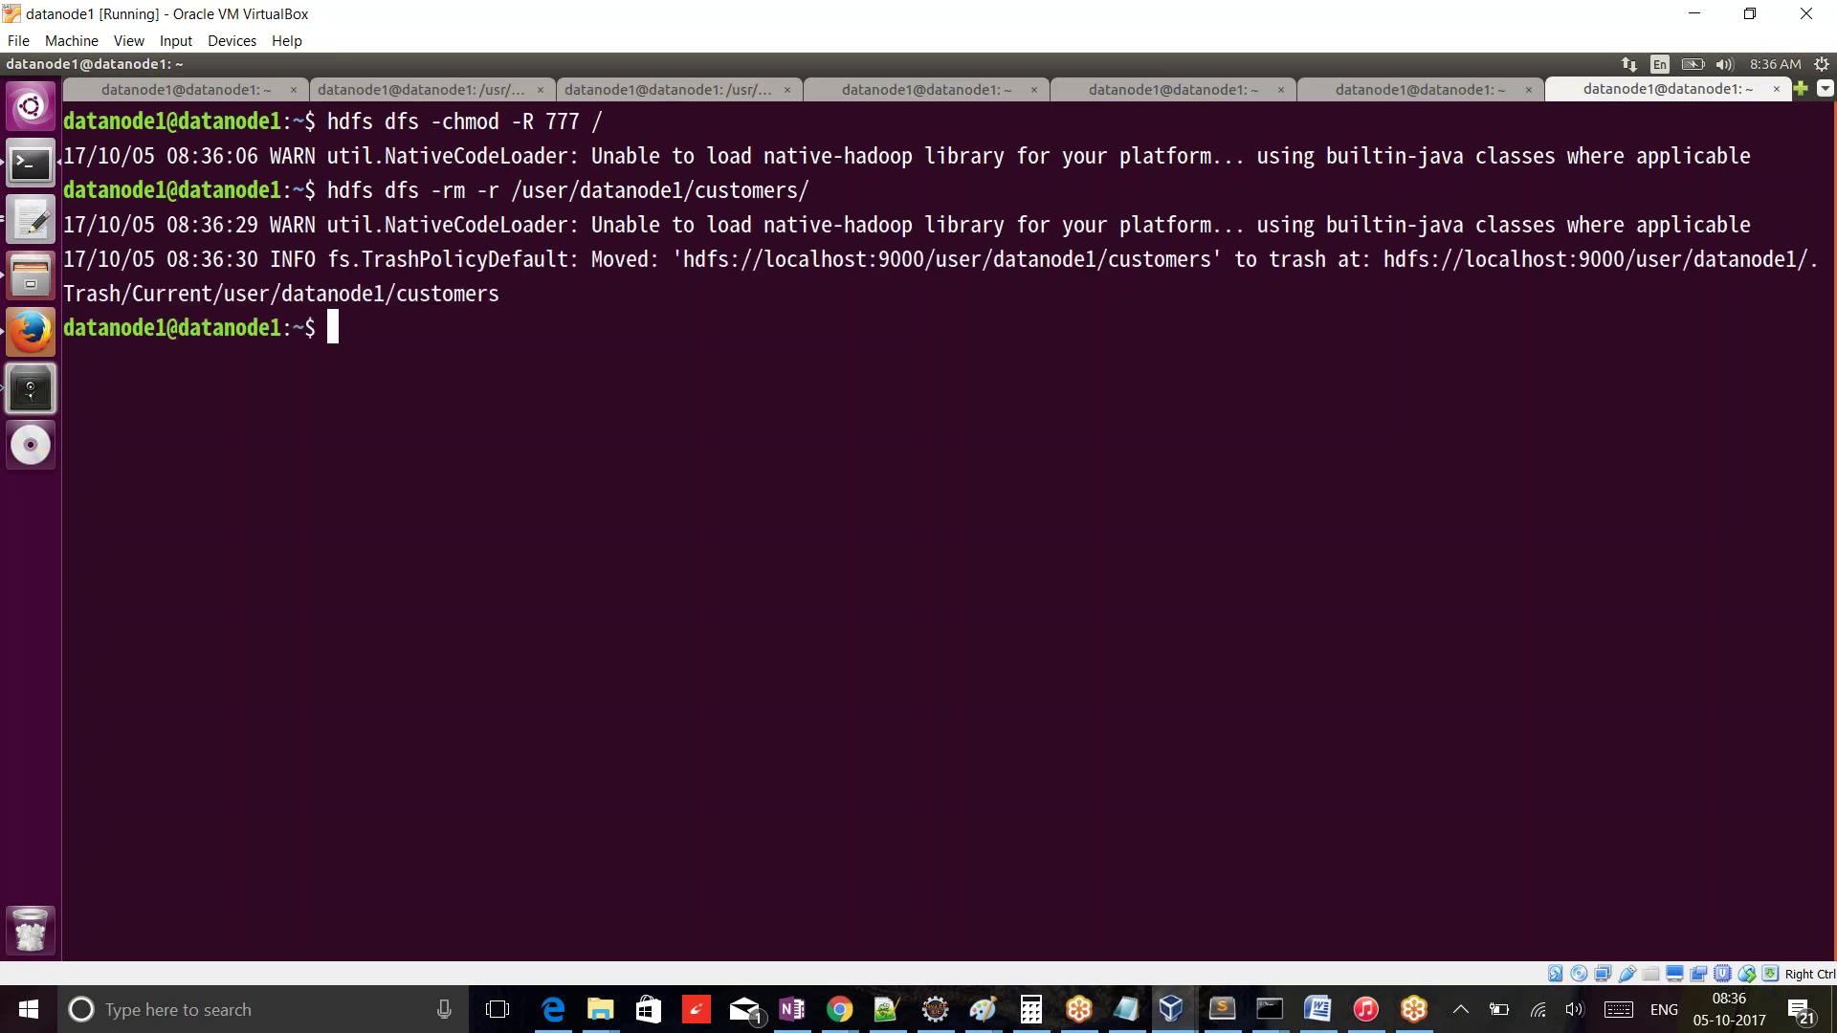
# - Run the prepared five-mapper sqoop import in its terminal session, and select the log lines from db.DBInputFormat through Running job
pyautogui.click(1415, 88)
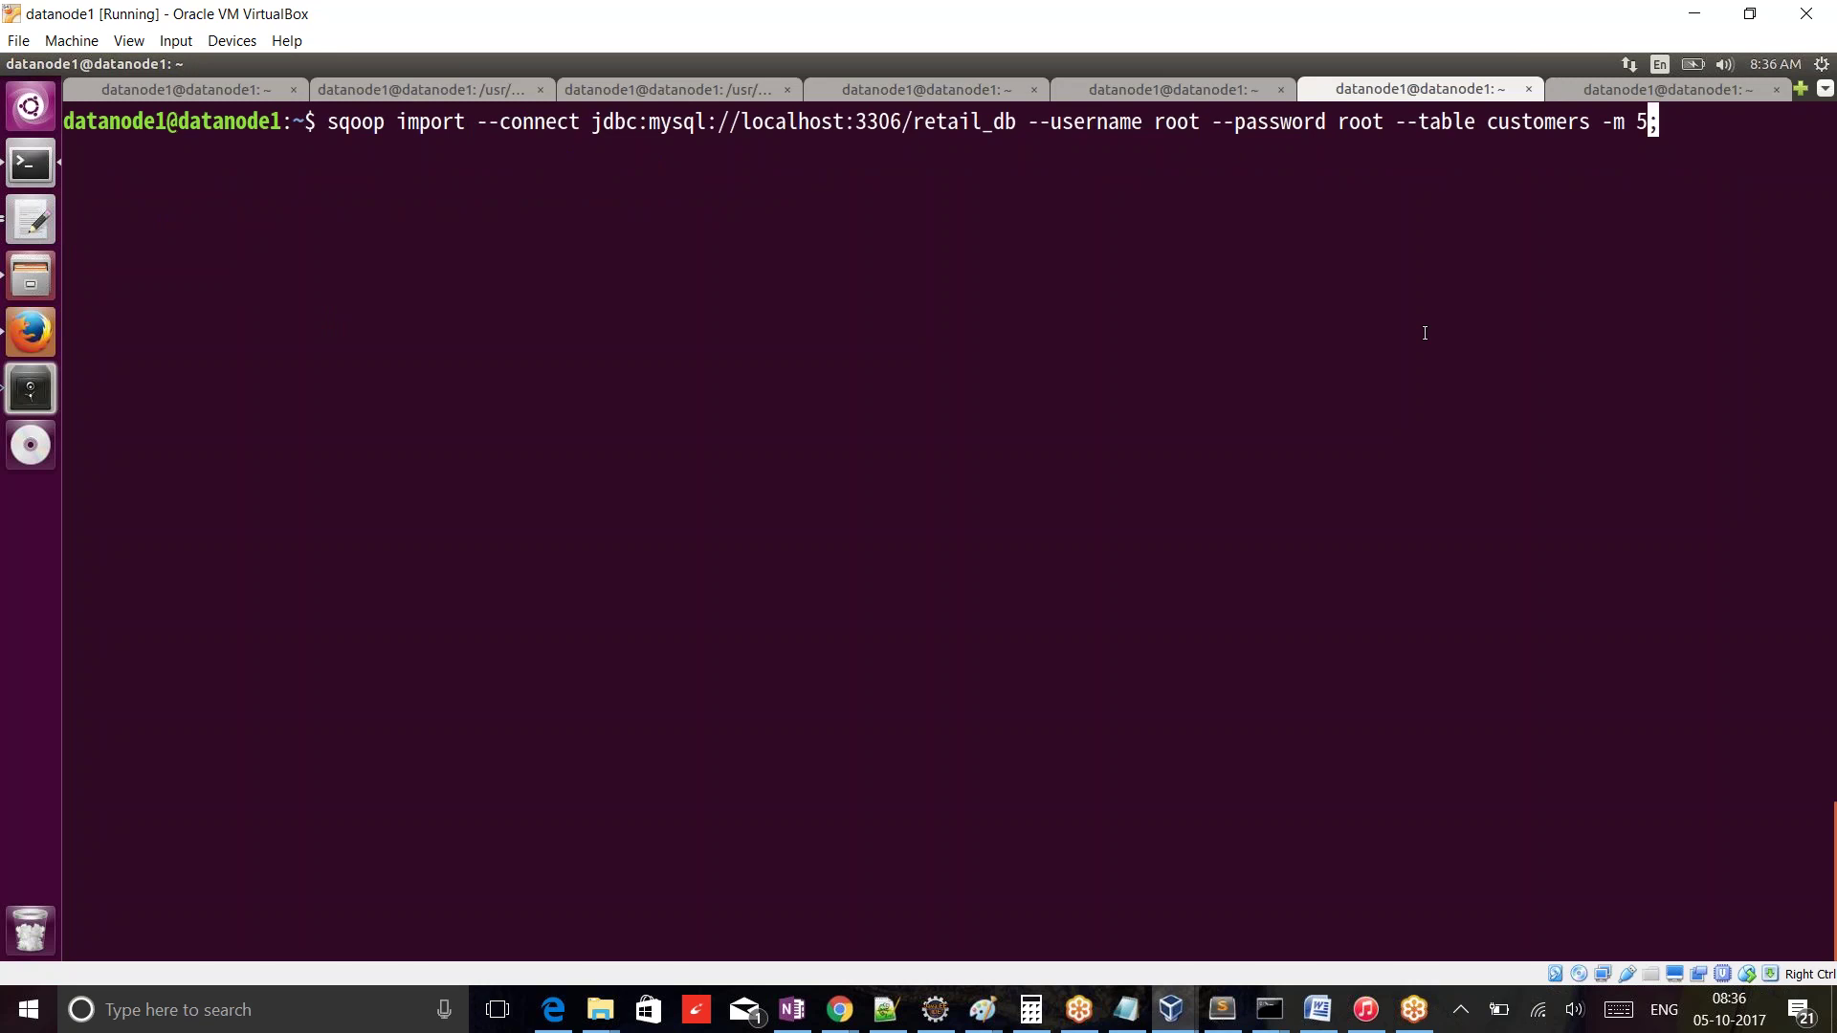
pyautogui.press('Return')
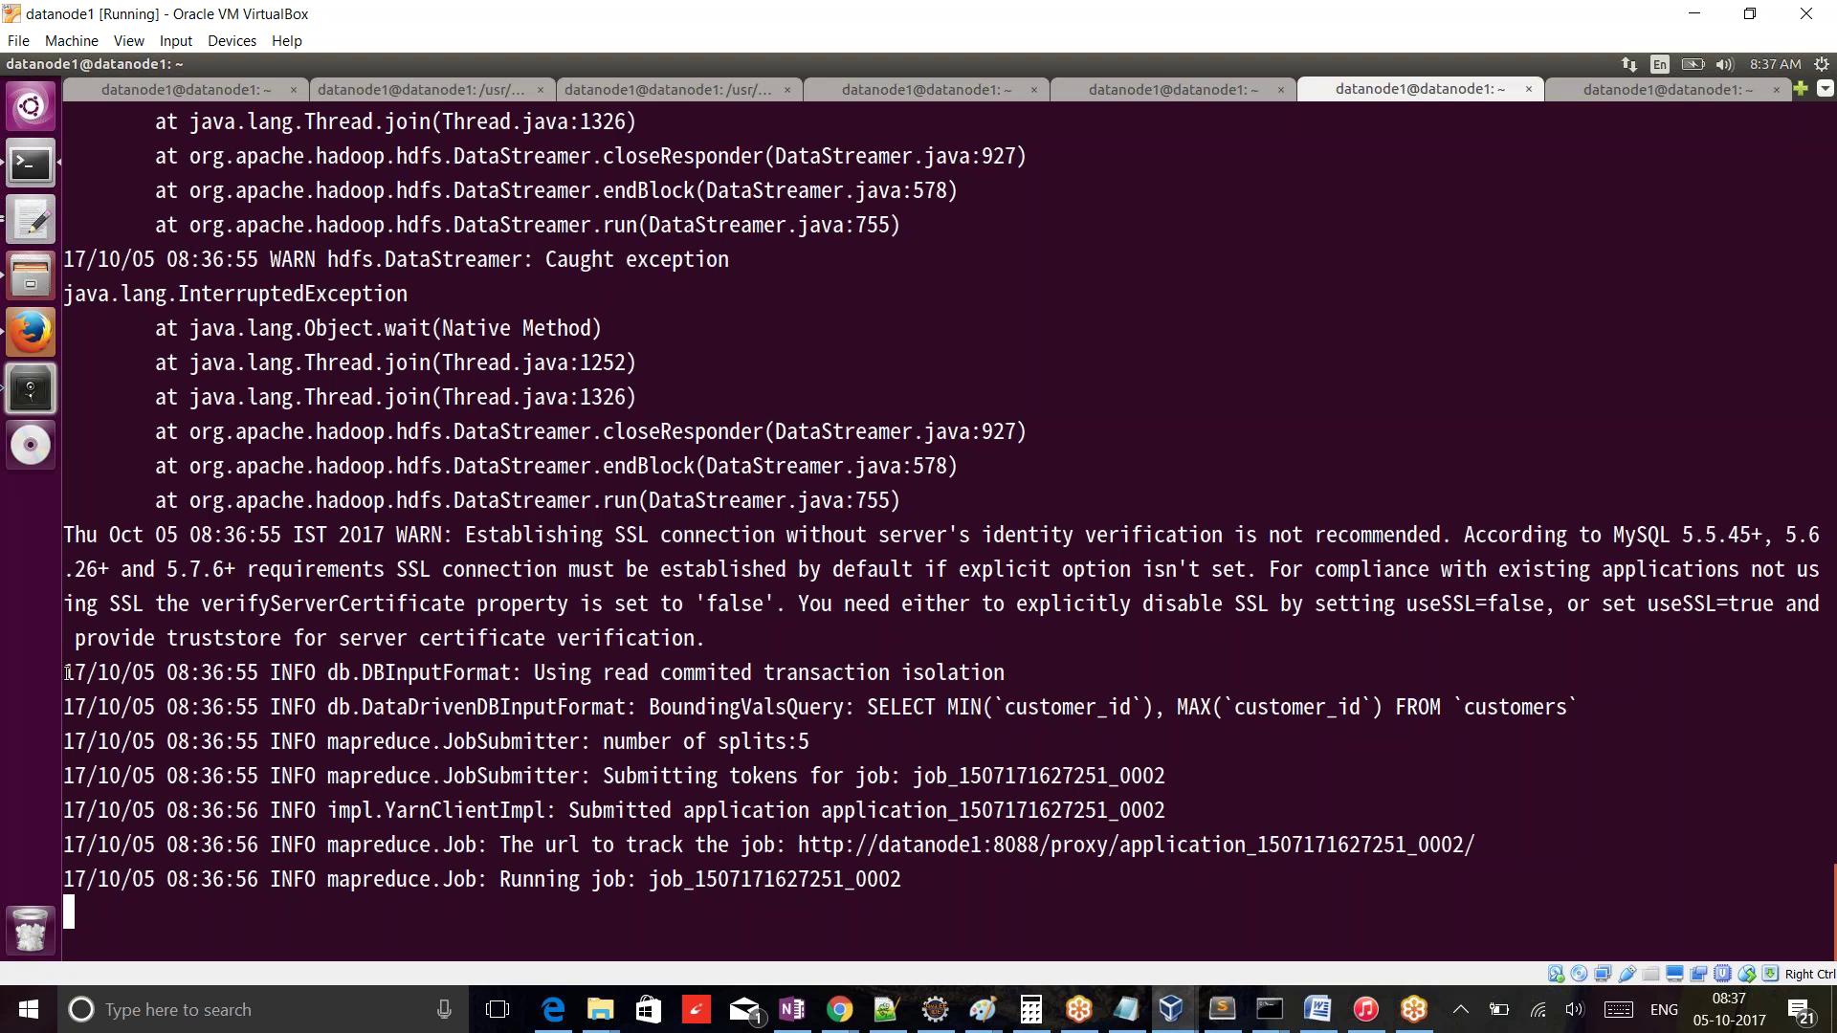
pyautogui.moveTo(64, 673); pyautogui.dragTo(1112, 876)
pyautogui.hotkey('ctrl', 'c')
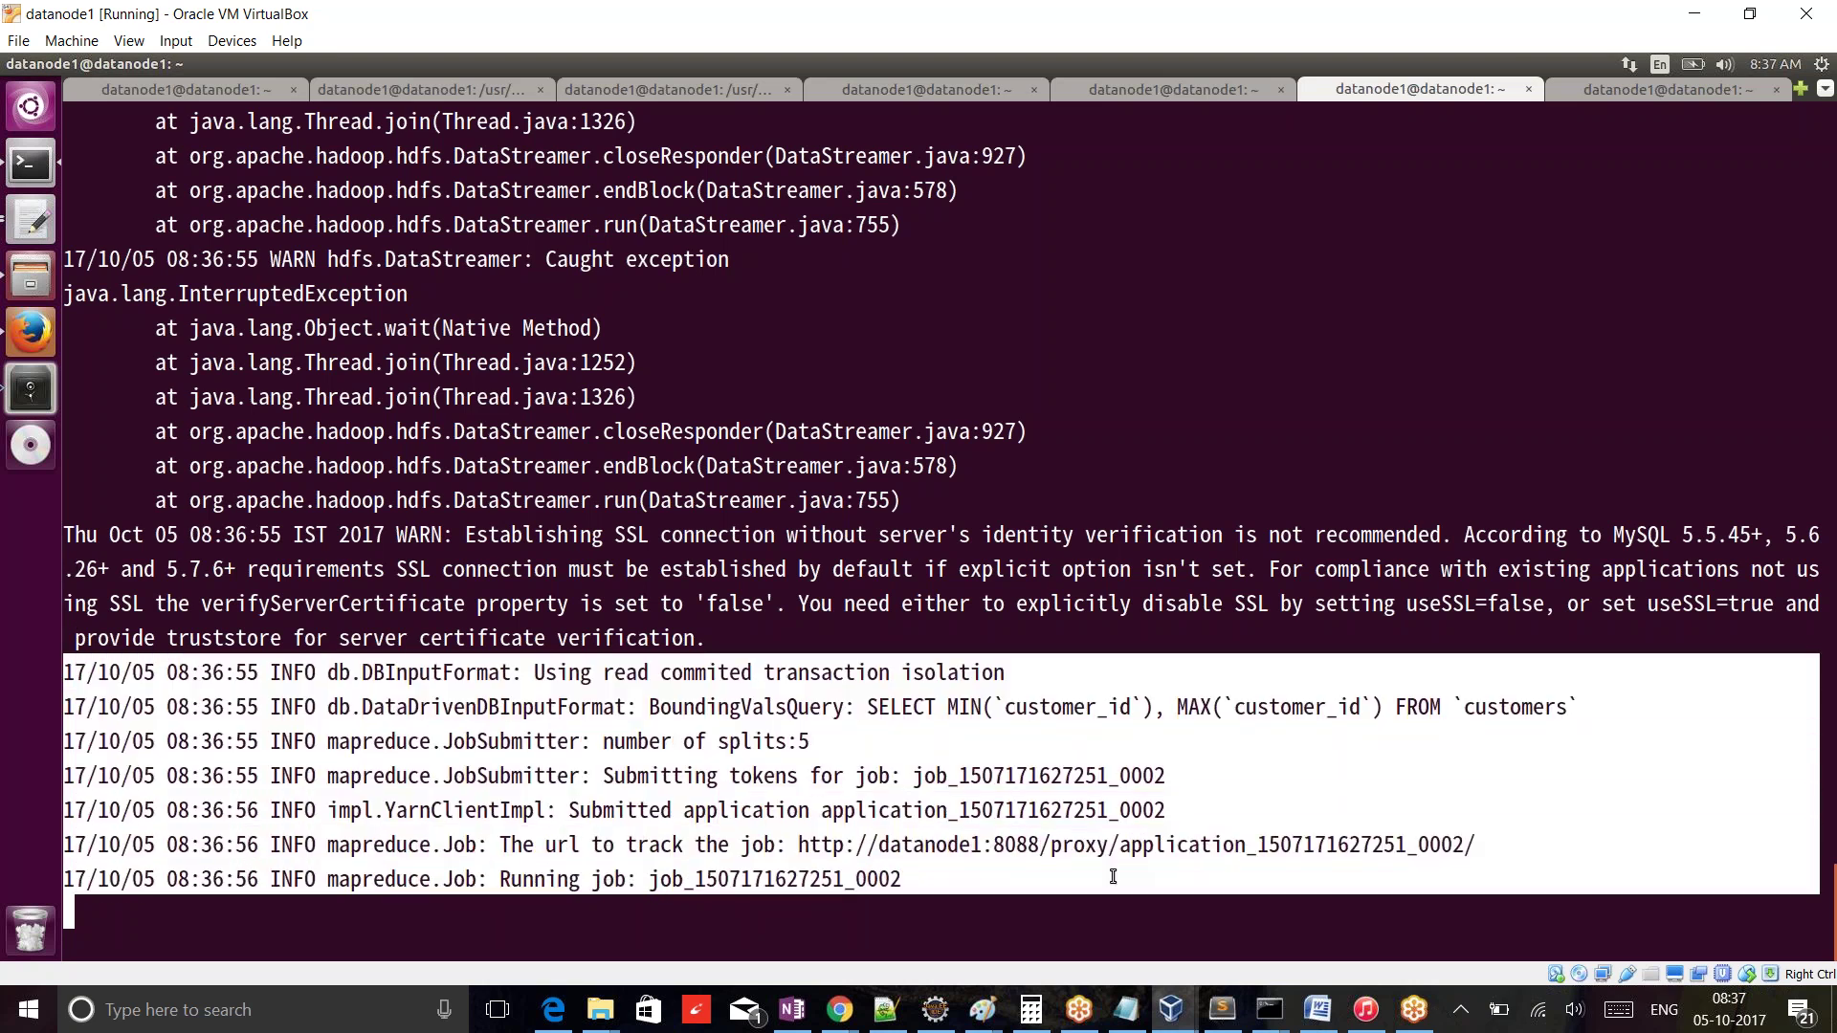
# - In gedit's Untitled Document 2, add blank lines below the first job log and paste the path /user/datanode1/customers
pyautogui.click(46, 238)
pyautogui.click(1066, 379)
pyautogui.click(1064, 315)
pyautogui.press('Return')
pyautogui.press('Return')
pyautogui.press('Return')
pyautogui.press('Return')
pyautogui.press('Return')
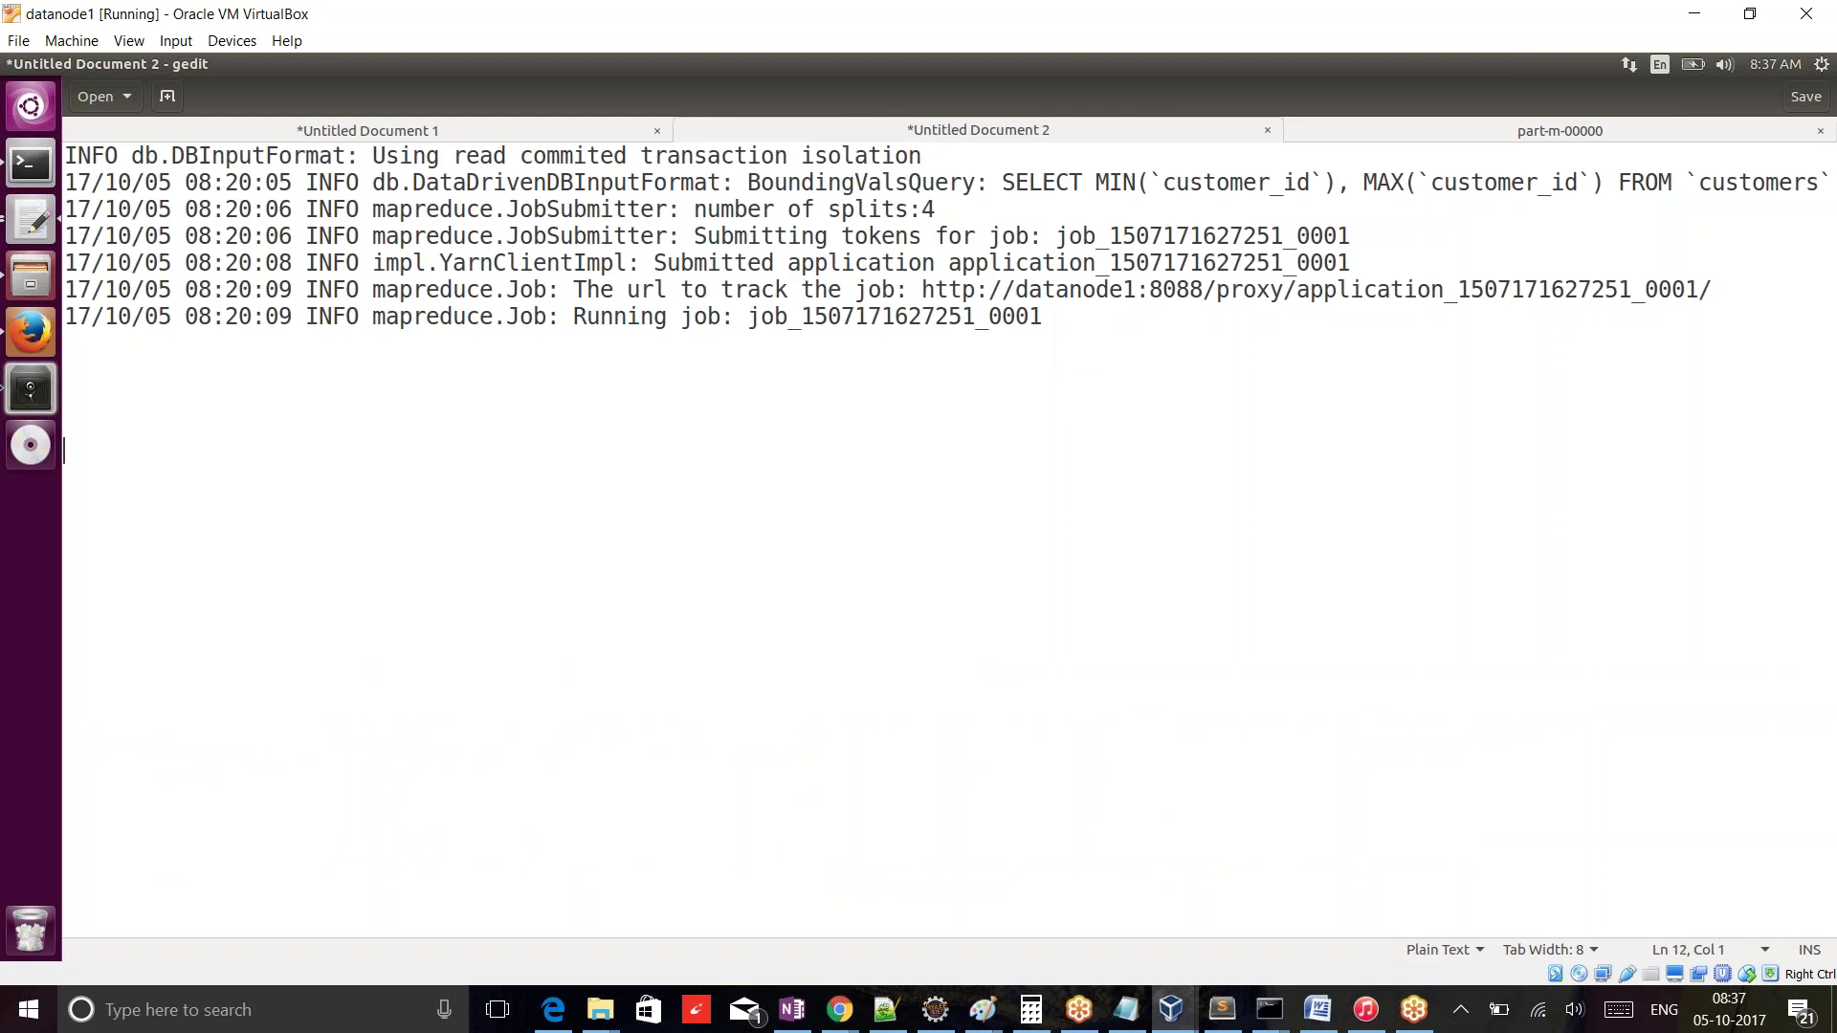
pyautogui.write('/user/datanode1/customers')
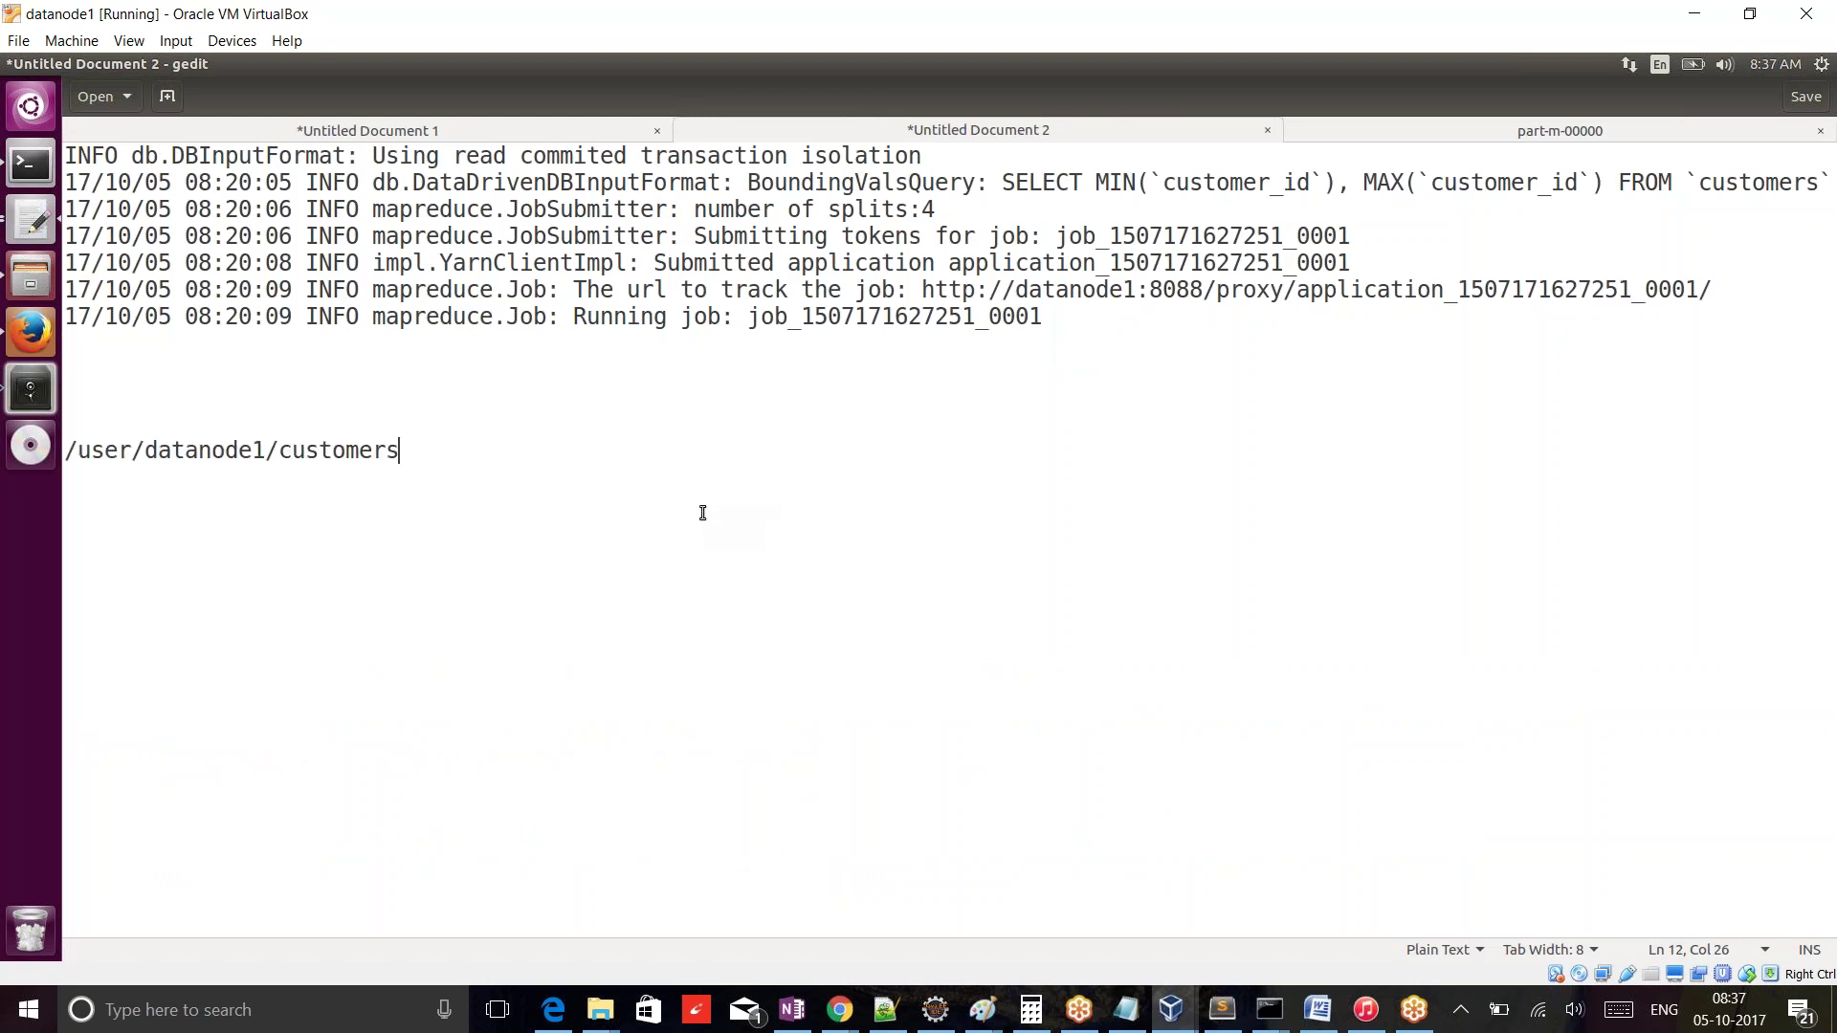
# - Copy the selected job log lines from the terminal and paste them below the customers path in Untitled Document 2
pyautogui.hotkey('alt', 'Tab')
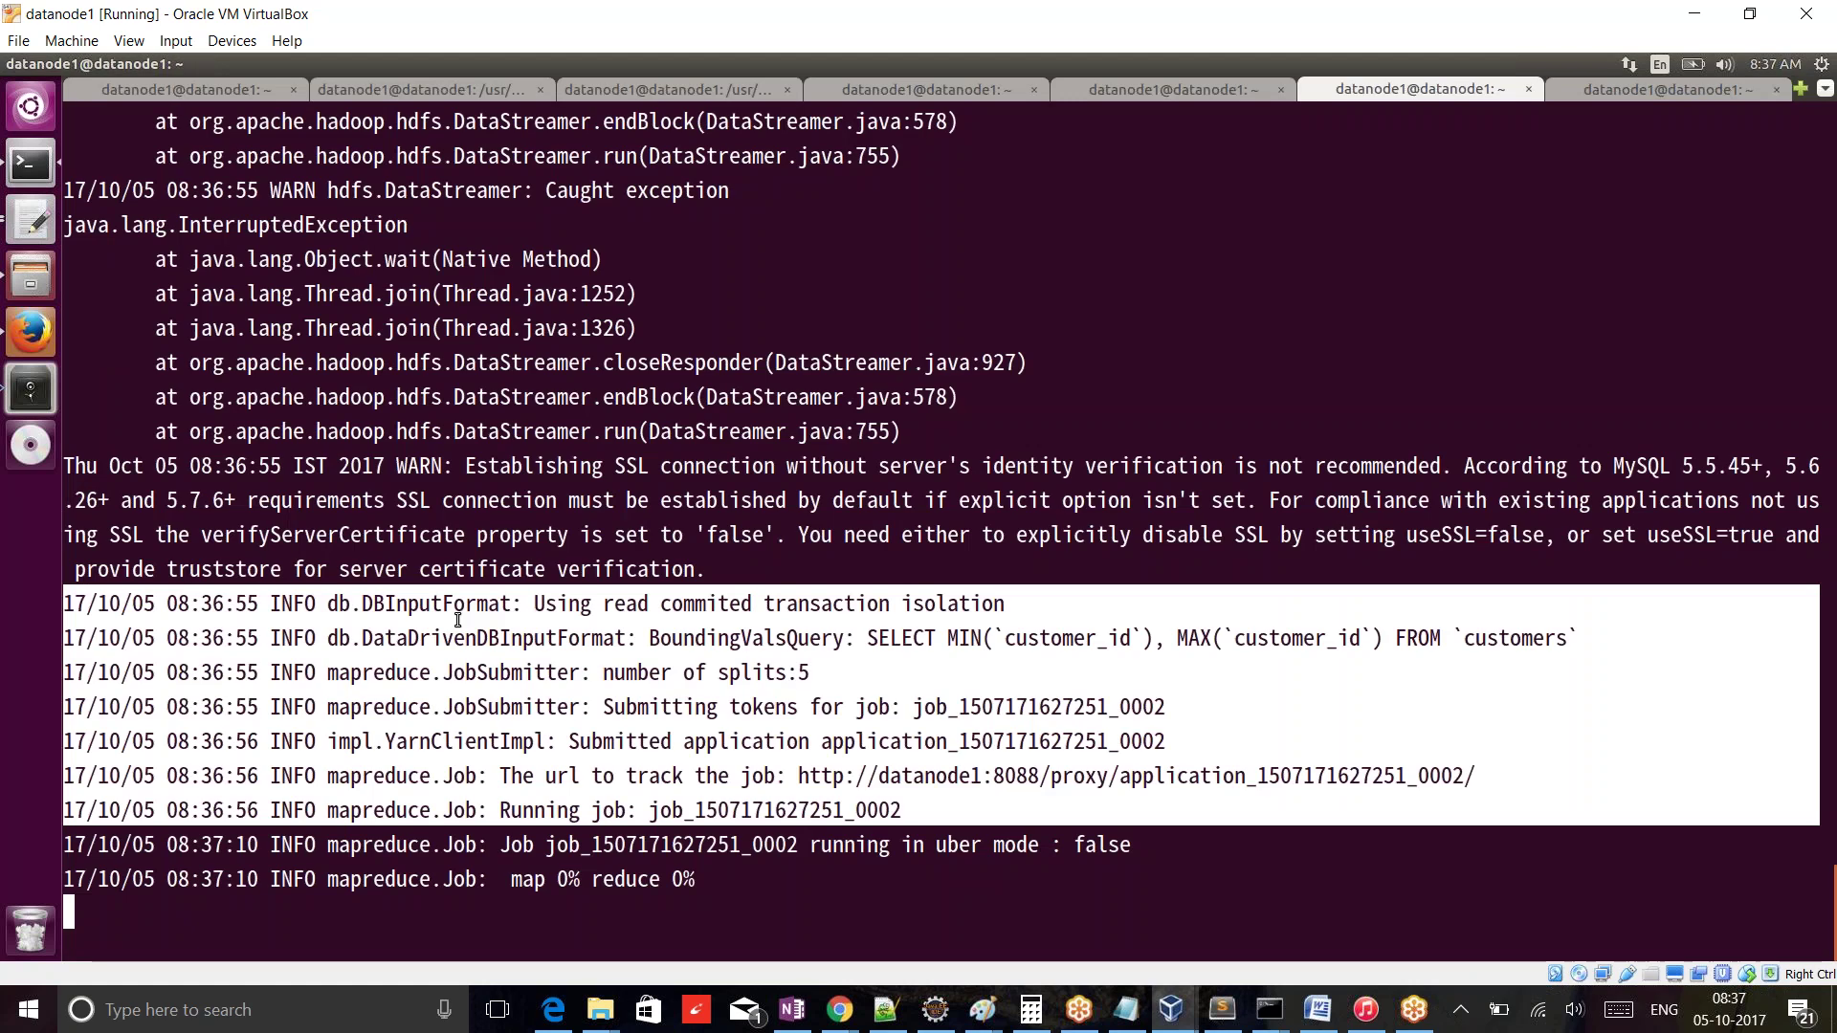
pyautogui.rightClick(503, 634)
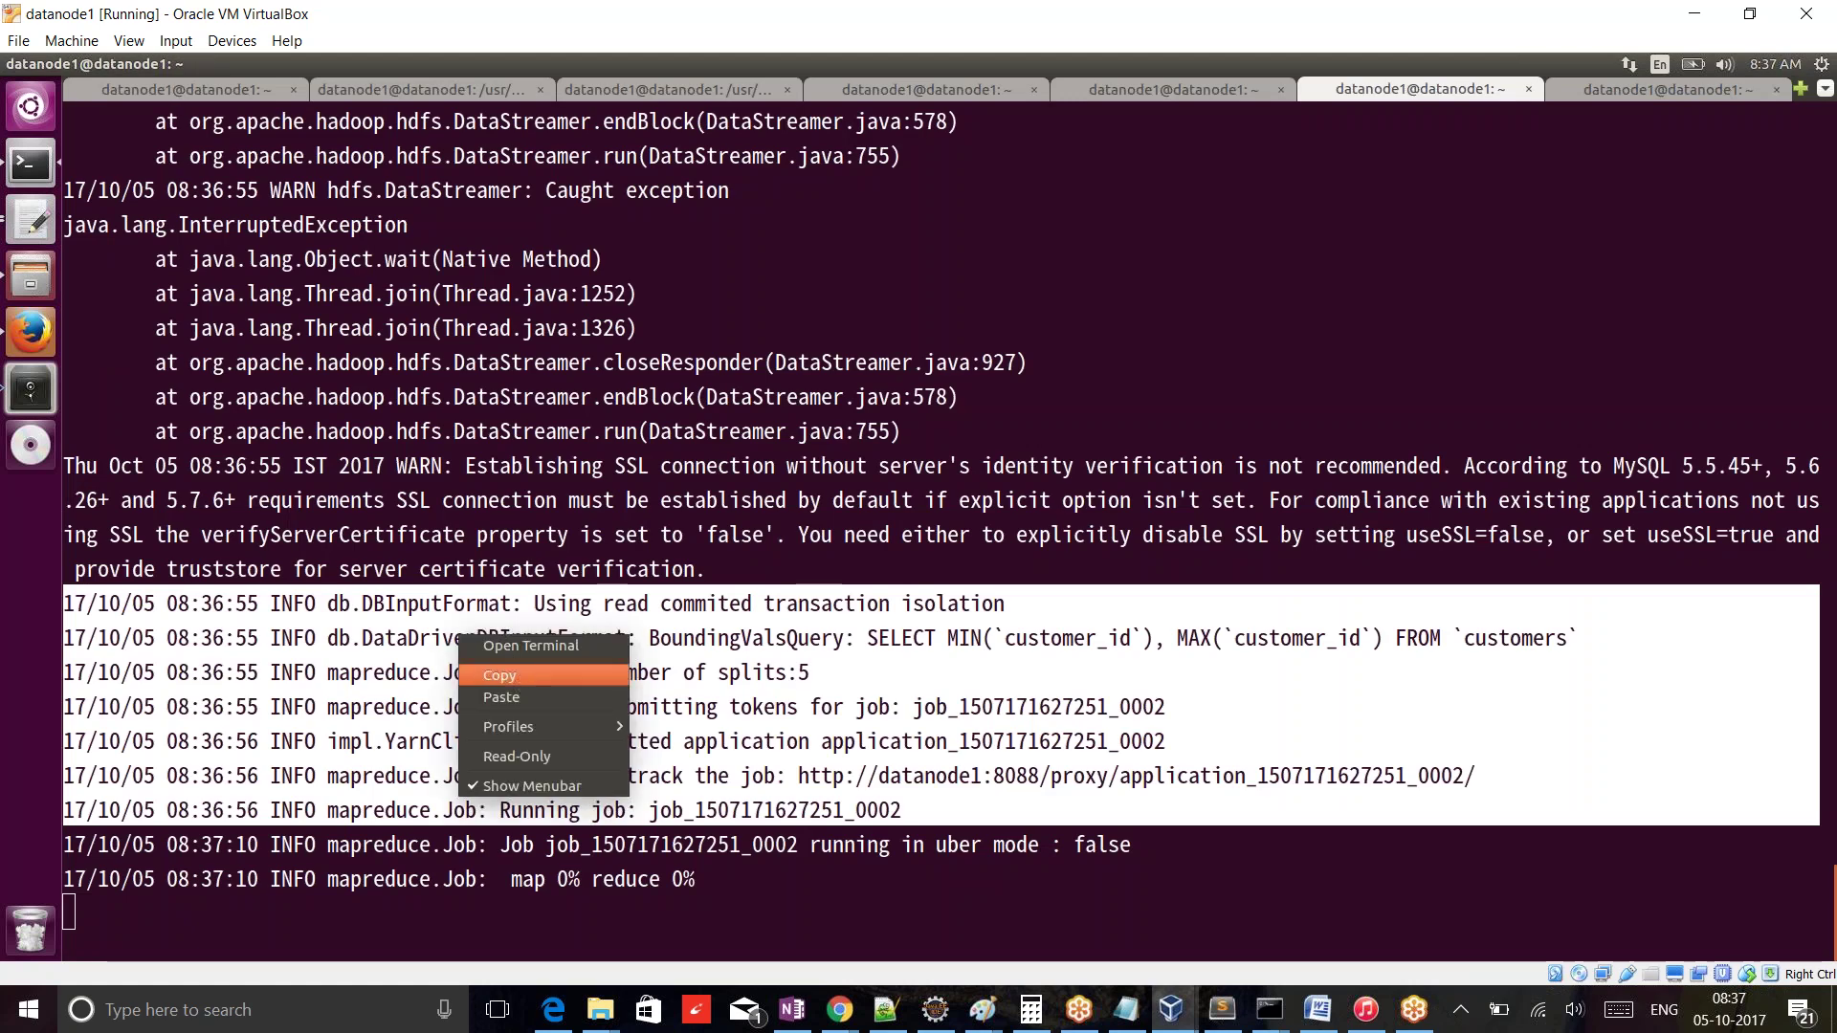
pyautogui.click(137, 402)
pyautogui.hotkey('alt', 'Tab')
pyautogui.press('Return')
pyautogui.press('Return')
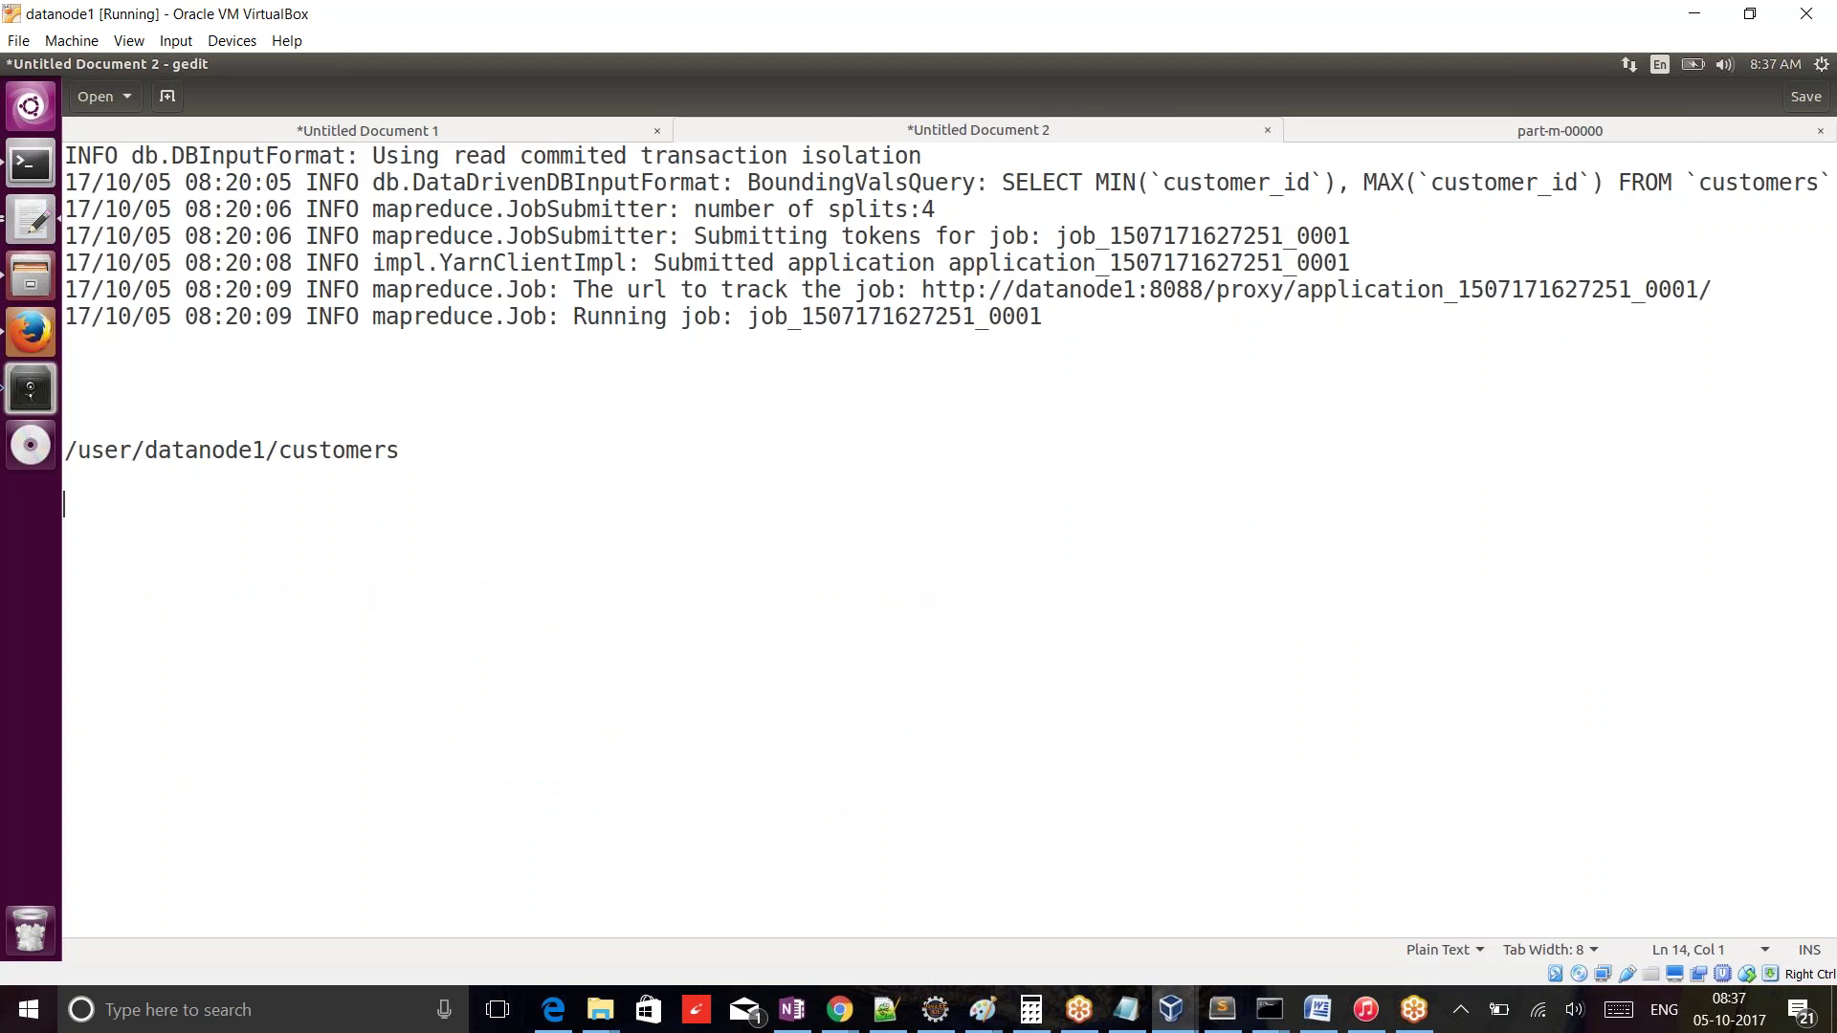
pyautogui.hotkey('ctrl', 'v')
# - Compare the number of splits in the two job logs, and highlight that entry in the new log
pyautogui.click(924, 562)
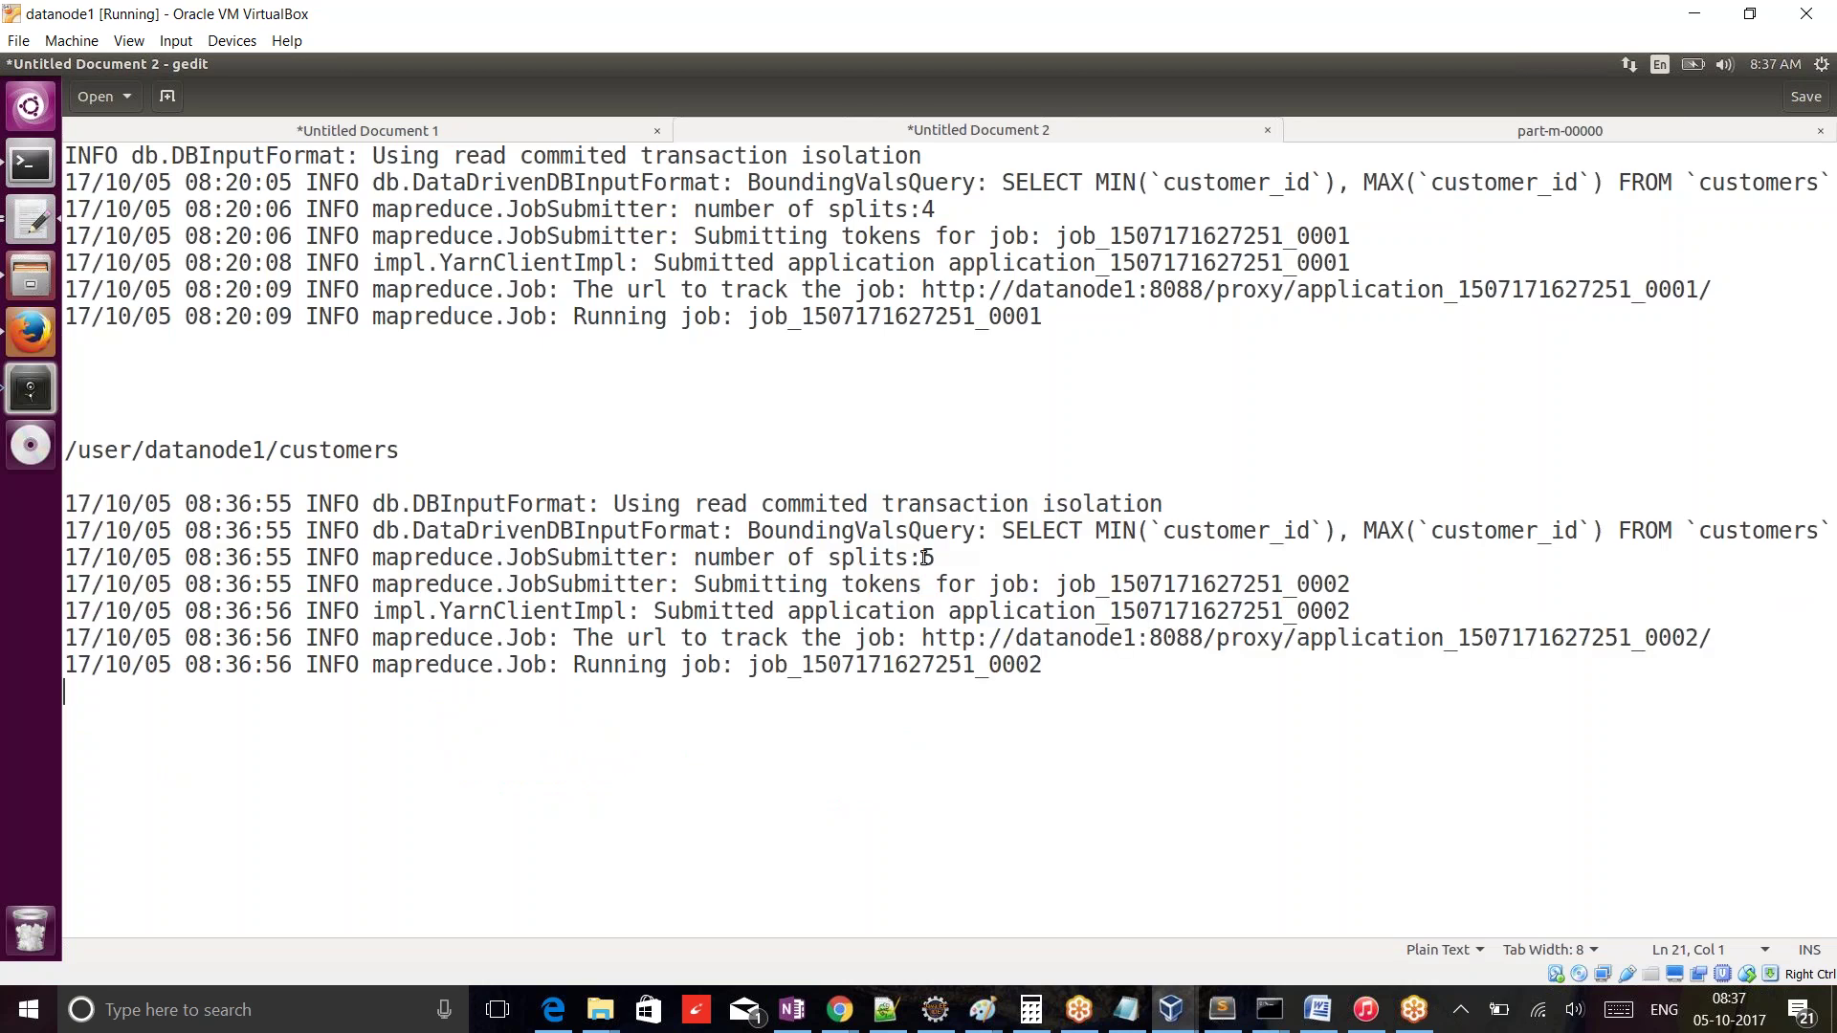
pyautogui.keyDown('shift'); pyautogui.click(836, 557); pyautogui.keyUp('shift')
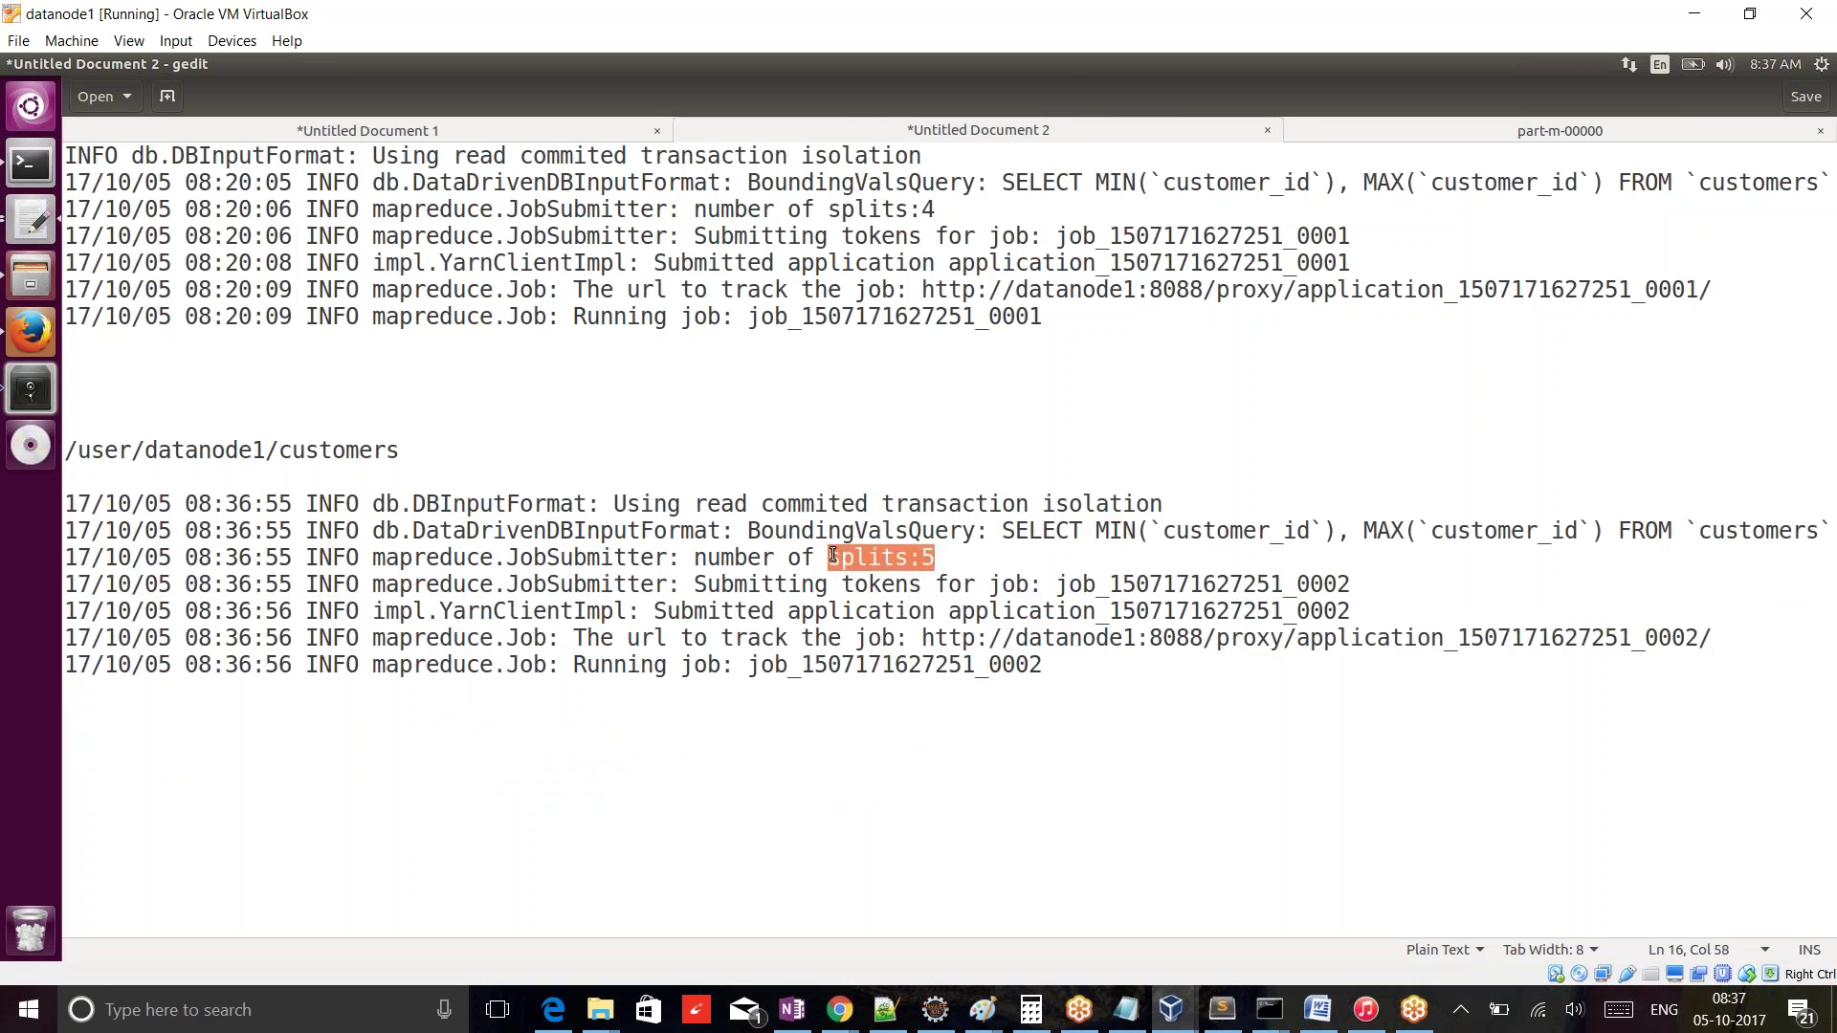
pyautogui.moveTo(937, 208); pyautogui.dragTo(802, 208)
pyautogui.click(693, 557)
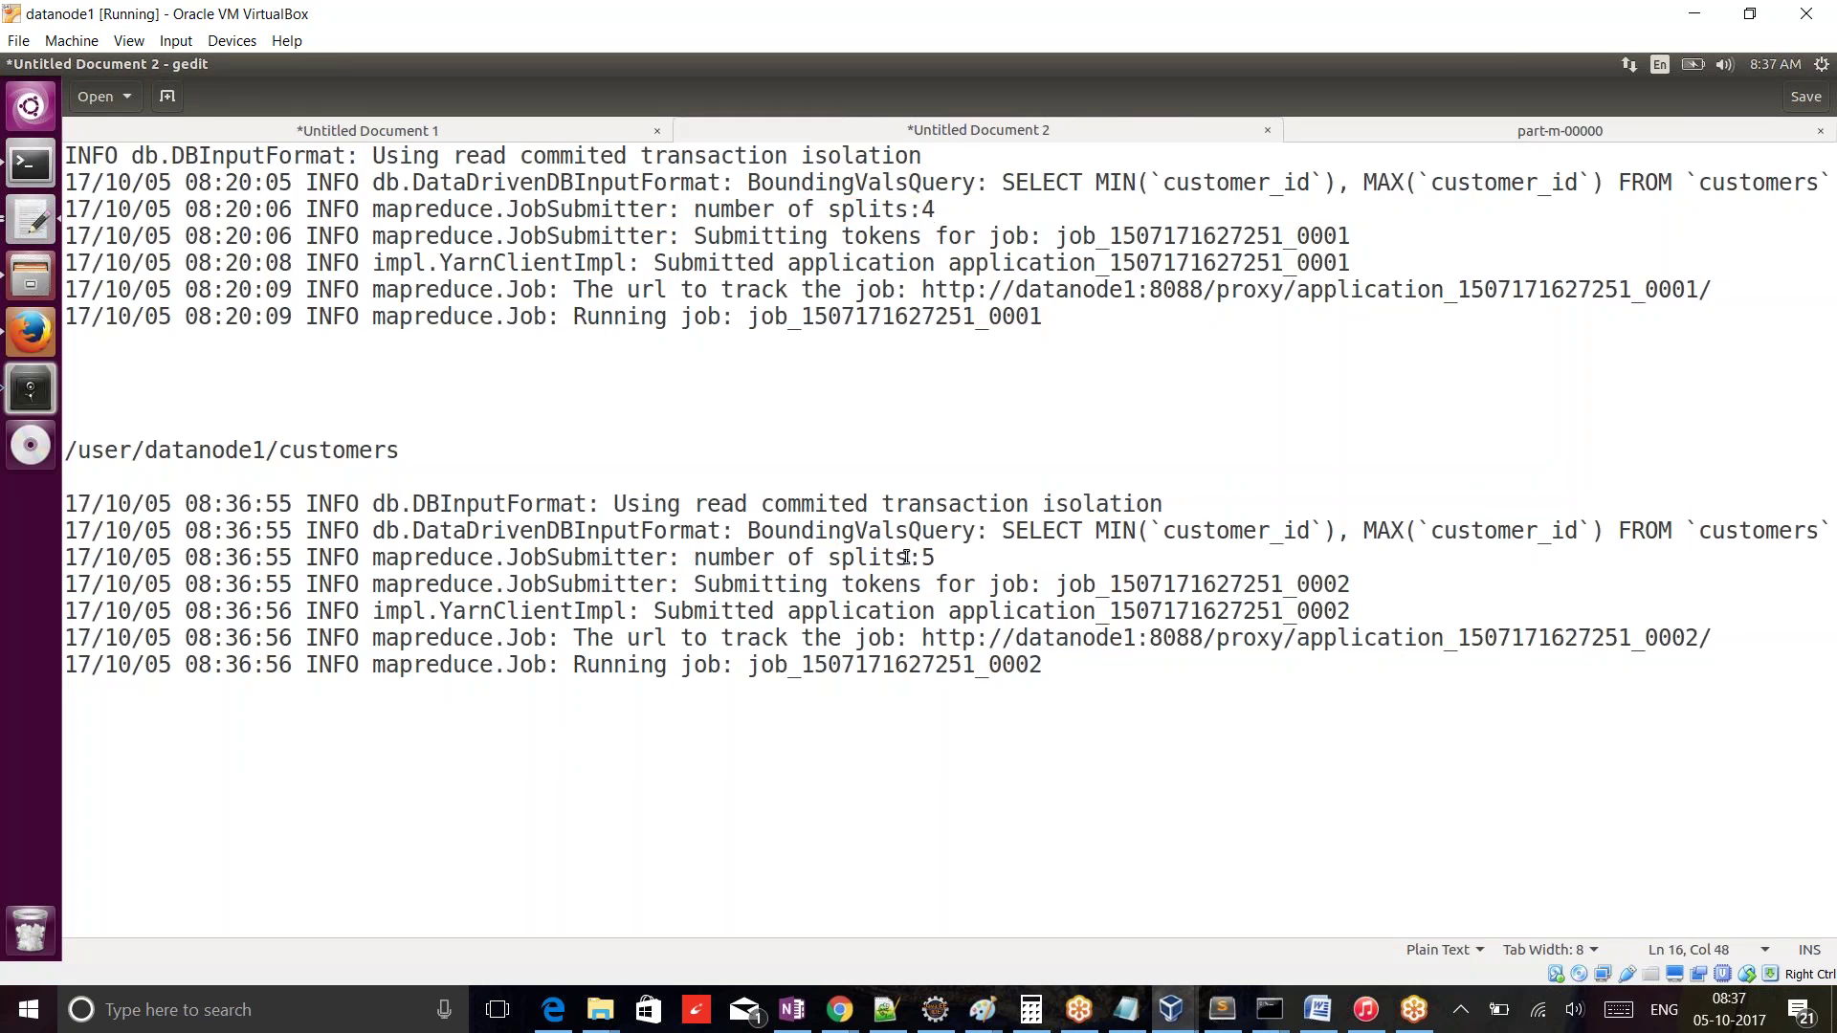
pyautogui.keyDown('shift'); pyautogui.click(938, 556); pyautogui.keyUp('shift')
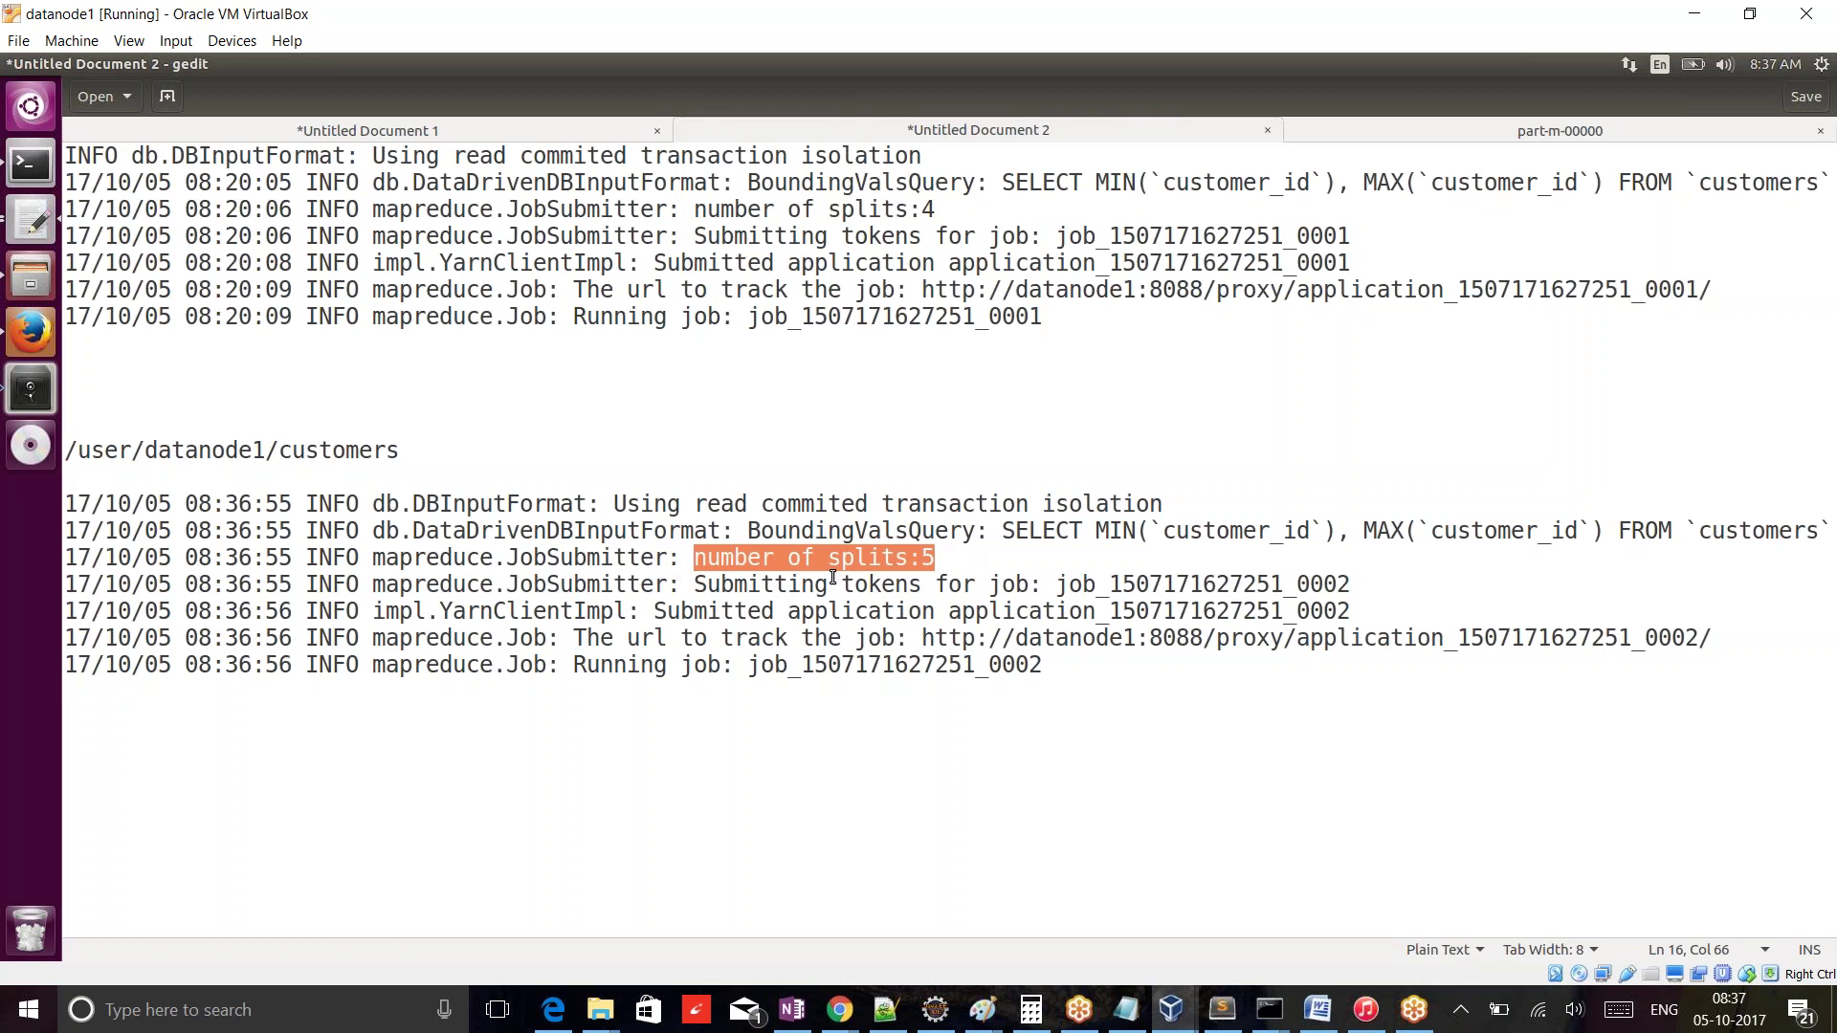
# - Reload the /user/datanode1/customers listing in Firefox, and check the import job's progress in the terminal
pyautogui.click(27, 342)
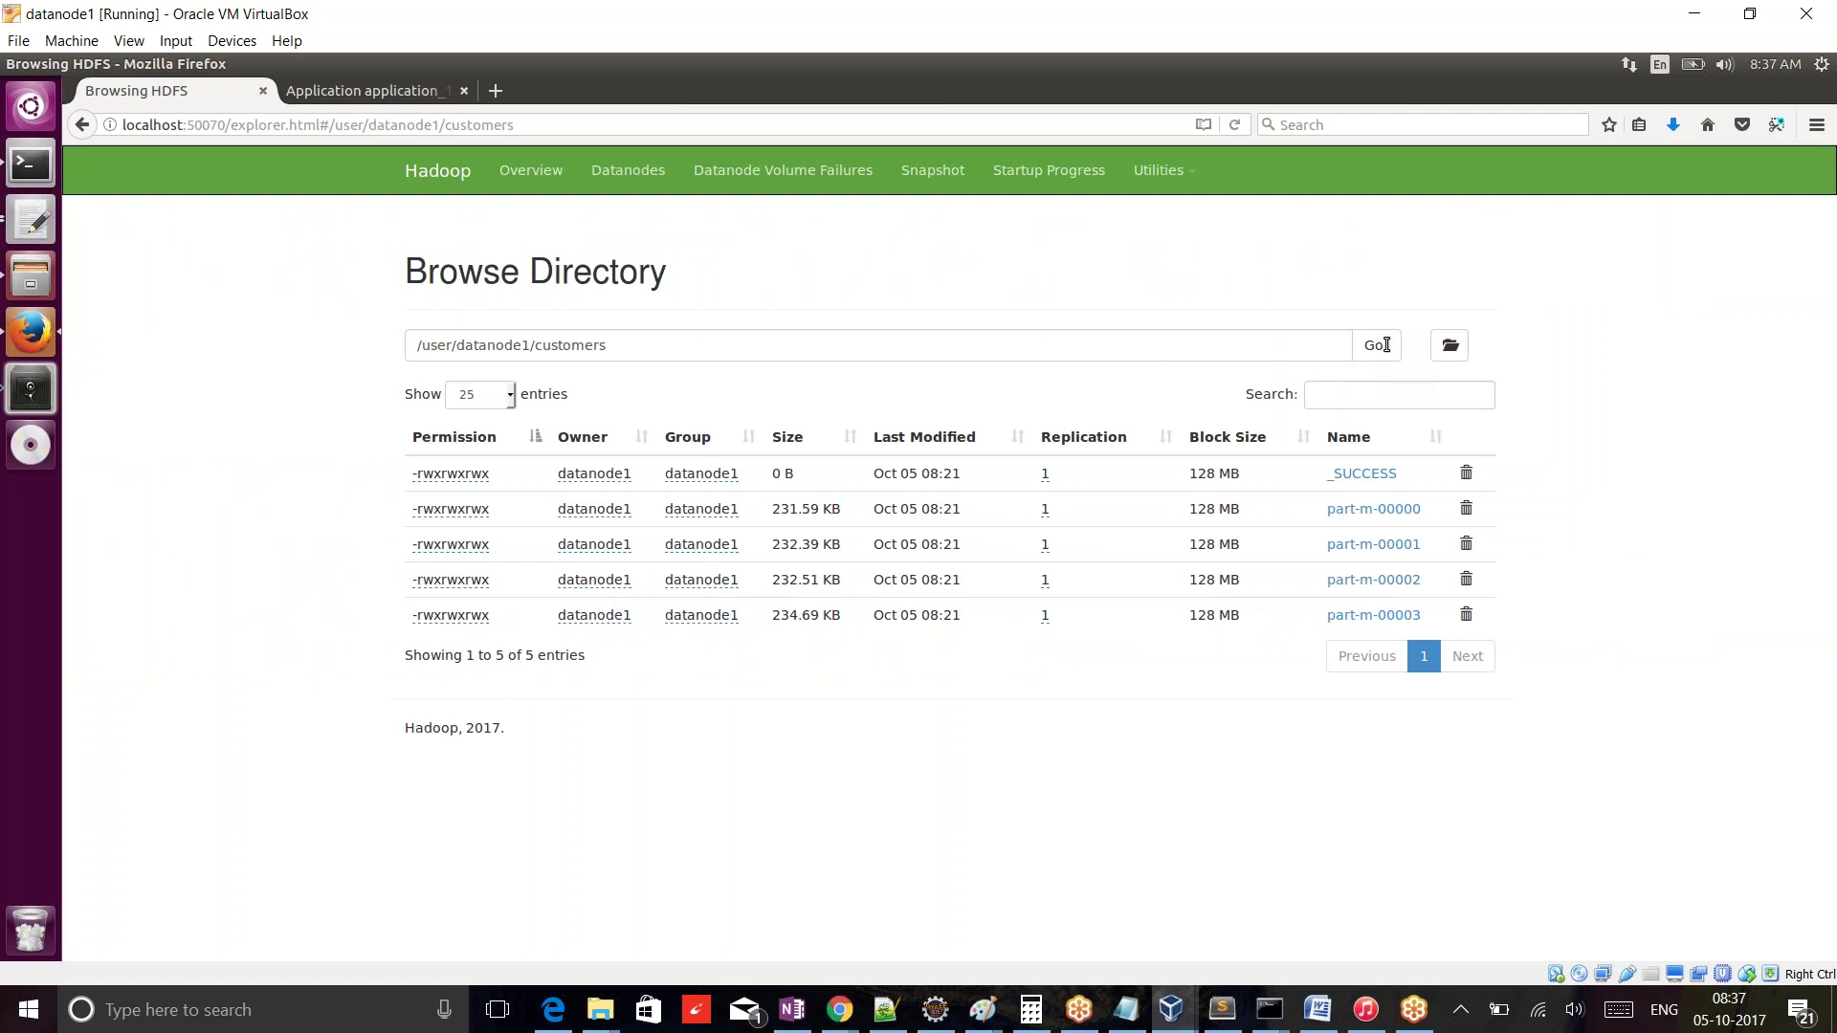
pyautogui.hotkey('ctrl', 'a')
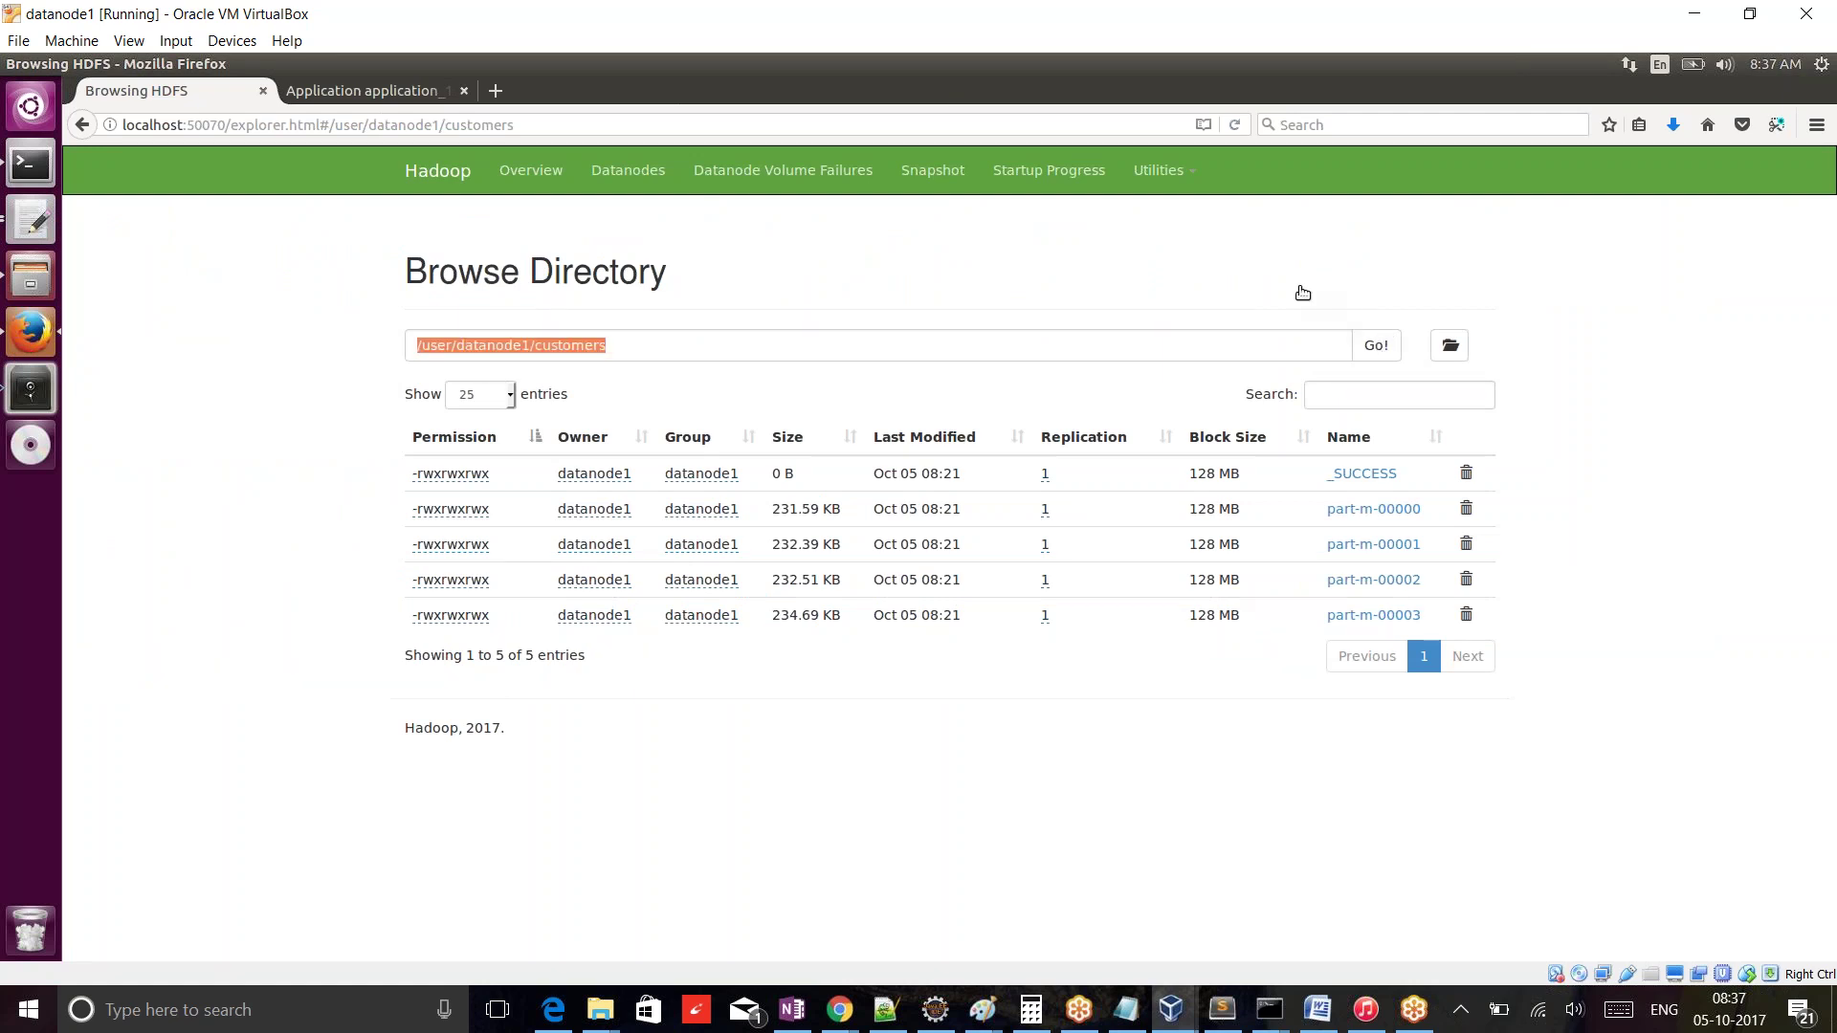
pyautogui.click(1374, 349)
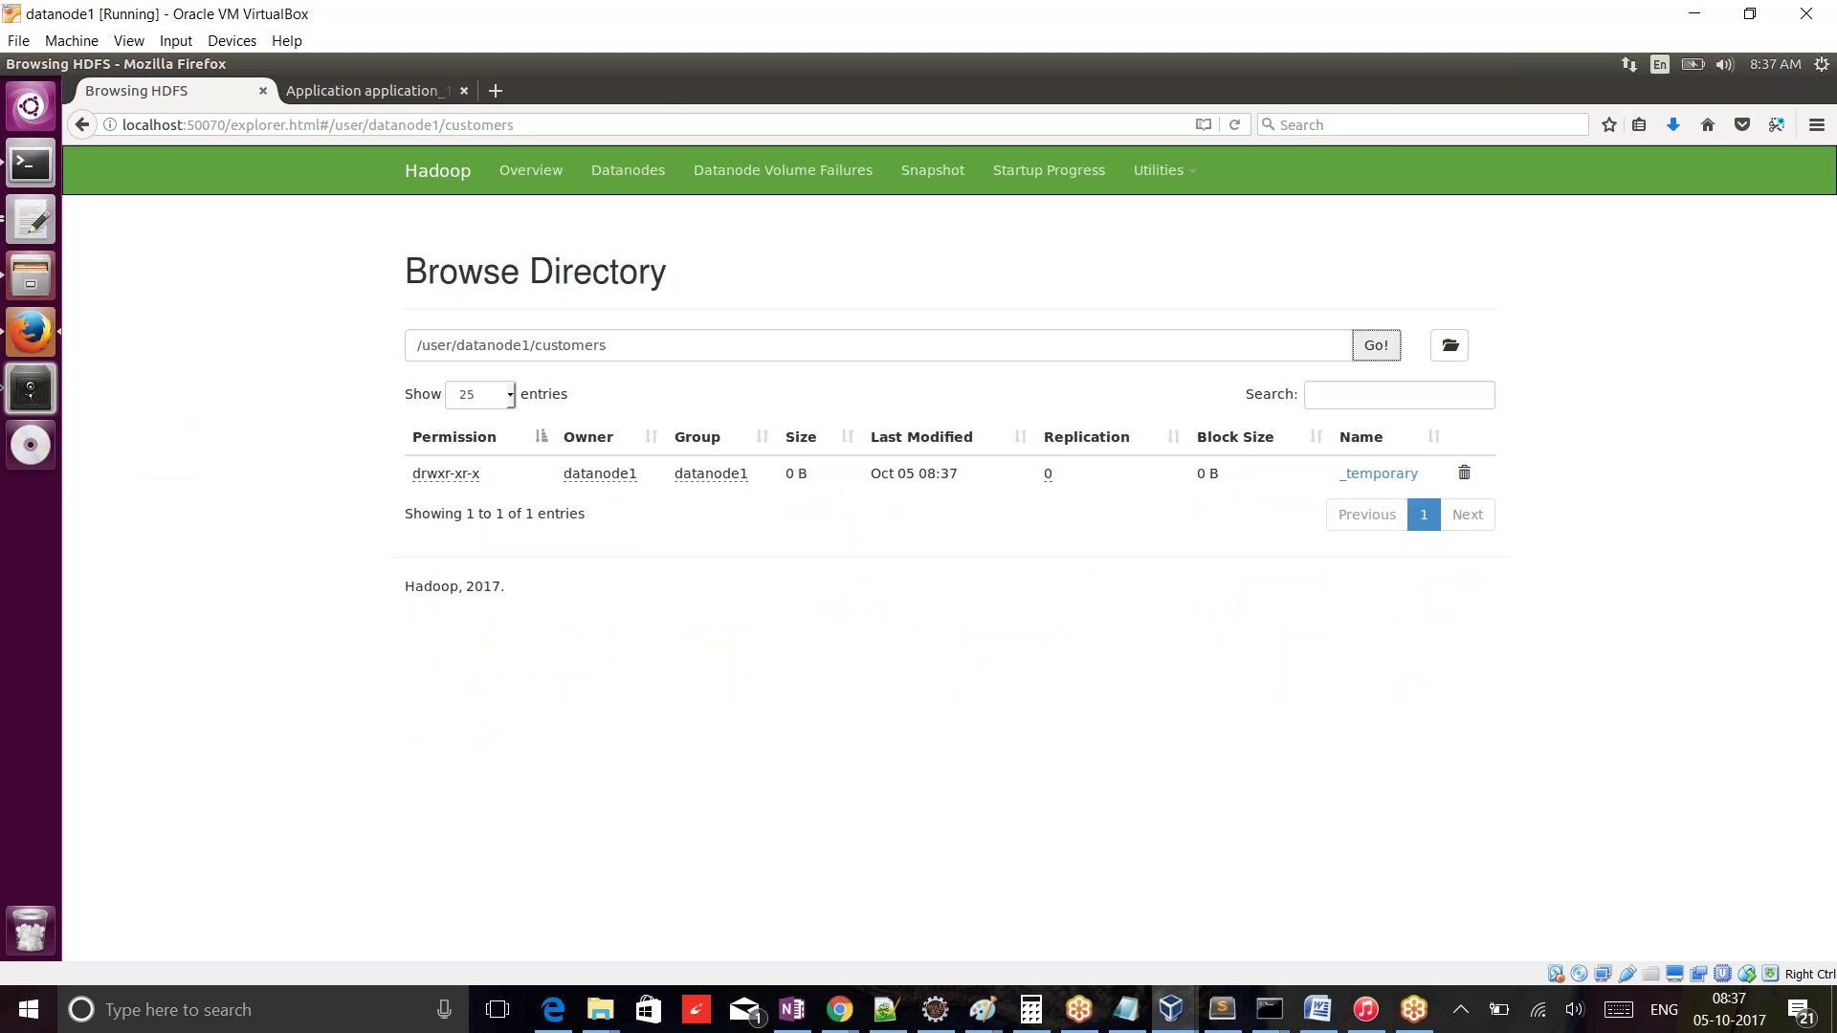
pyautogui.click(1383, 347)
pyautogui.hotkey('alt', 'Tab')
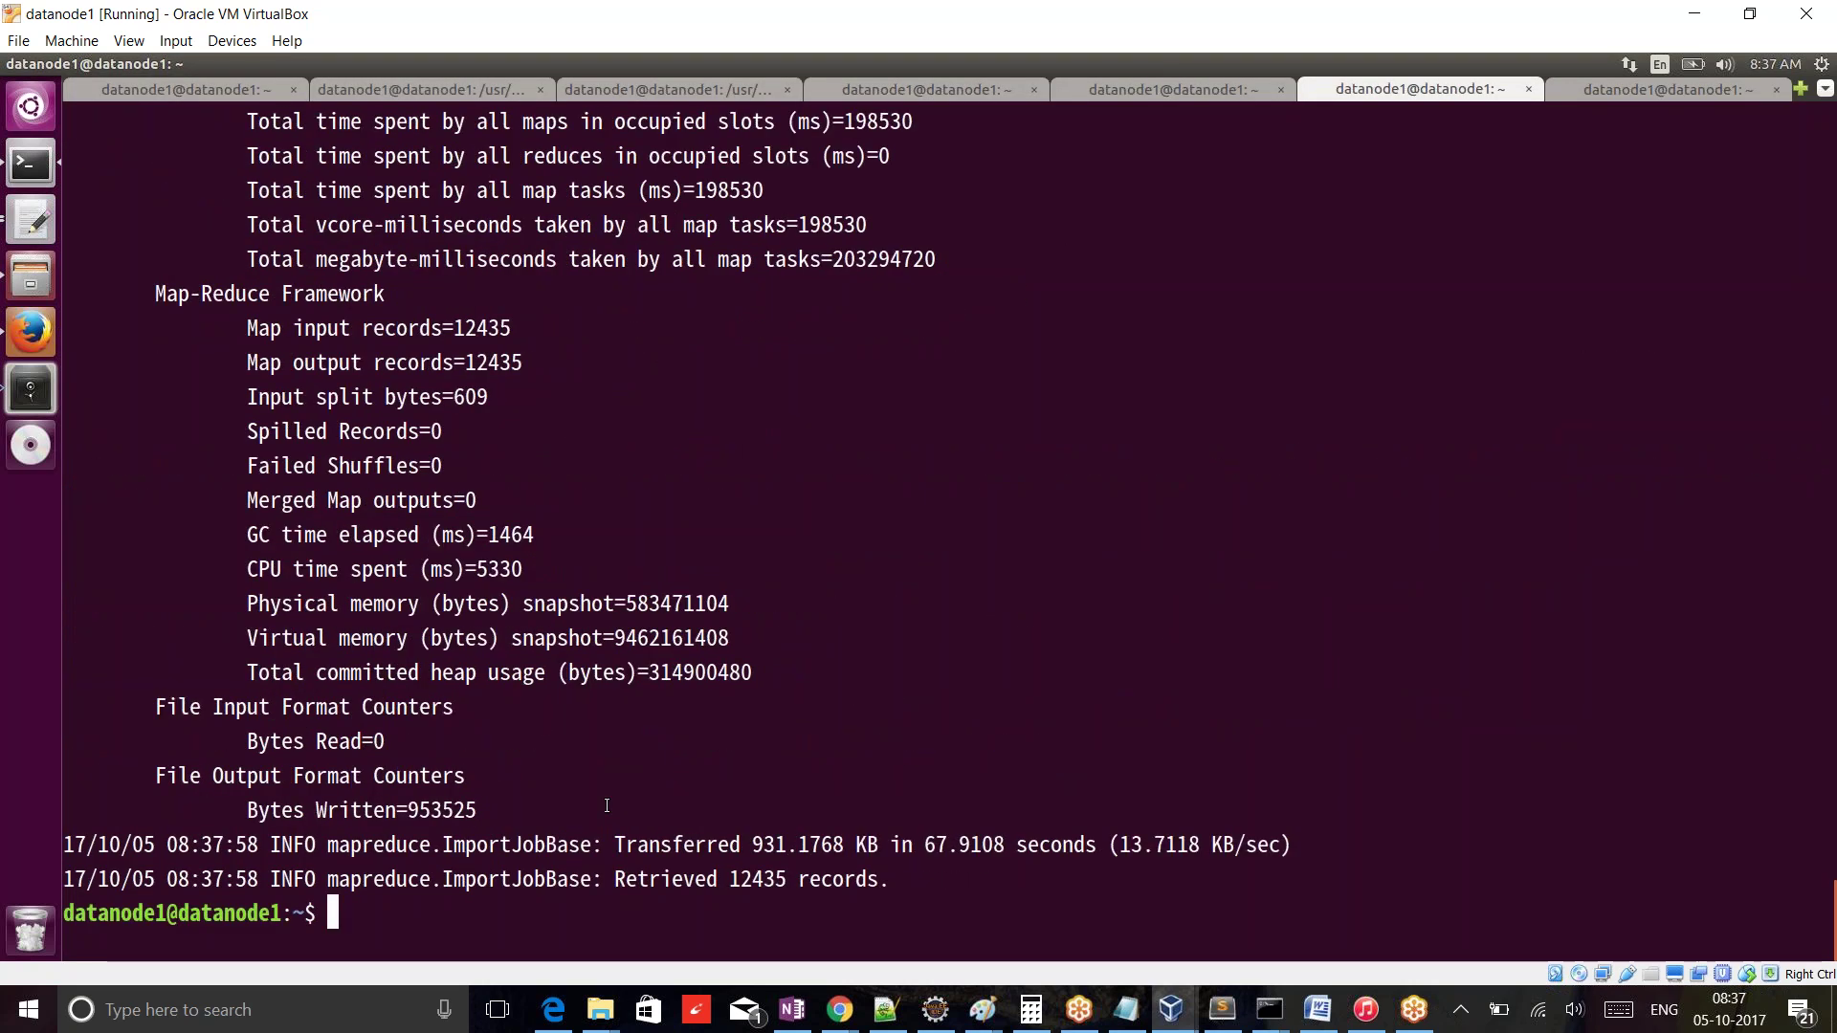
# - Return to Firefox, reload the customers directory listing, and view the file information of part-m-00004
pyautogui.hotkey('alt', 'Tab')
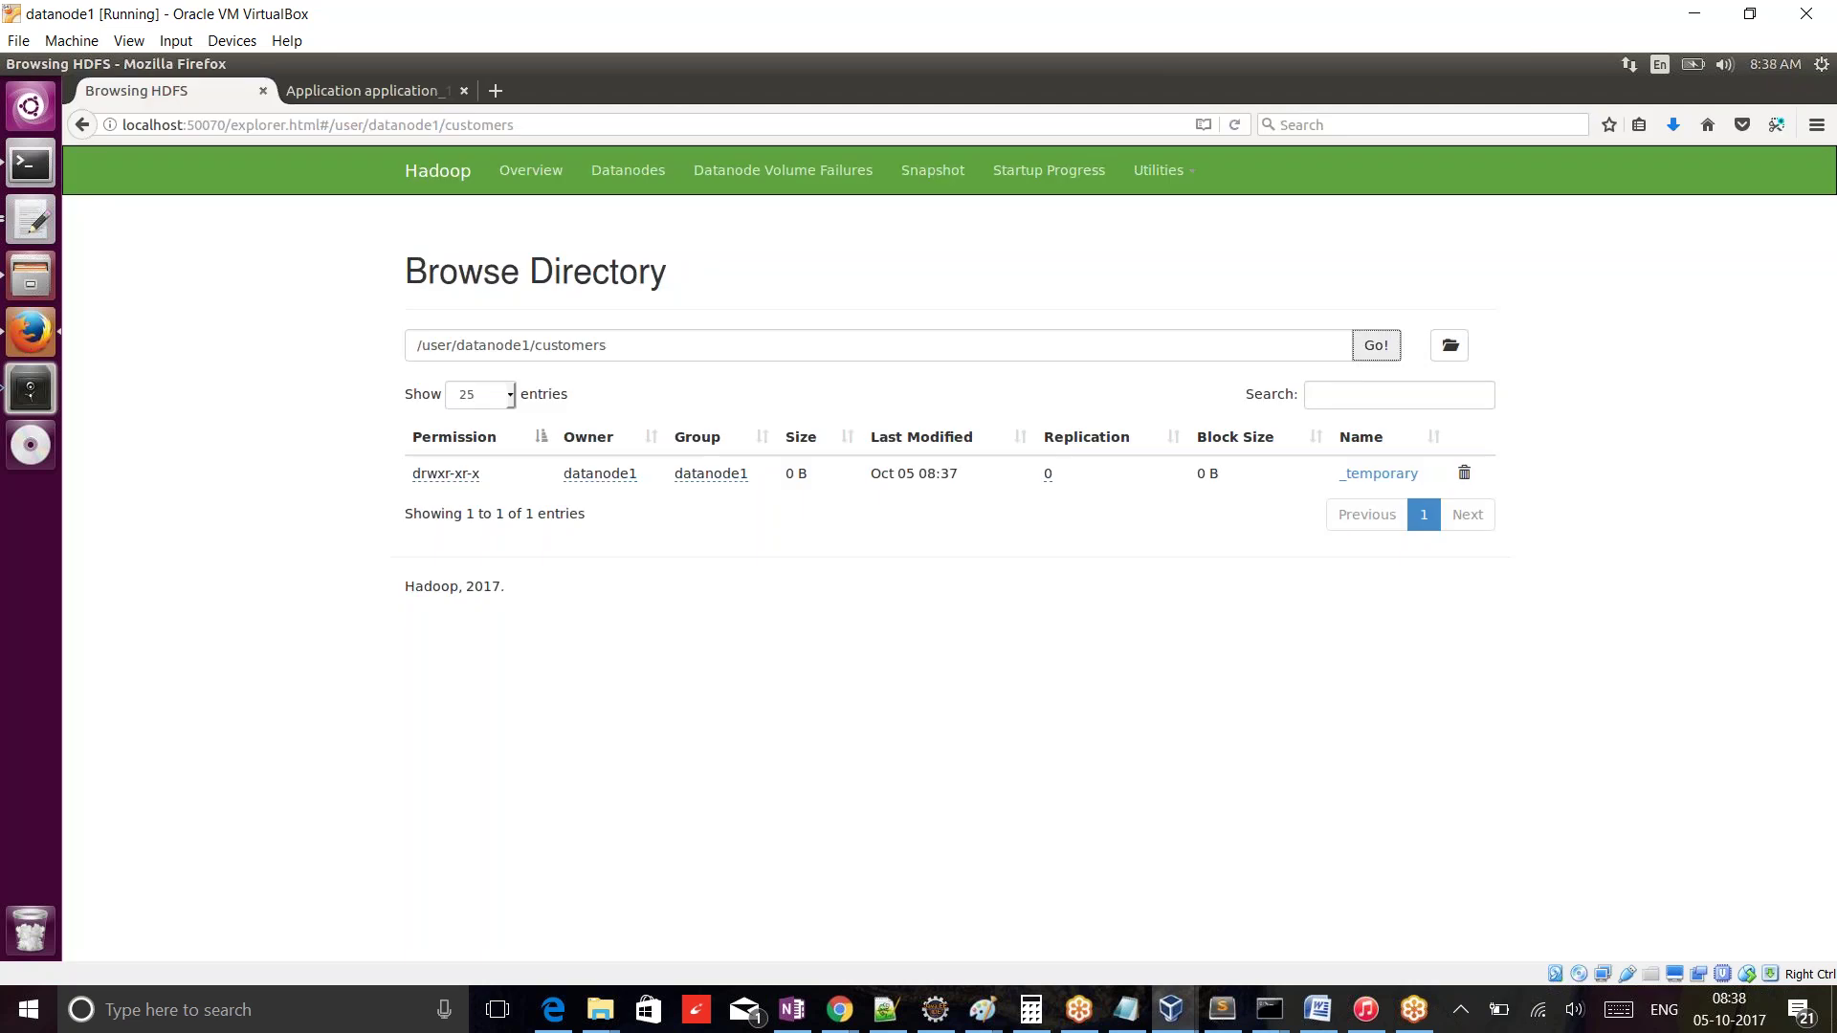
pyautogui.click(1386, 348)
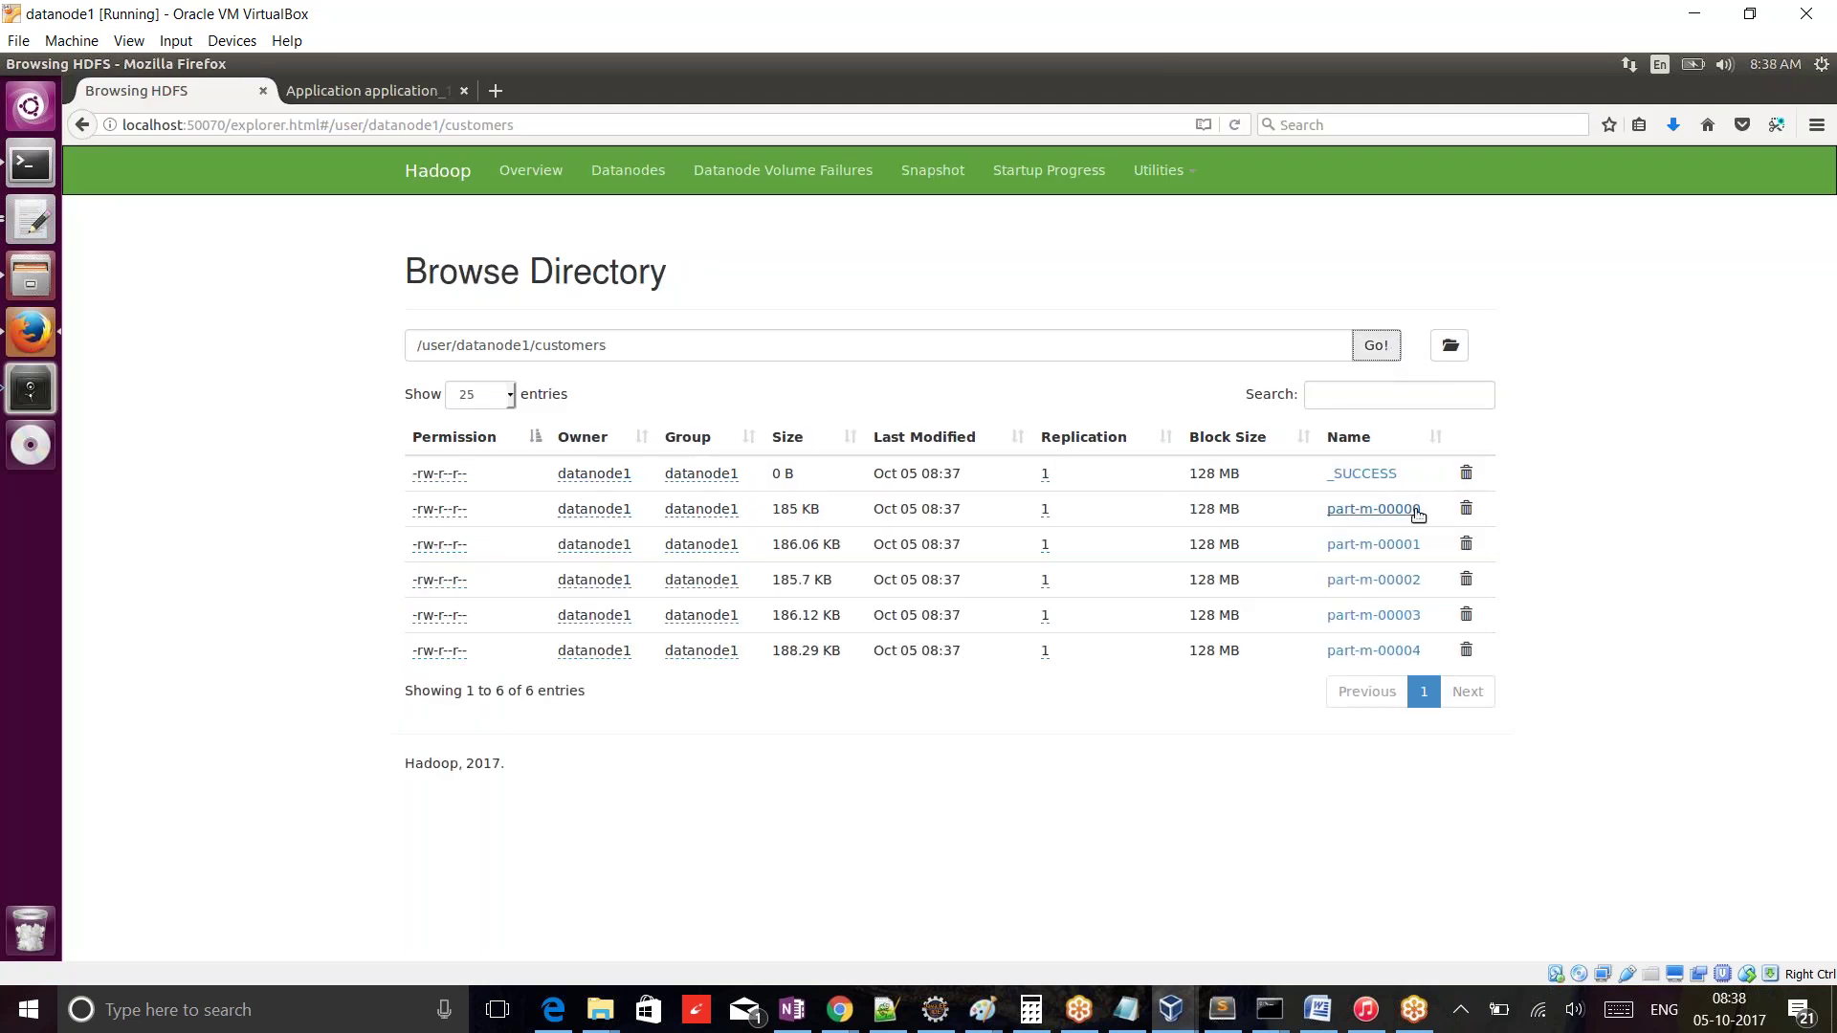
pyautogui.click(1409, 652)
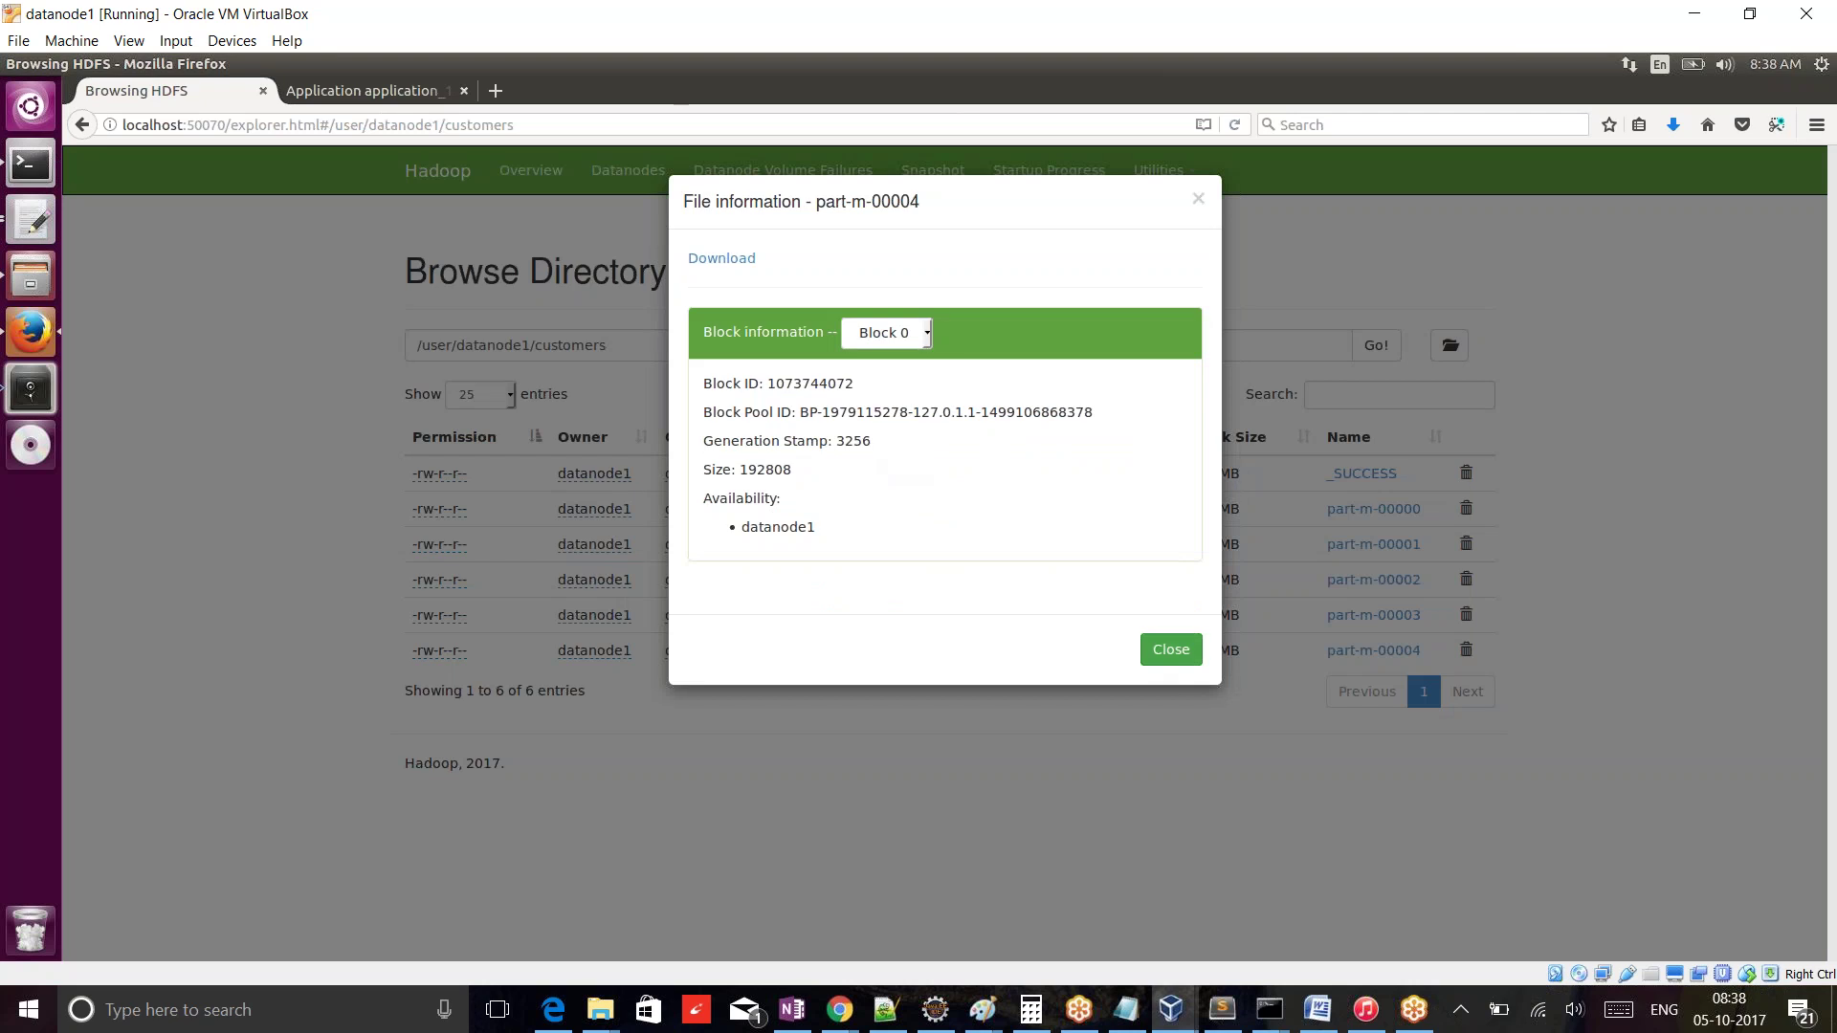
pyautogui.click(1171, 651)
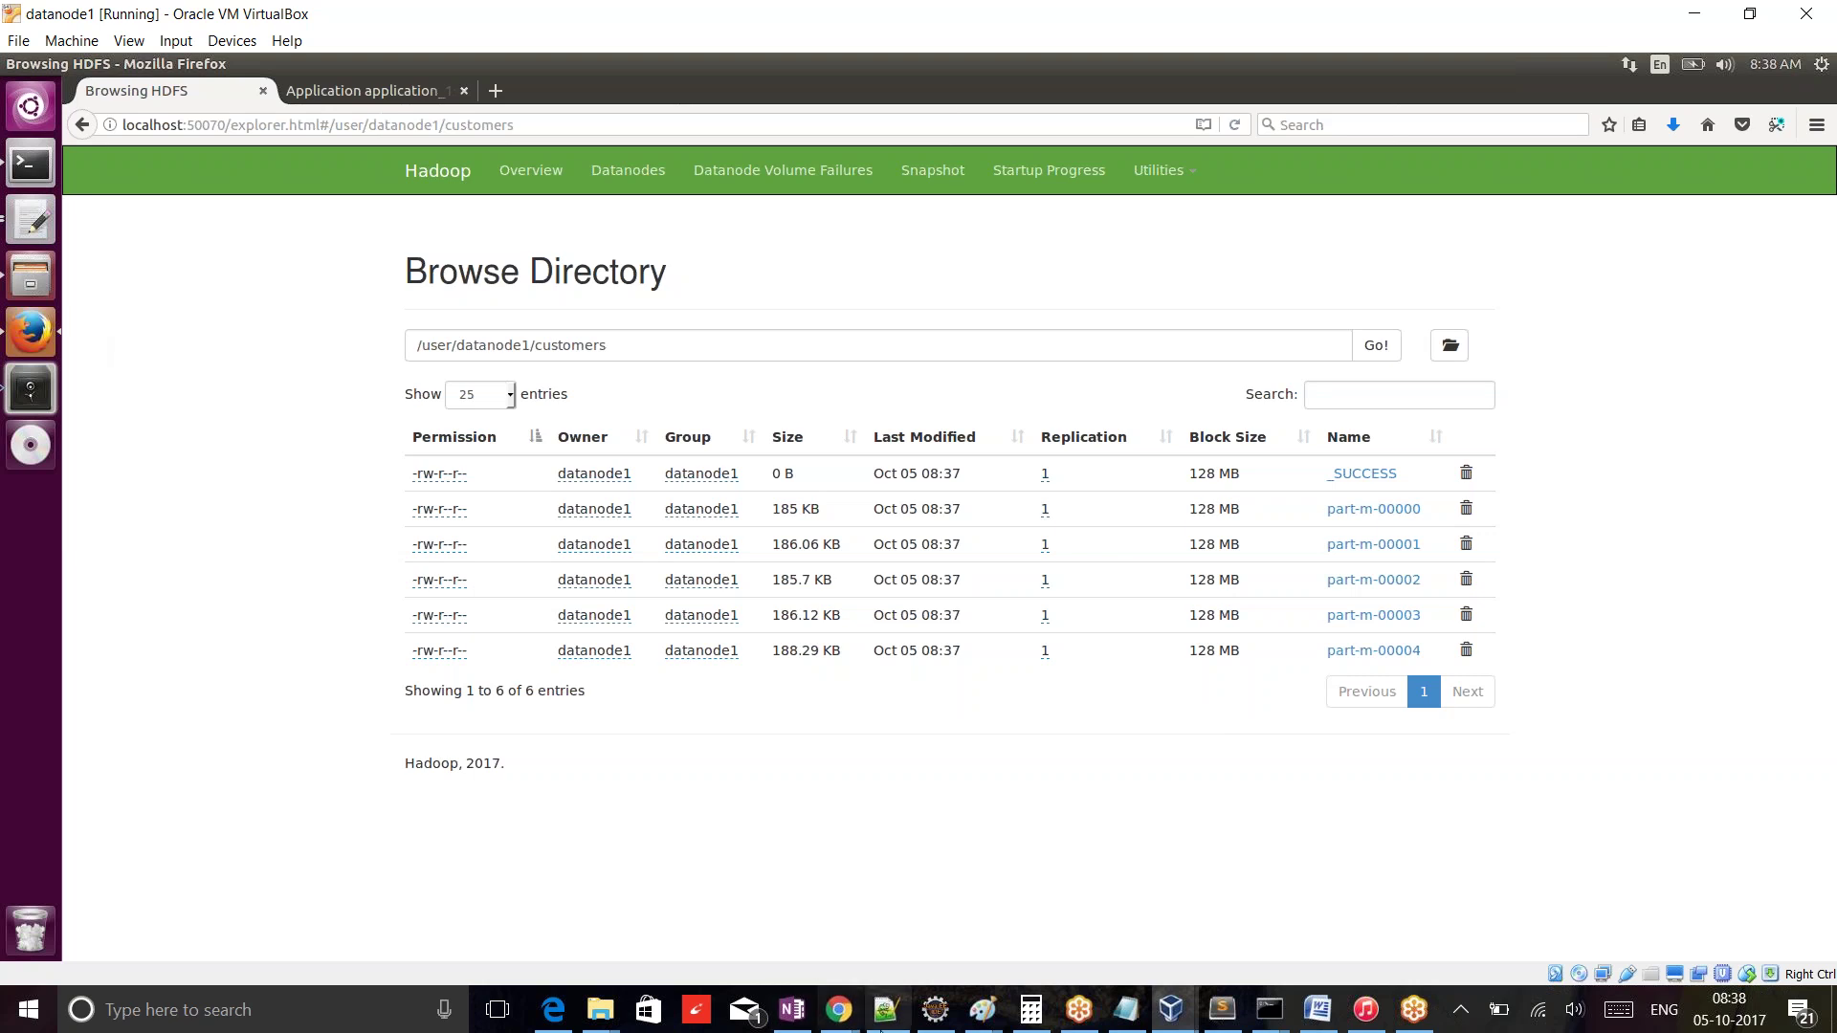
# - Switch to Notepad++ and look through the open files, viewing sqoop_metadataupd.scala and UDFExamples.scala
pyautogui.click(887, 1016)
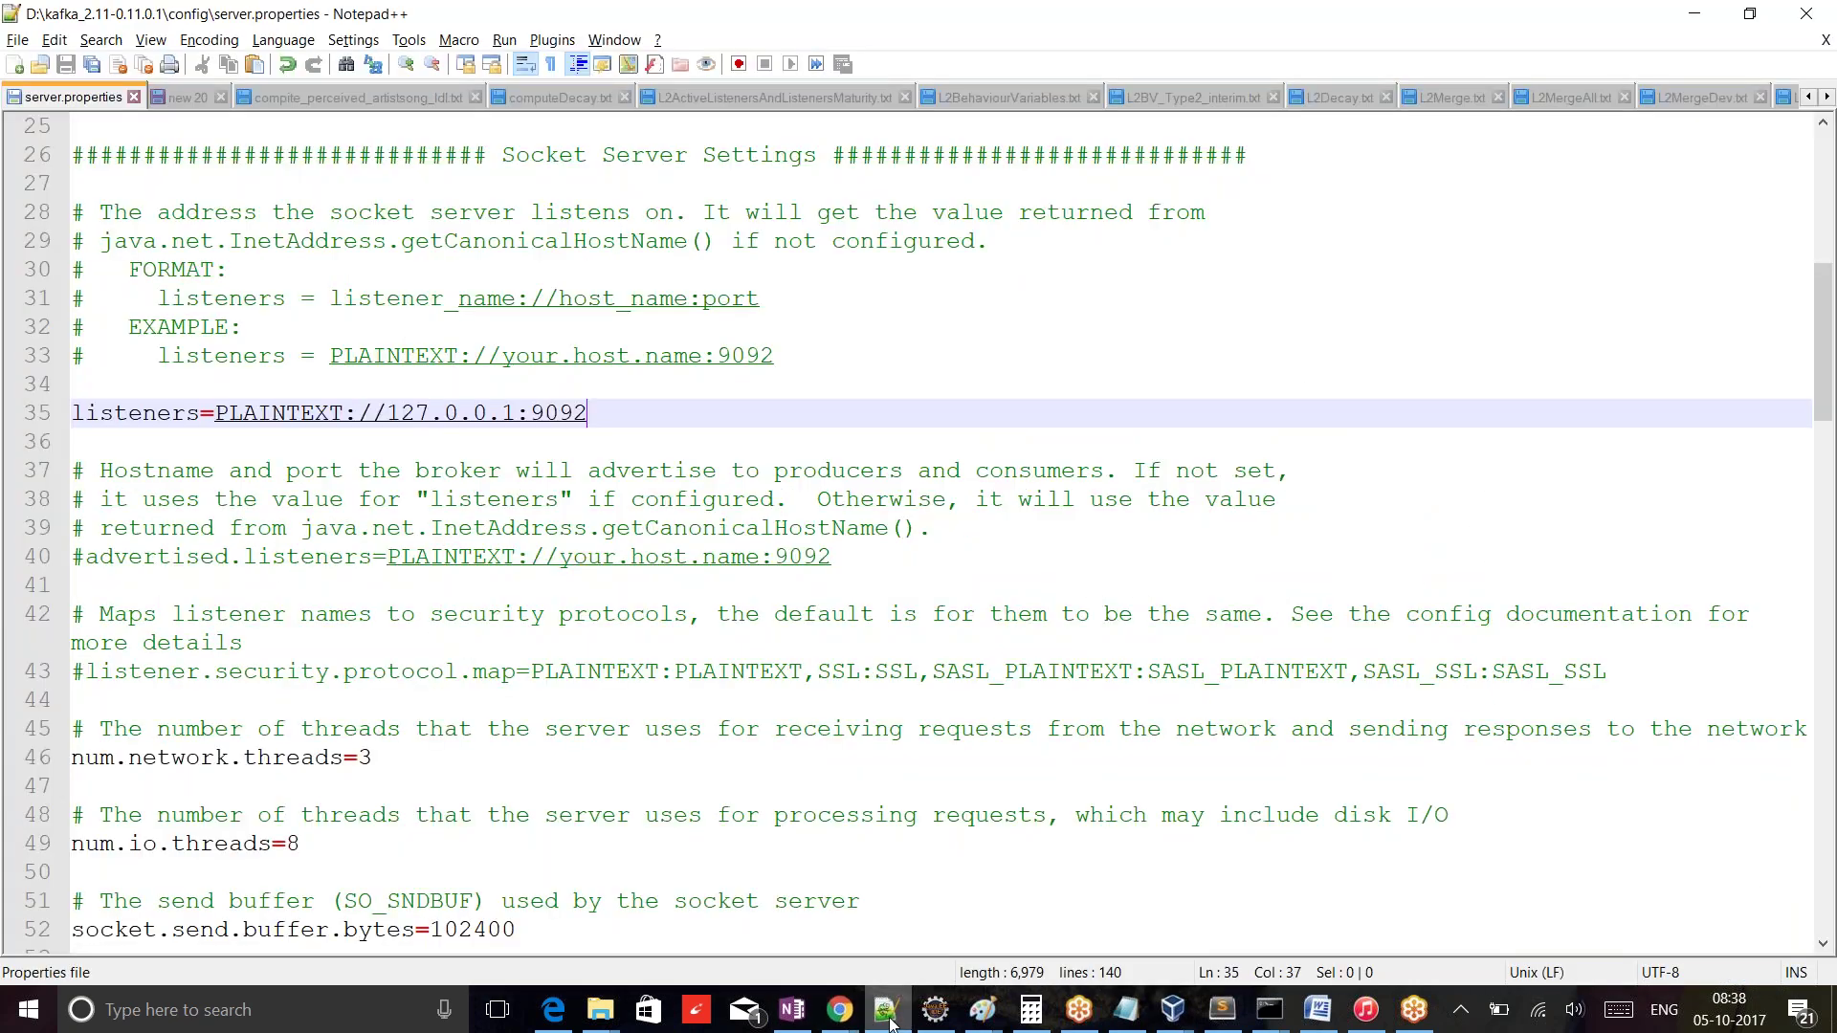
pyautogui.click(1826, 97)
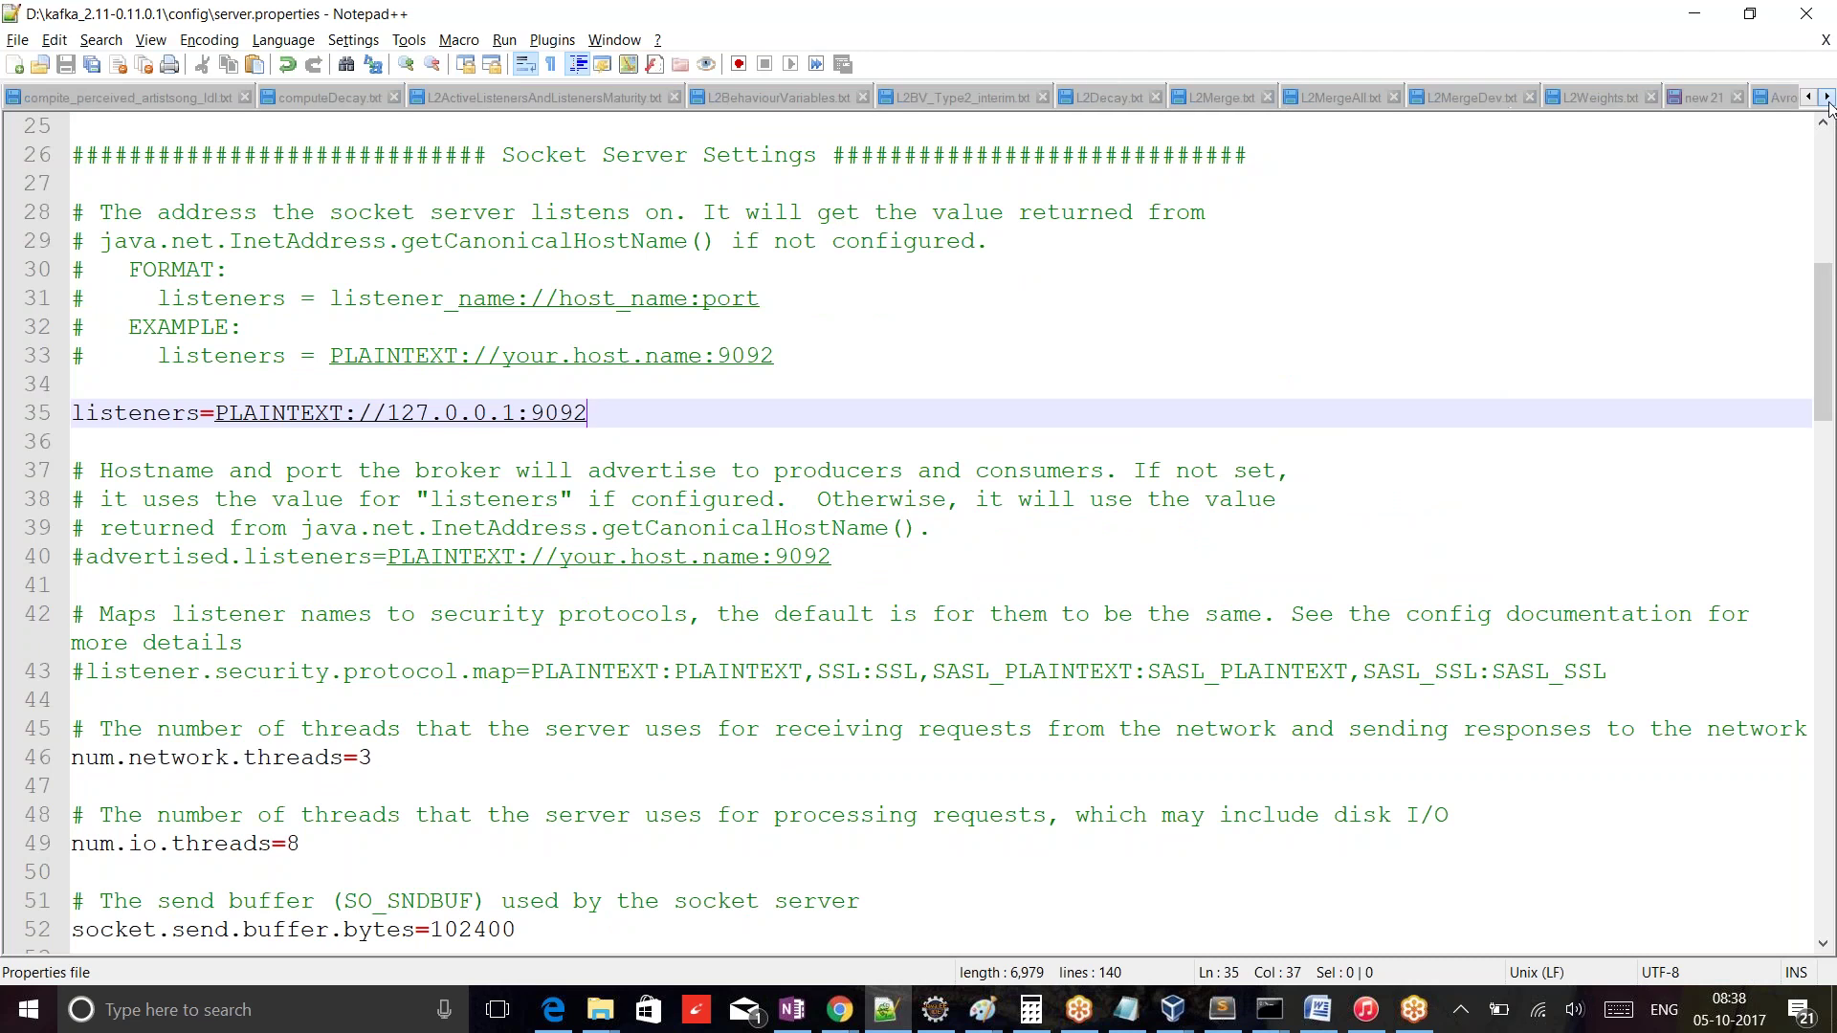
pyautogui.click(1827, 97)
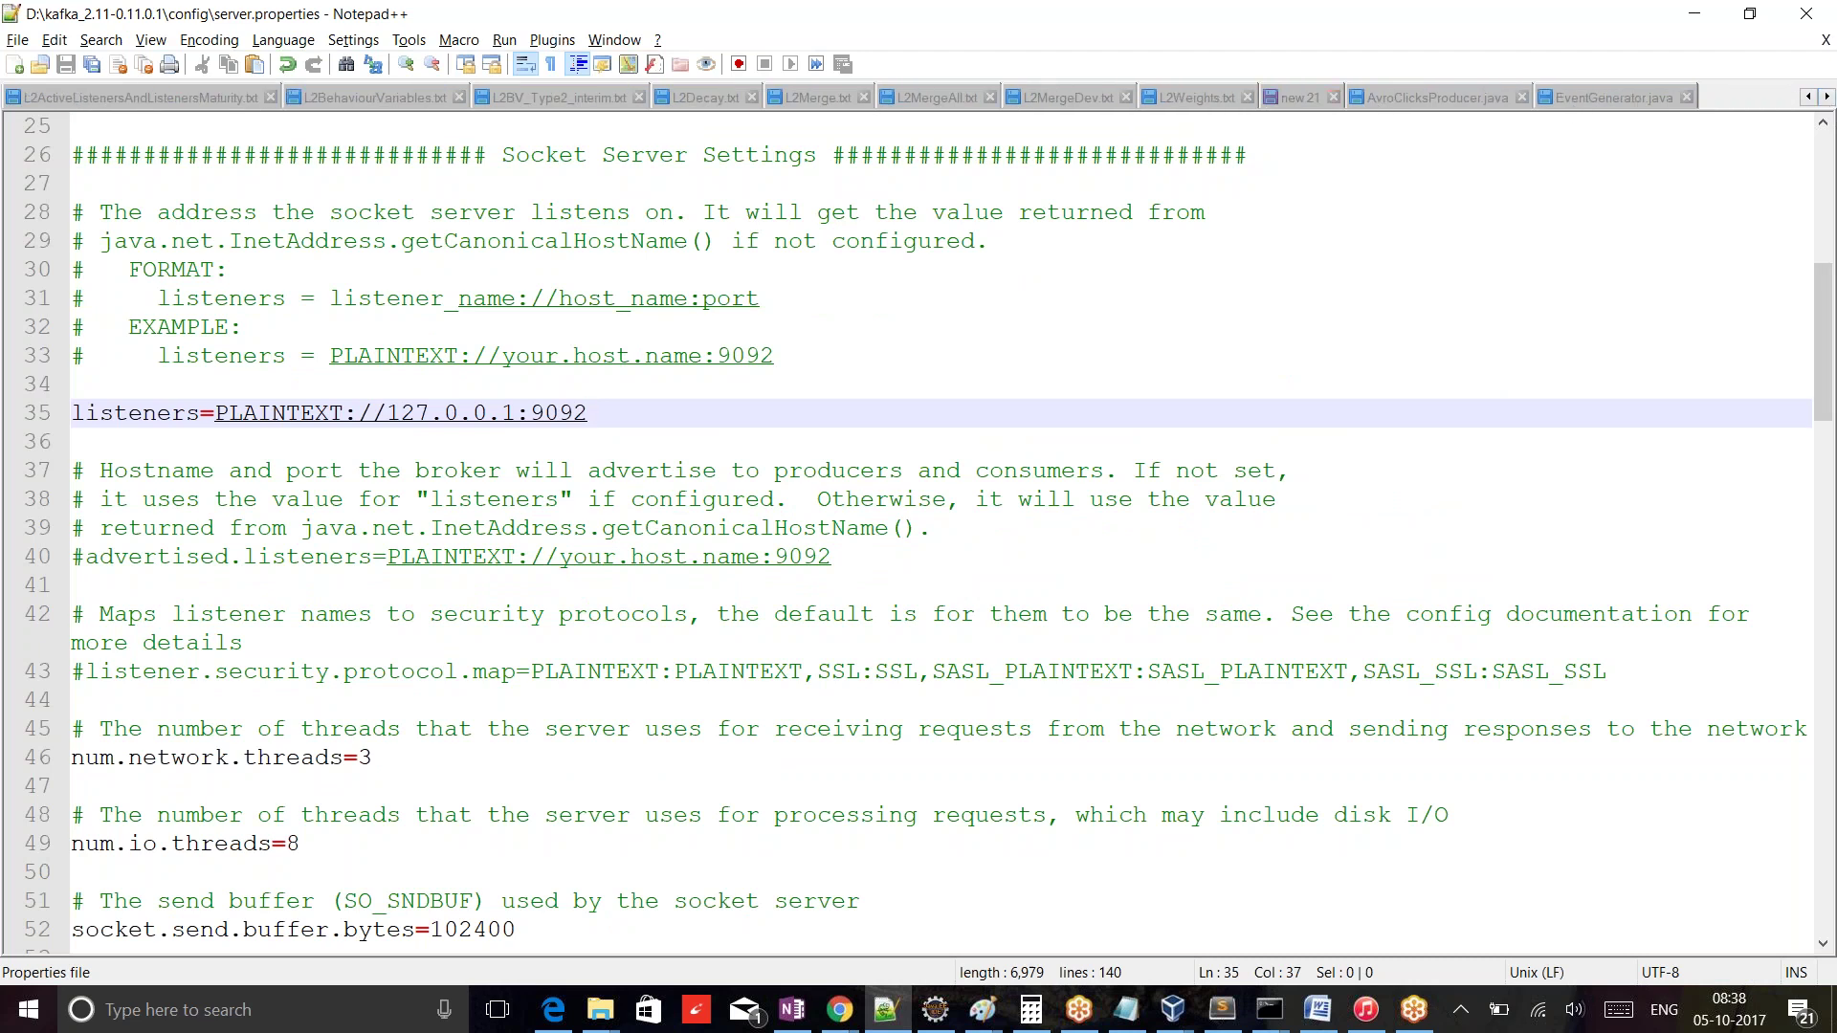
pyautogui.click(1806, 98)
pyautogui.click(1806, 97)
pyautogui.click(1807, 97)
pyautogui.click(1807, 98)
pyautogui.click(1807, 97)
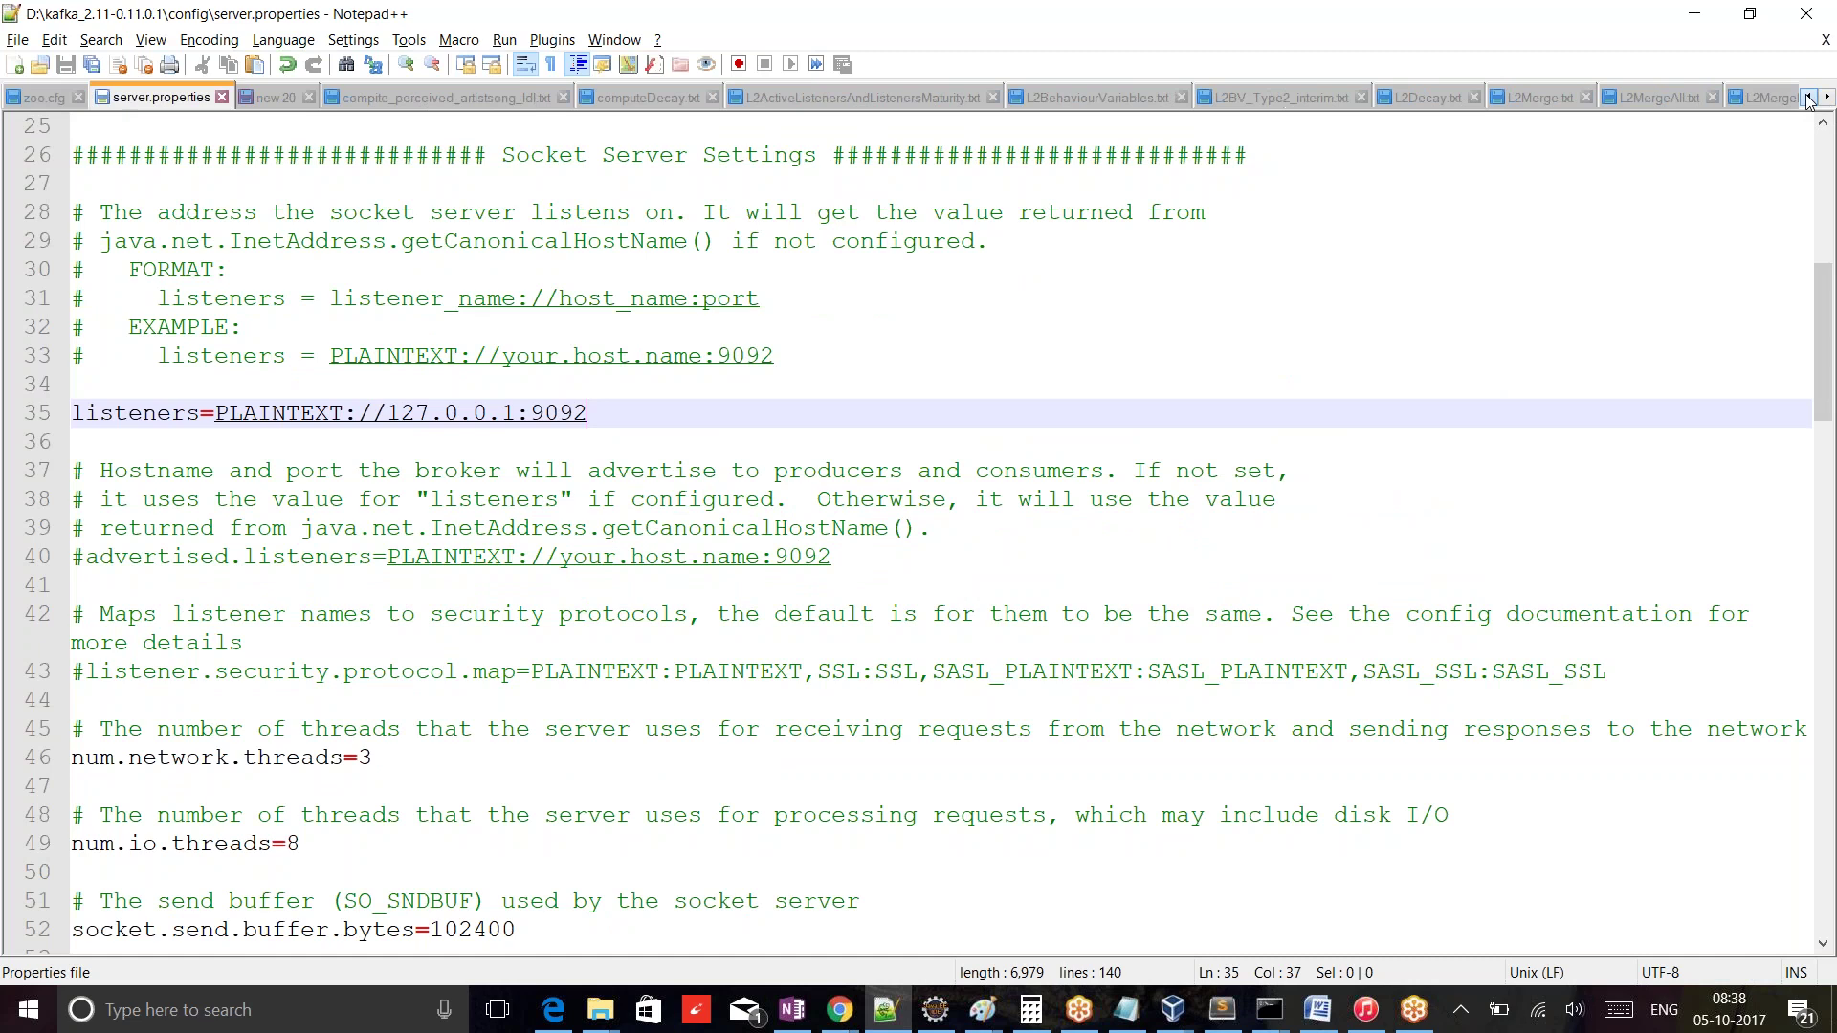
pyautogui.click(1808, 97)
pyautogui.click(1807, 98)
pyautogui.click(1807, 98)
pyautogui.click(1808, 97)
pyautogui.click(1808, 98)
pyautogui.click(1807, 98)
pyautogui.click(1808, 98)
pyautogui.click(1808, 97)
pyautogui.click(1807, 98)
pyautogui.click(1807, 98)
pyautogui.click(1807, 98)
pyautogui.click(1807, 98)
pyautogui.click(1808, 98)
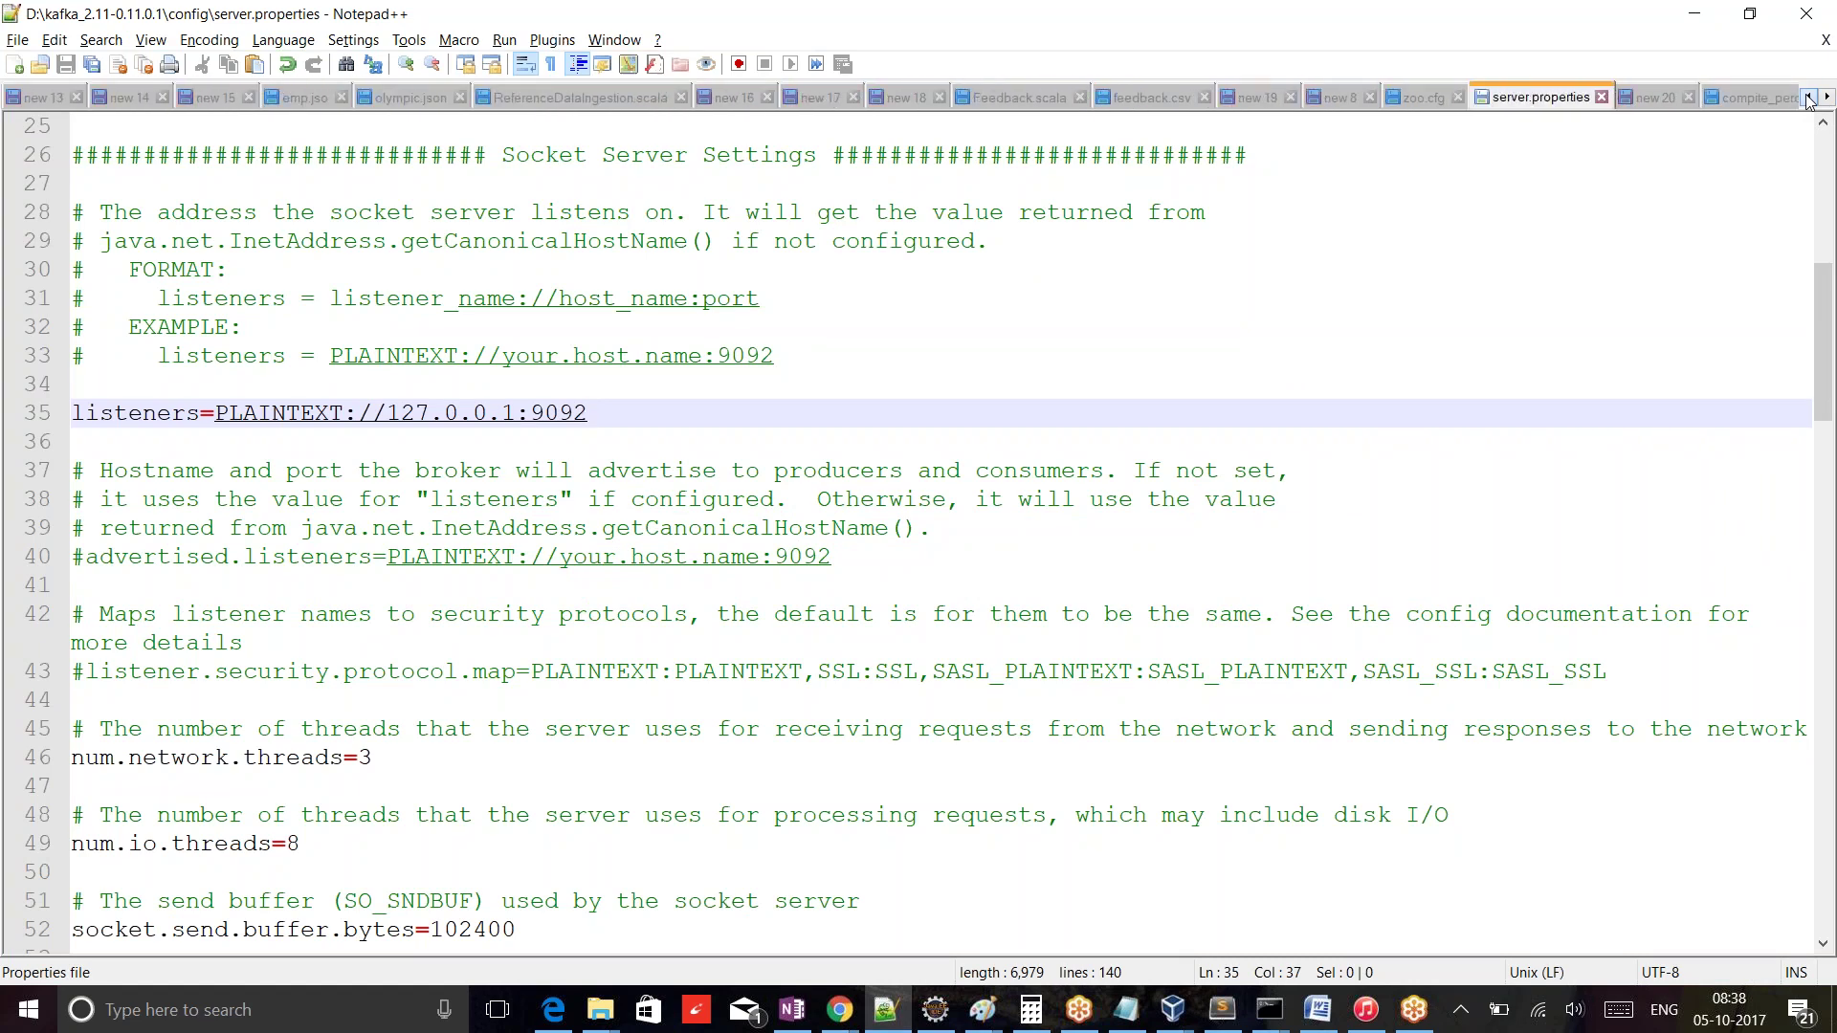
pyautogui.click(1807, 98)
pyautogui.click(1807, 97)
pyautogui.click(1807, 98)
pyautogui.click(1807, 97)
pyautogui.click(1807, 98)
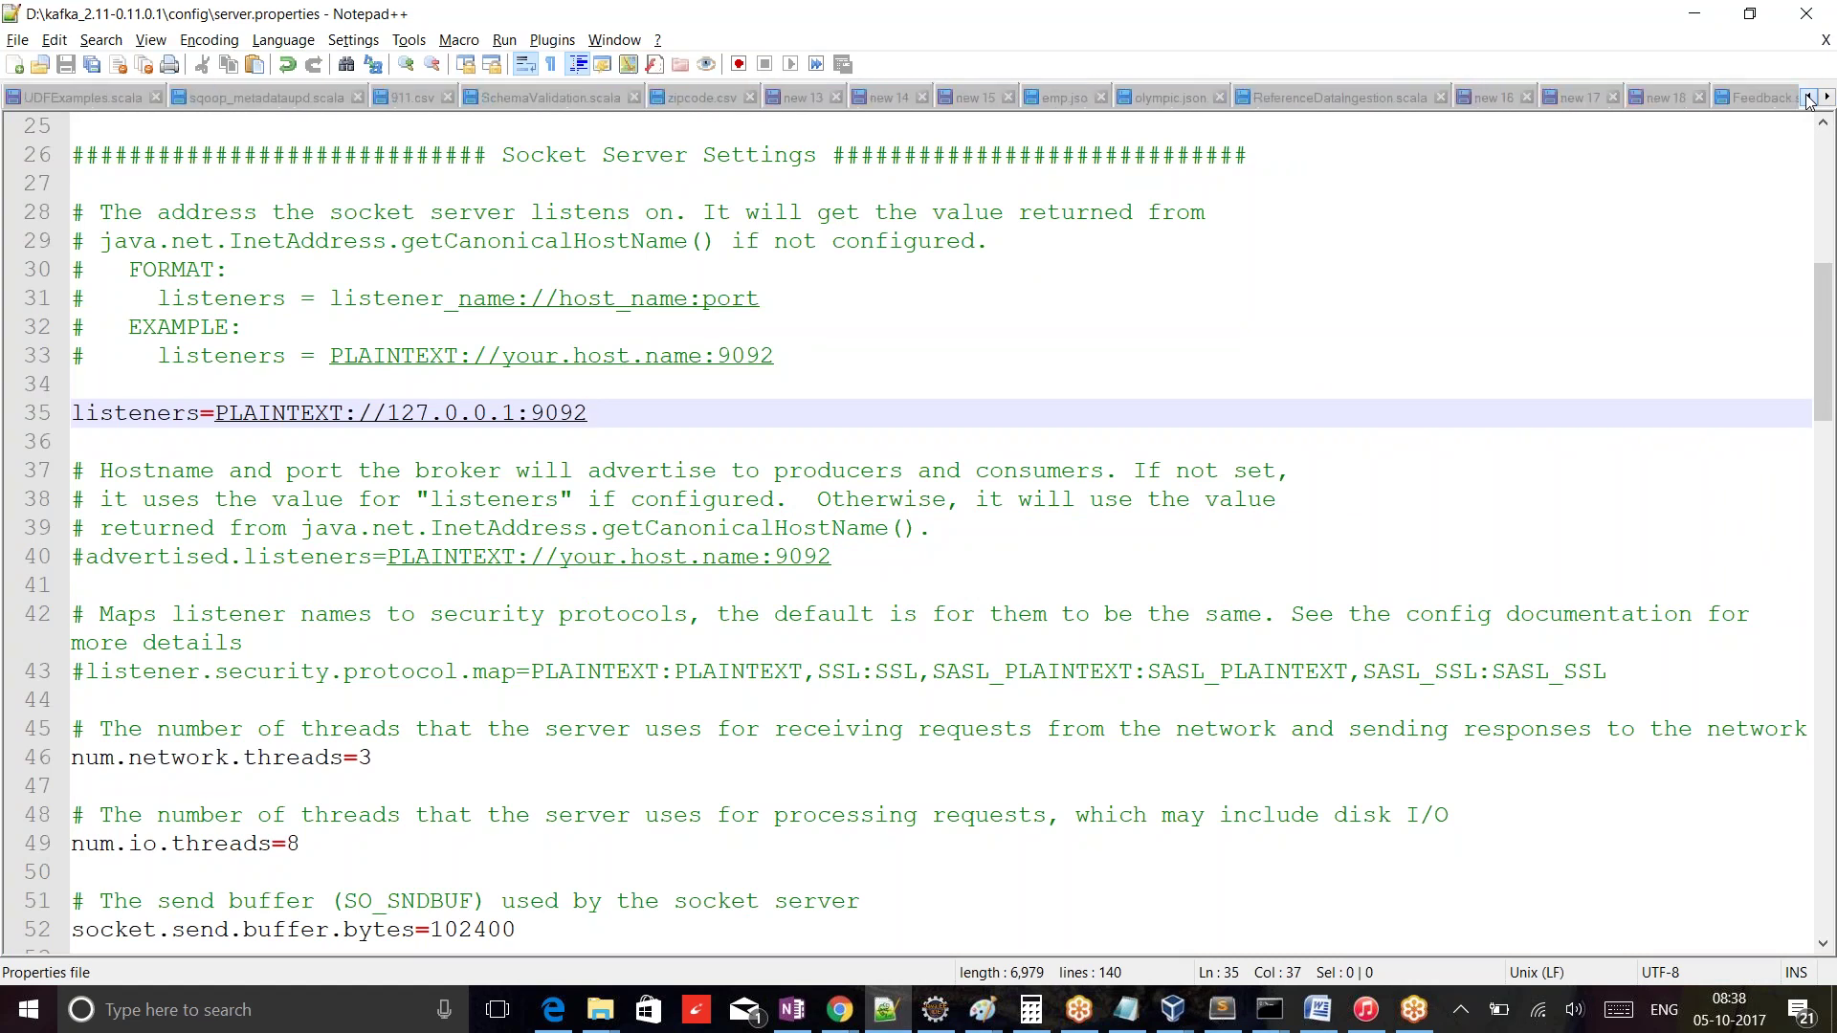
pyautogui.click(1807, 98)
pyautogui.click(1807, 98)
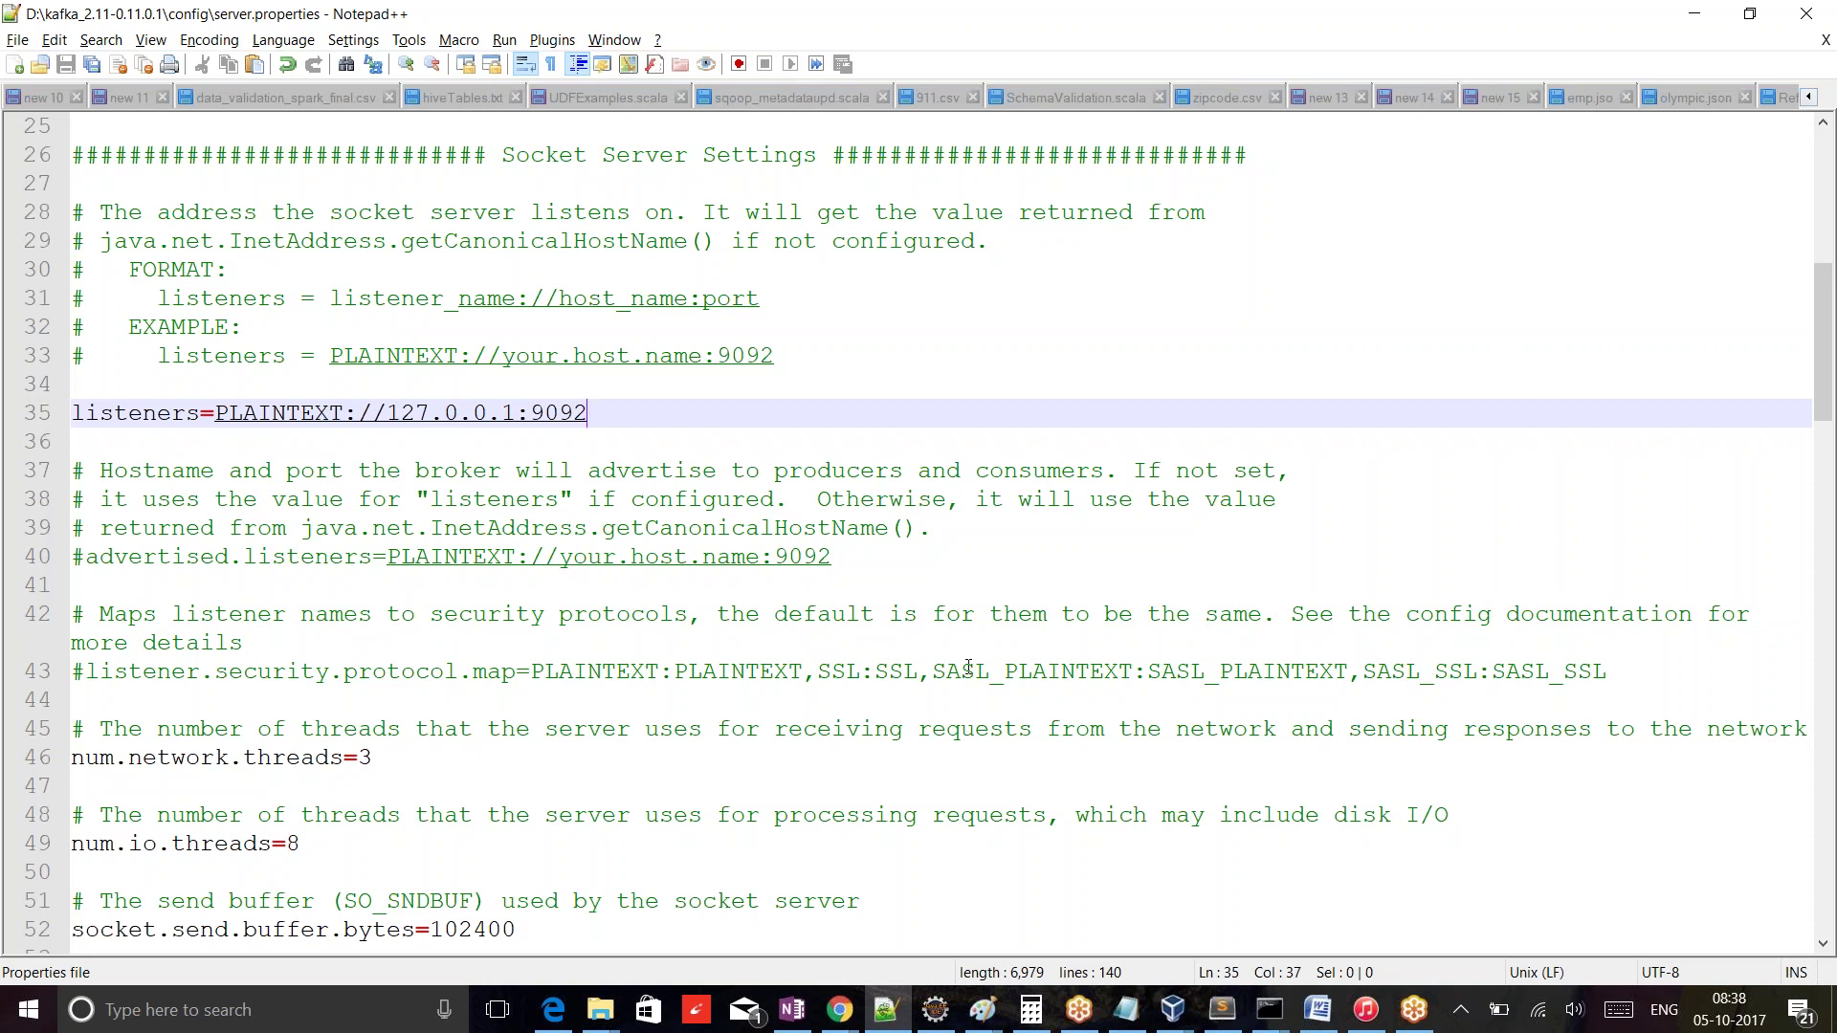
pyautogui.click(787, 97)
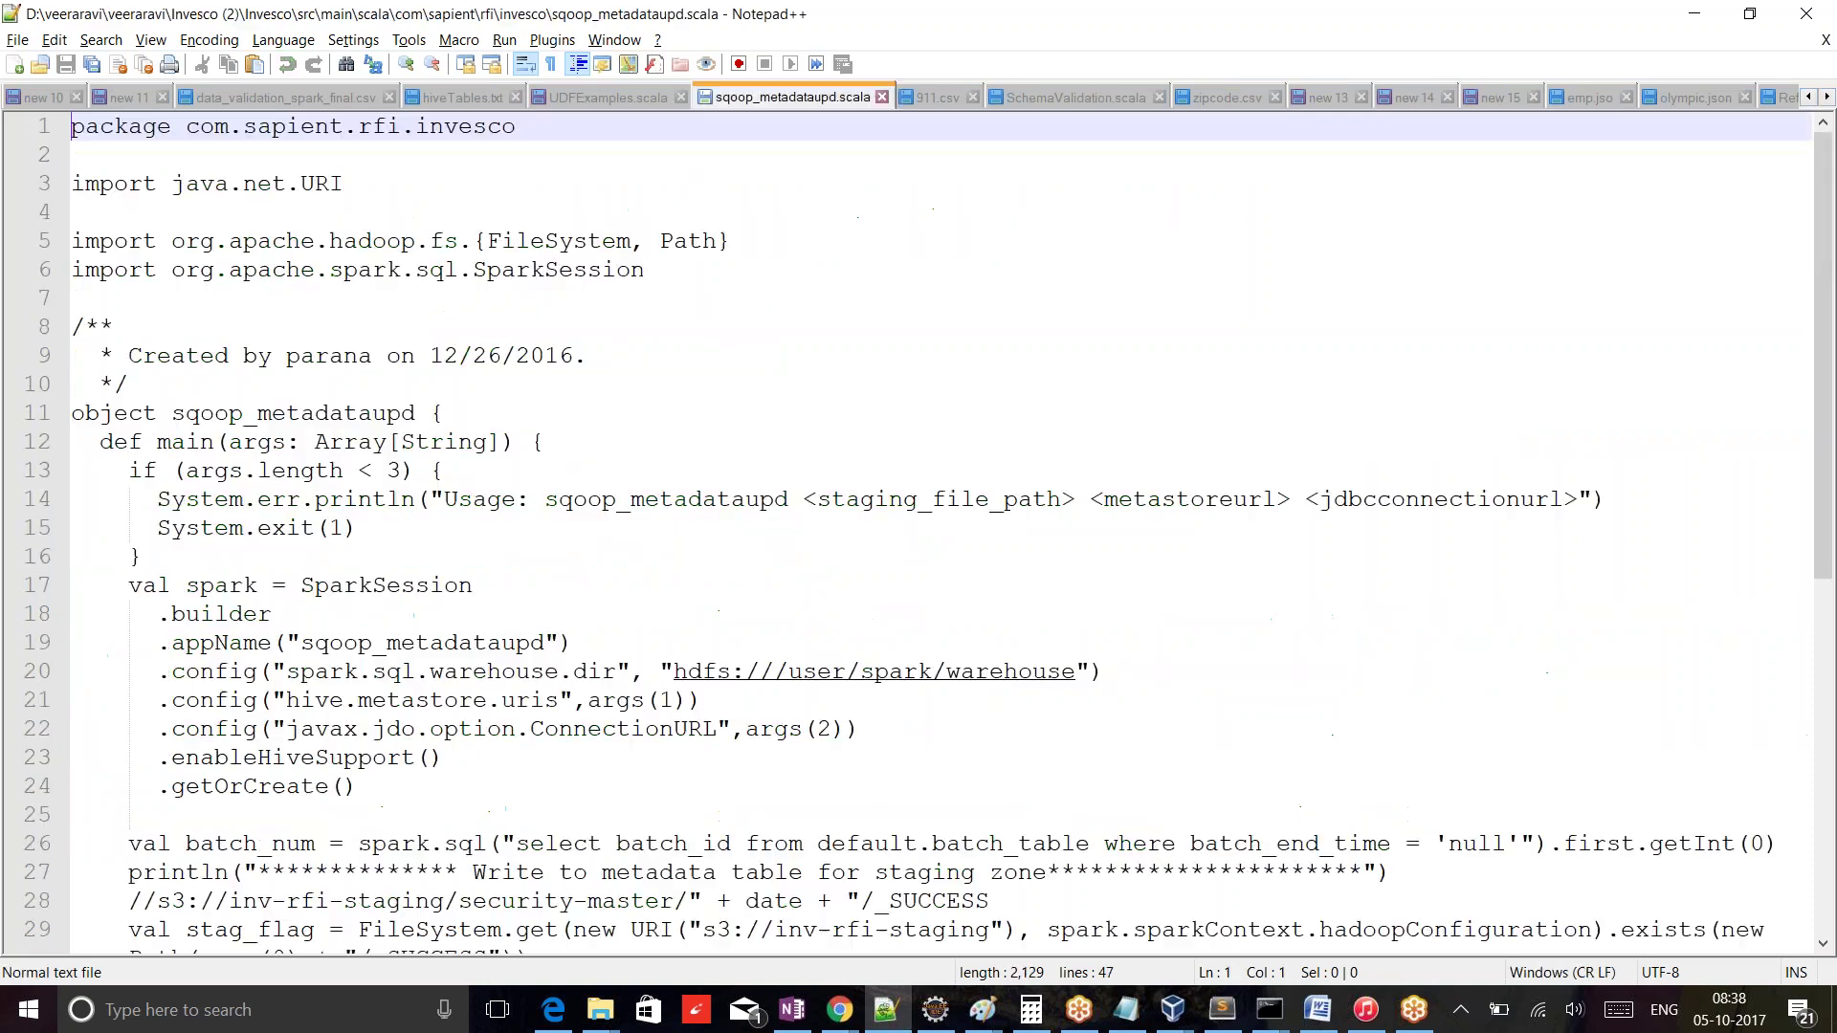
pyautogui.click(609, 96)
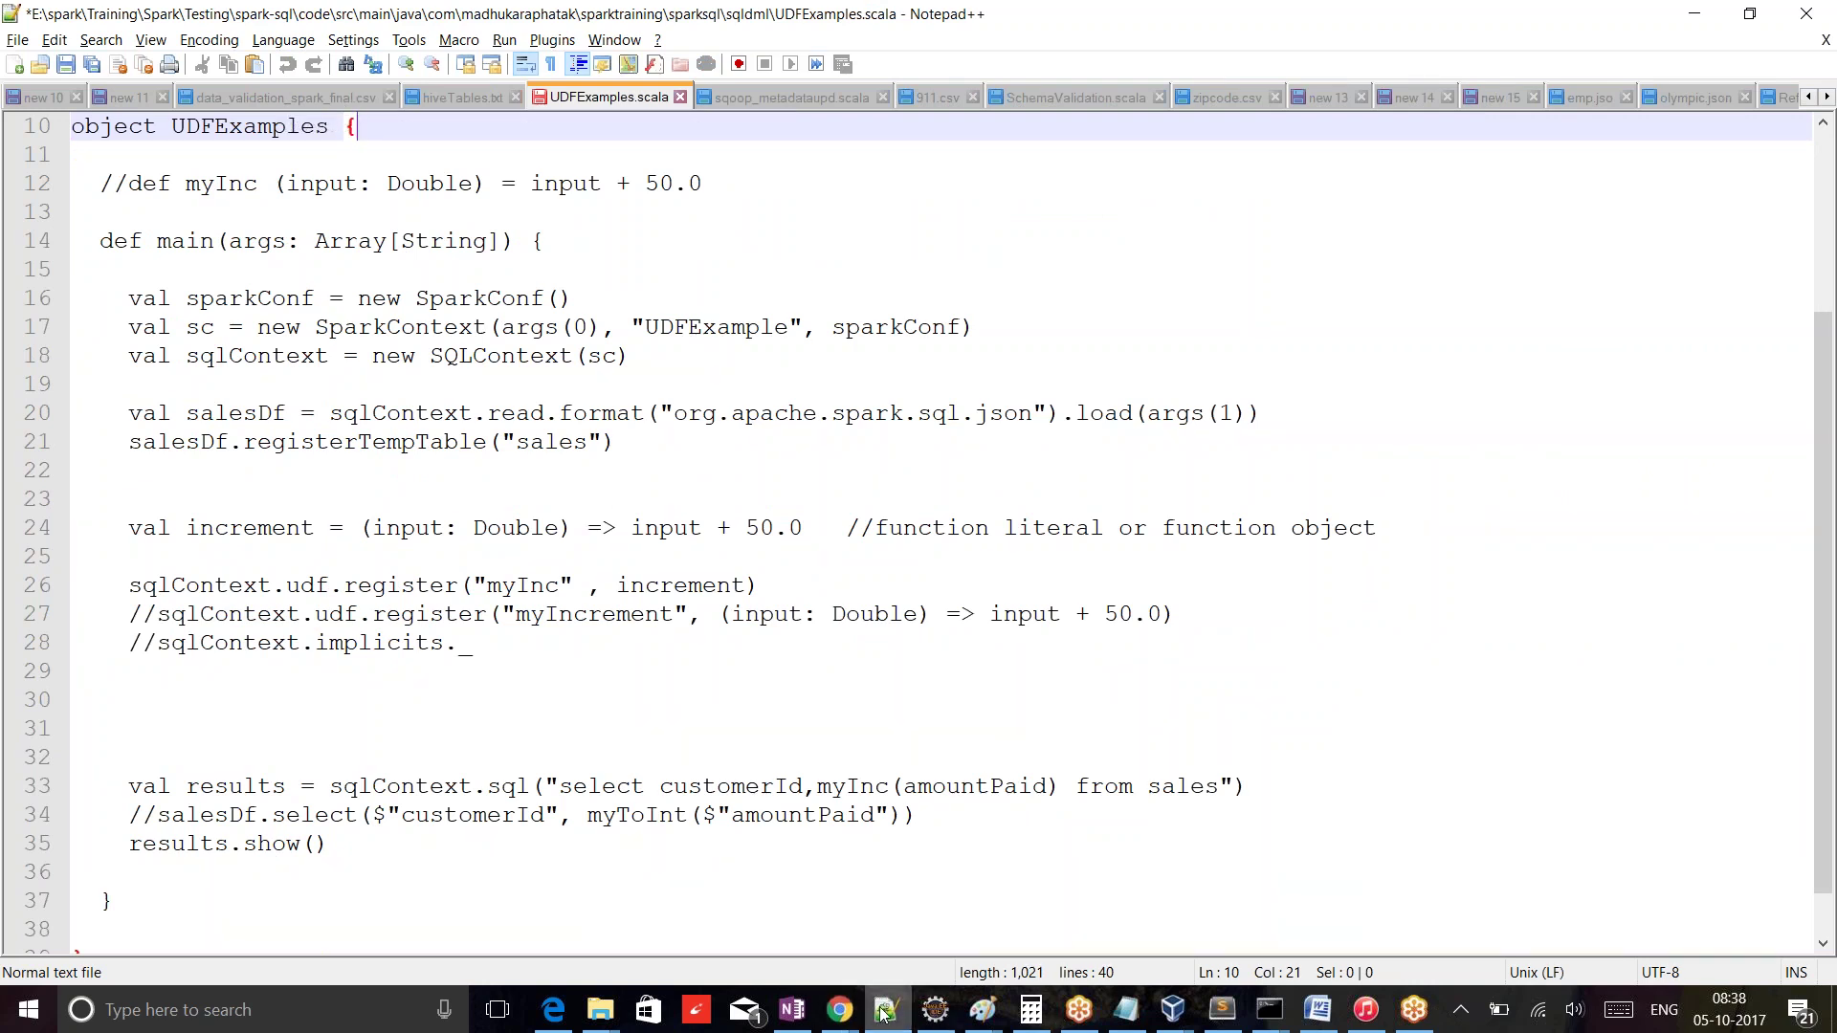
# - Switch to Chrome, open the Google Drive tab showing the setup folder, and go up through HADOOP-HDFS to My Drive
pyautogui.moveTo(848, 1020)
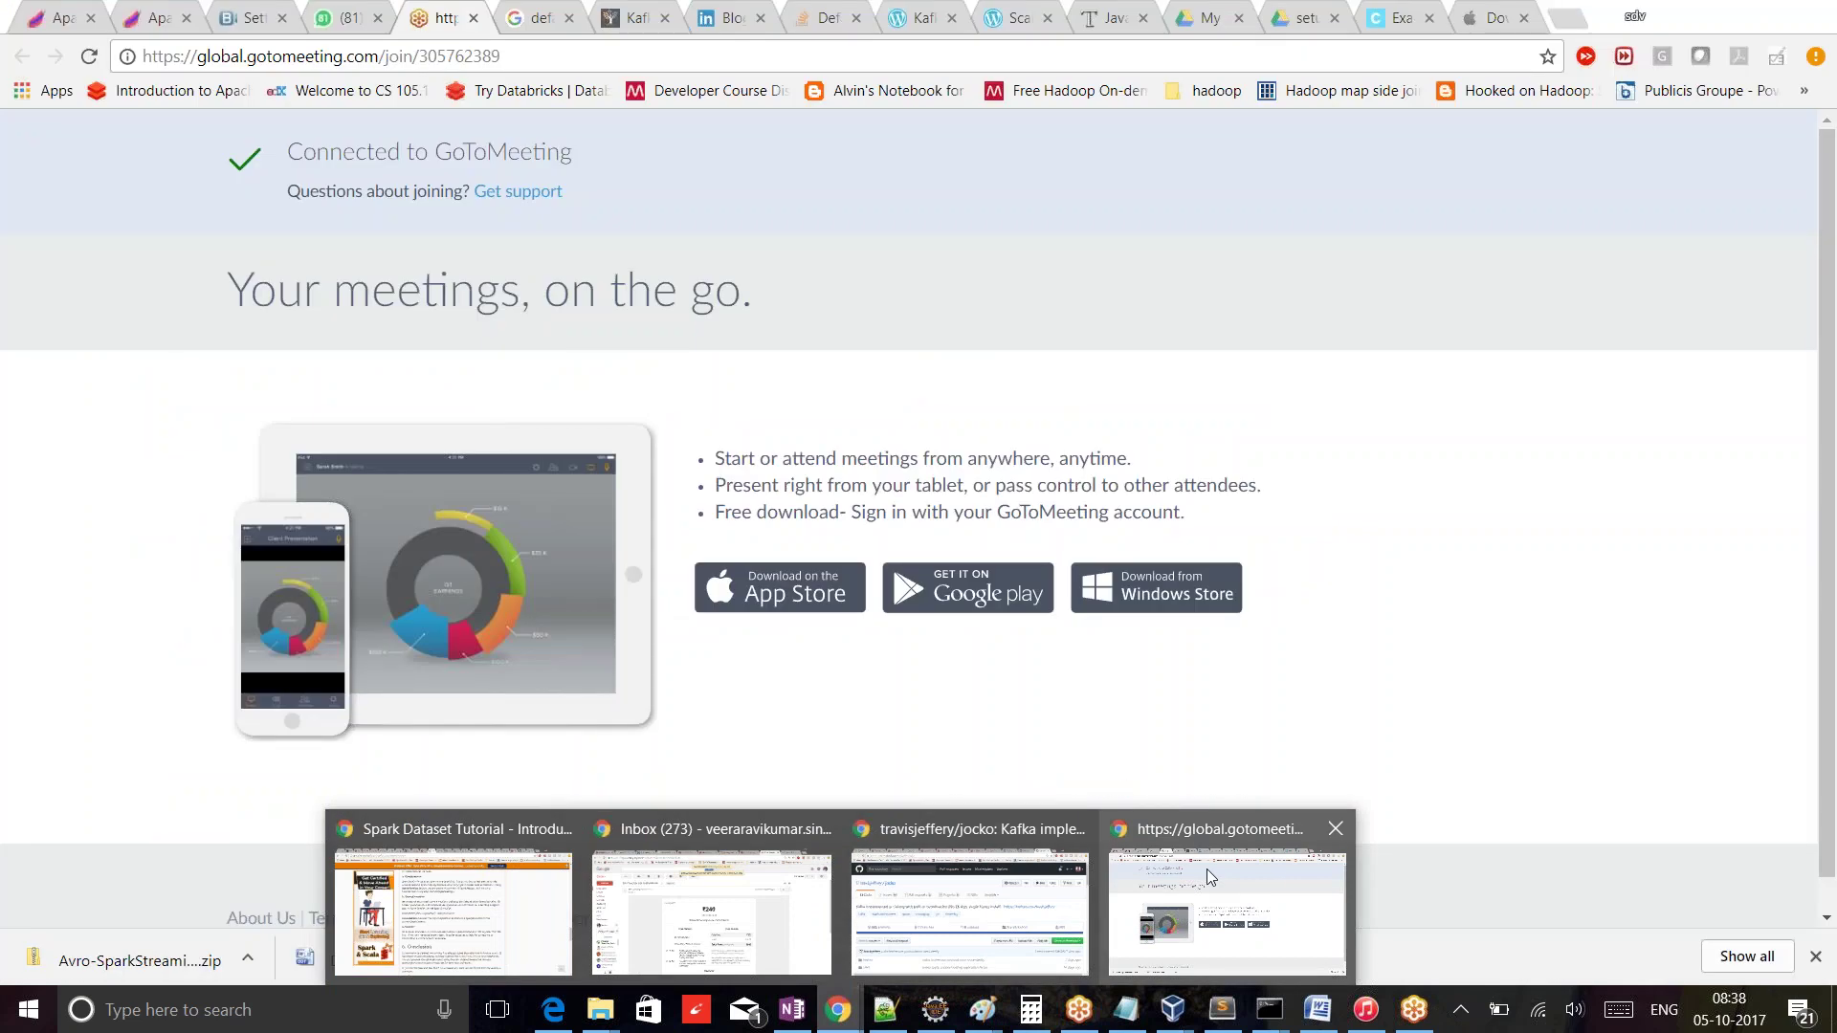
pyautogui.click(1210, 878)
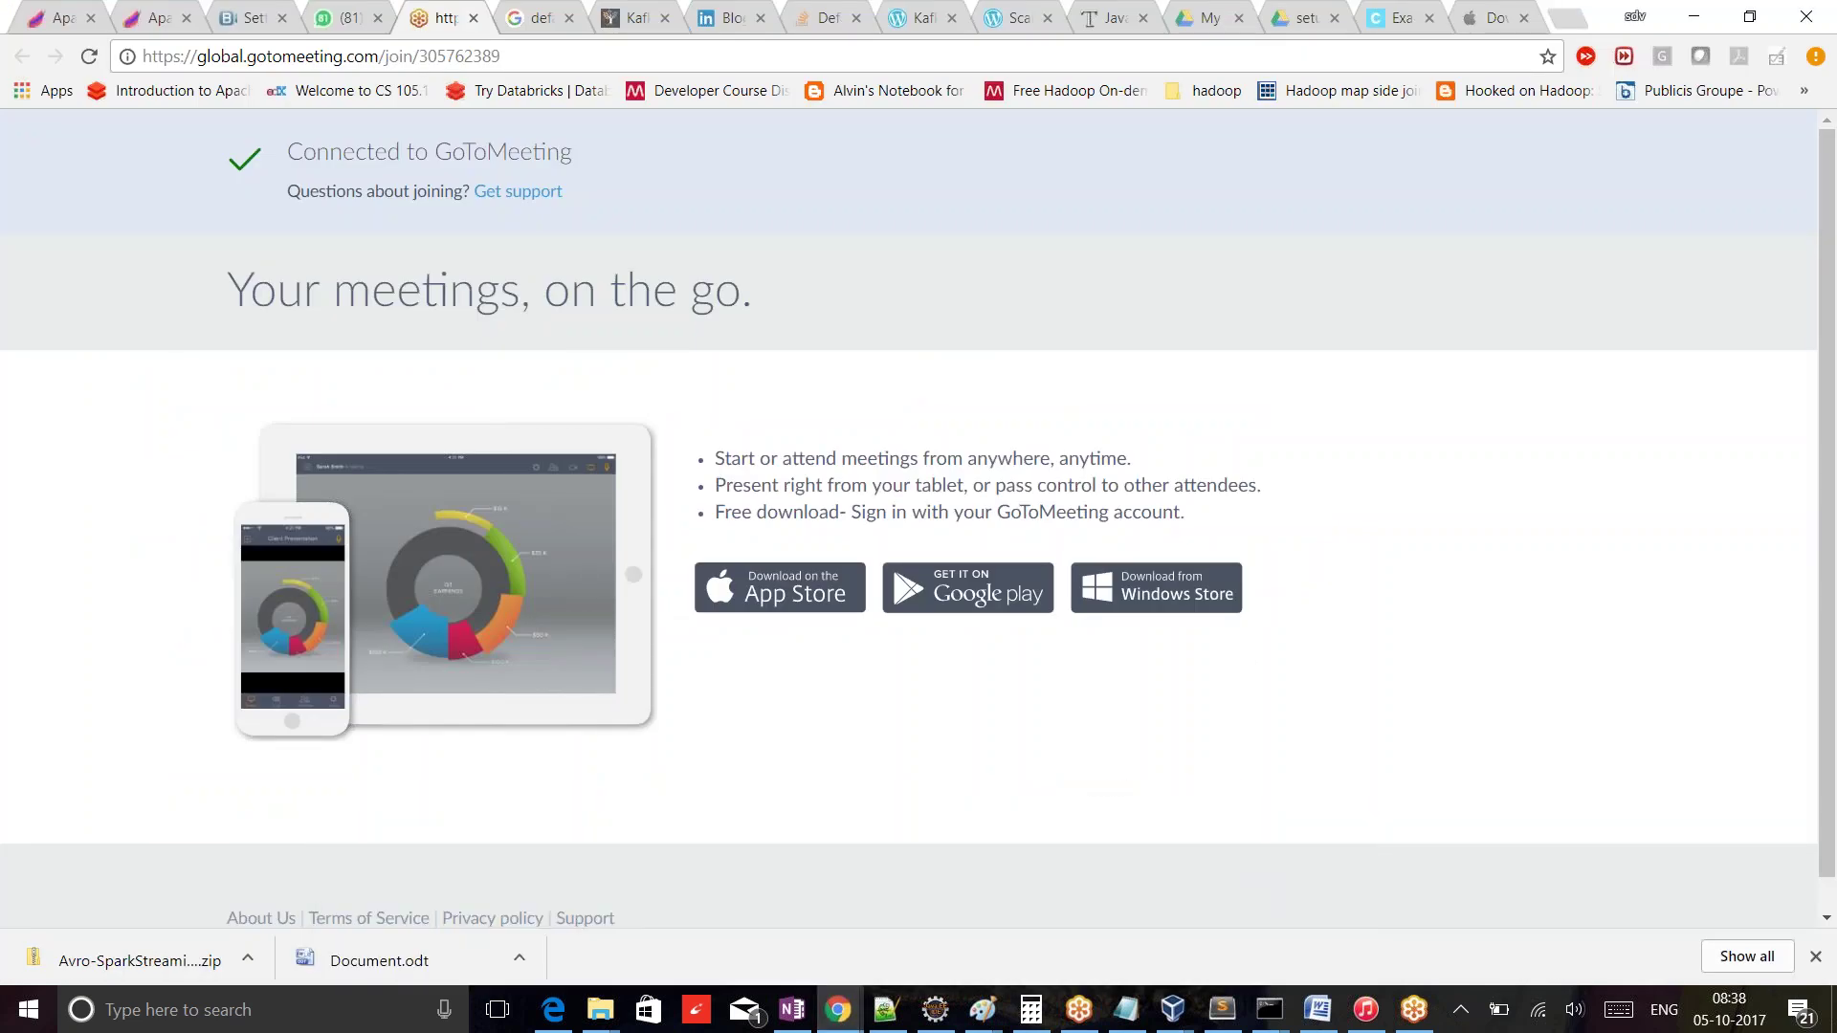
pyautogui.click(1210, 20)
pyautogui.click(1301, 19)
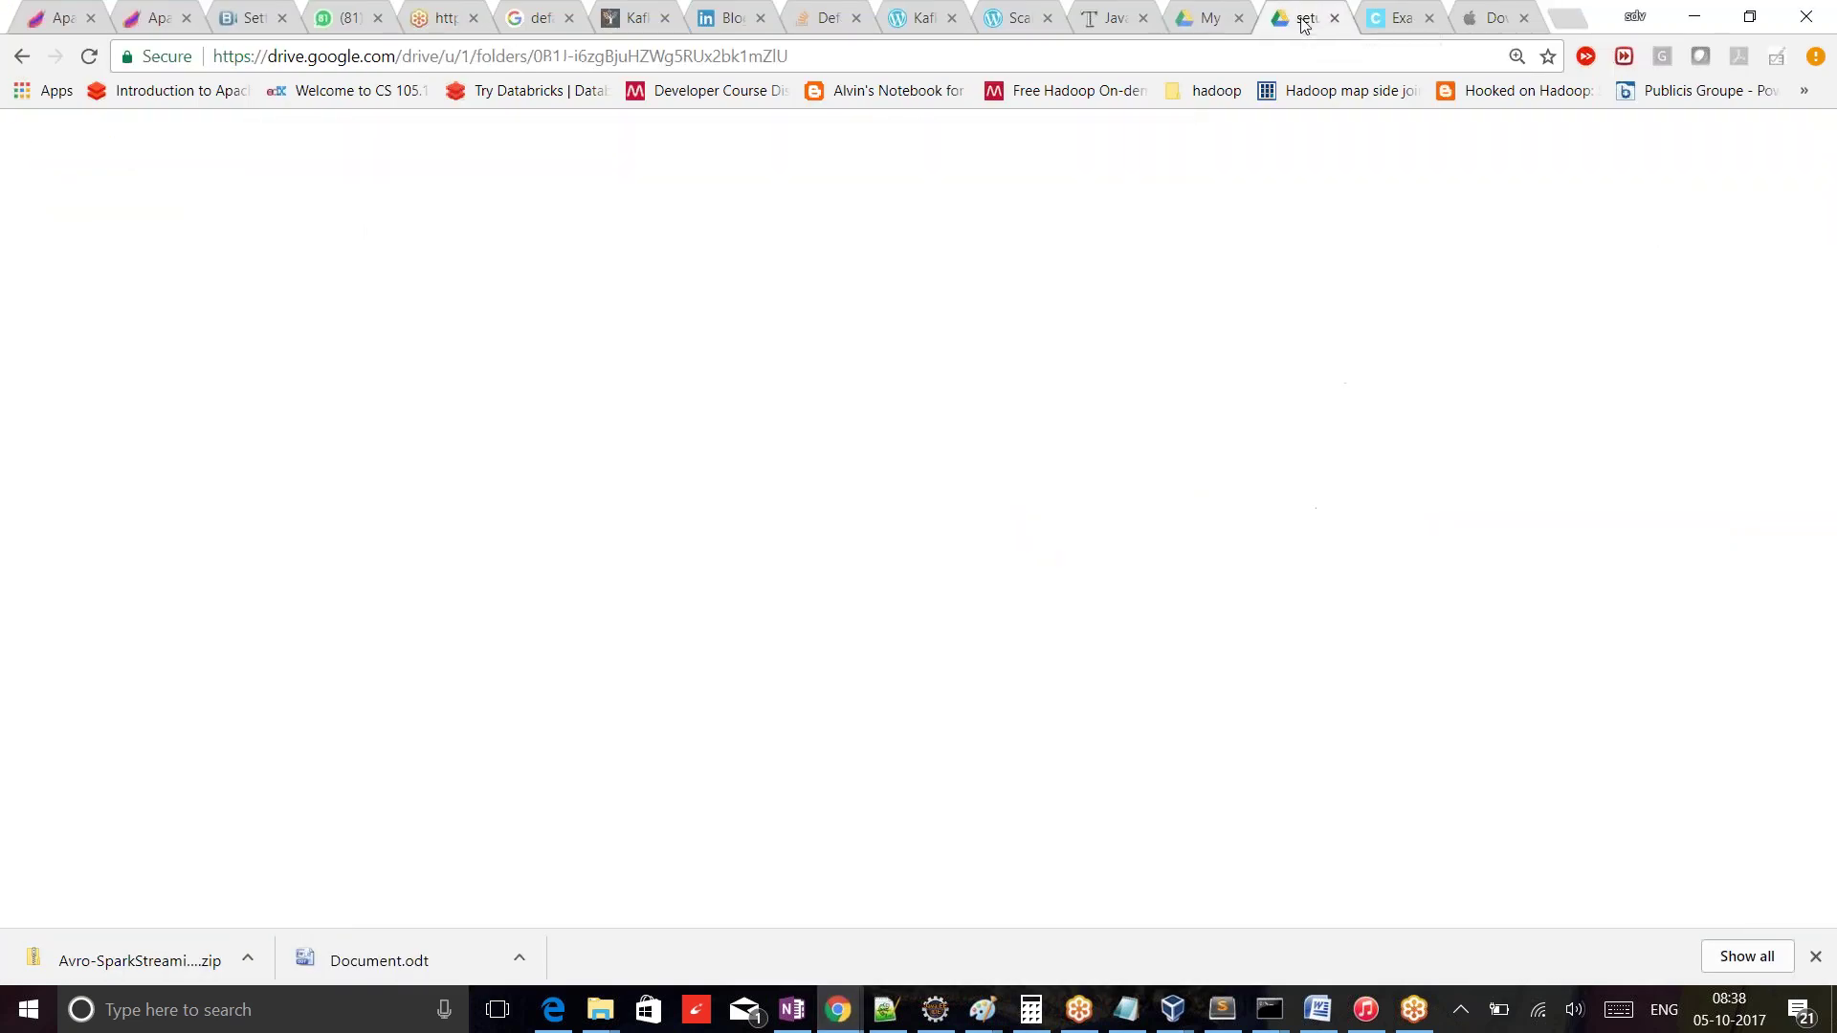
pyautogui.press('Escape')
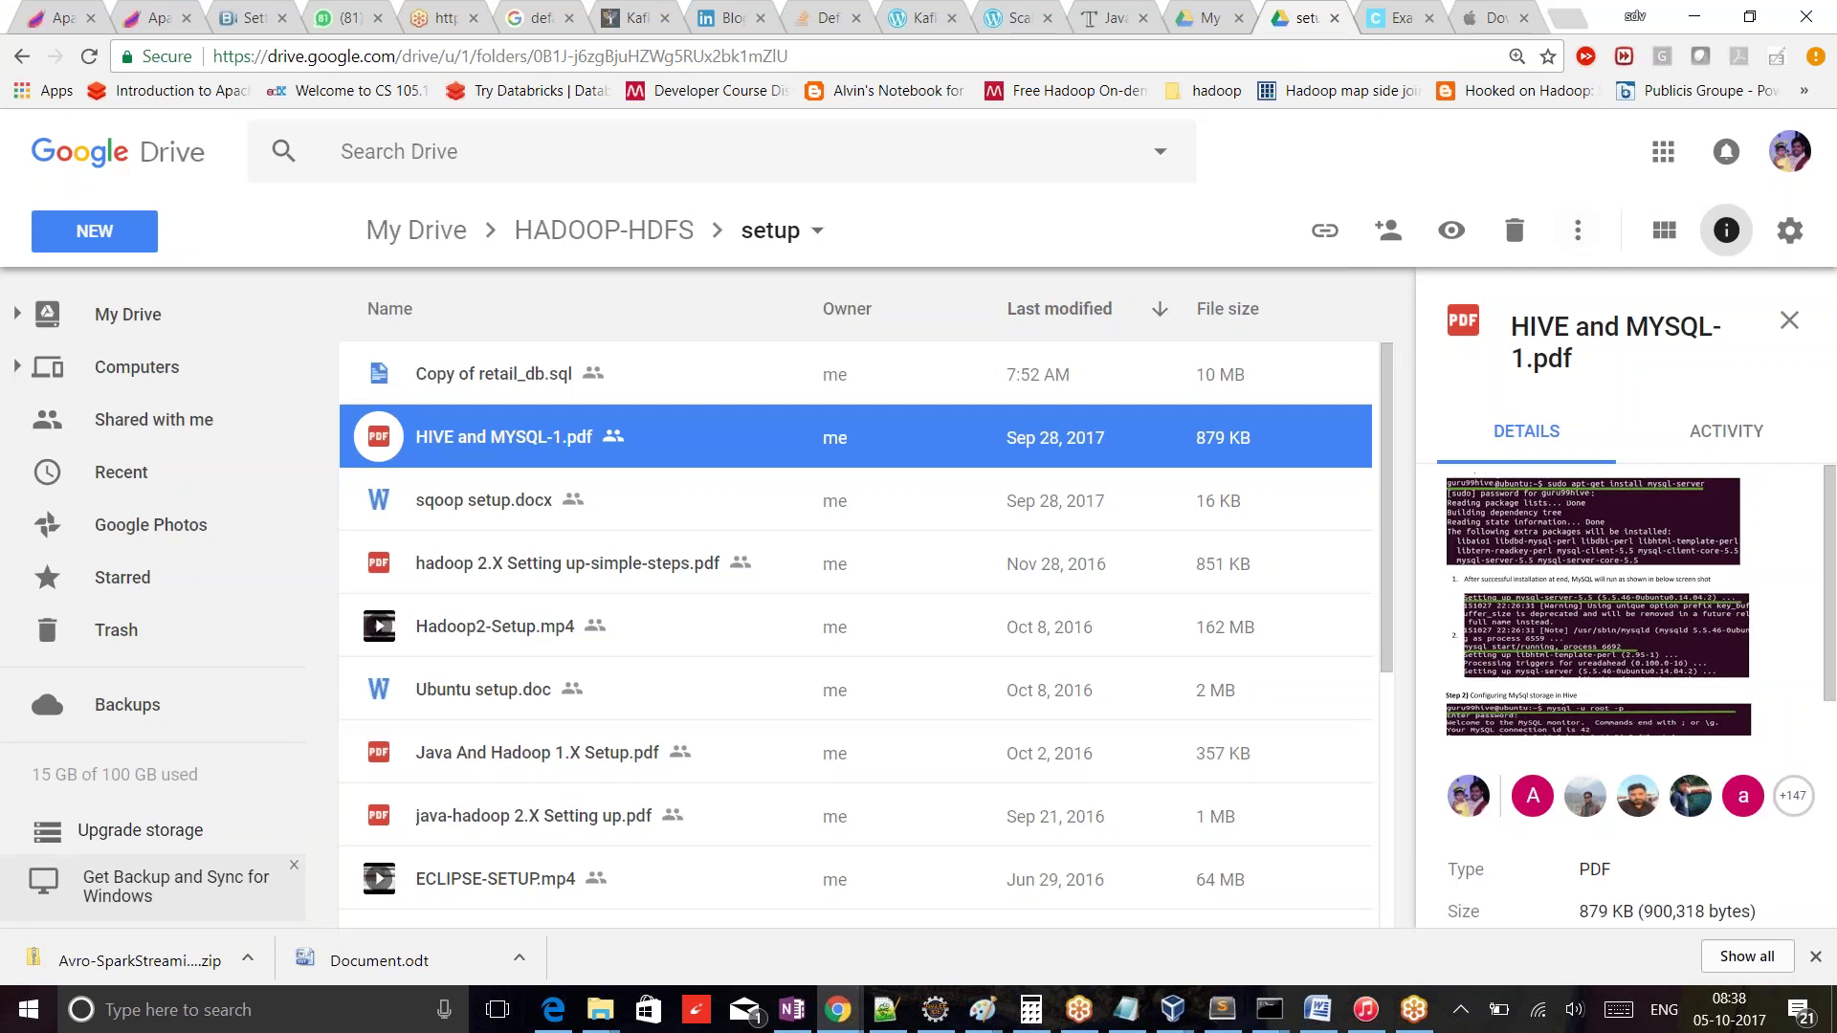
pyautogui.click(627, 234)
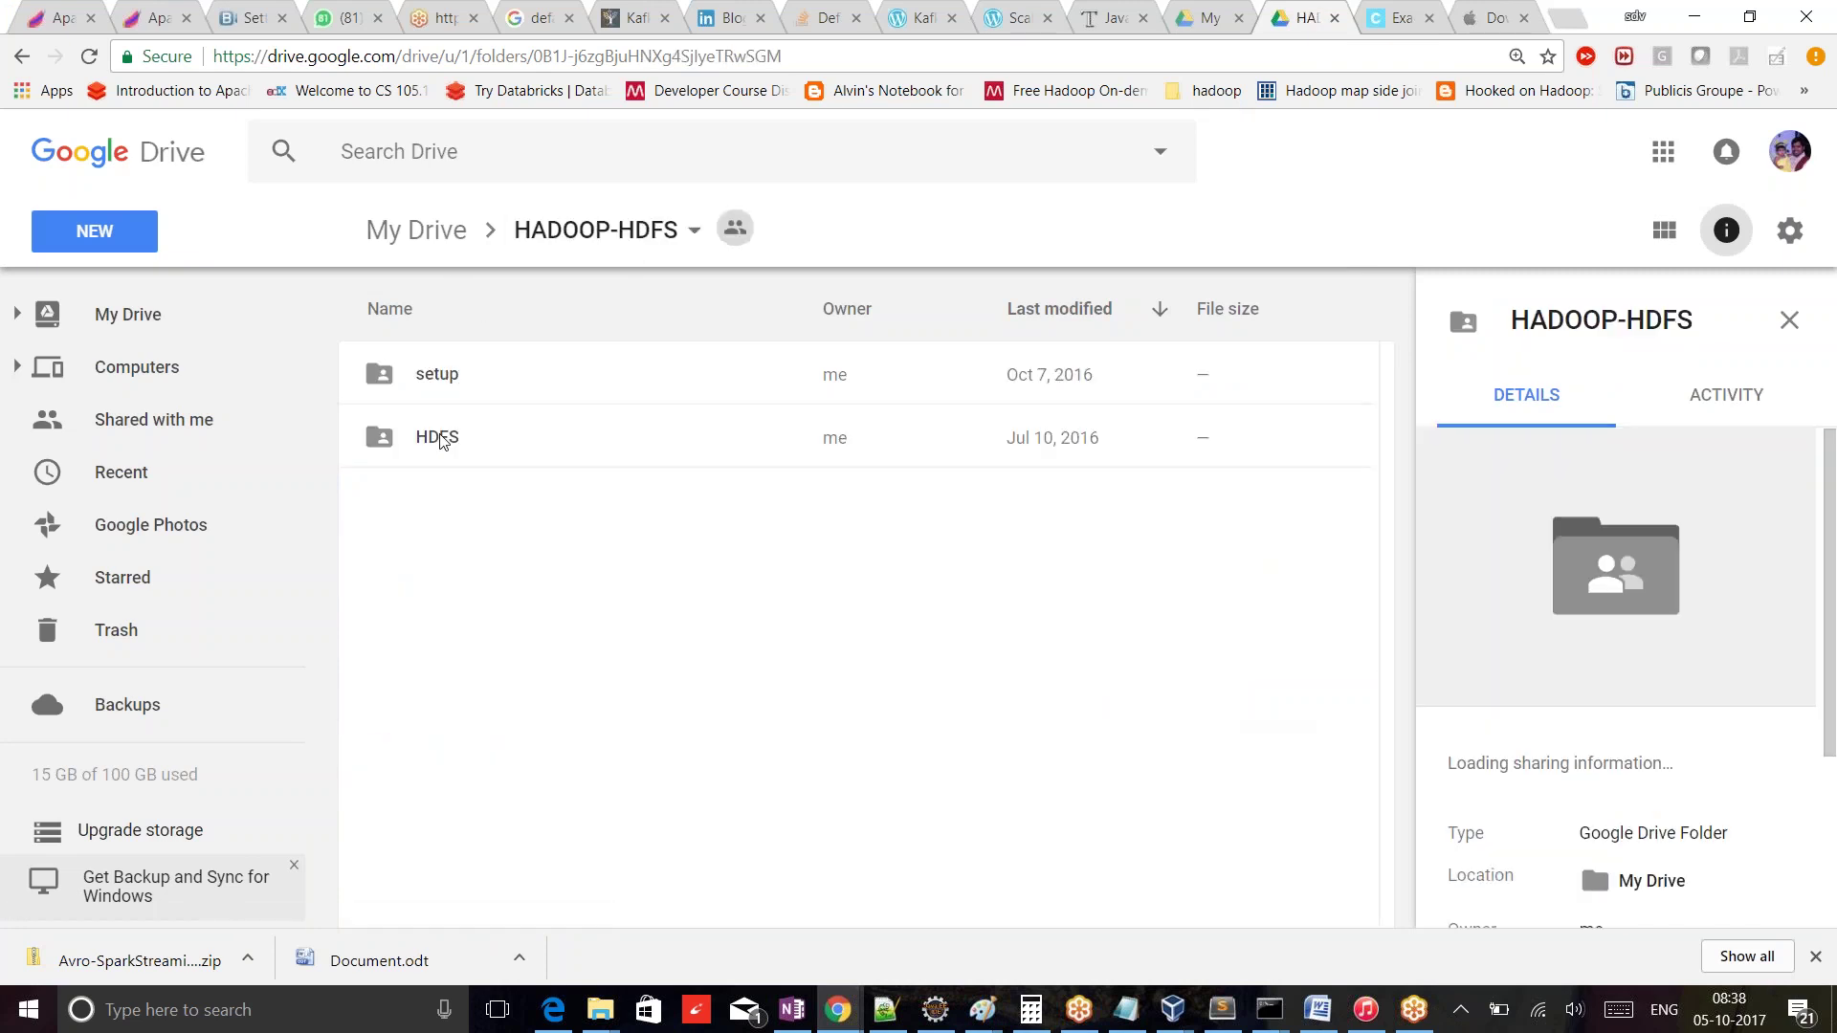
pyautogui.click(439, 235)
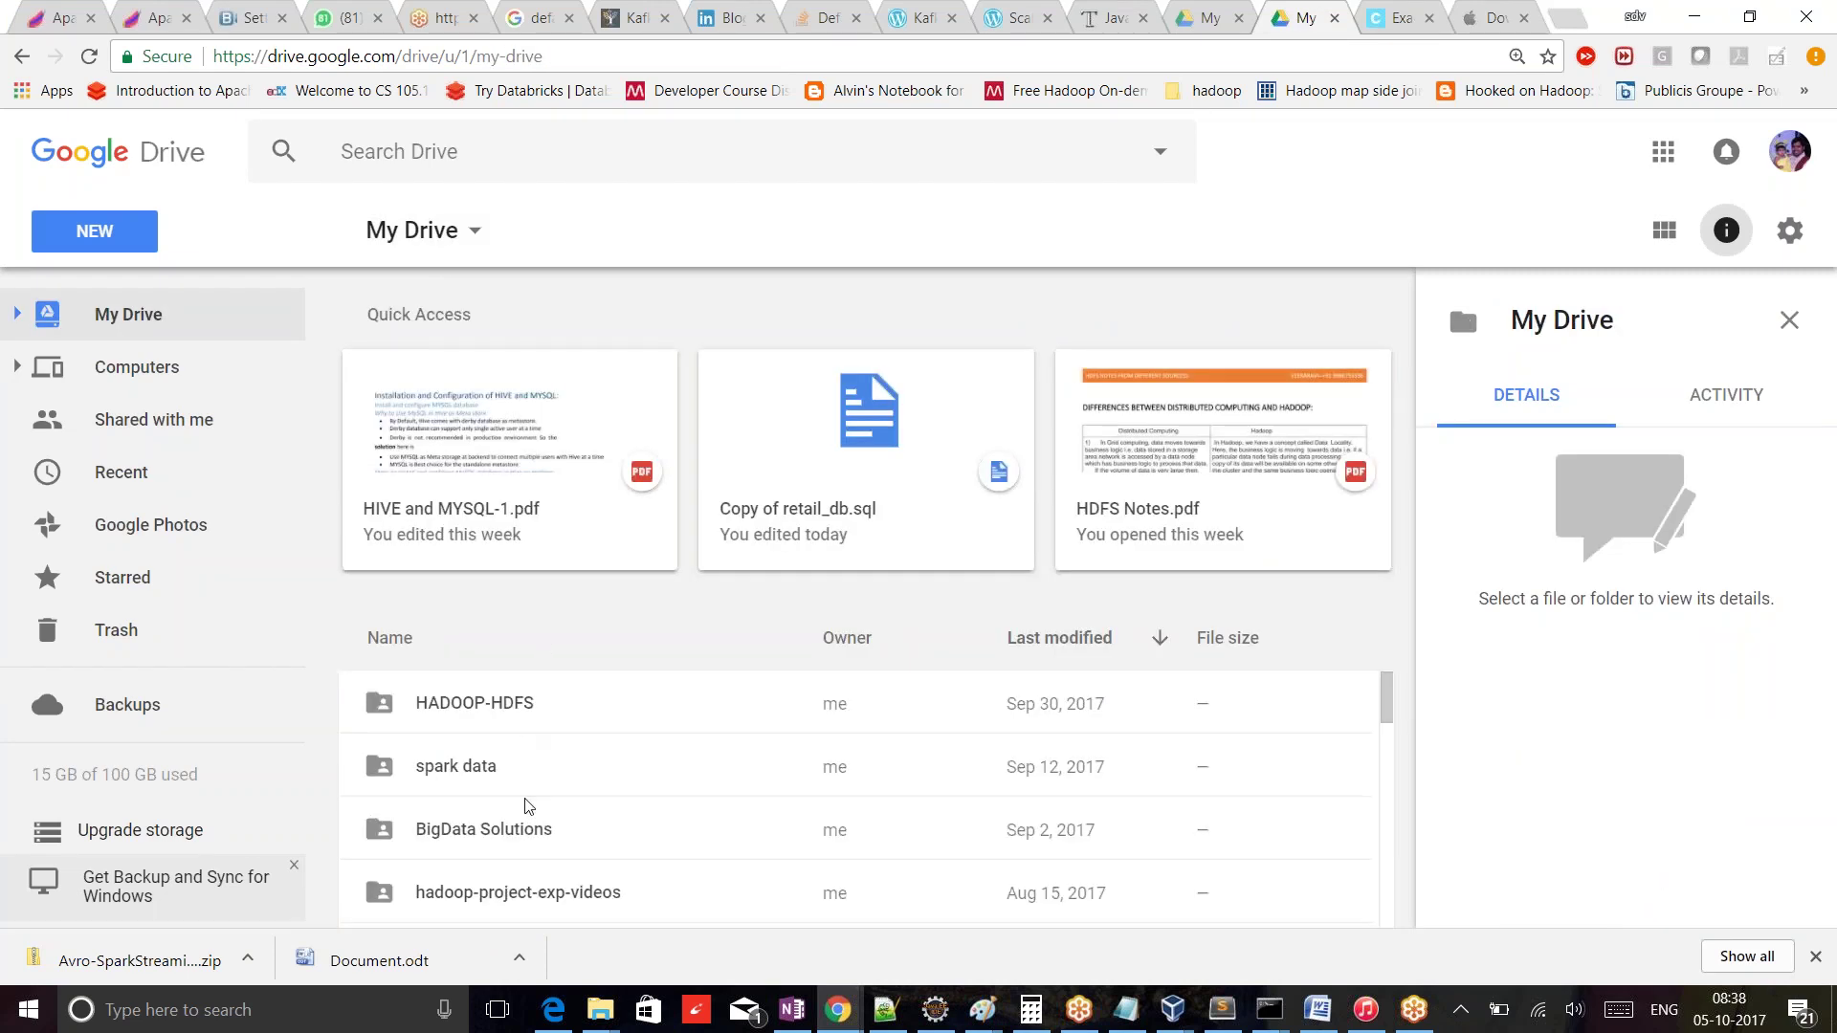
# - Open the BigData Solutions folder in My Drive and go into its Notes folder, down to the Sqoop subfolder
pyautogui.scroll(-5, 517, 770)
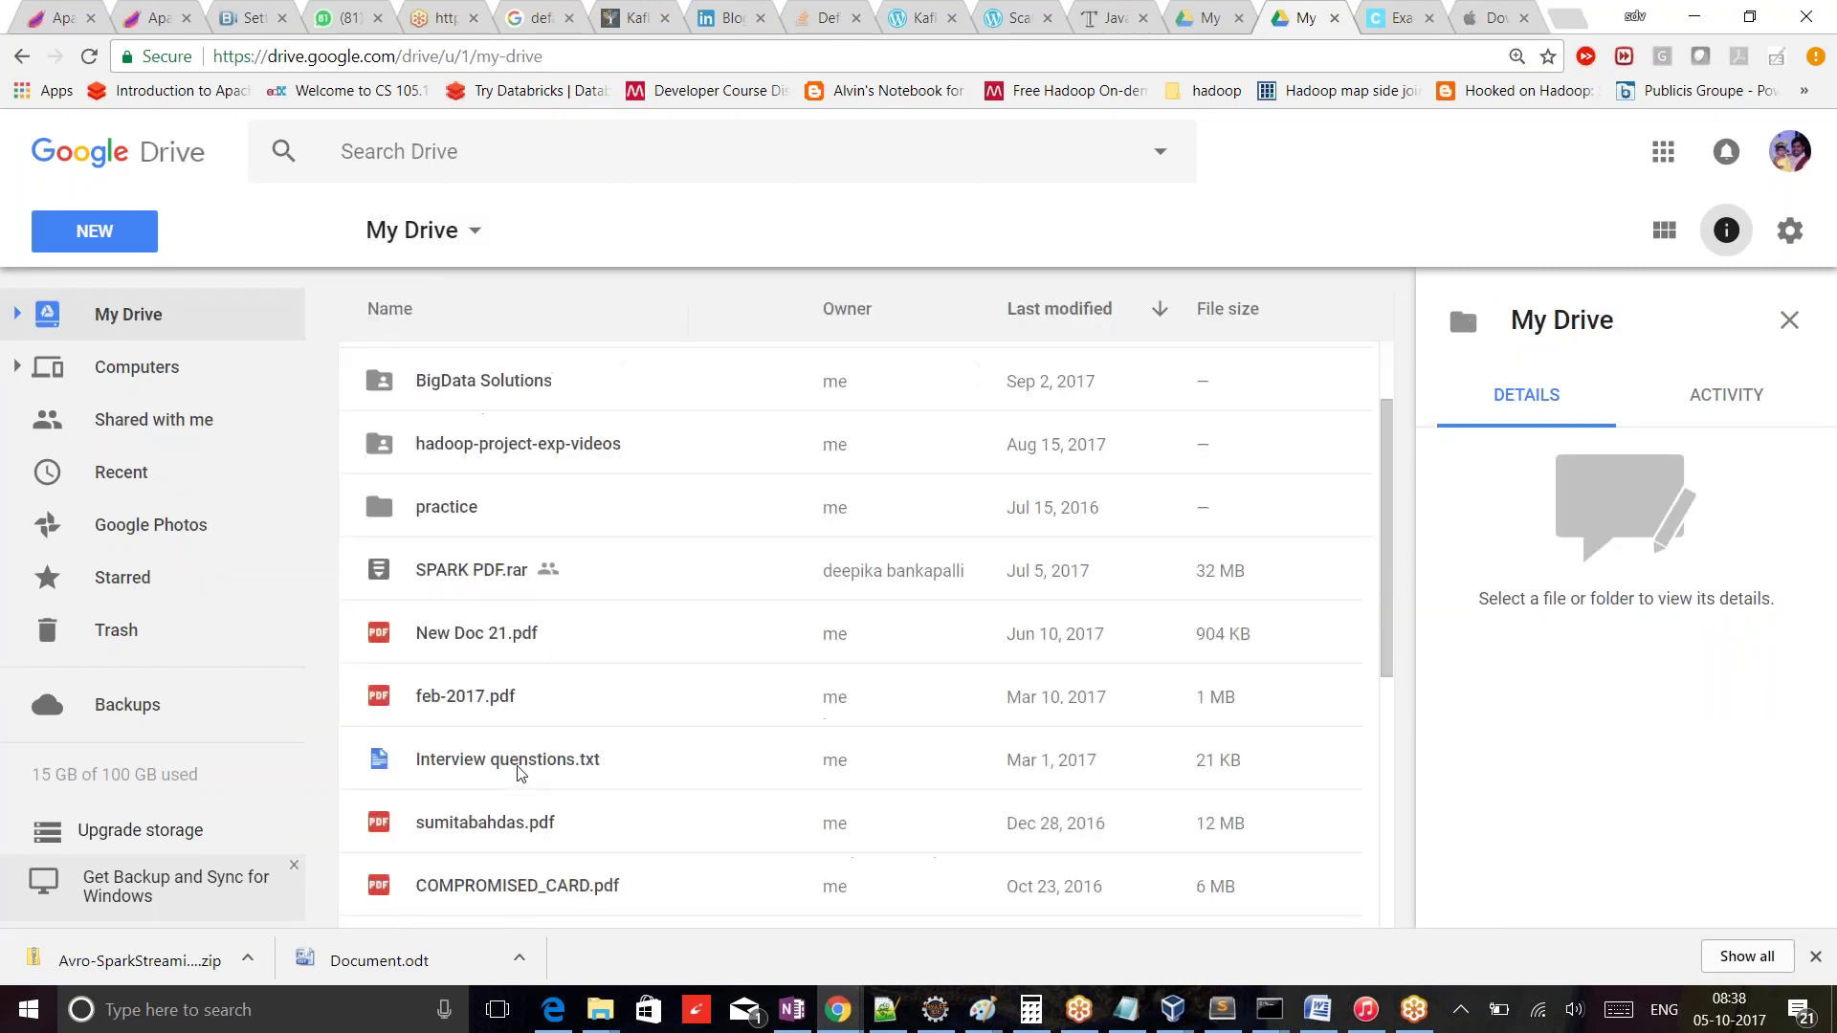
pyautogui.doubleClick(517, 385)
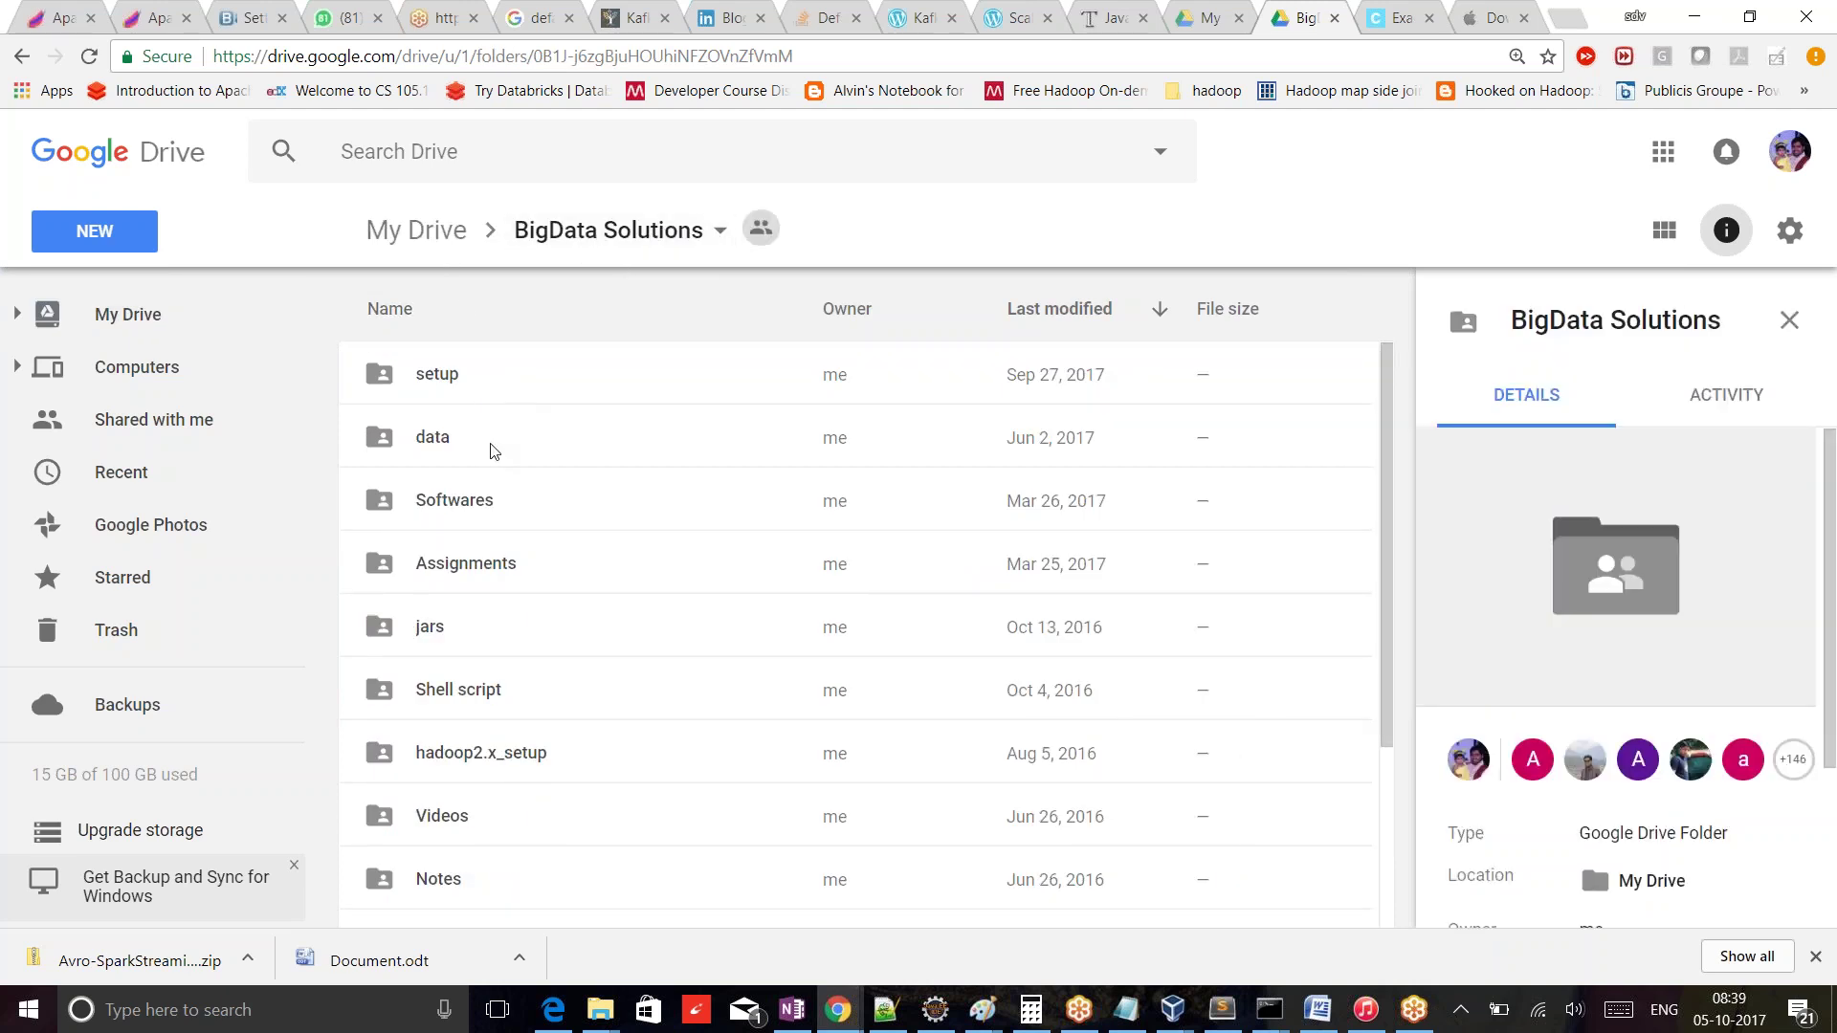
pyautogui.scroll(-1, 586, 766)
pyautogui.scroll(-2, 586, 767)
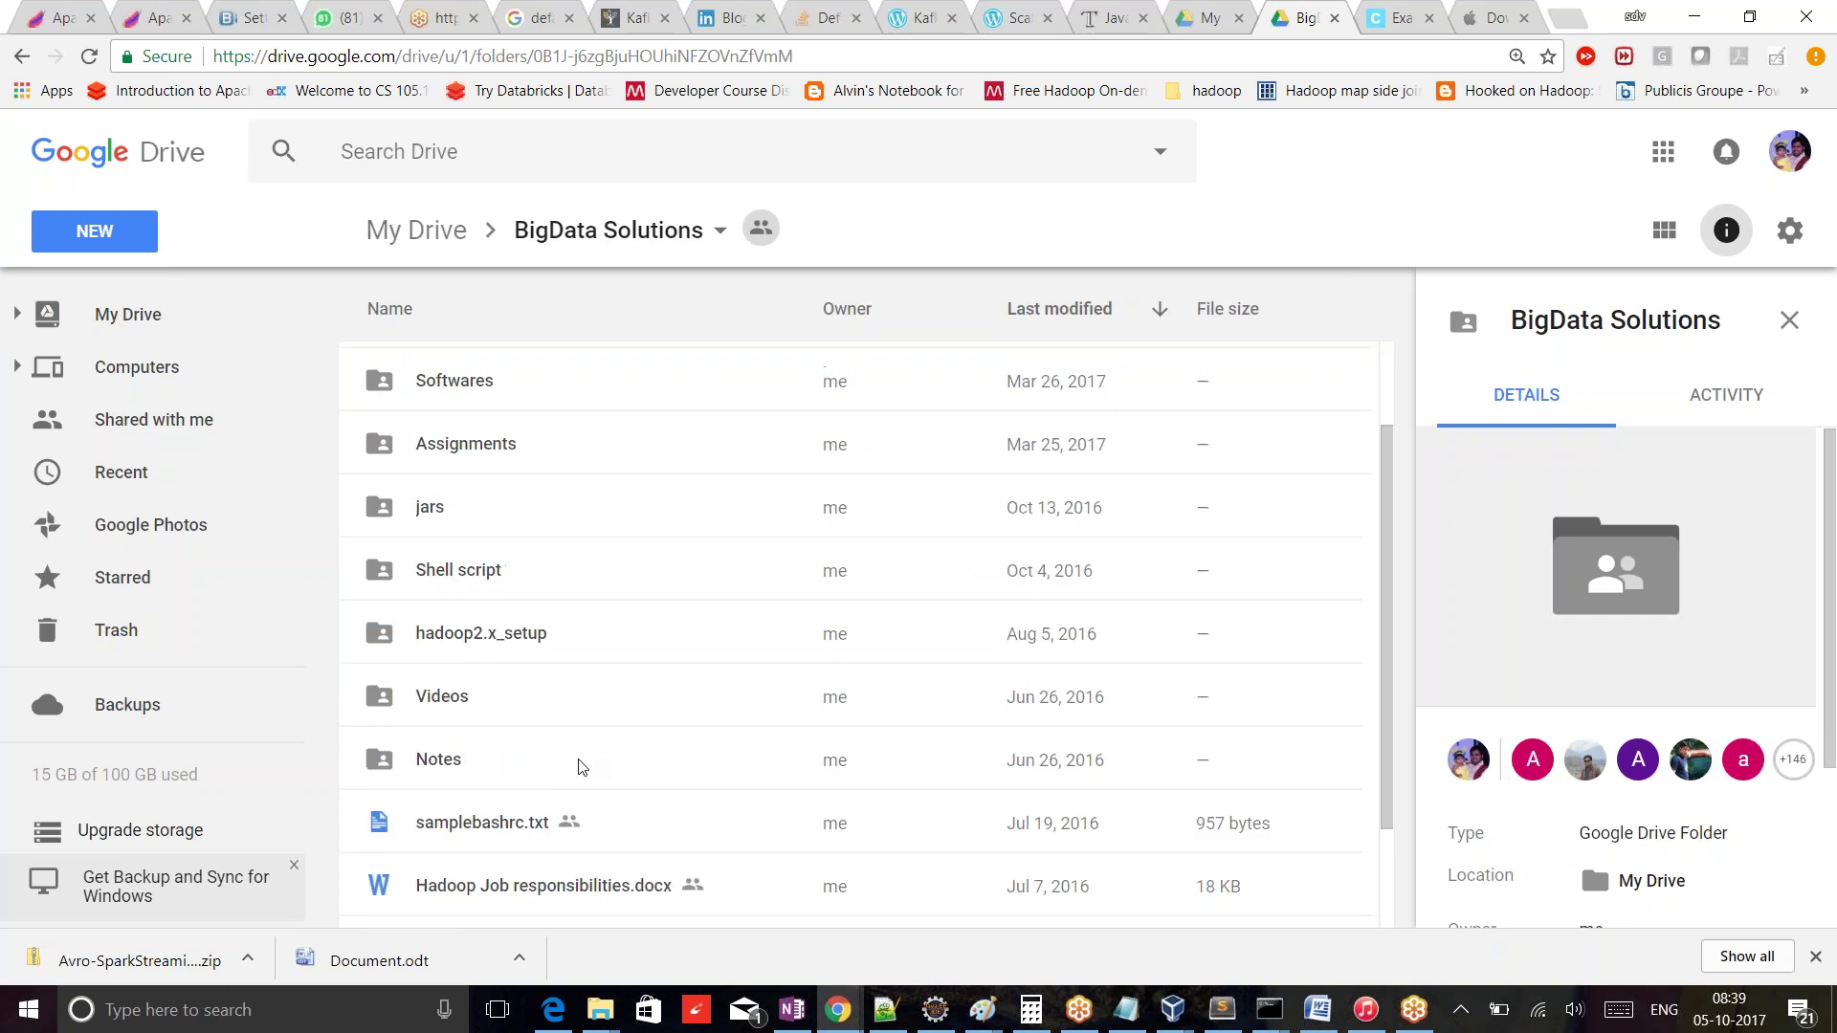
pyautogui.click(441, 761)
pyautogui.doubleClick(442, 762)
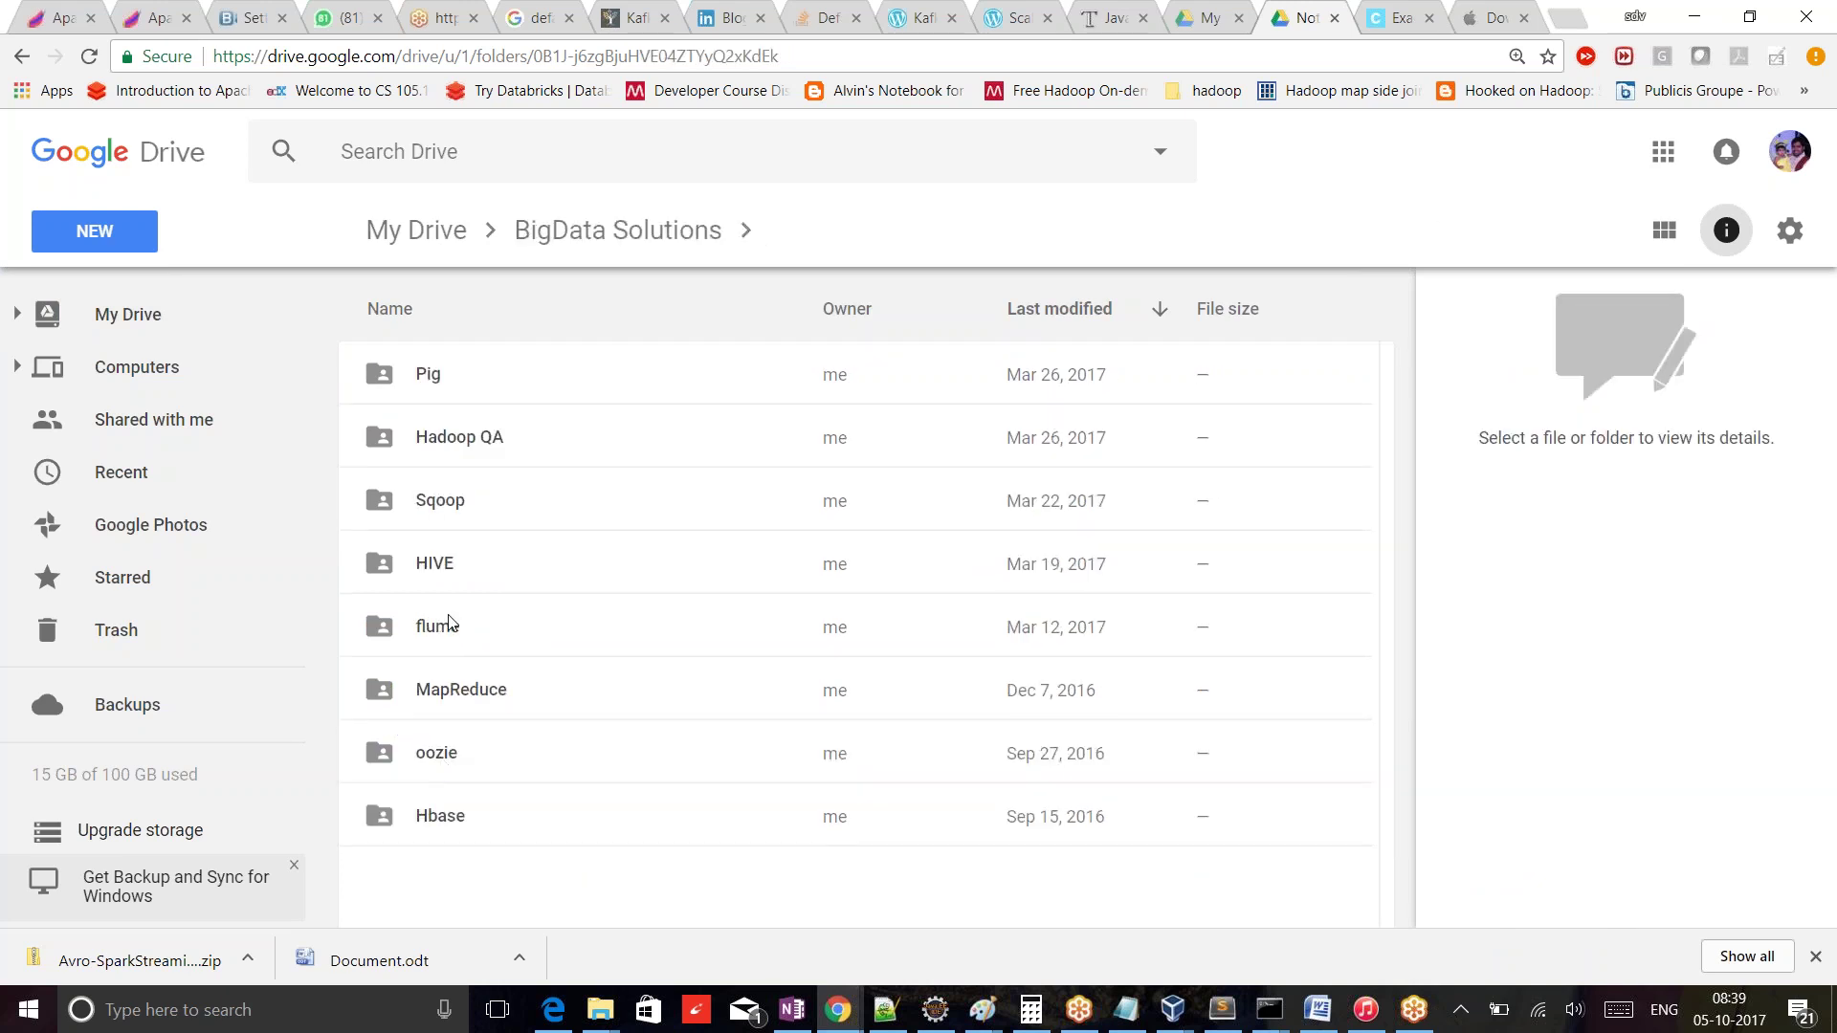
pyautogui.doubleClick(455, 510)
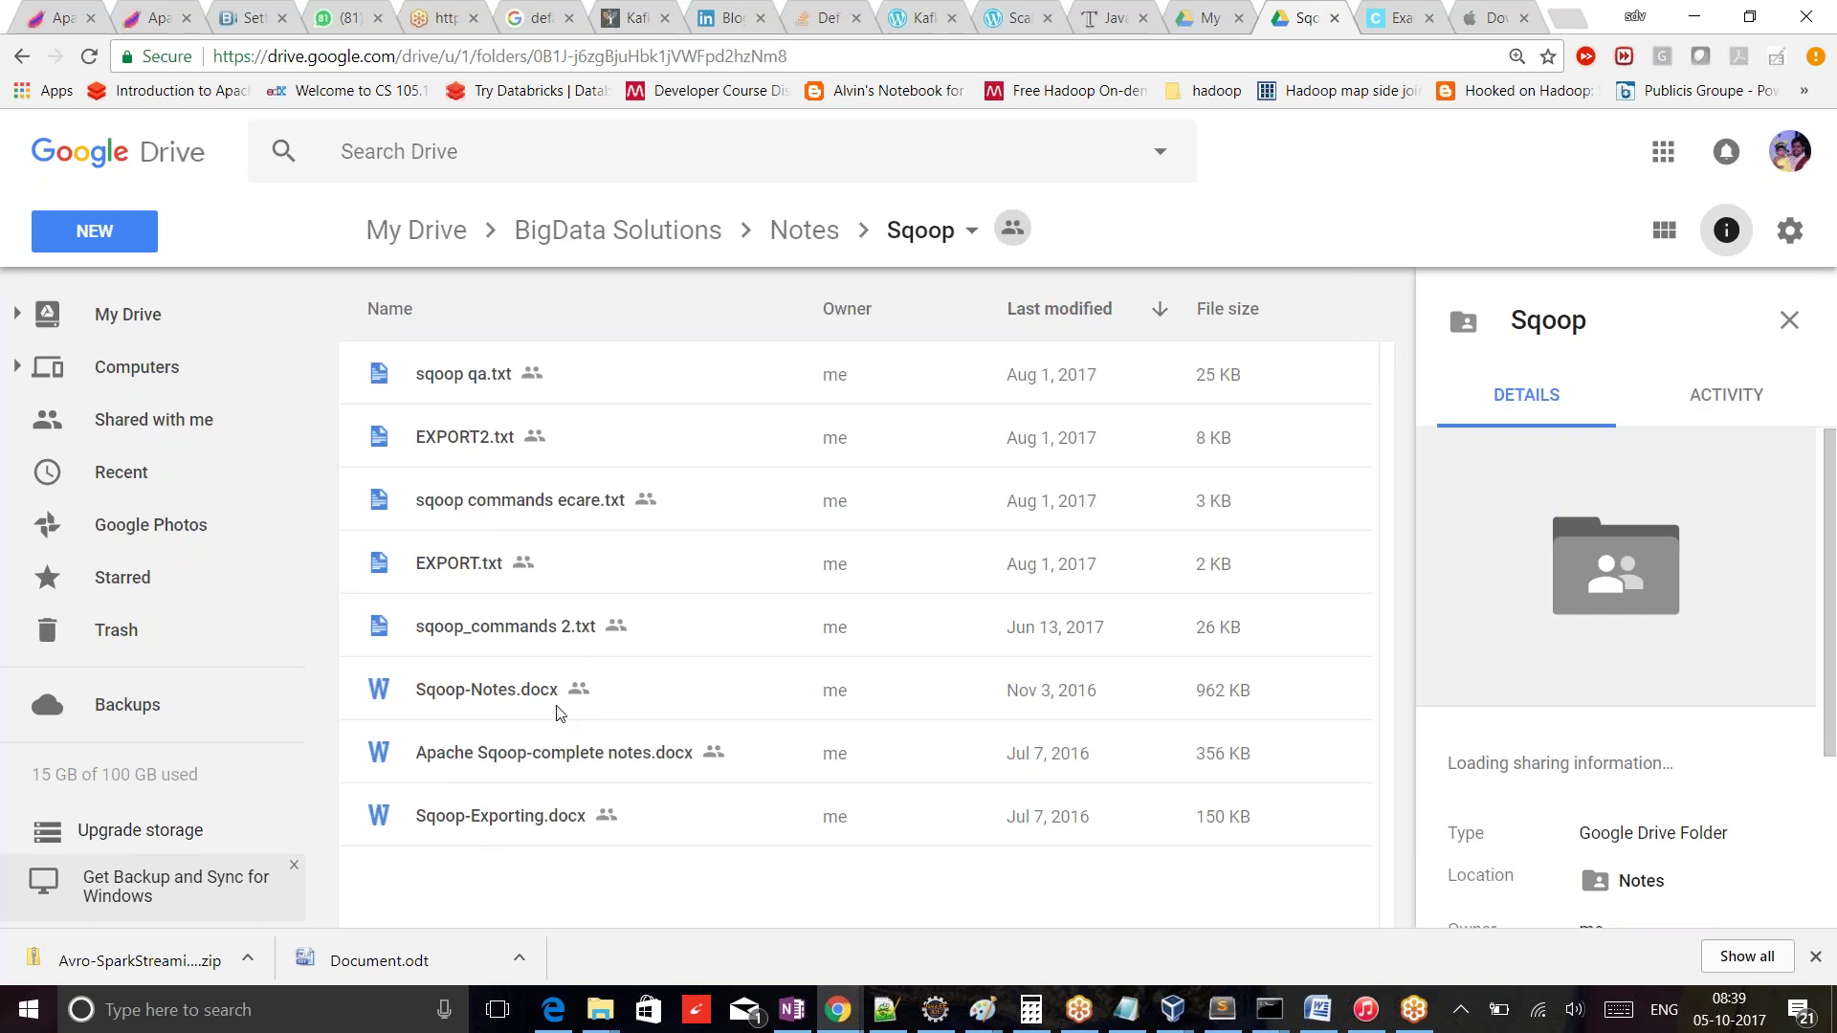
# - Preview sqoop_commands 2.txt, close the preview, and return to the BigData Solutions folder
pyautogui.click(533, 649)
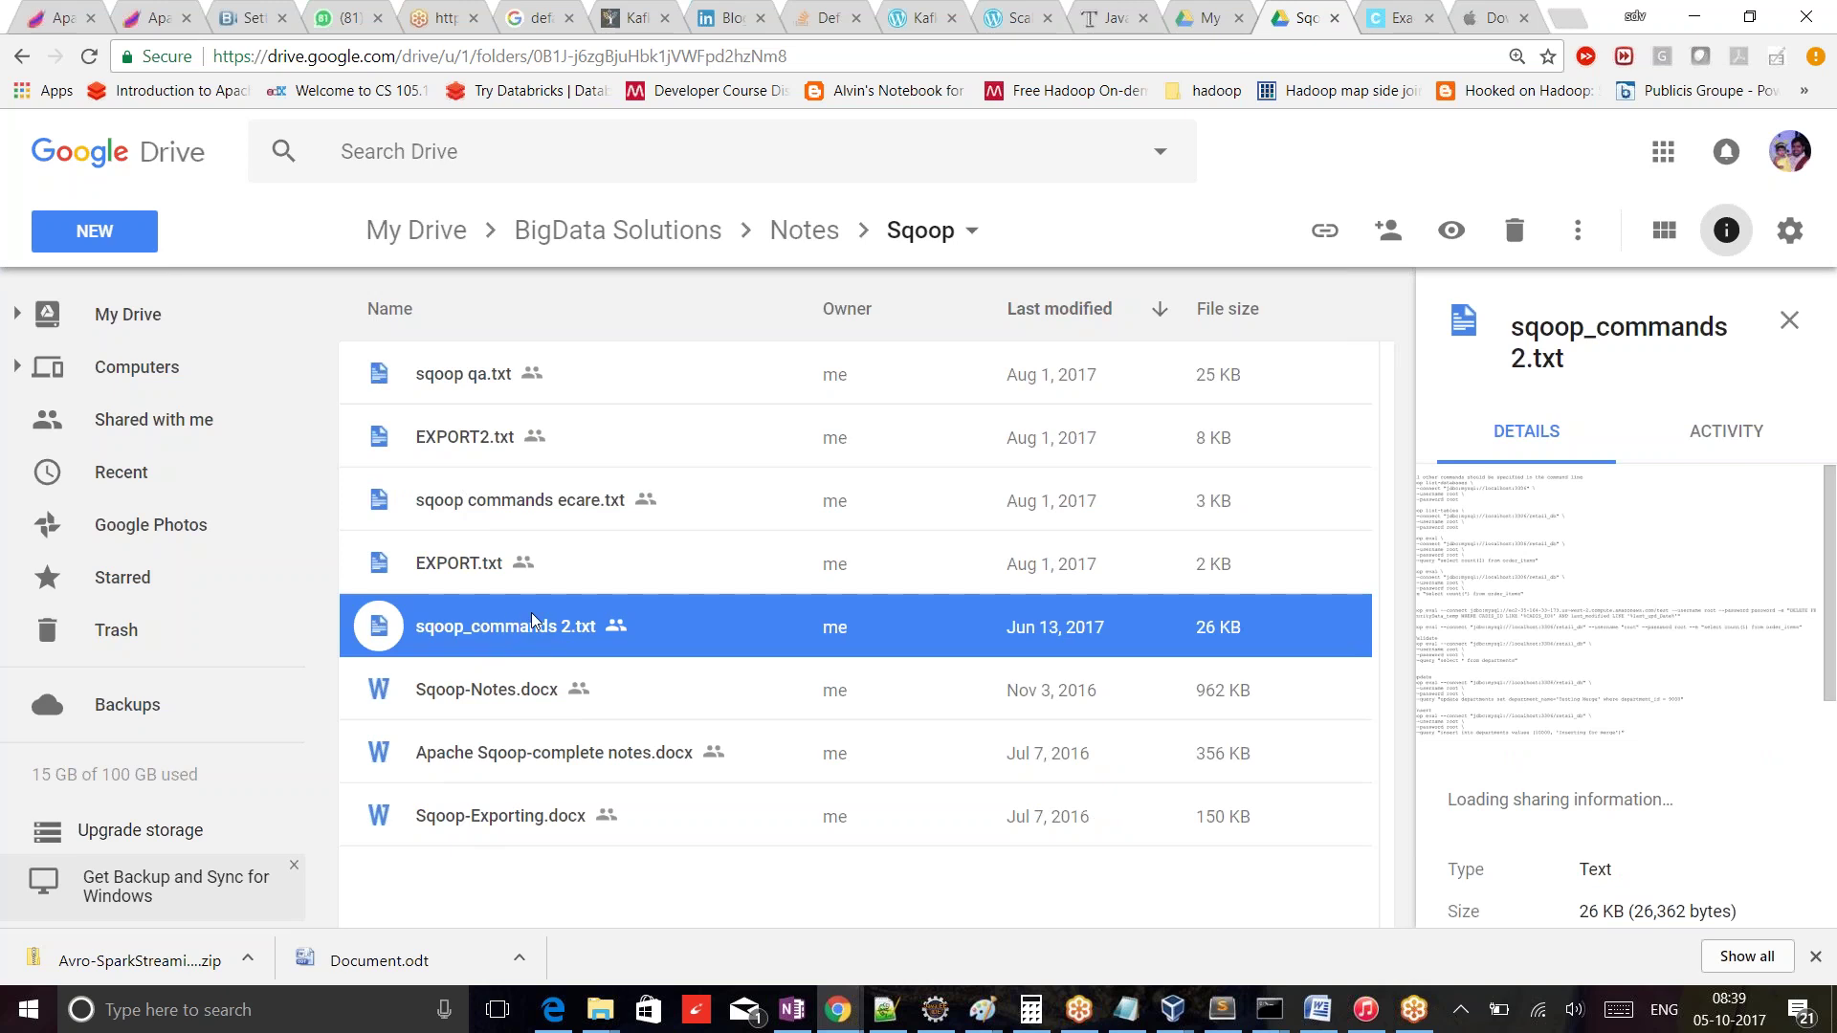
pyautogui.doubleClick(435, 648)
pyautogui.moveTo(230, 234); pyautogui.dragTo(402, 661)
pyautogui.click(577, 704)
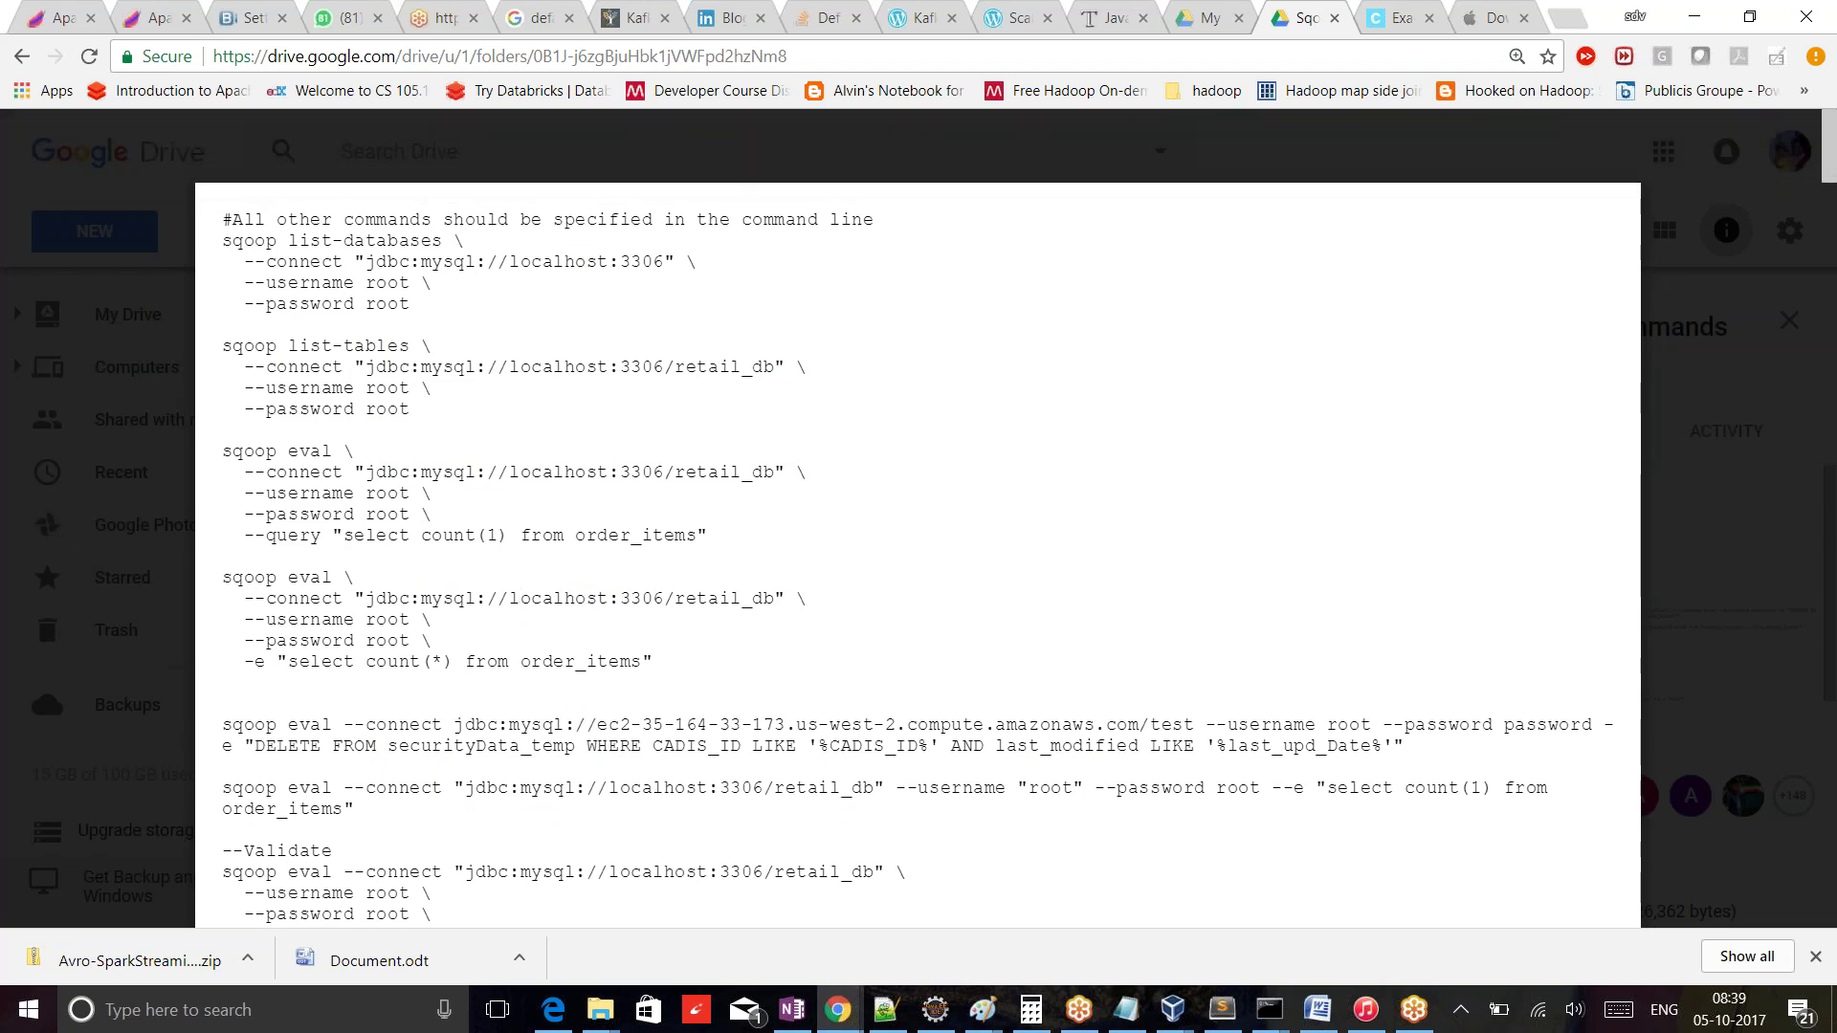
pyautogui.press('Escape')
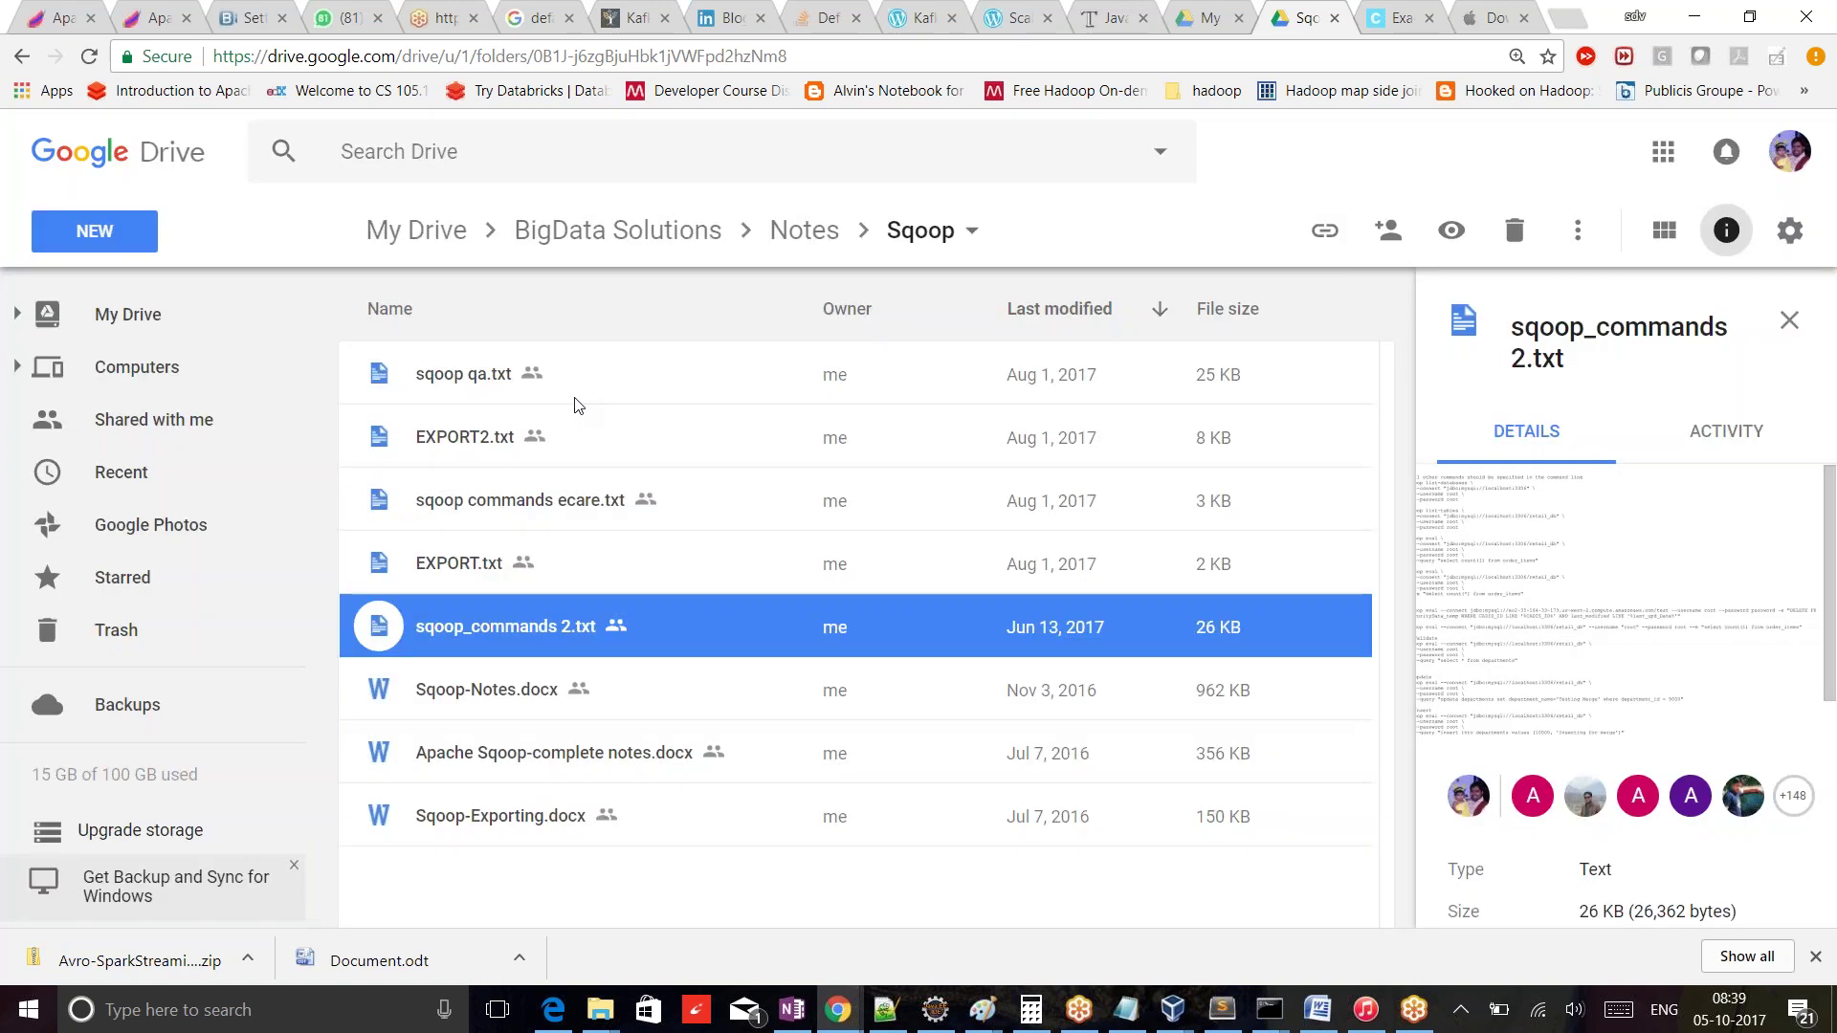
pyautogui.click(645, 231)
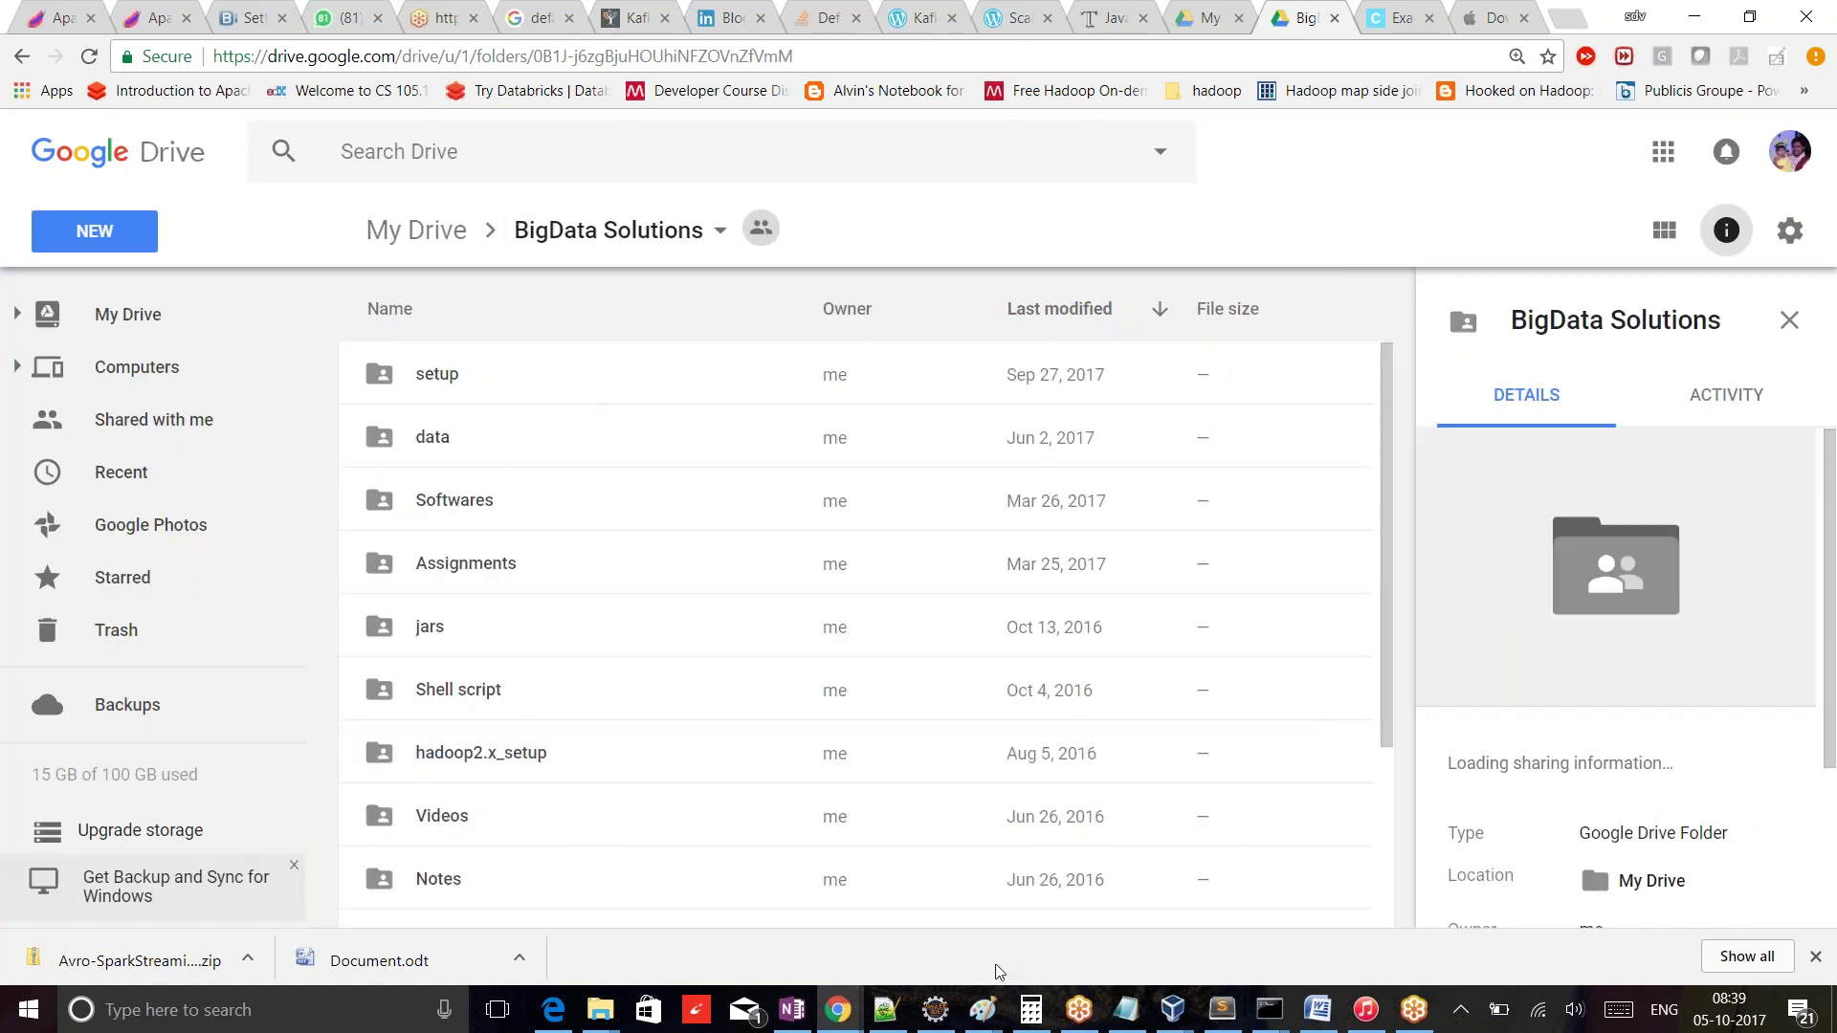
# - Switch to Notepad++ and create a new blank file
pyautogui.moveTo(1074, 1012)
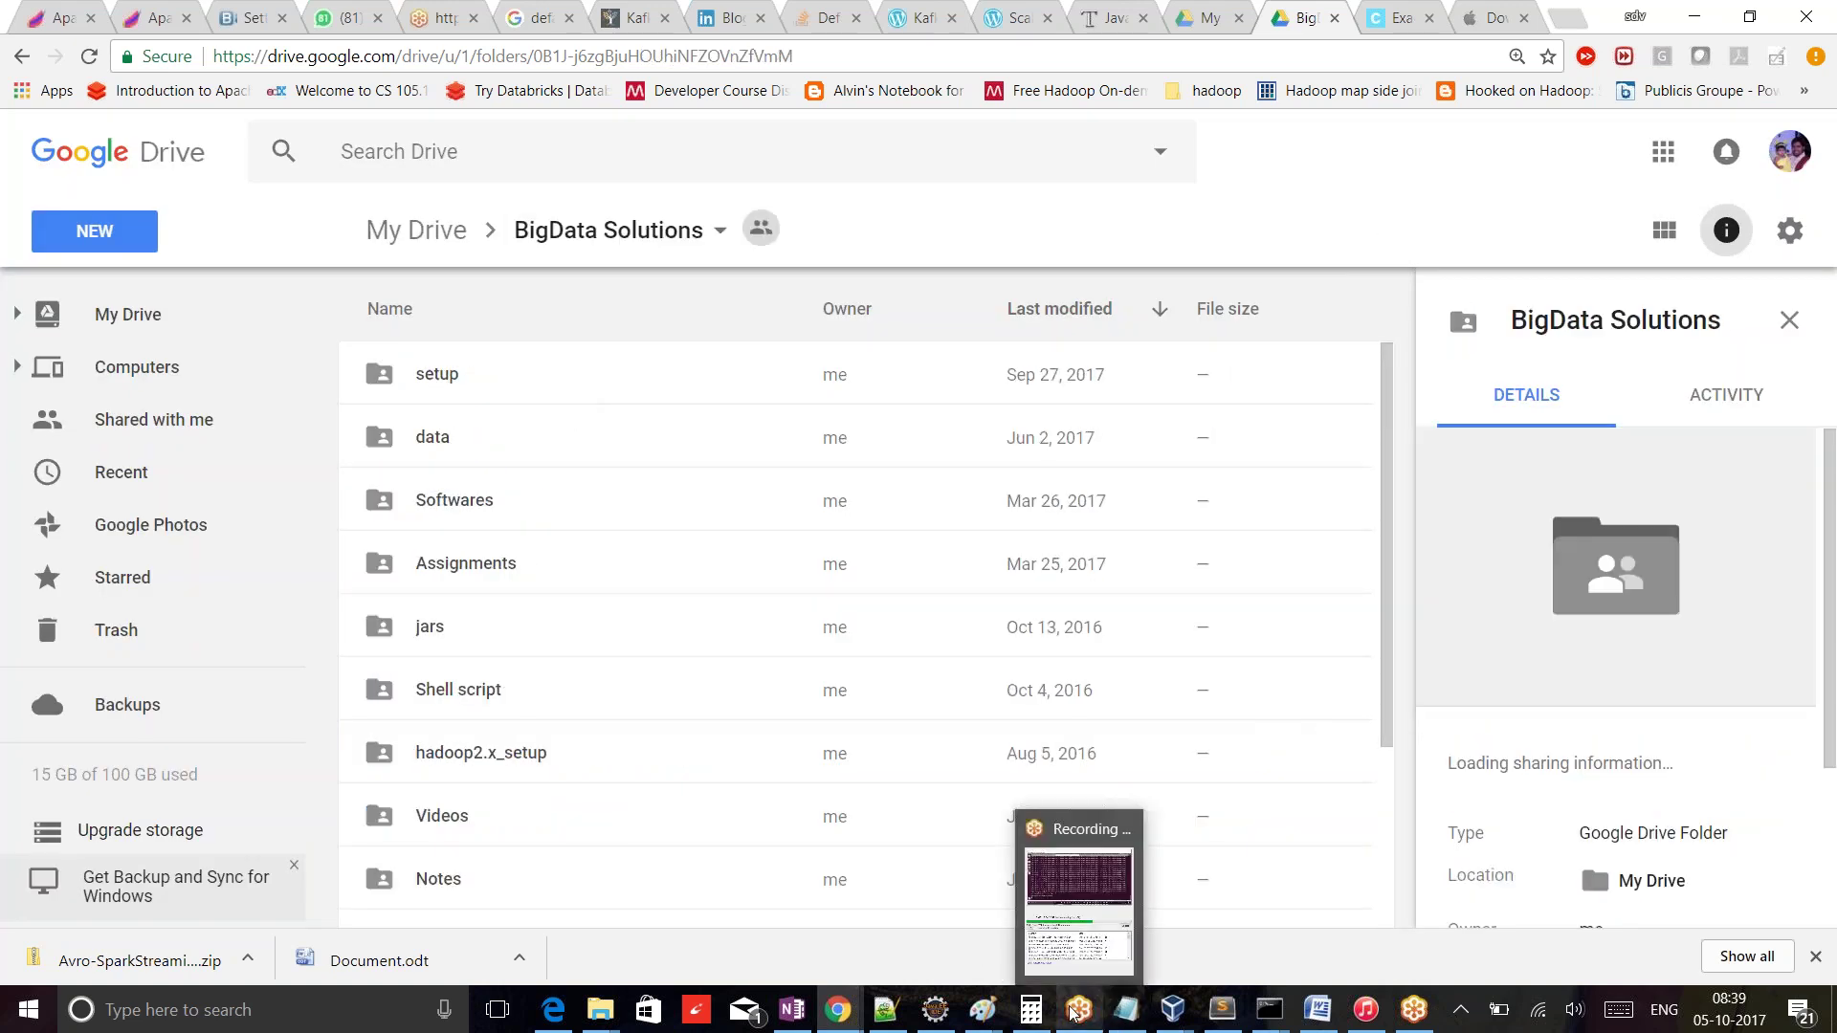
pyautogui.moveTo(895, 1014)
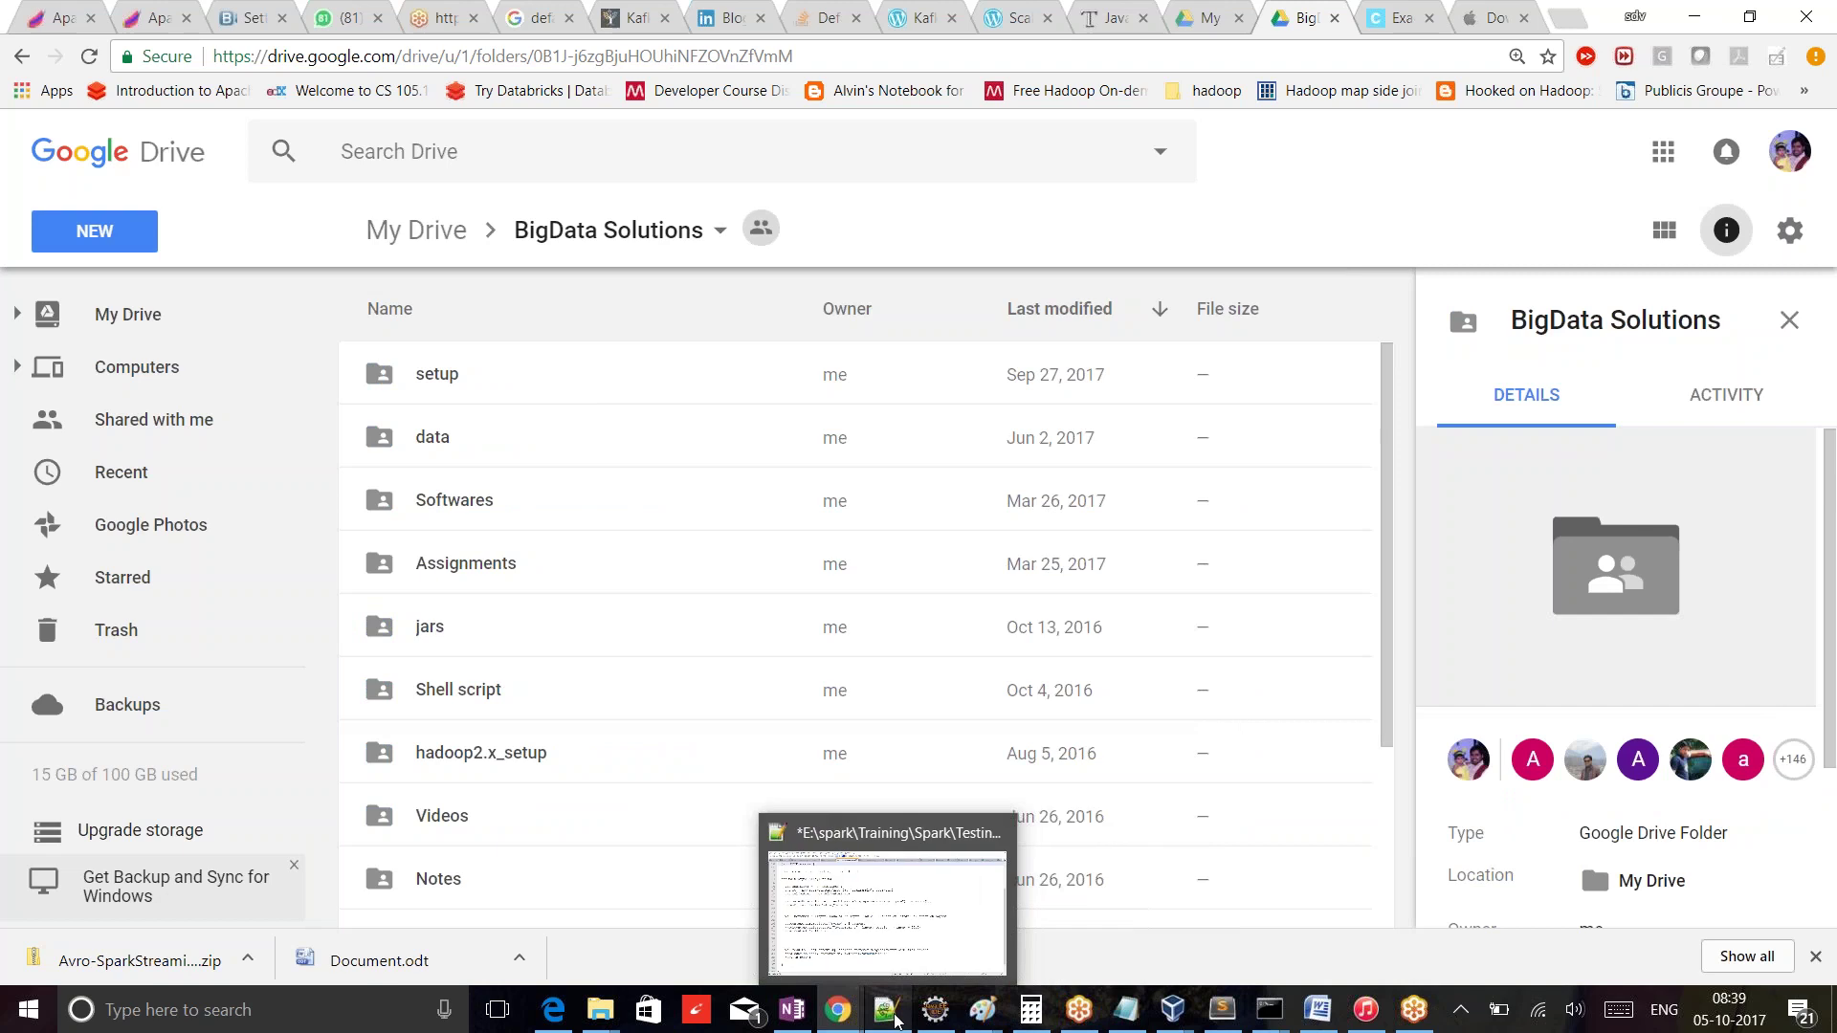
pyautogui.click(933, 955)
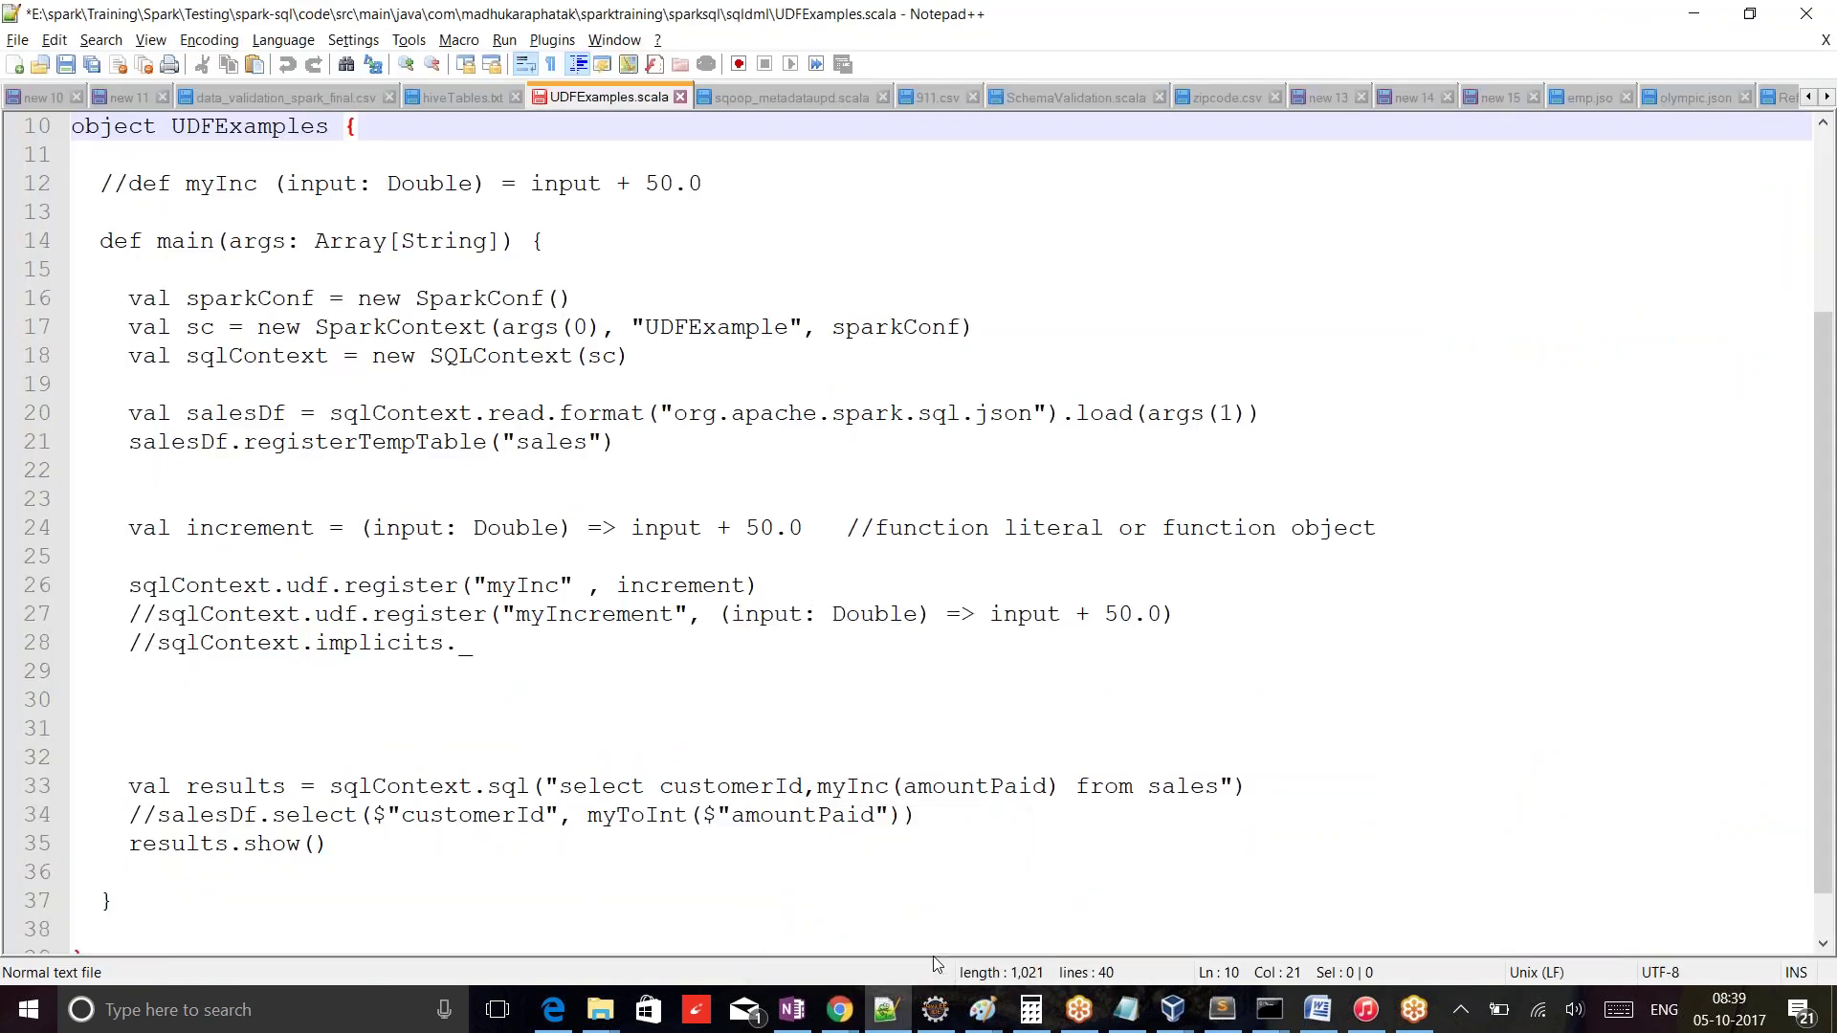
pyautogui.hotkey('ctrl', 'n')
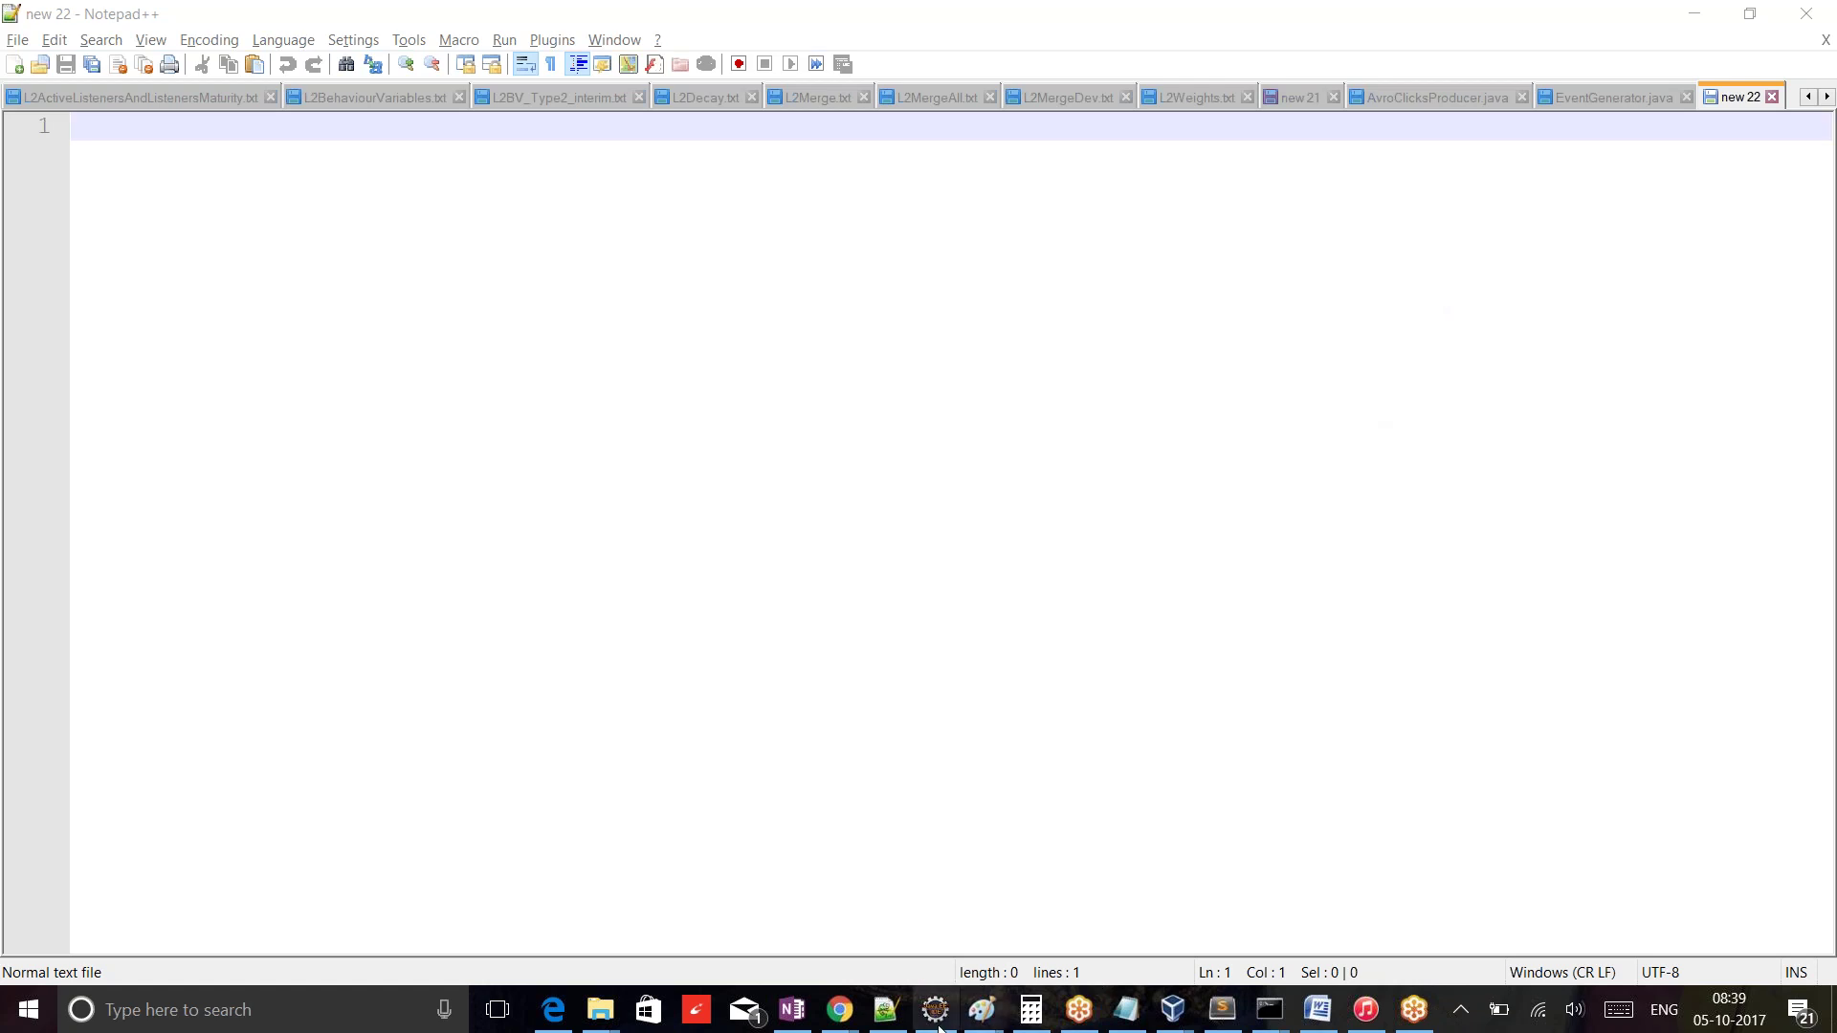
# - Return to Google Drive in Chrome and open the sharing settings of the BigData Solutions folder
pyautogui.moveTo(839, 1009)
pyautogui.click(1110, 955)
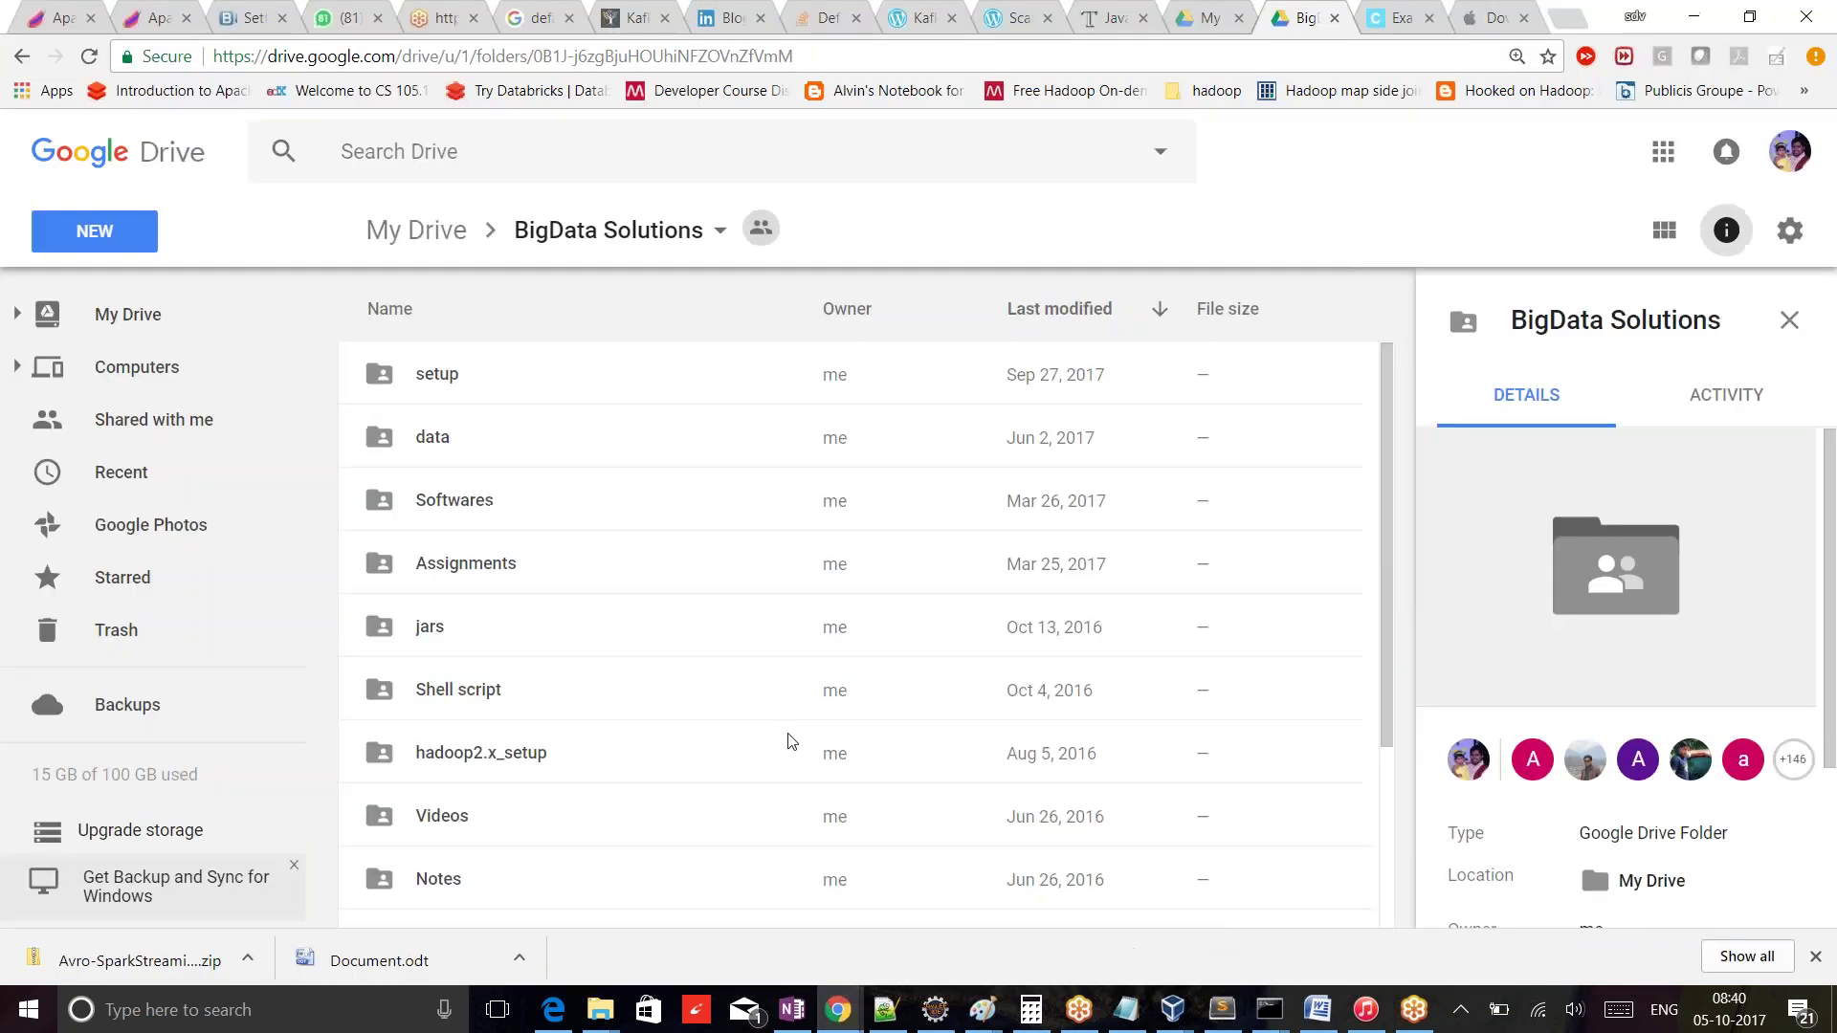
pyautogui.click(586, 251)
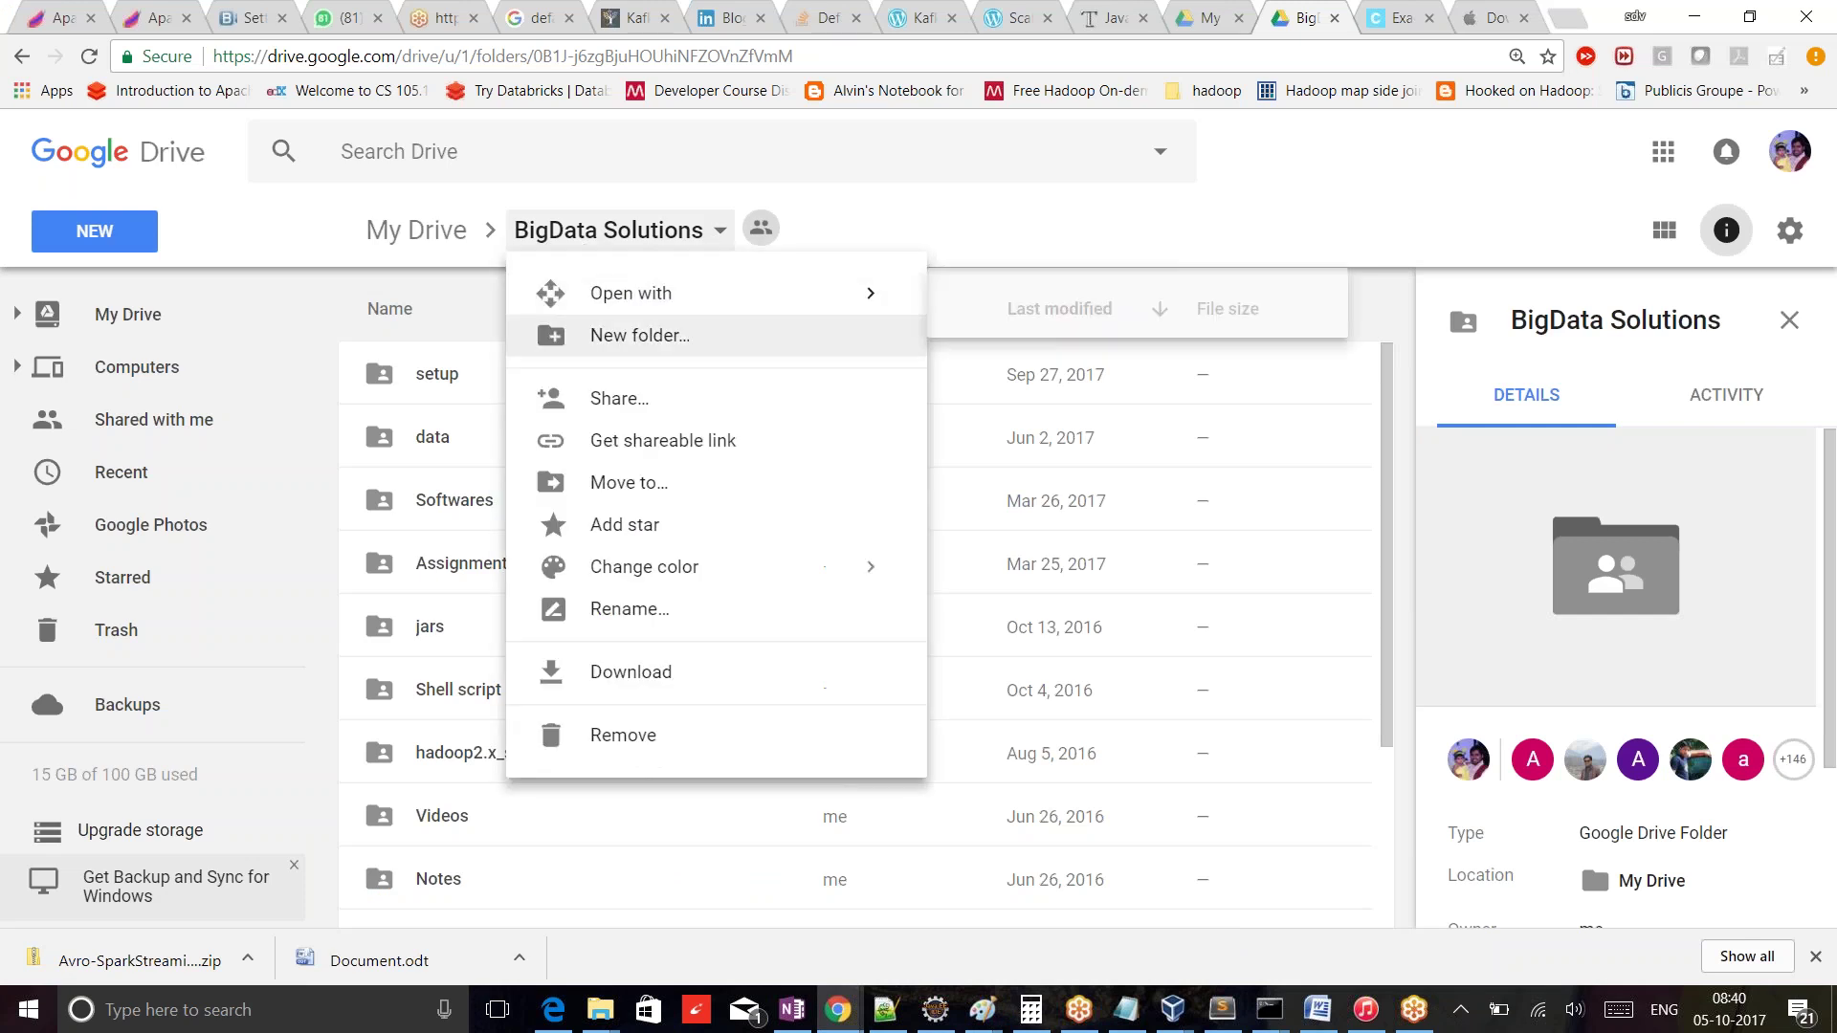
pyautogui.click(606, 397)
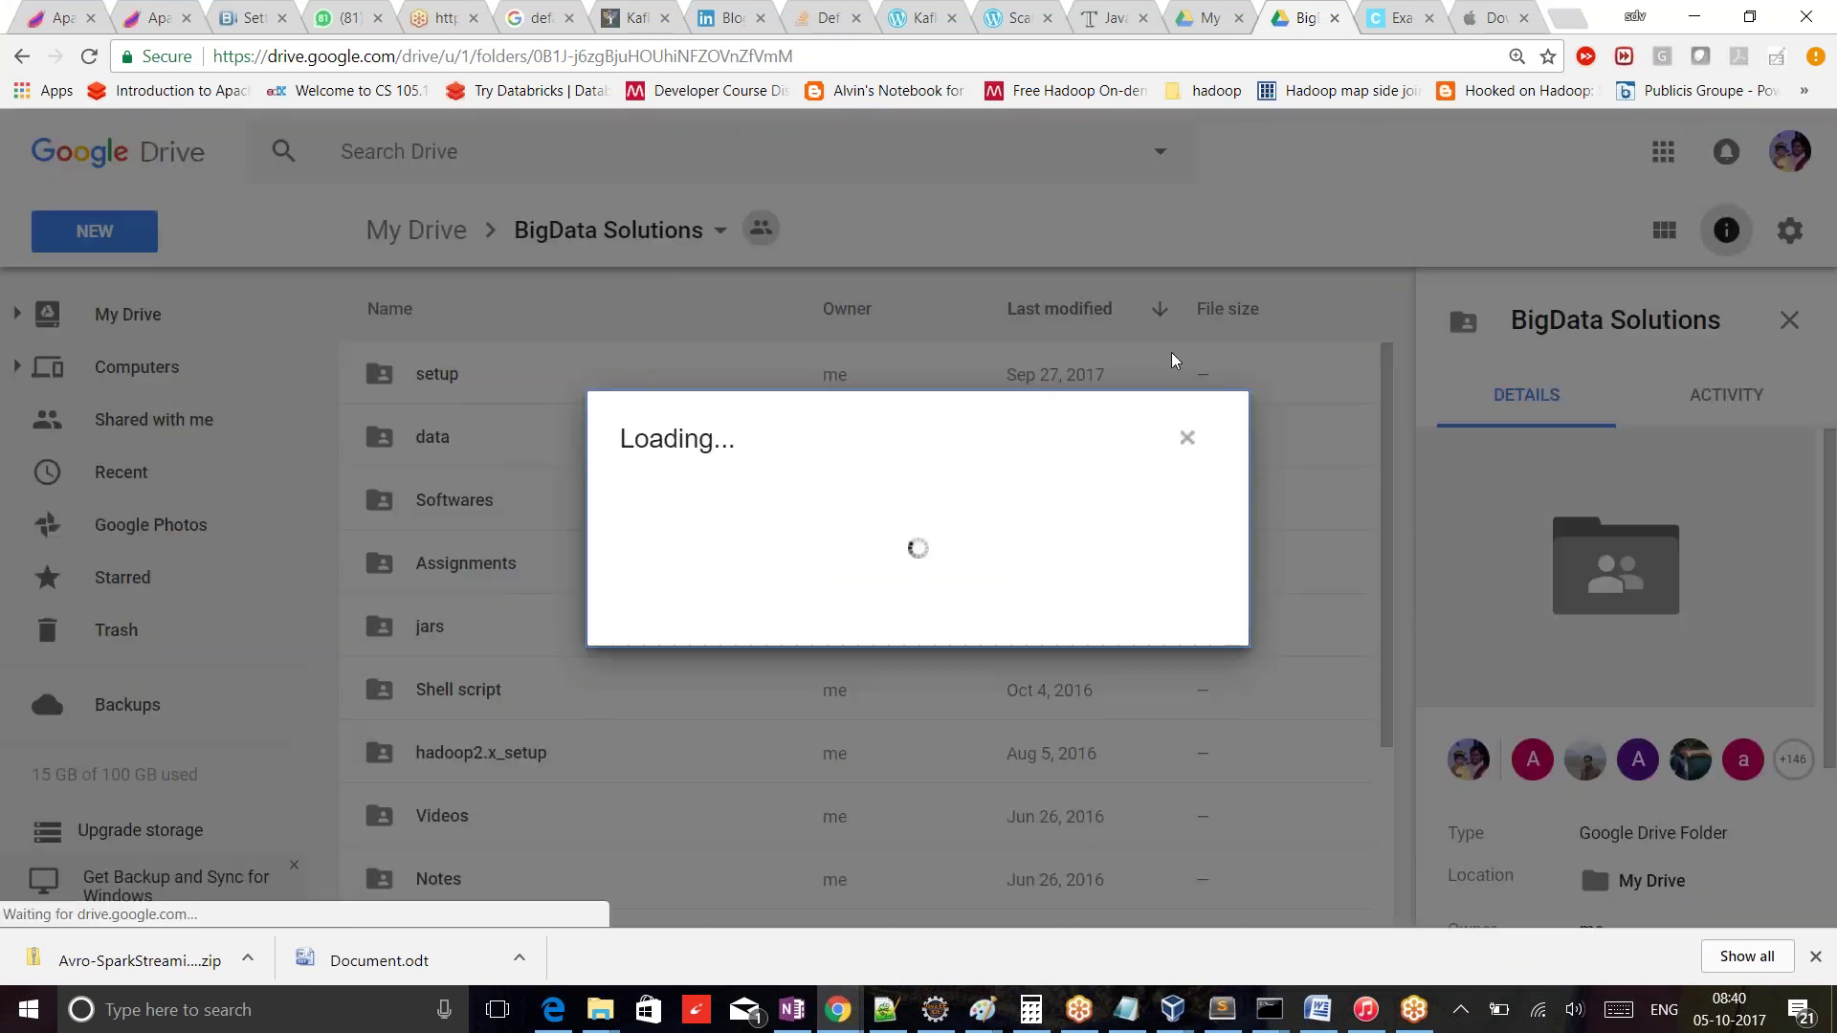
# - Add the first three people to the folder's share list from the suggested contacts
pyautogui.write('sari')
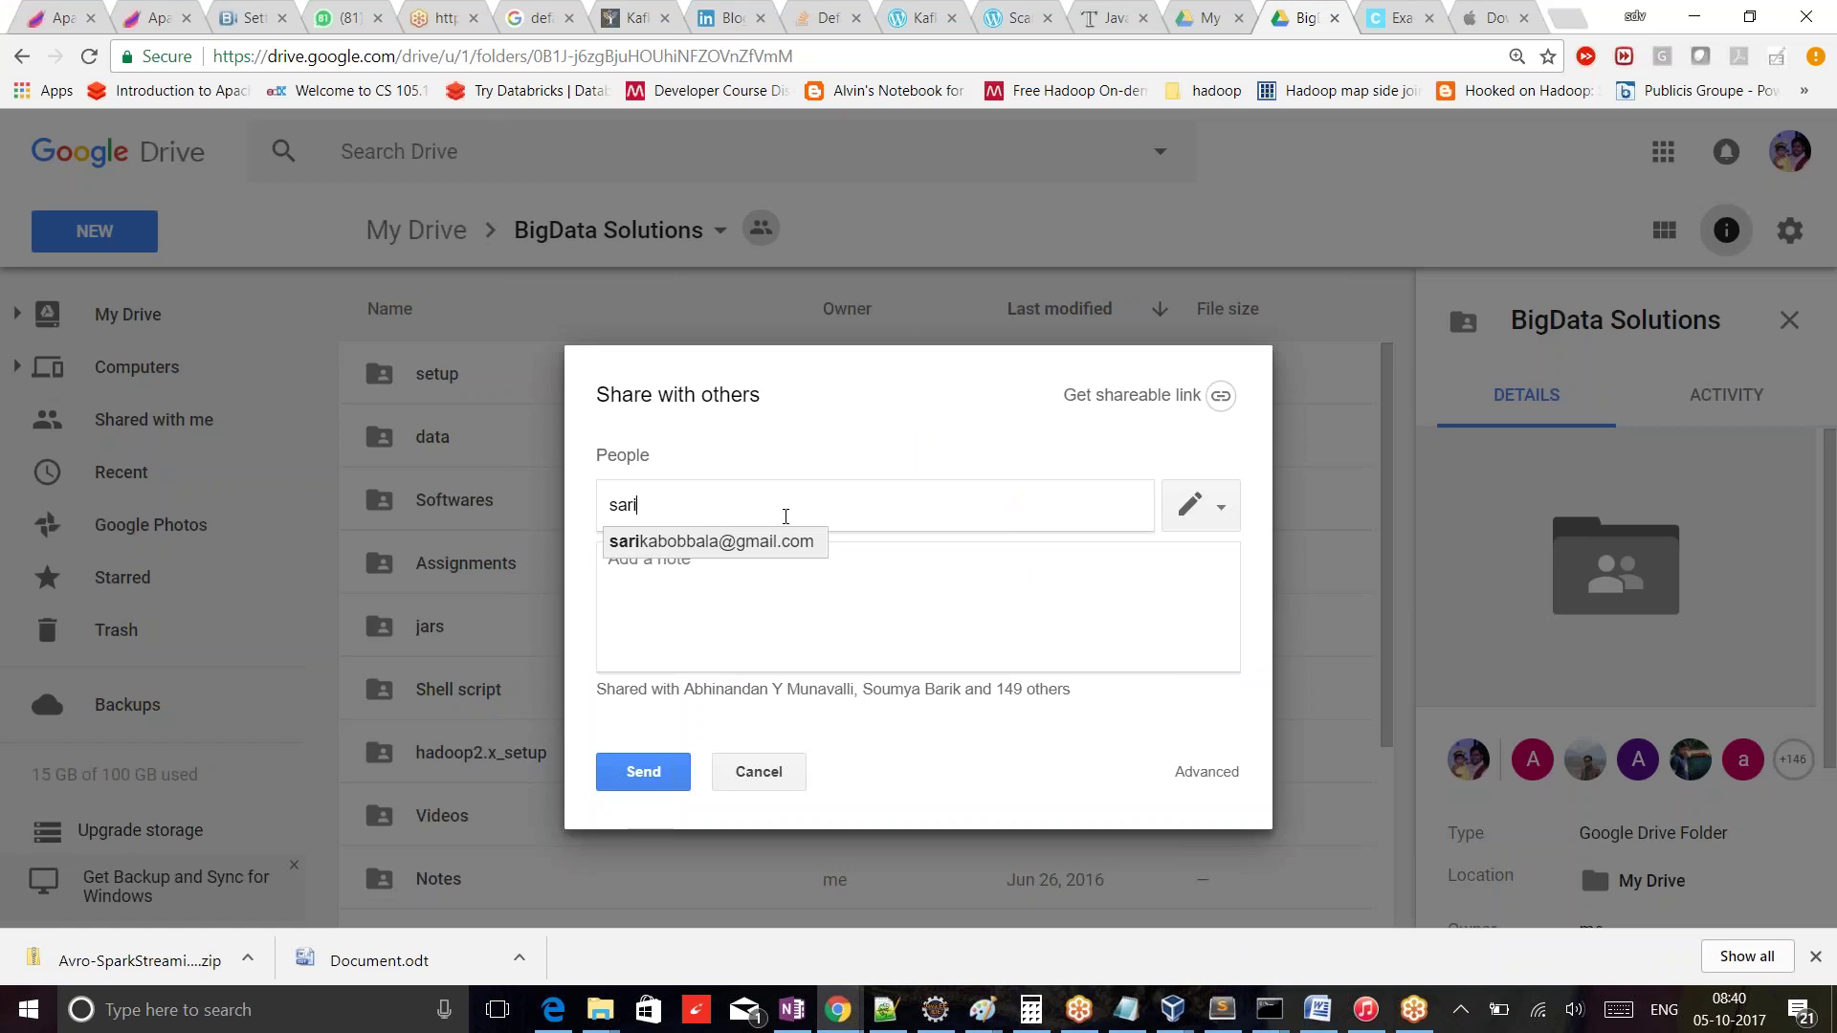
pyautogui.press('Return')
pyautogui.write('surya')
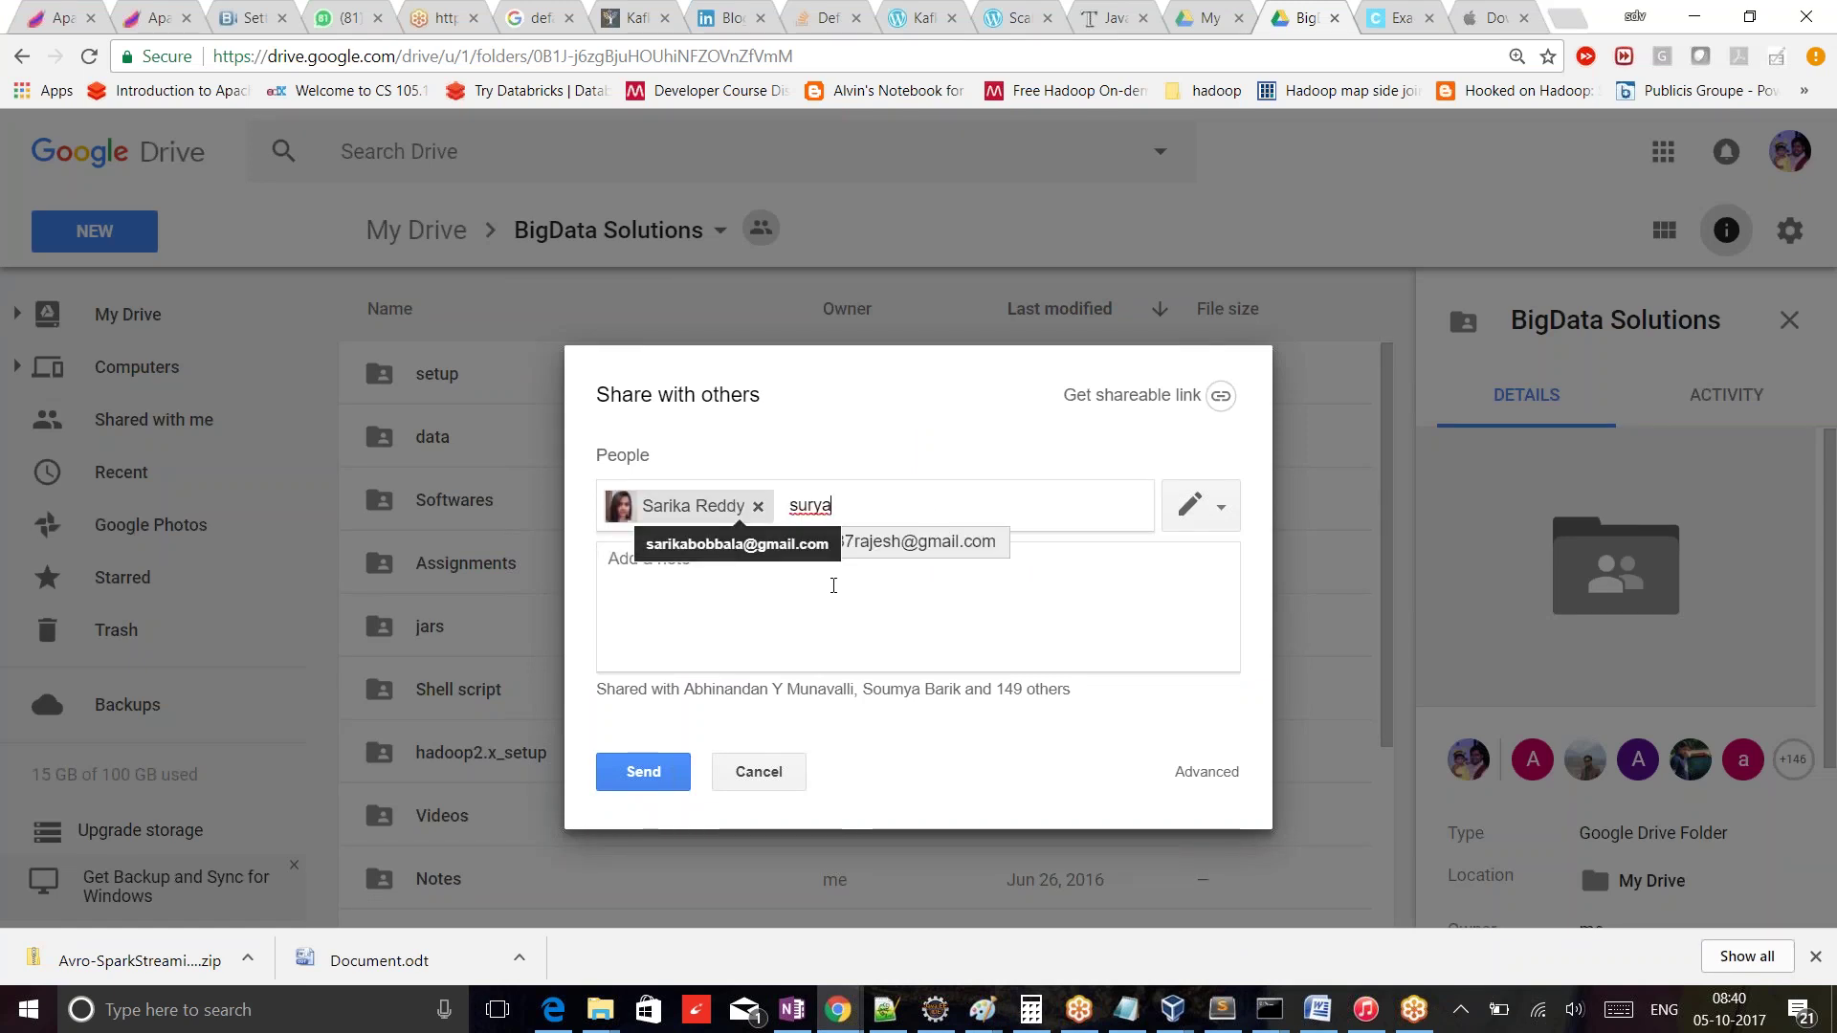
pyautogui.click(927, 558)
pyautogui.write('manok')
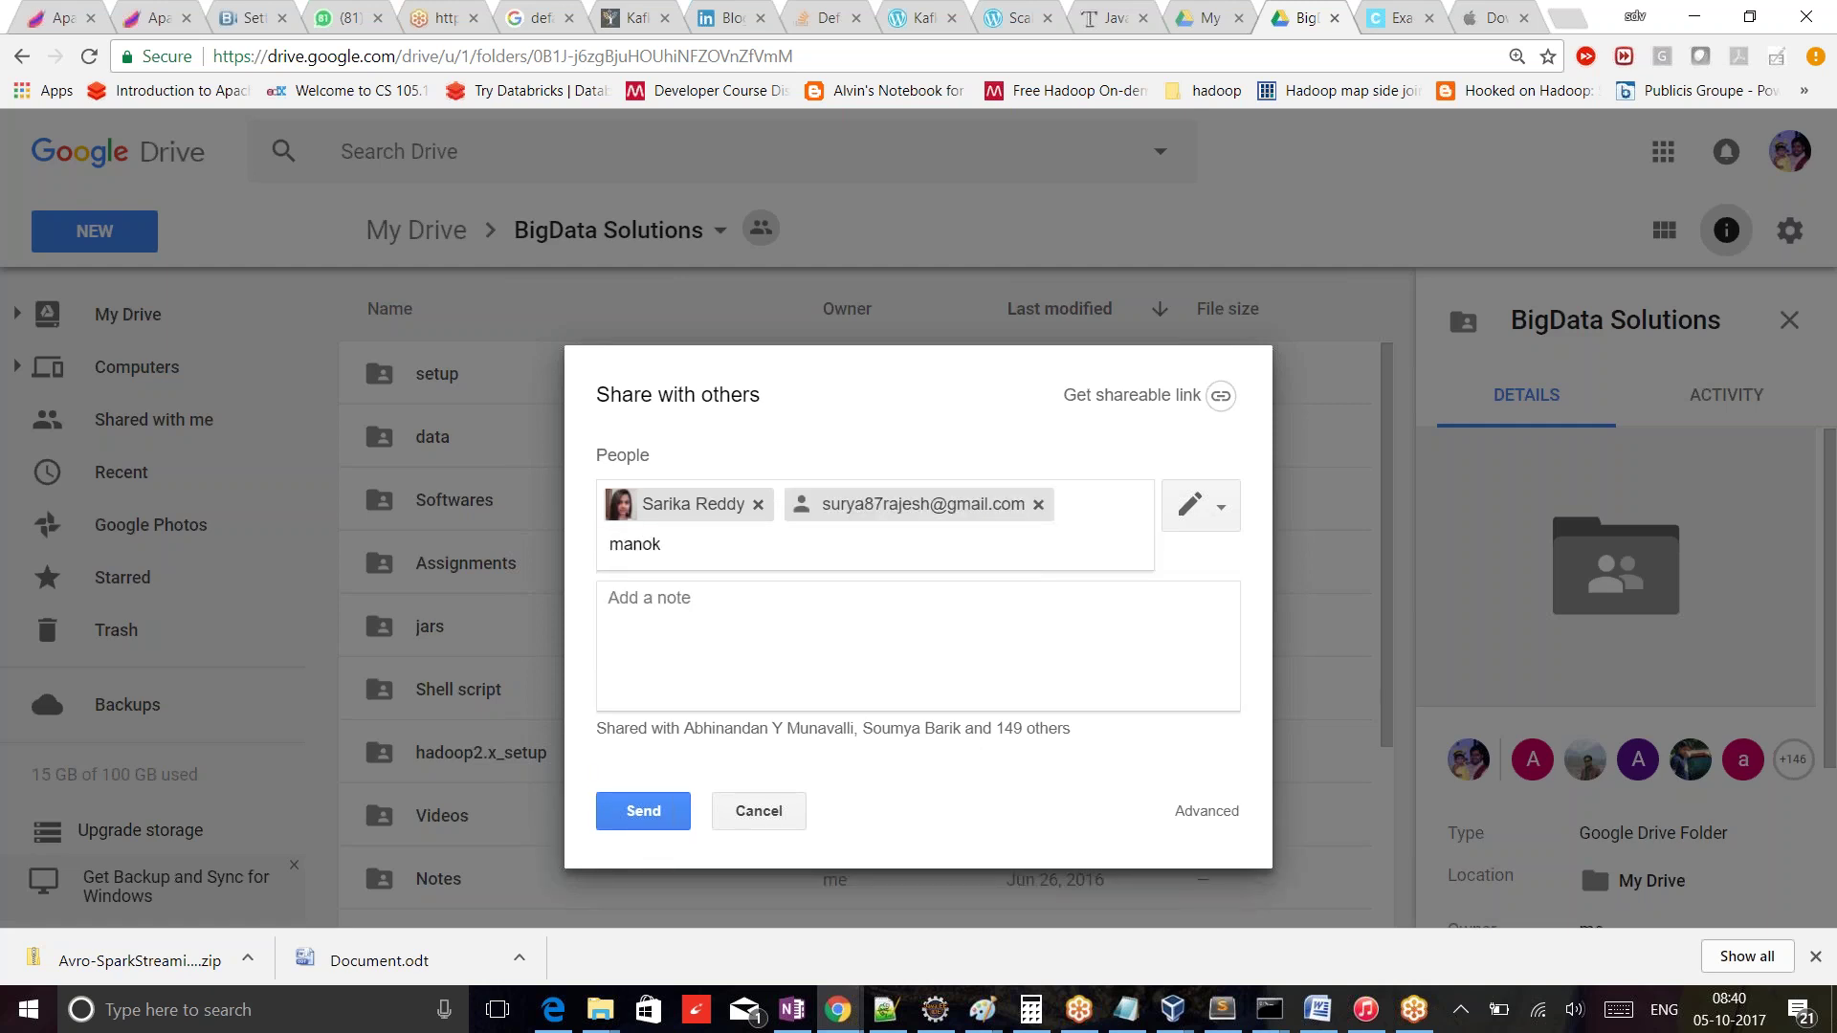
pyautogui.press('BackSpace')
pyautogui.write('j')
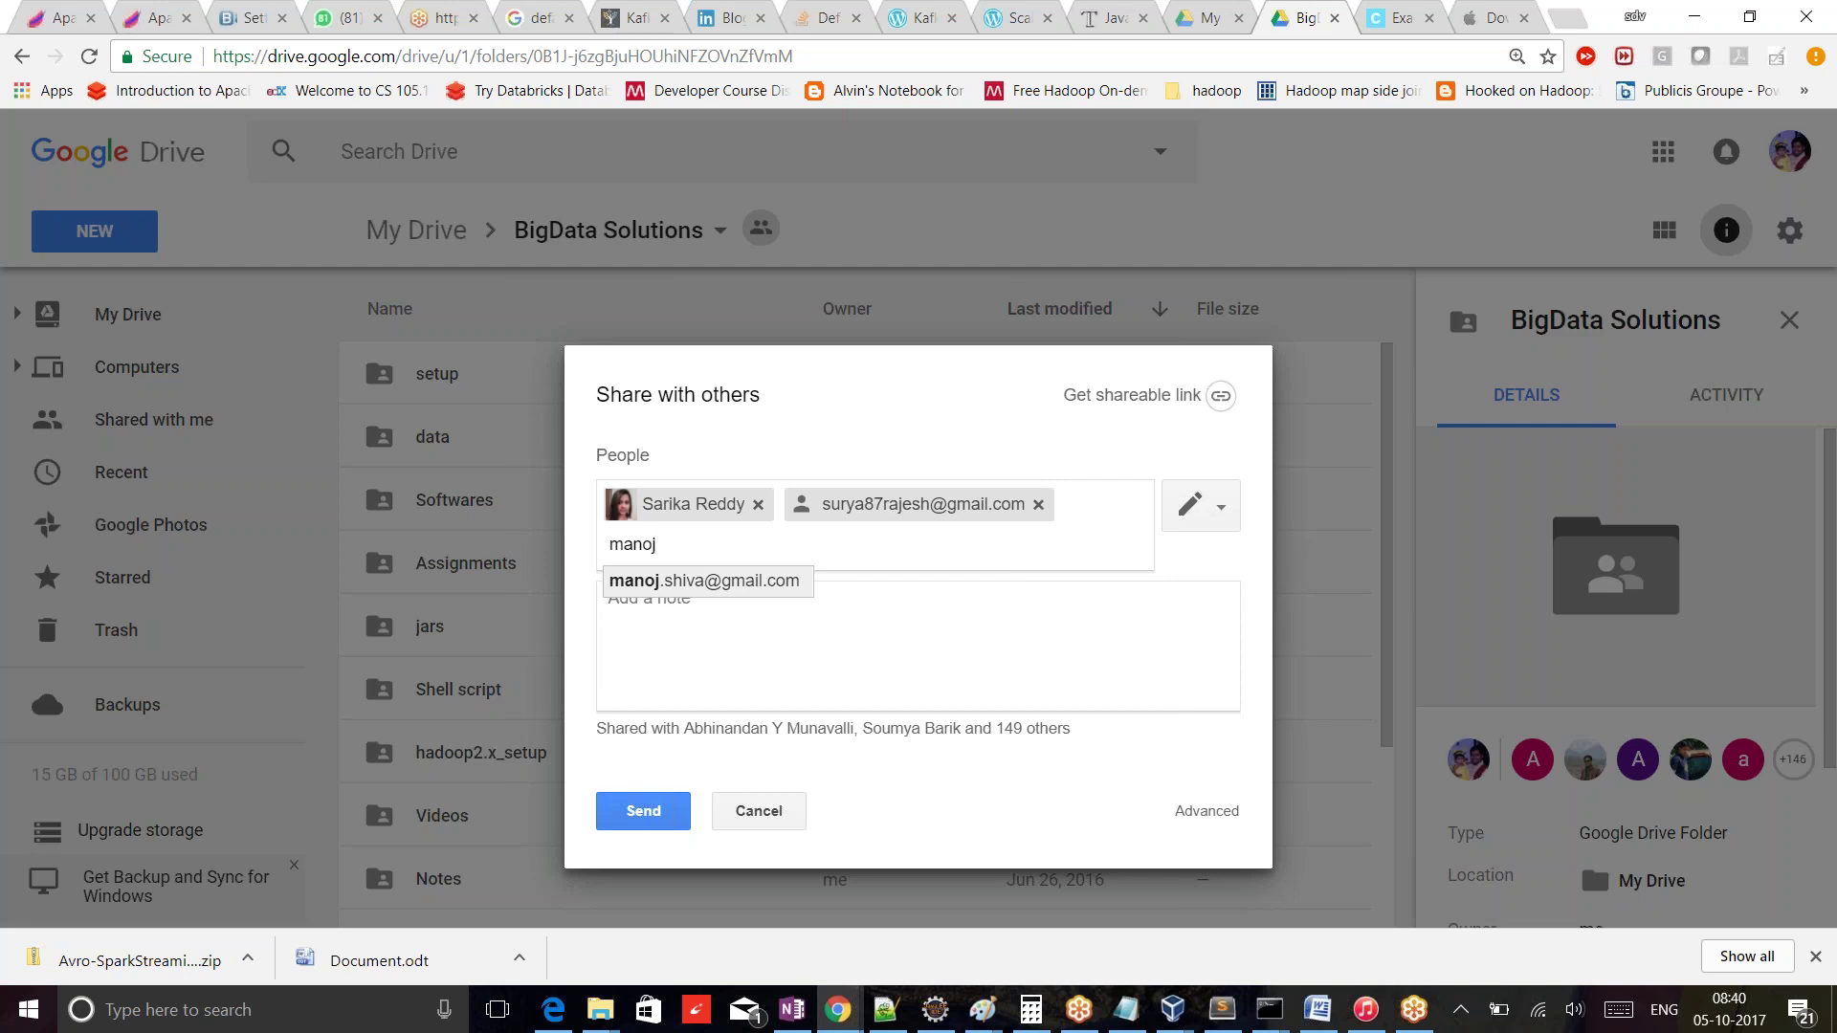
pyautogui.click(762, 590)
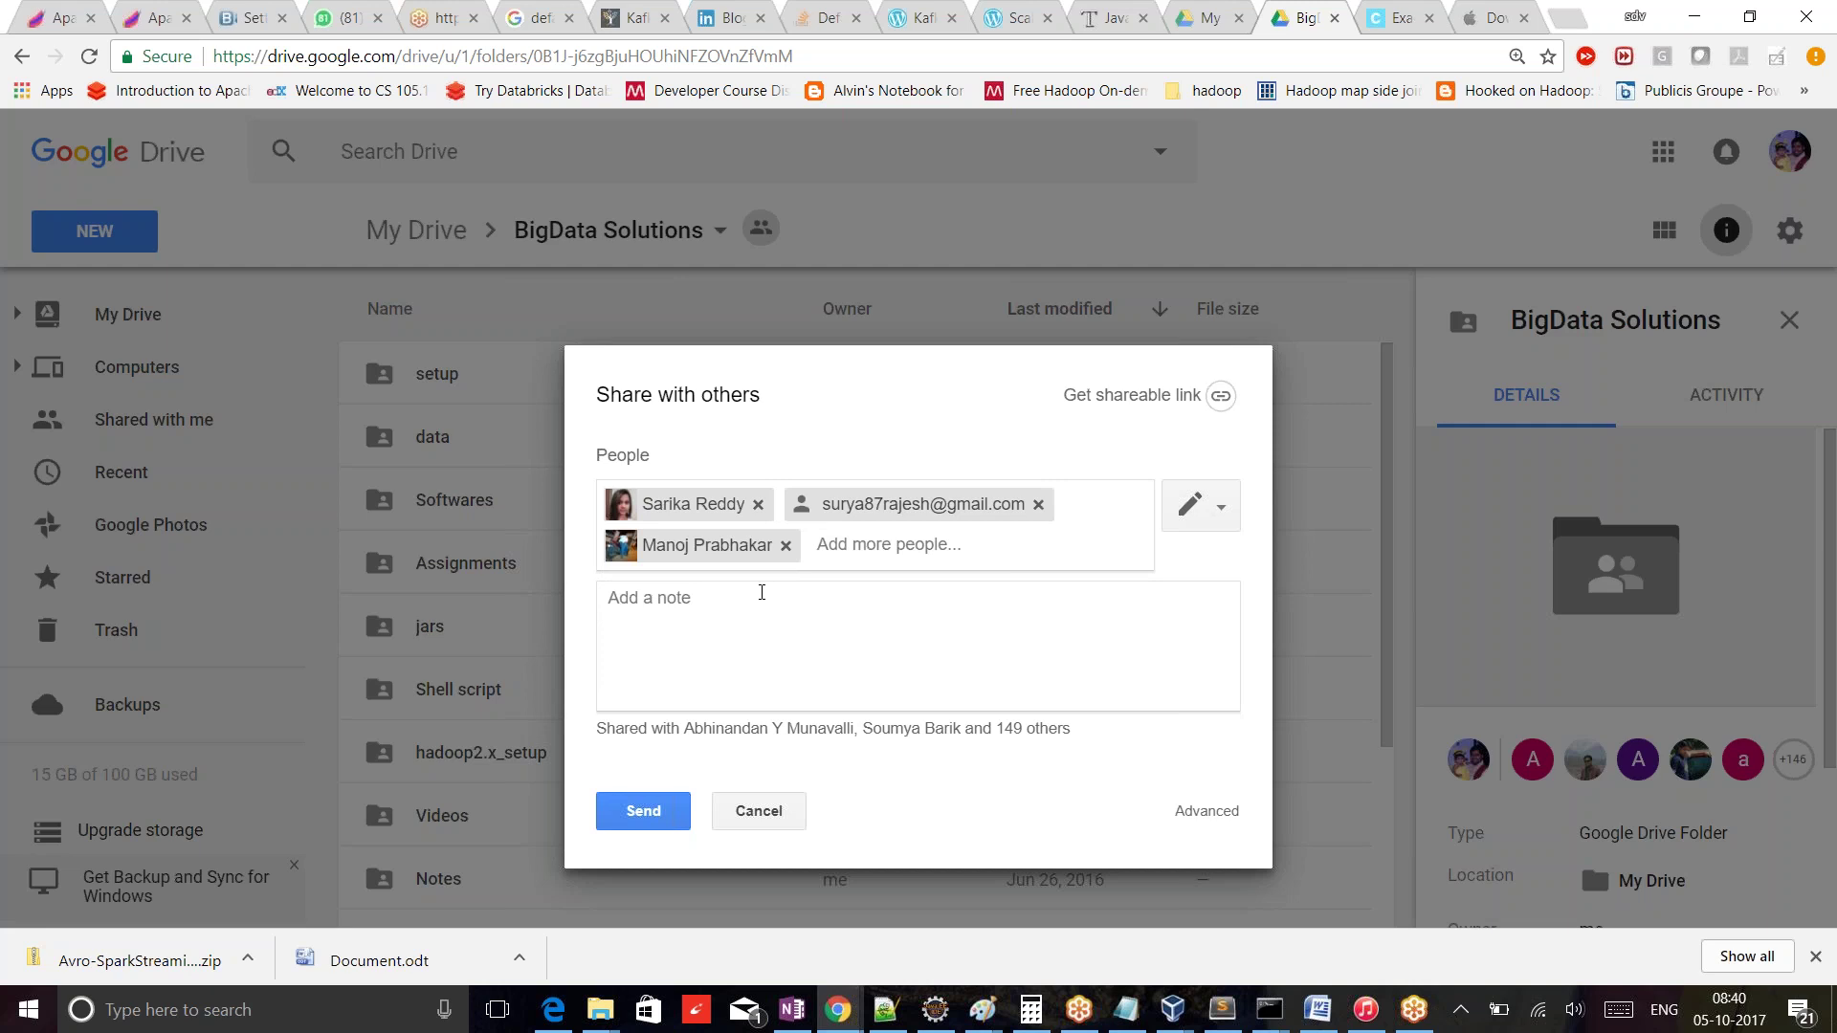
# - Look up the fourth person by name, browse the suggested contacts, and add the matching one to the share list
pyautogui.write('krishna')
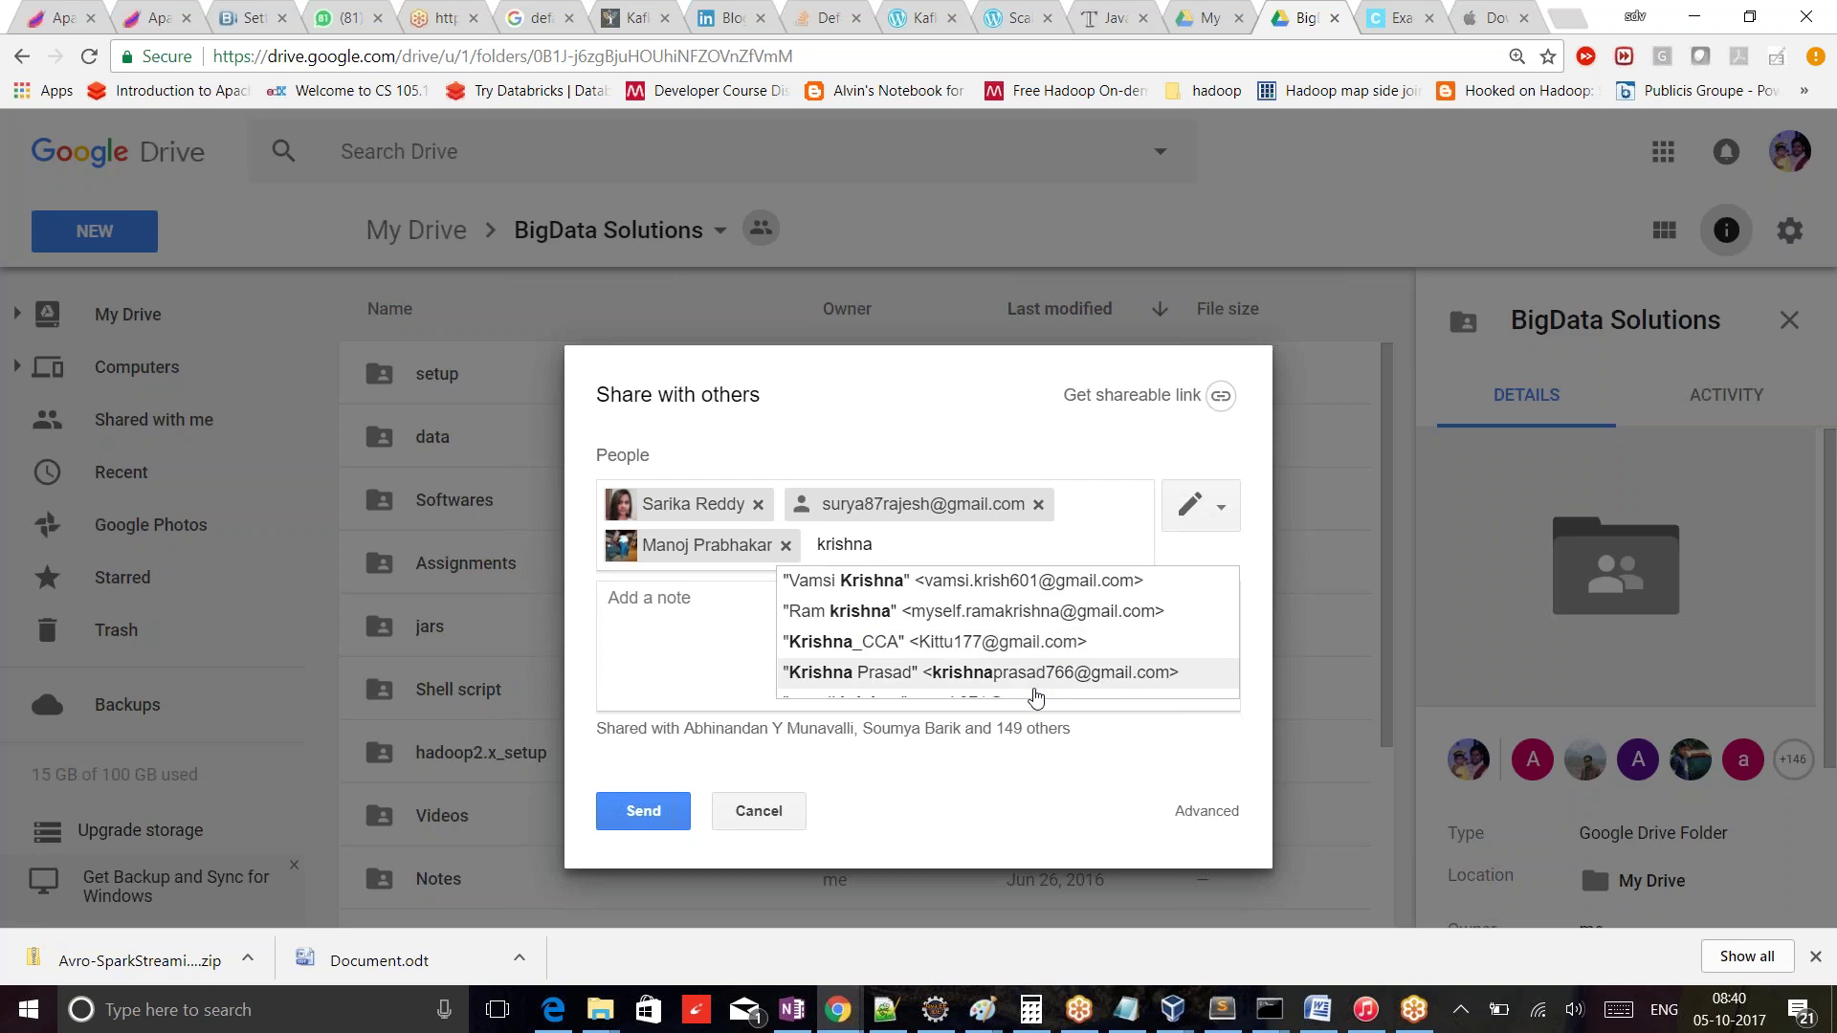
pyautogui.scroll(-2, 1034, 704)
pyautogui.scroll(-1, 1034, 707)
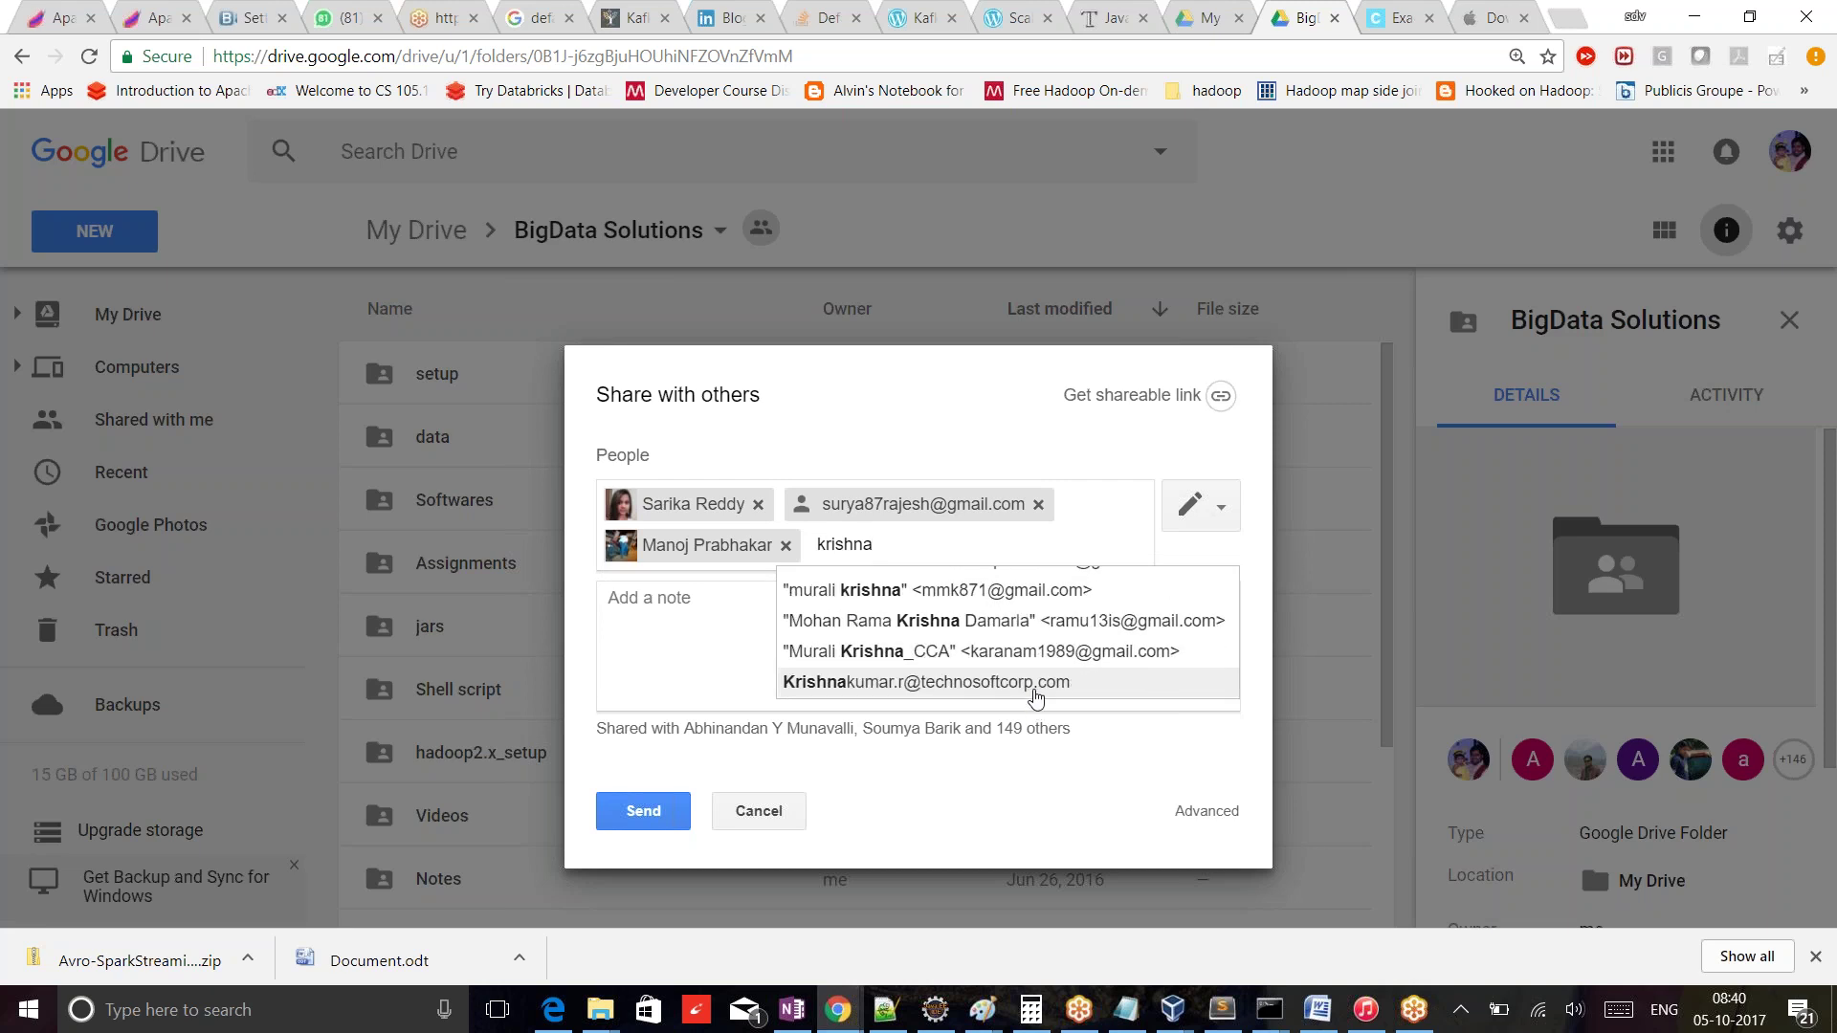
pyautogui.scroll(-3, 1034, 696)
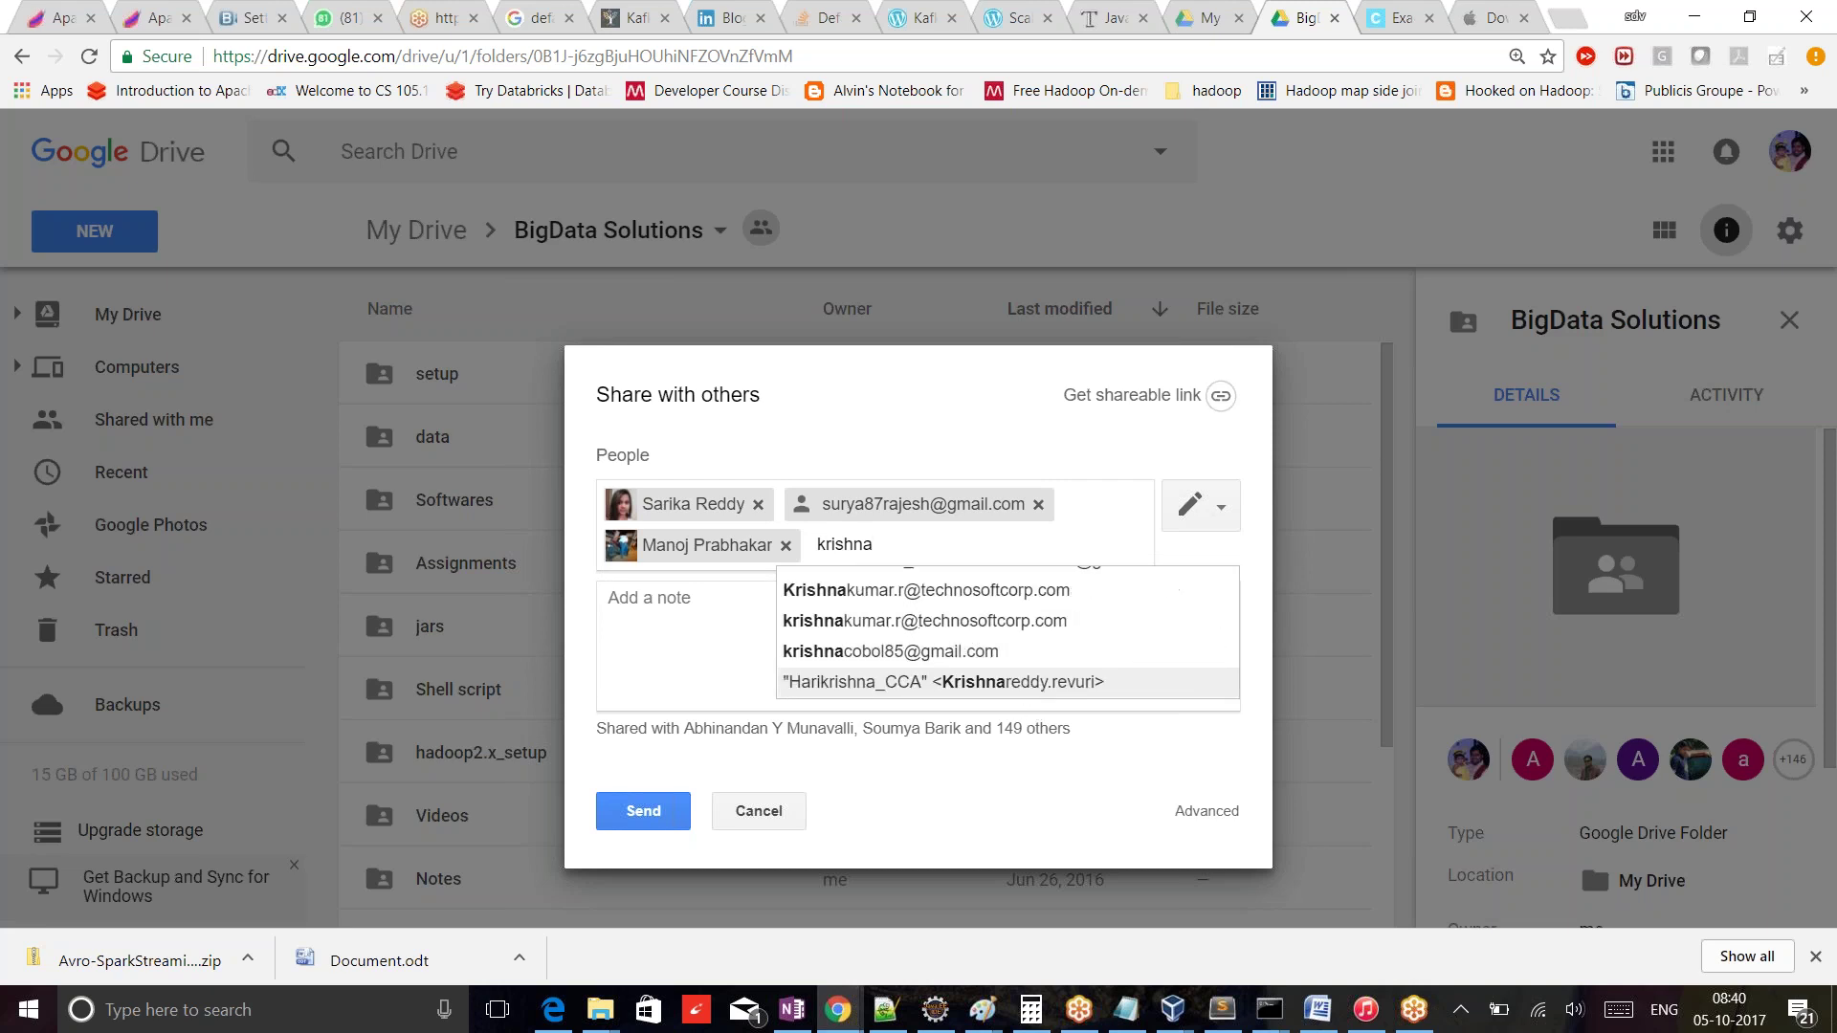
pyautogui.scroll(-2, 1023, 685)
pyautogui.press('Up')
pyautogui.press('Up')
pyautogui.press('Up')
pyautogui.press('Up')
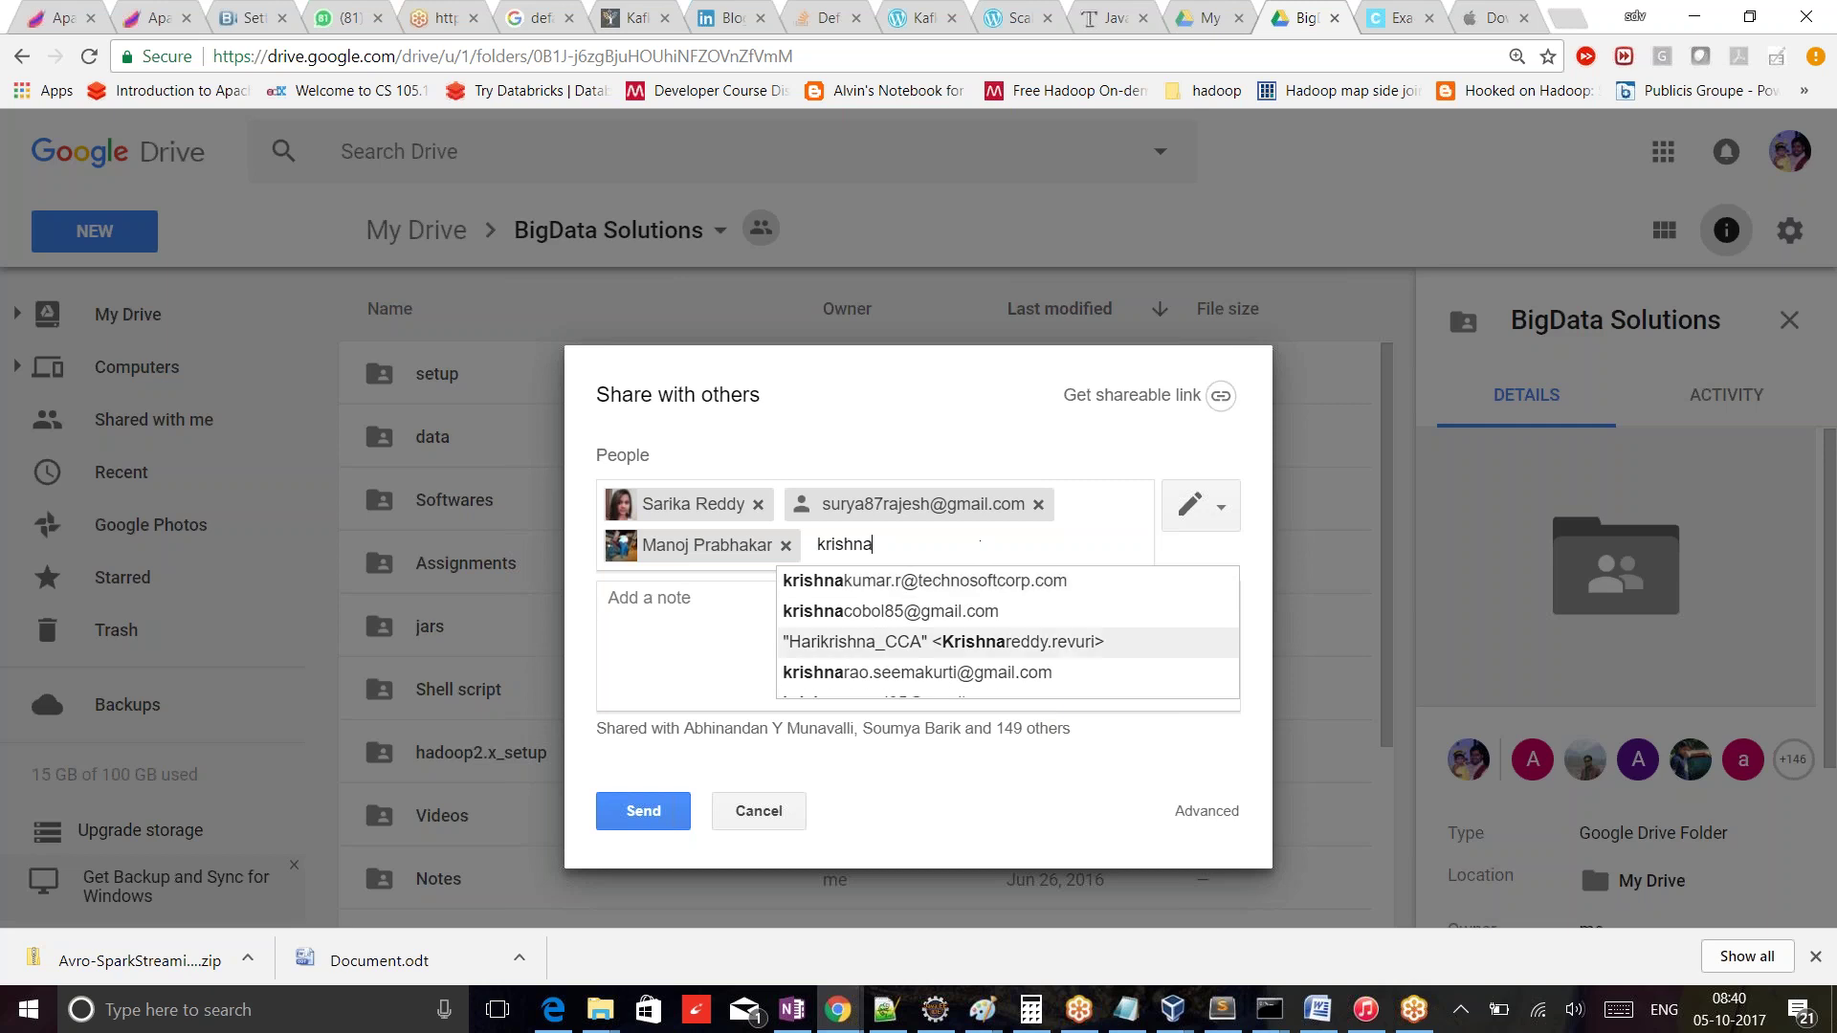
pyautogui.click(911, 672)
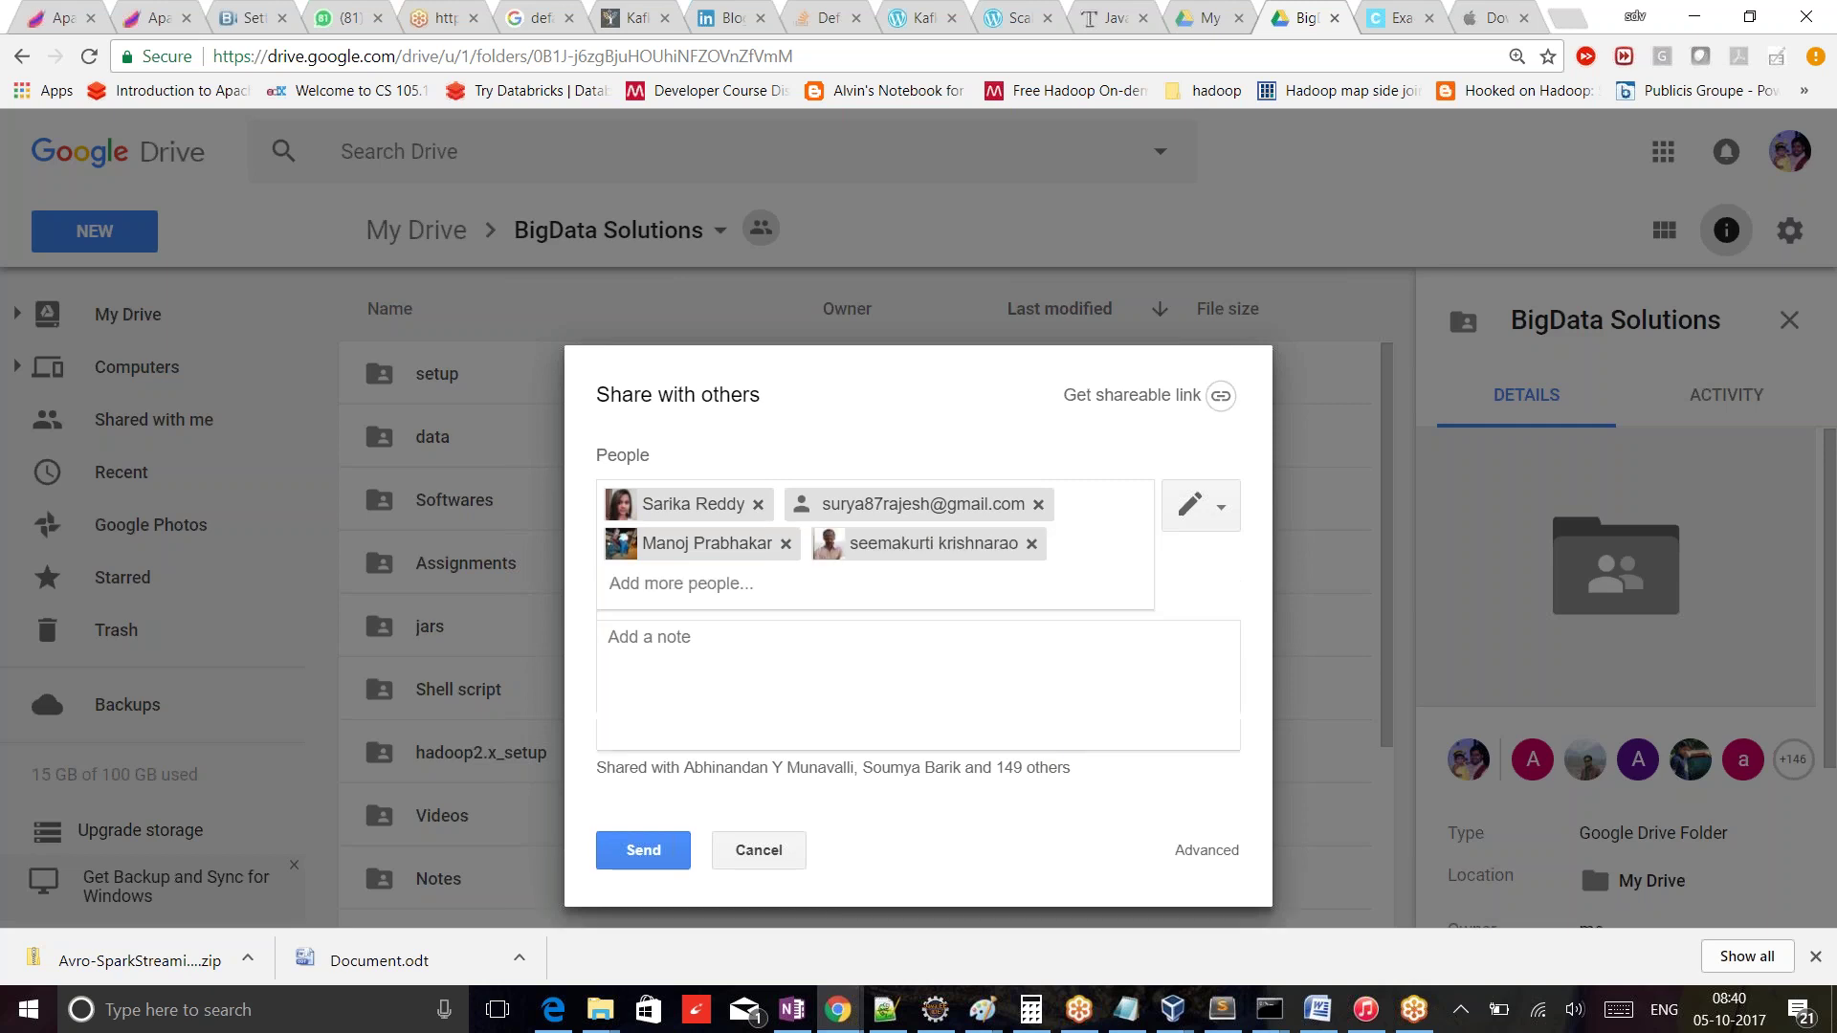
# - Look up the fifth and sixth people by name and add them to the folder's share list from the suggested contacts
pyautogui.write('amar')
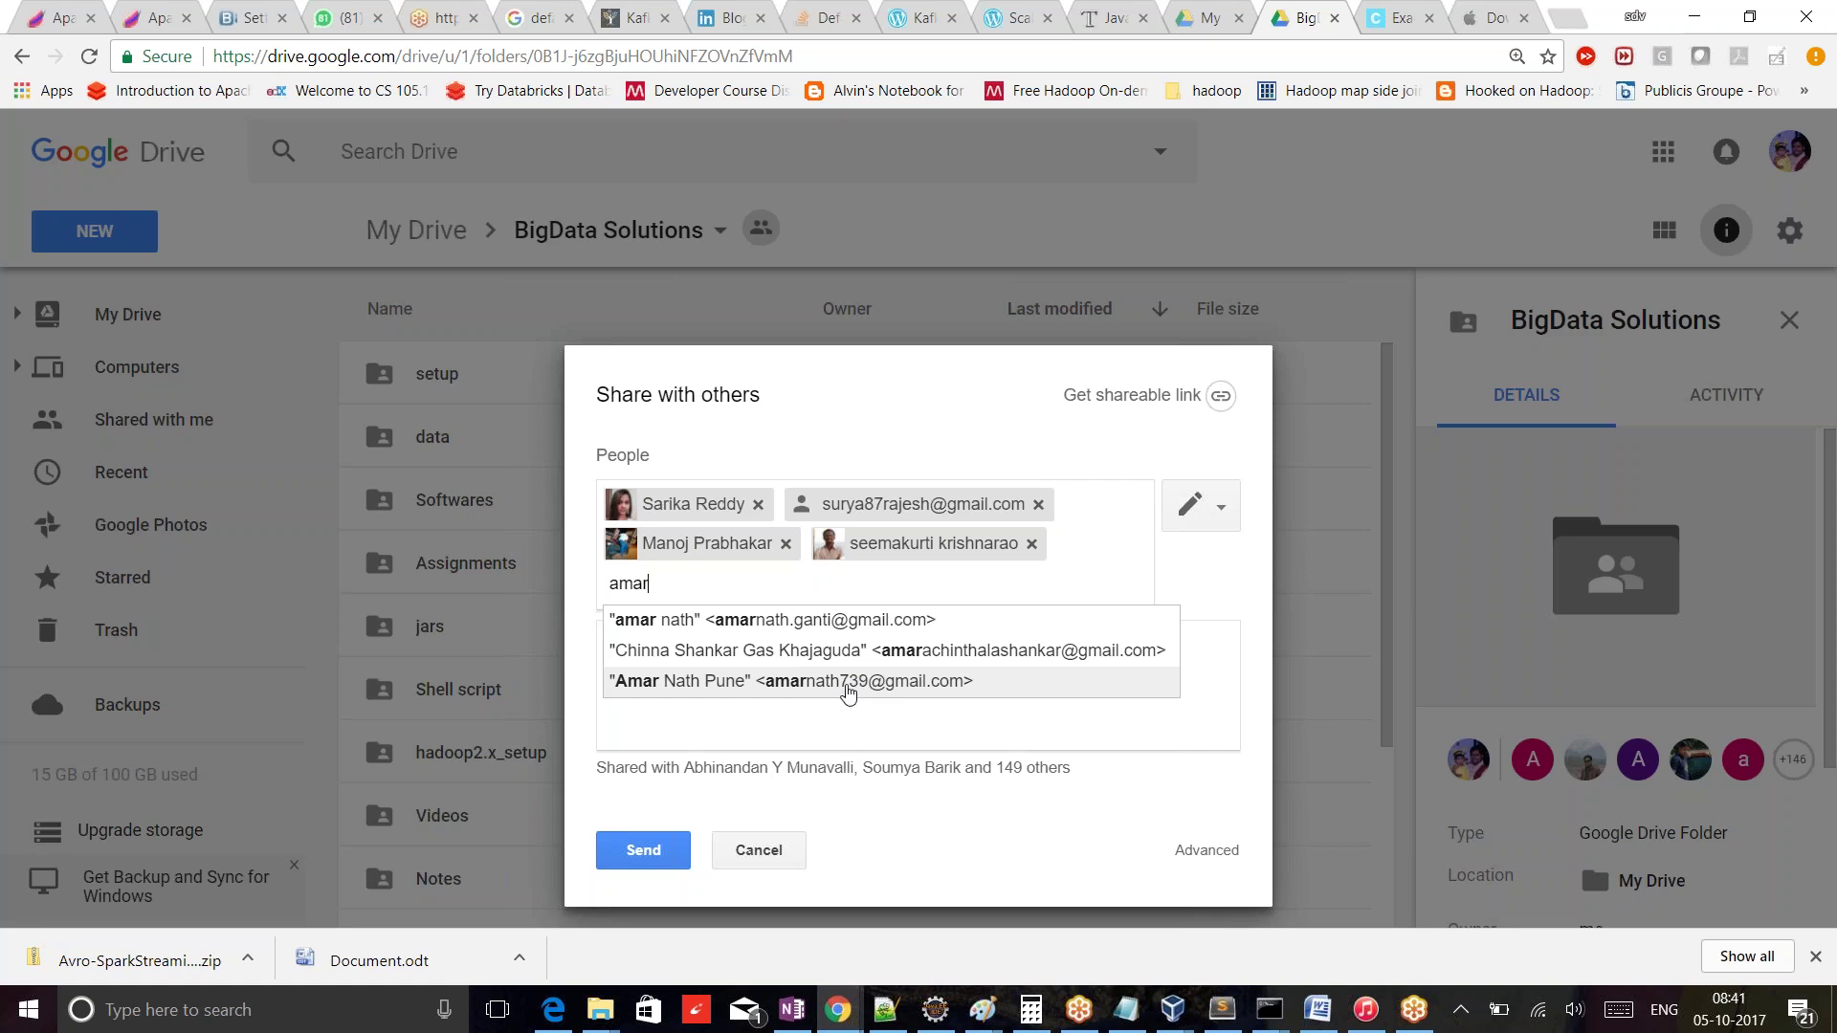
pyautogui.click(847, 686)
pyautogui.write('pr')
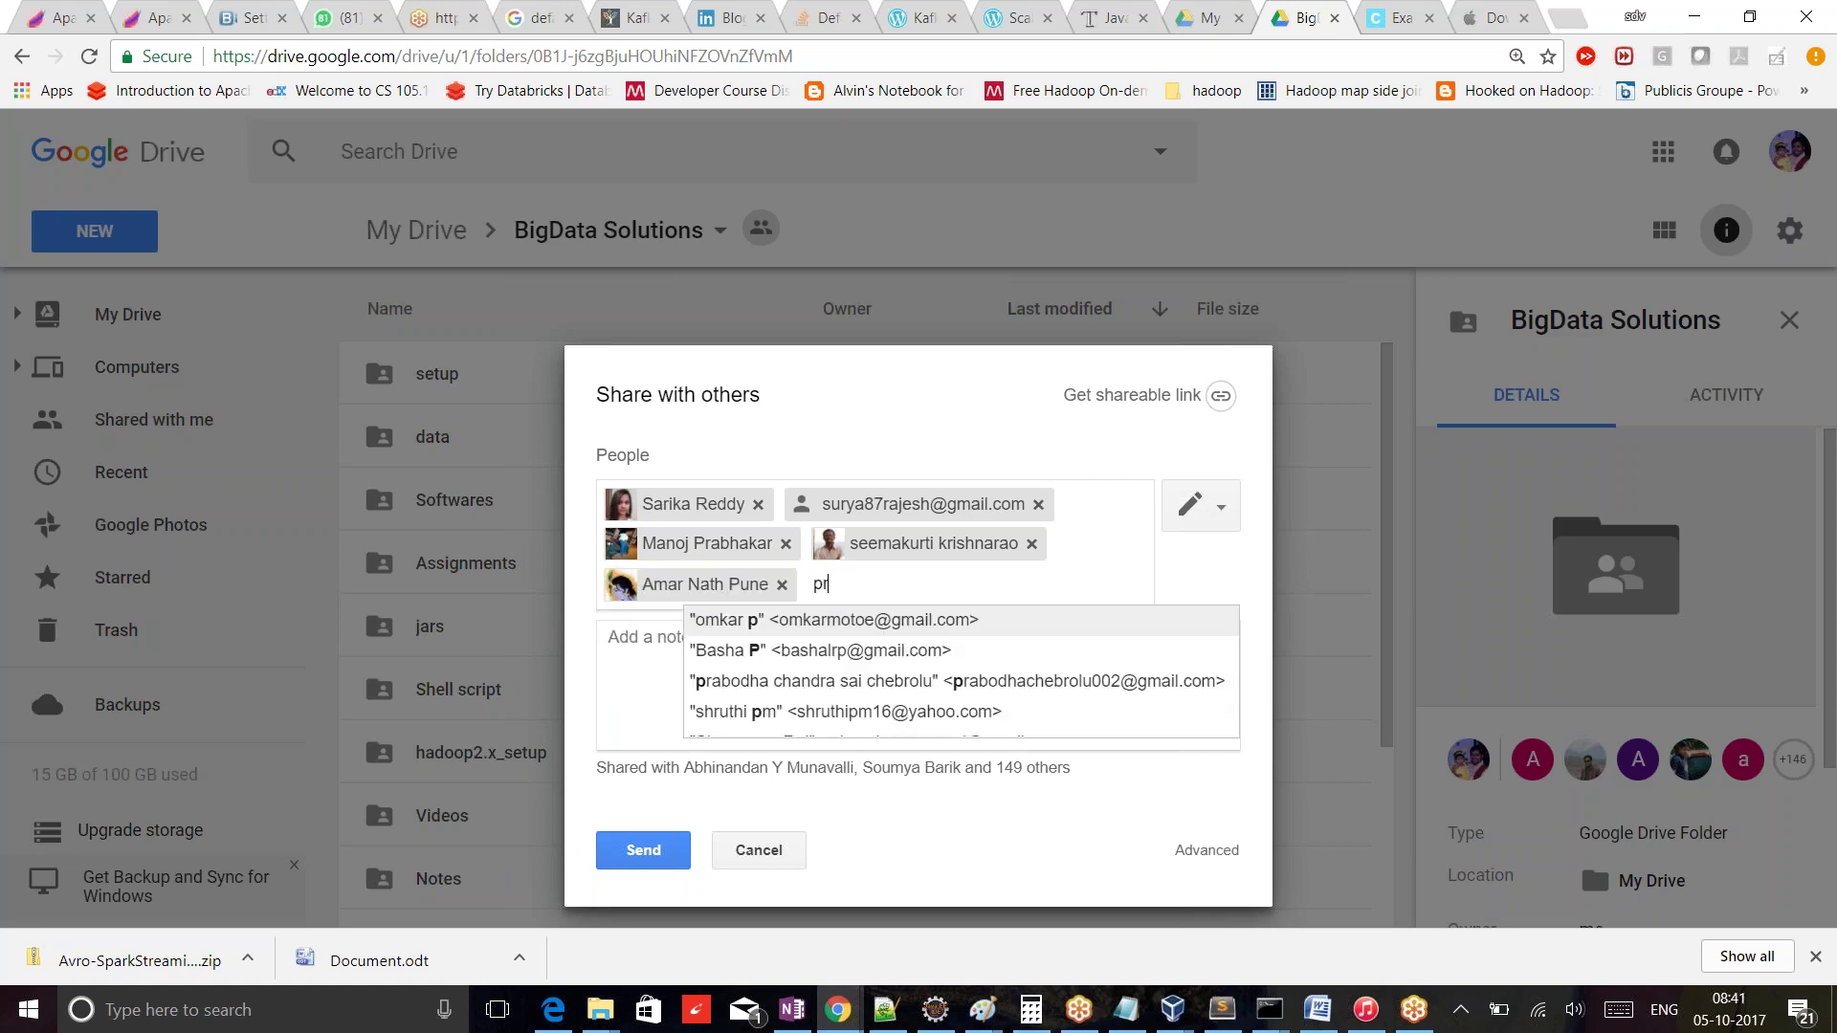
pyautogui.write('asa')
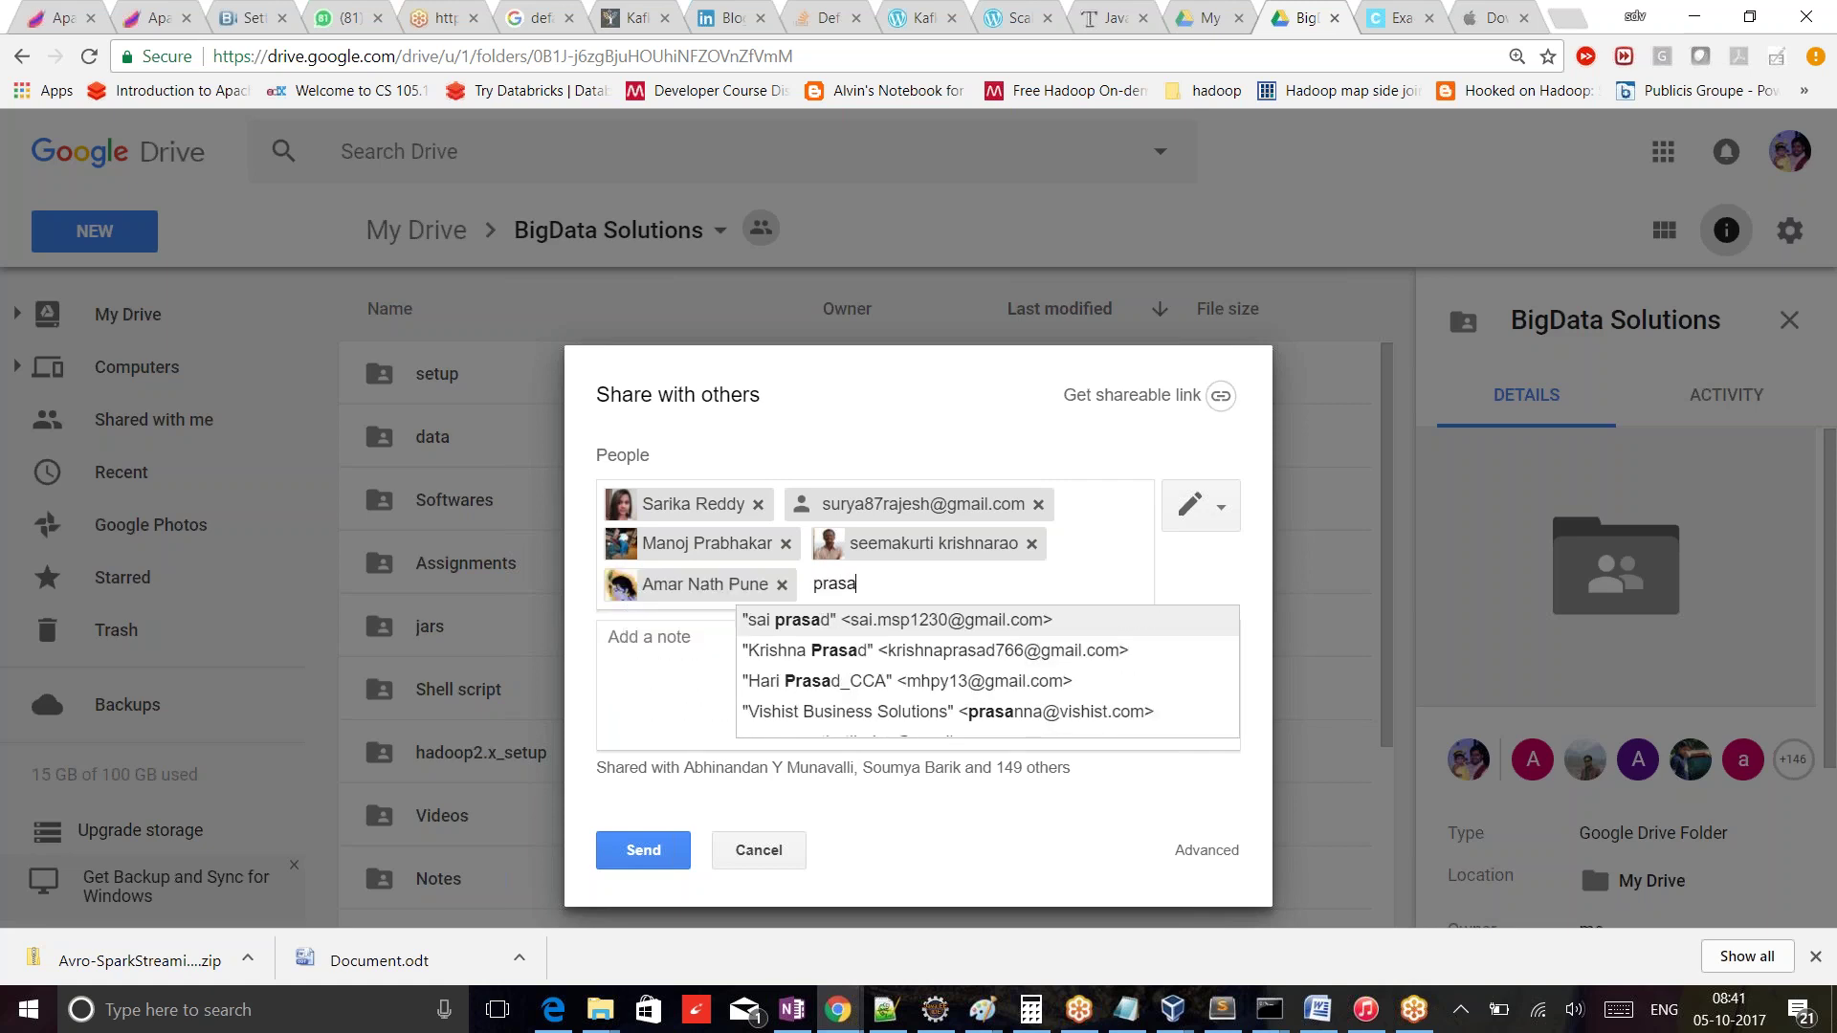
pyautogui.write('han')
pyautogui.press('BackSpace')
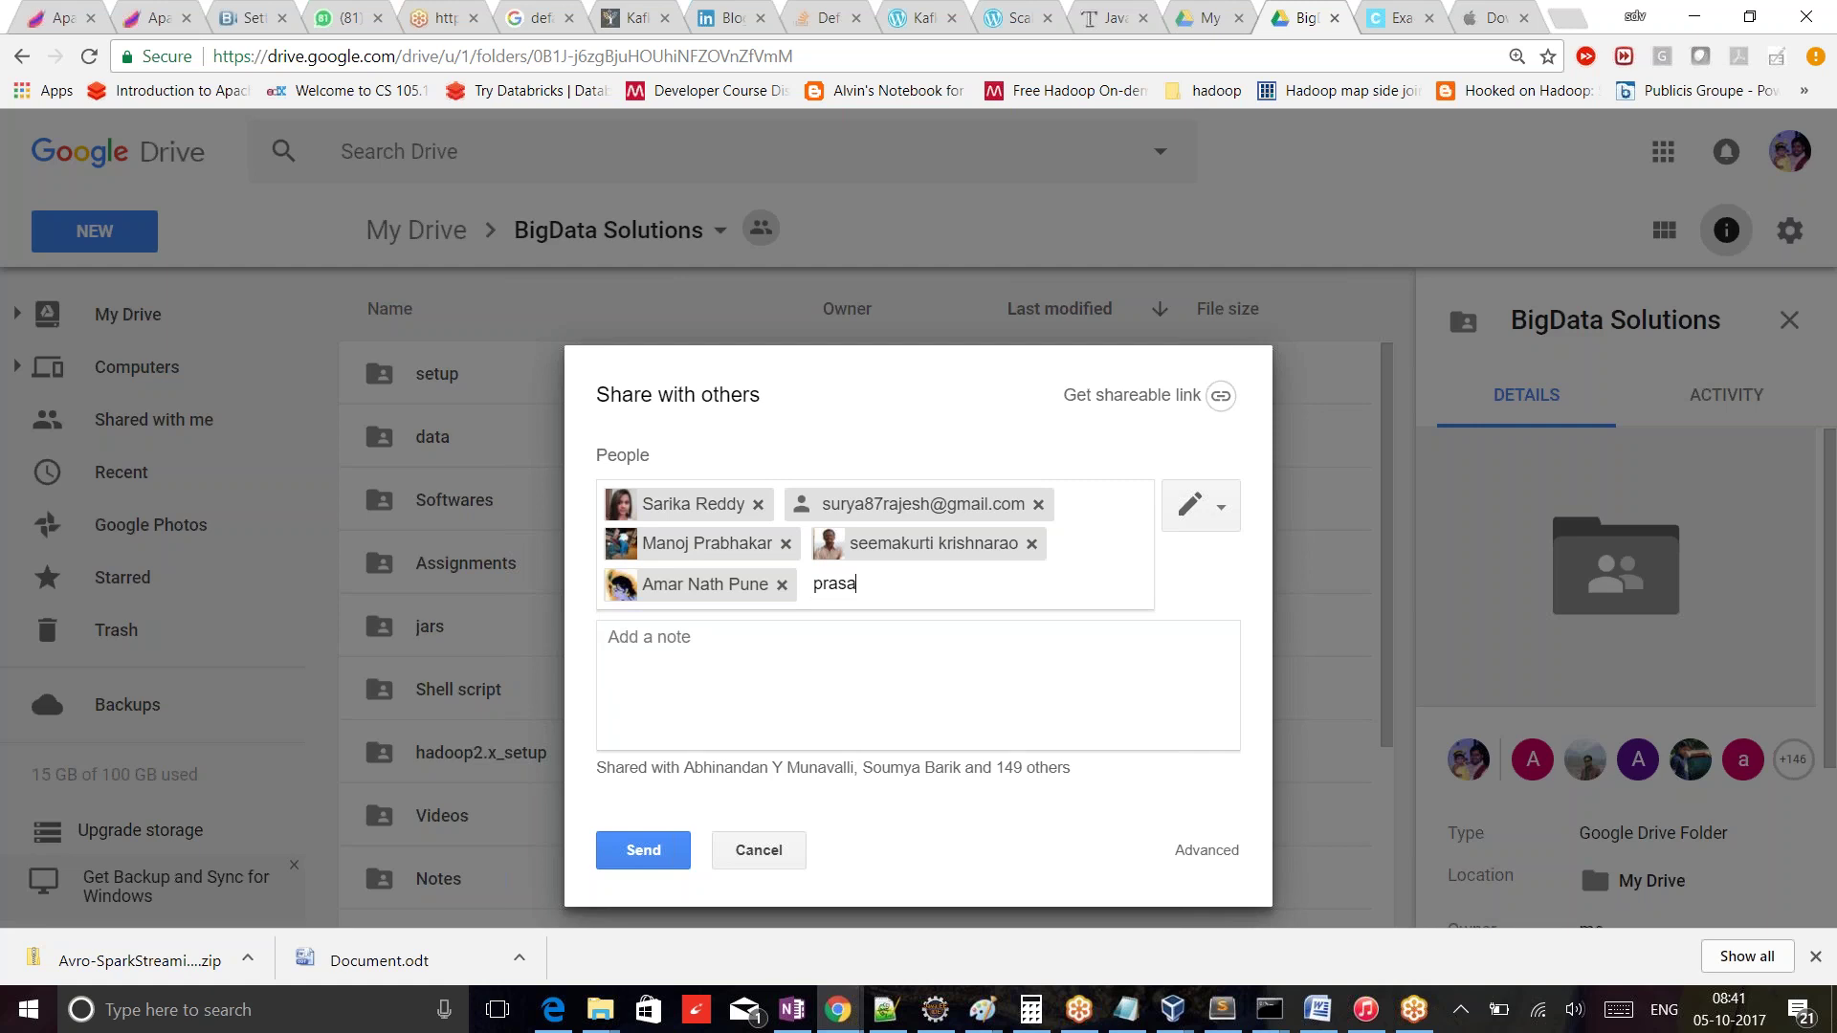
pyautogui.press('BackSpace')
pyautogui.press('BackSpace')
pyautogui.write('ha')
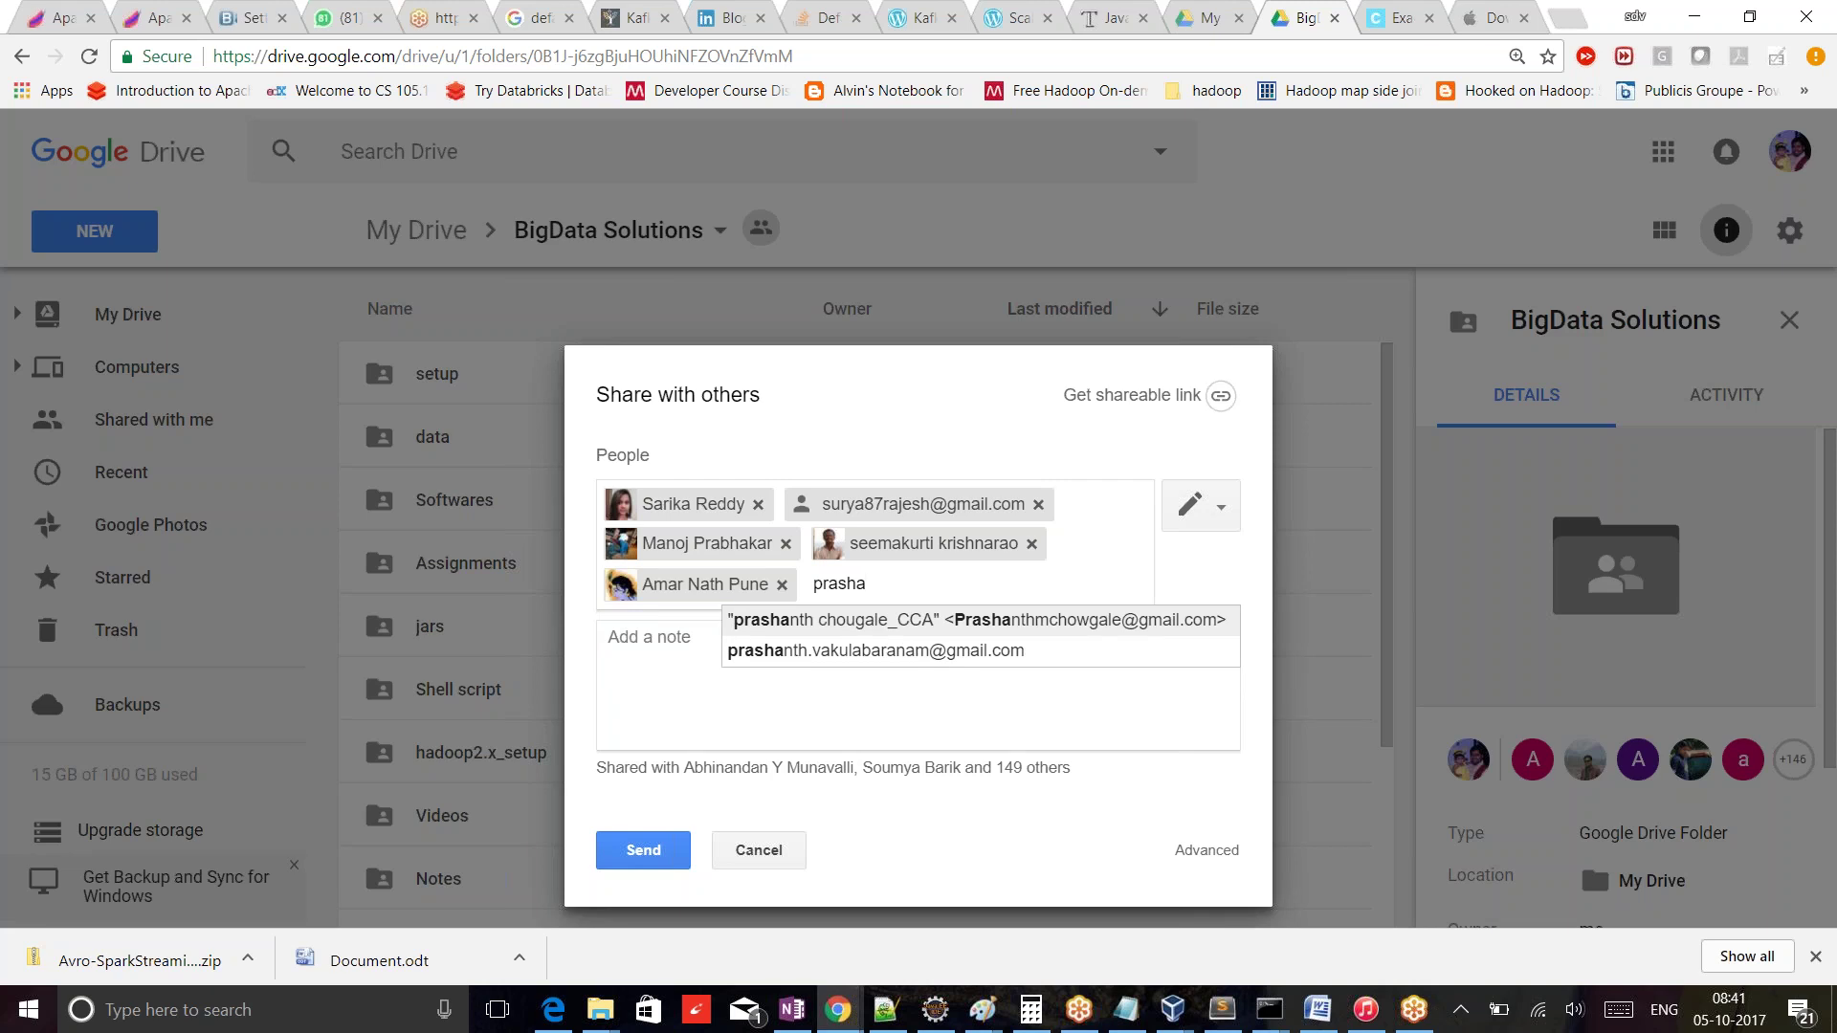
pyautogui.click(866, 653)
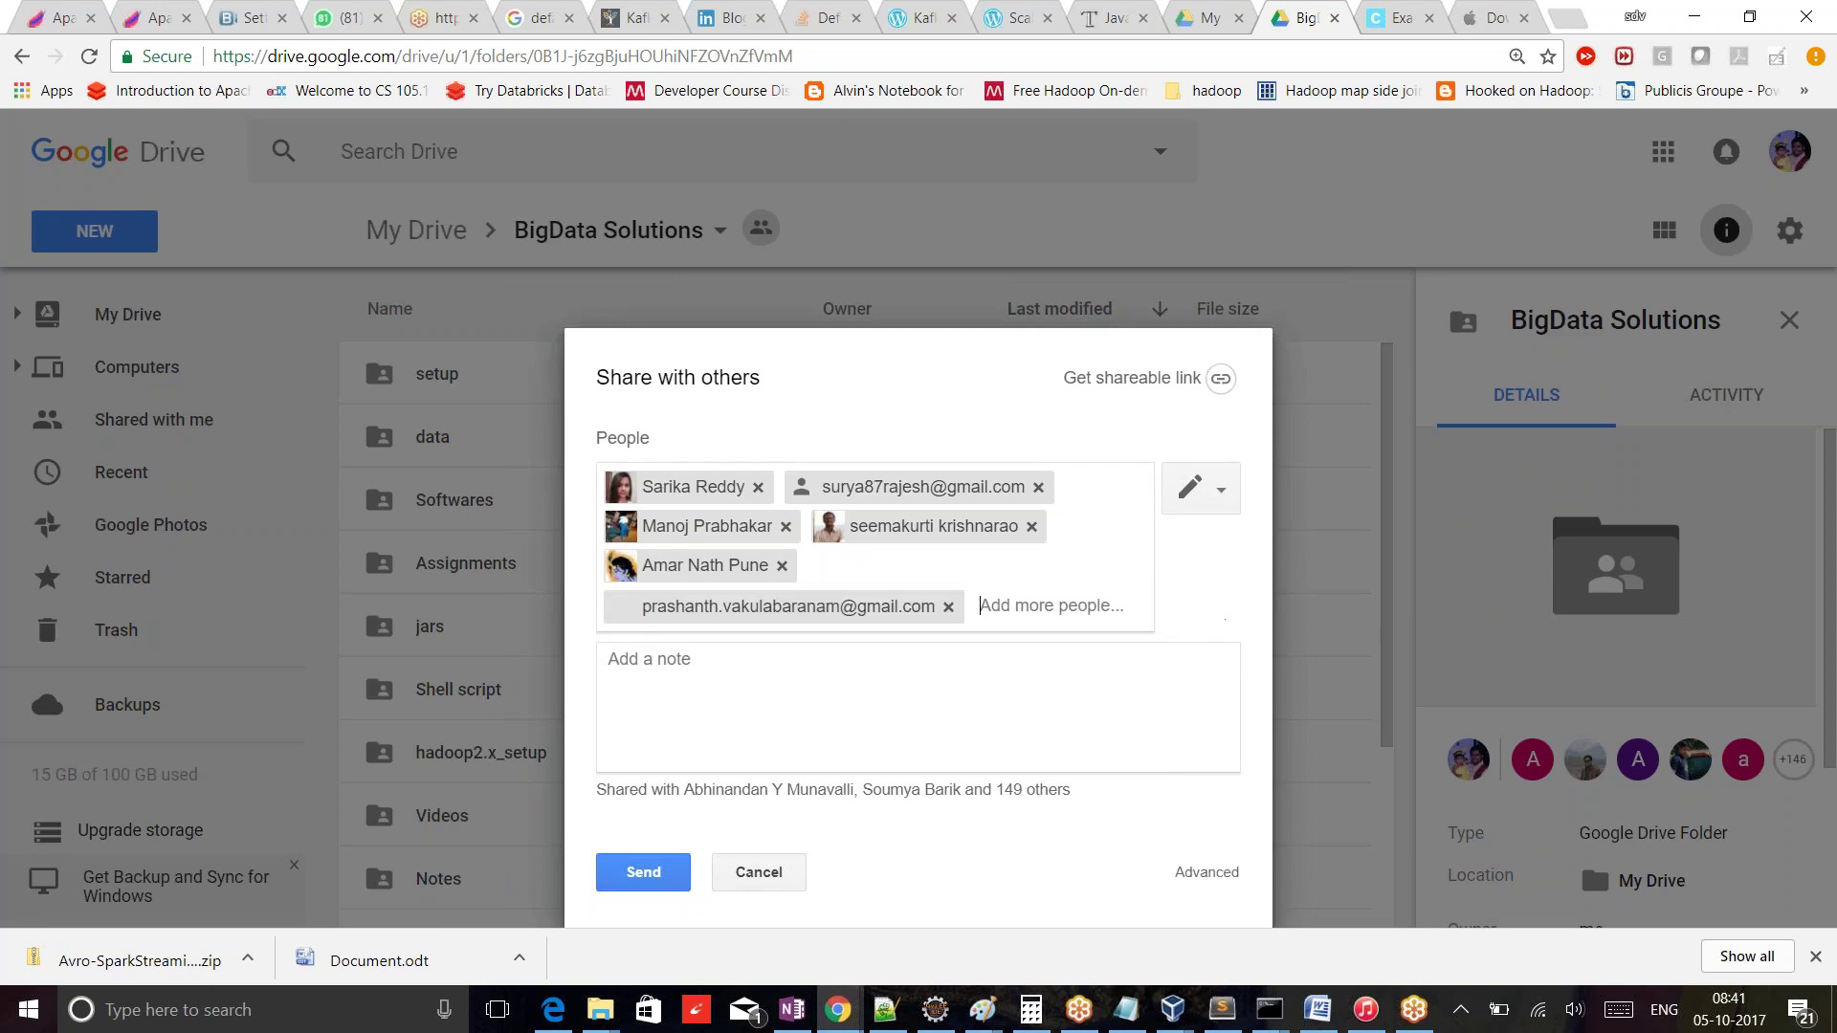
pyautogui.write('tcs')
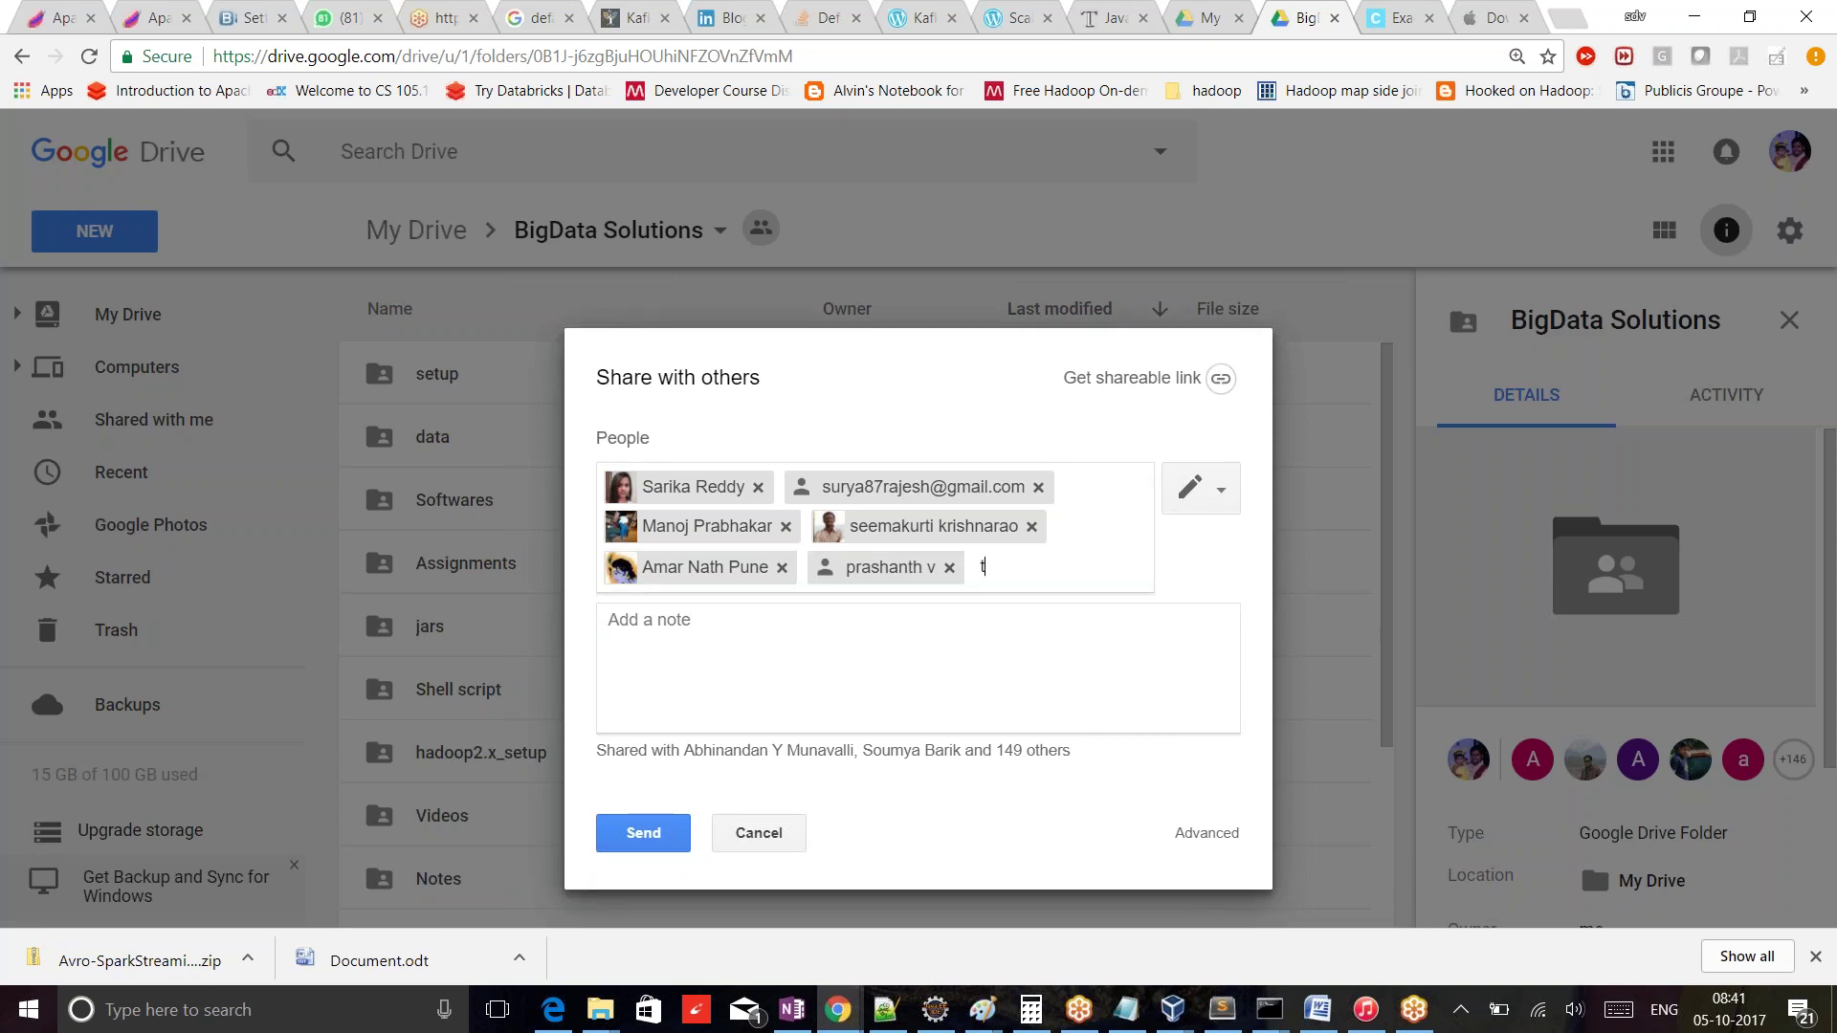
pyautogui.press('BackSpace')
pyautogui.press('BackSpace')
pyautogui.press('BackSpace')
pyautogui.write('srini')
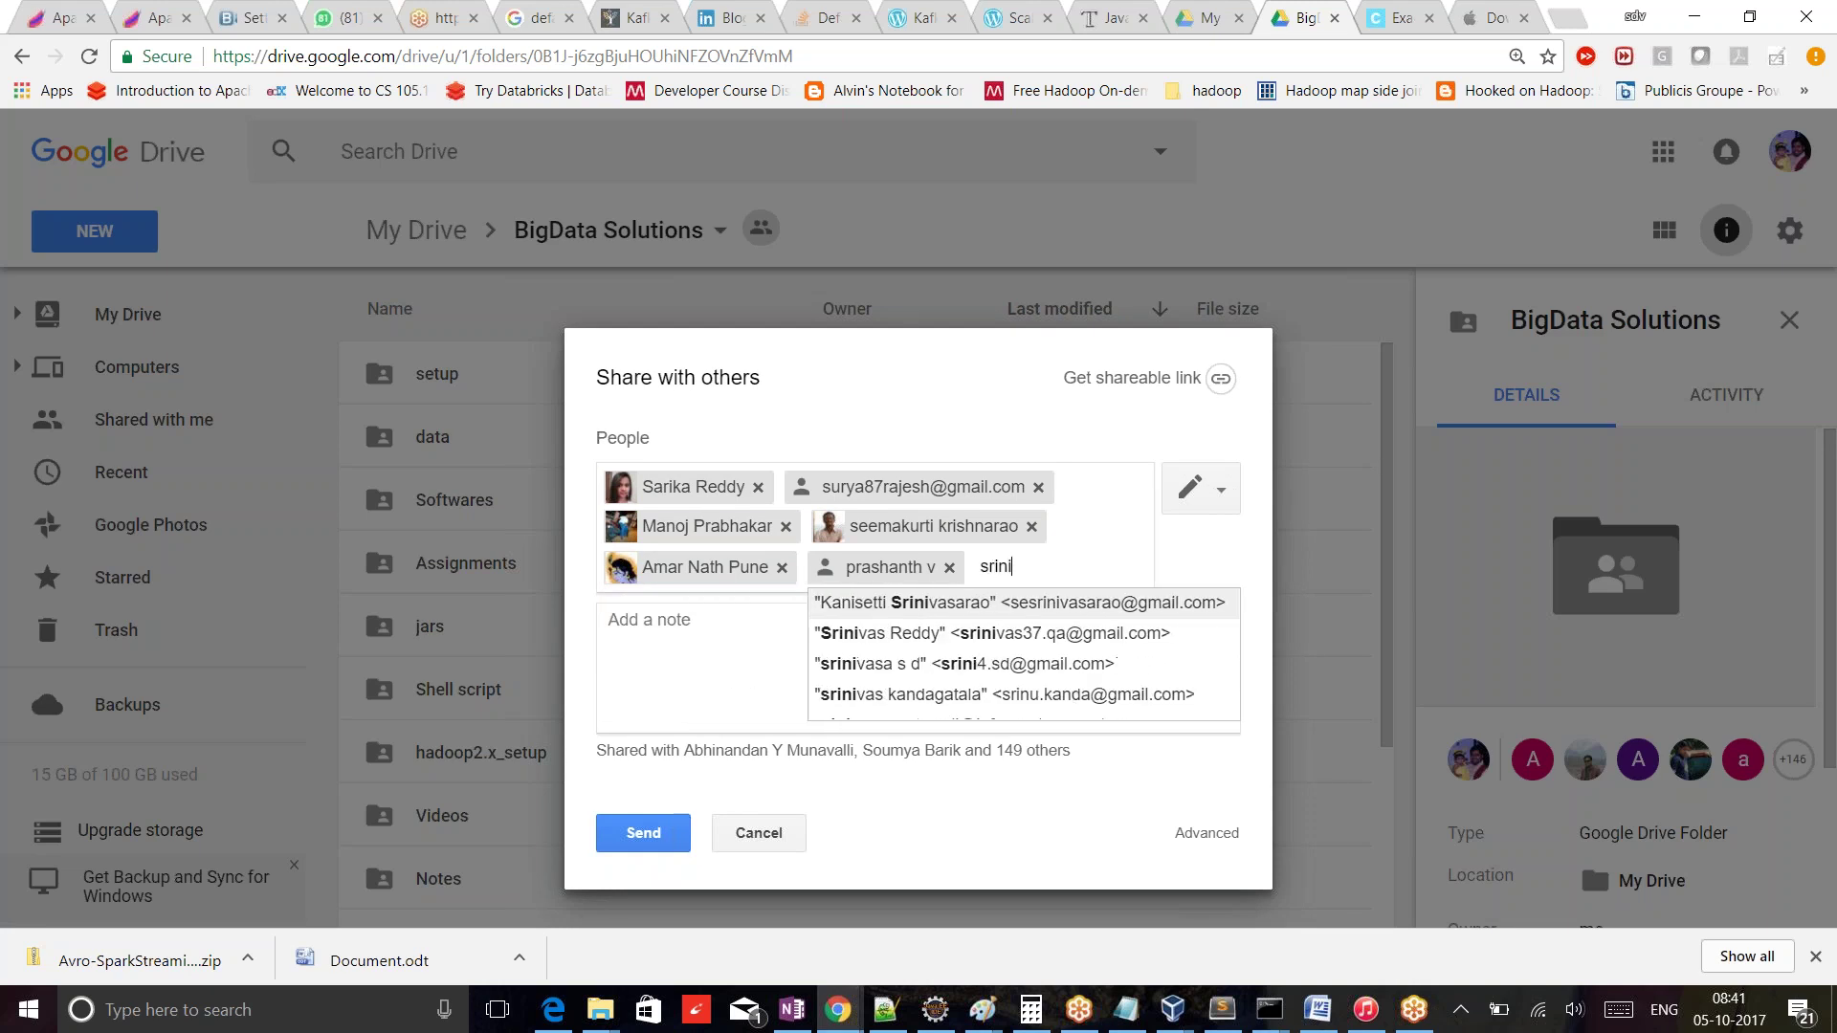
pyautogui.scroll(-1, 961, 717)
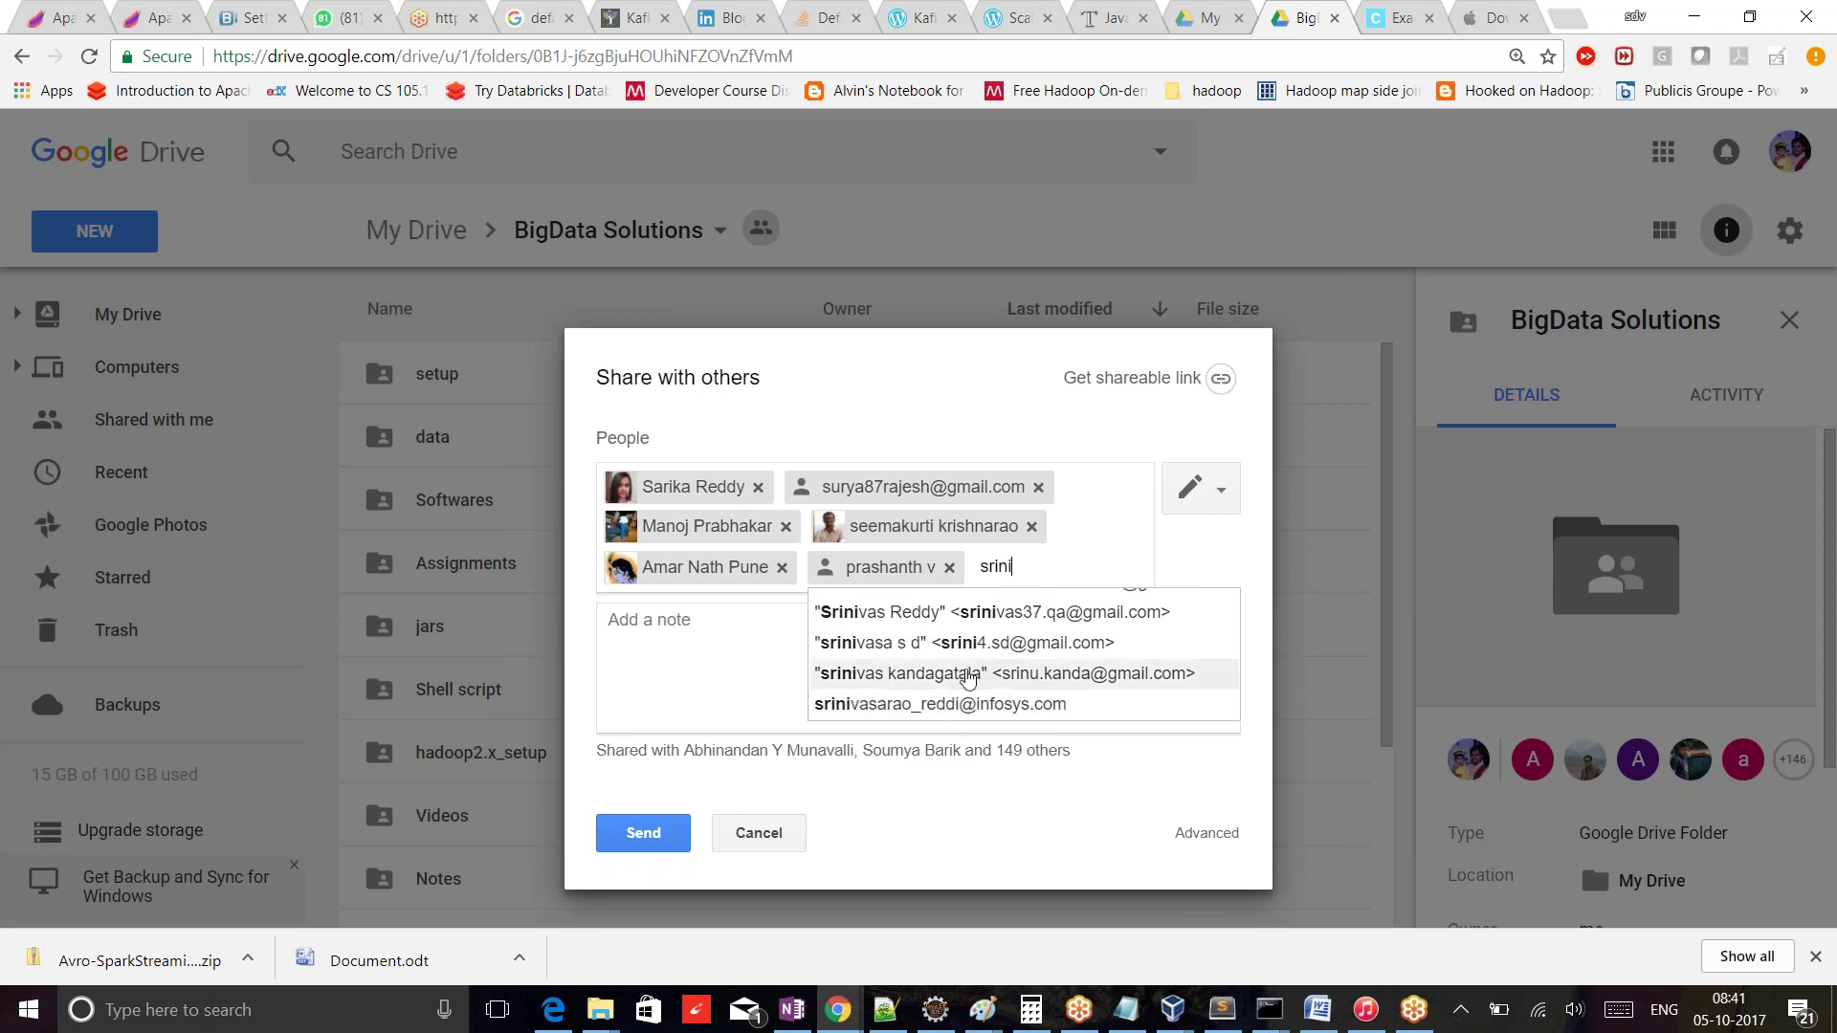
pyautogui.press('BackSpace')
pyautogui.press('BackSpace')
pyautogui.press('BackSpace')
pyautogui.press('BackSpace')
pyautogui.press('BackSpace')
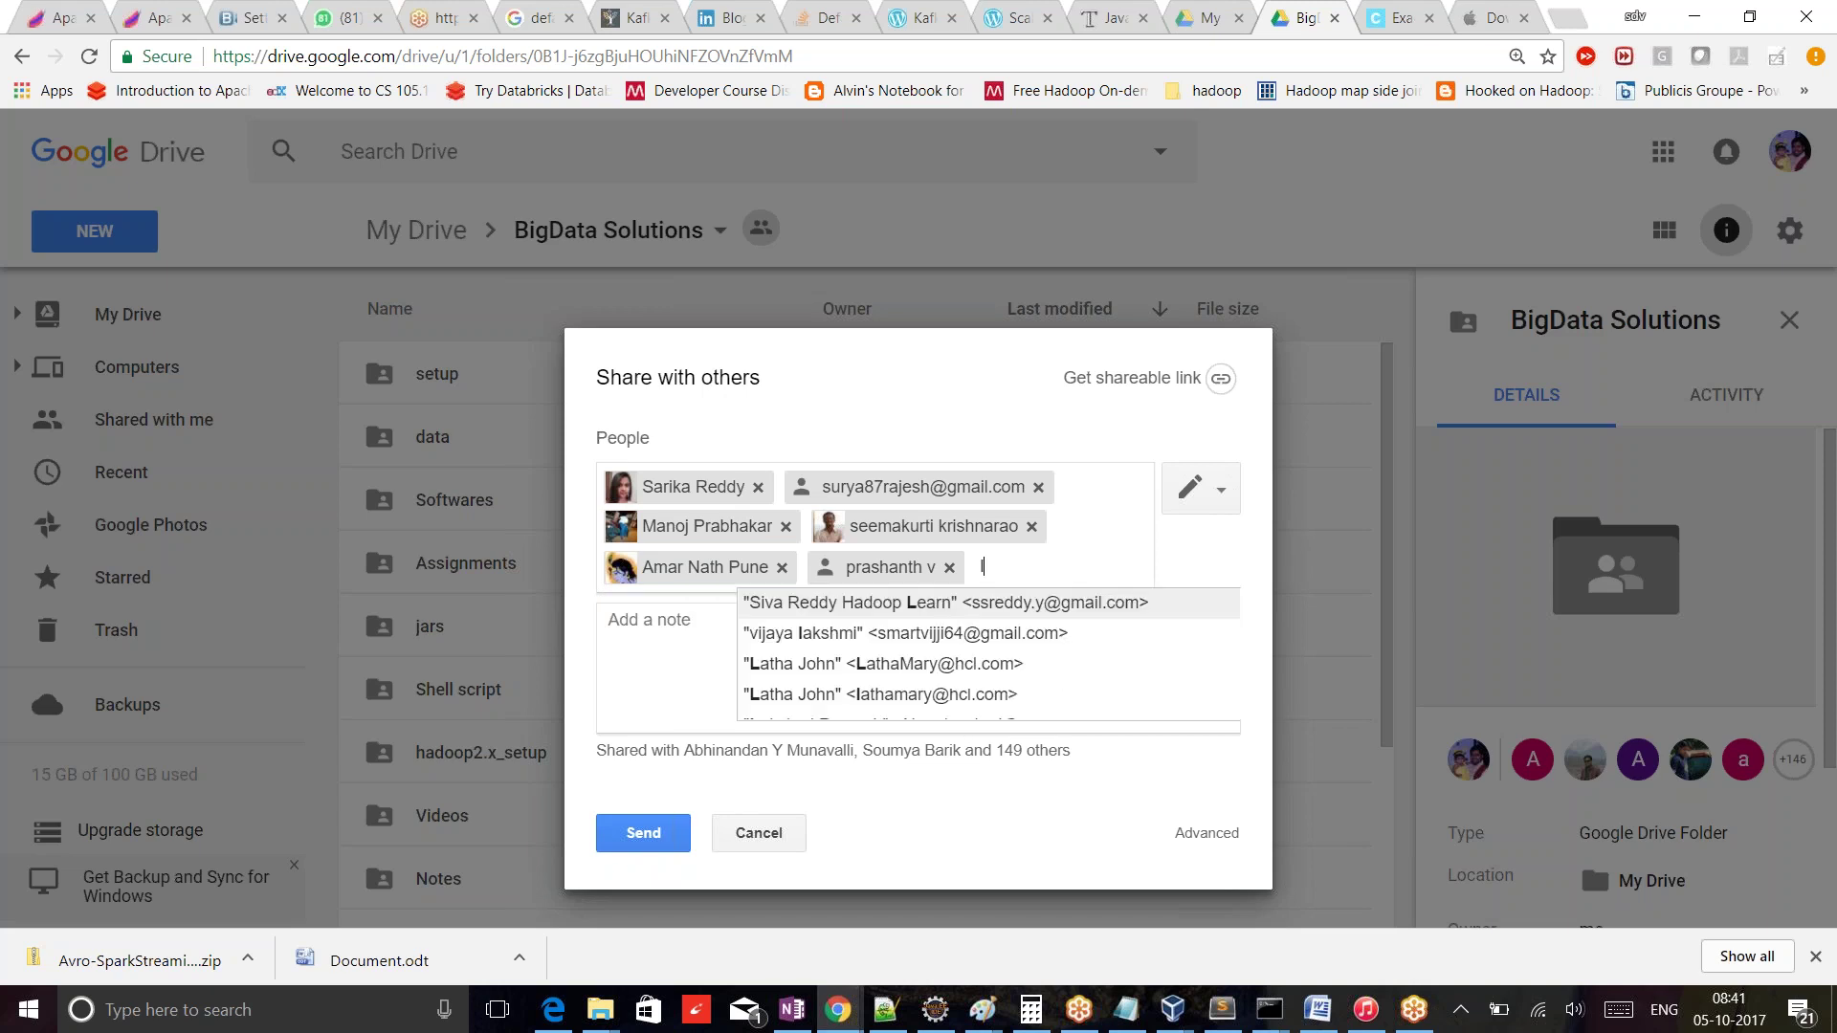
# - Add the remaining three people to the share list from the suggested contacts and send the folder invitation
pyautogui.write('tel')
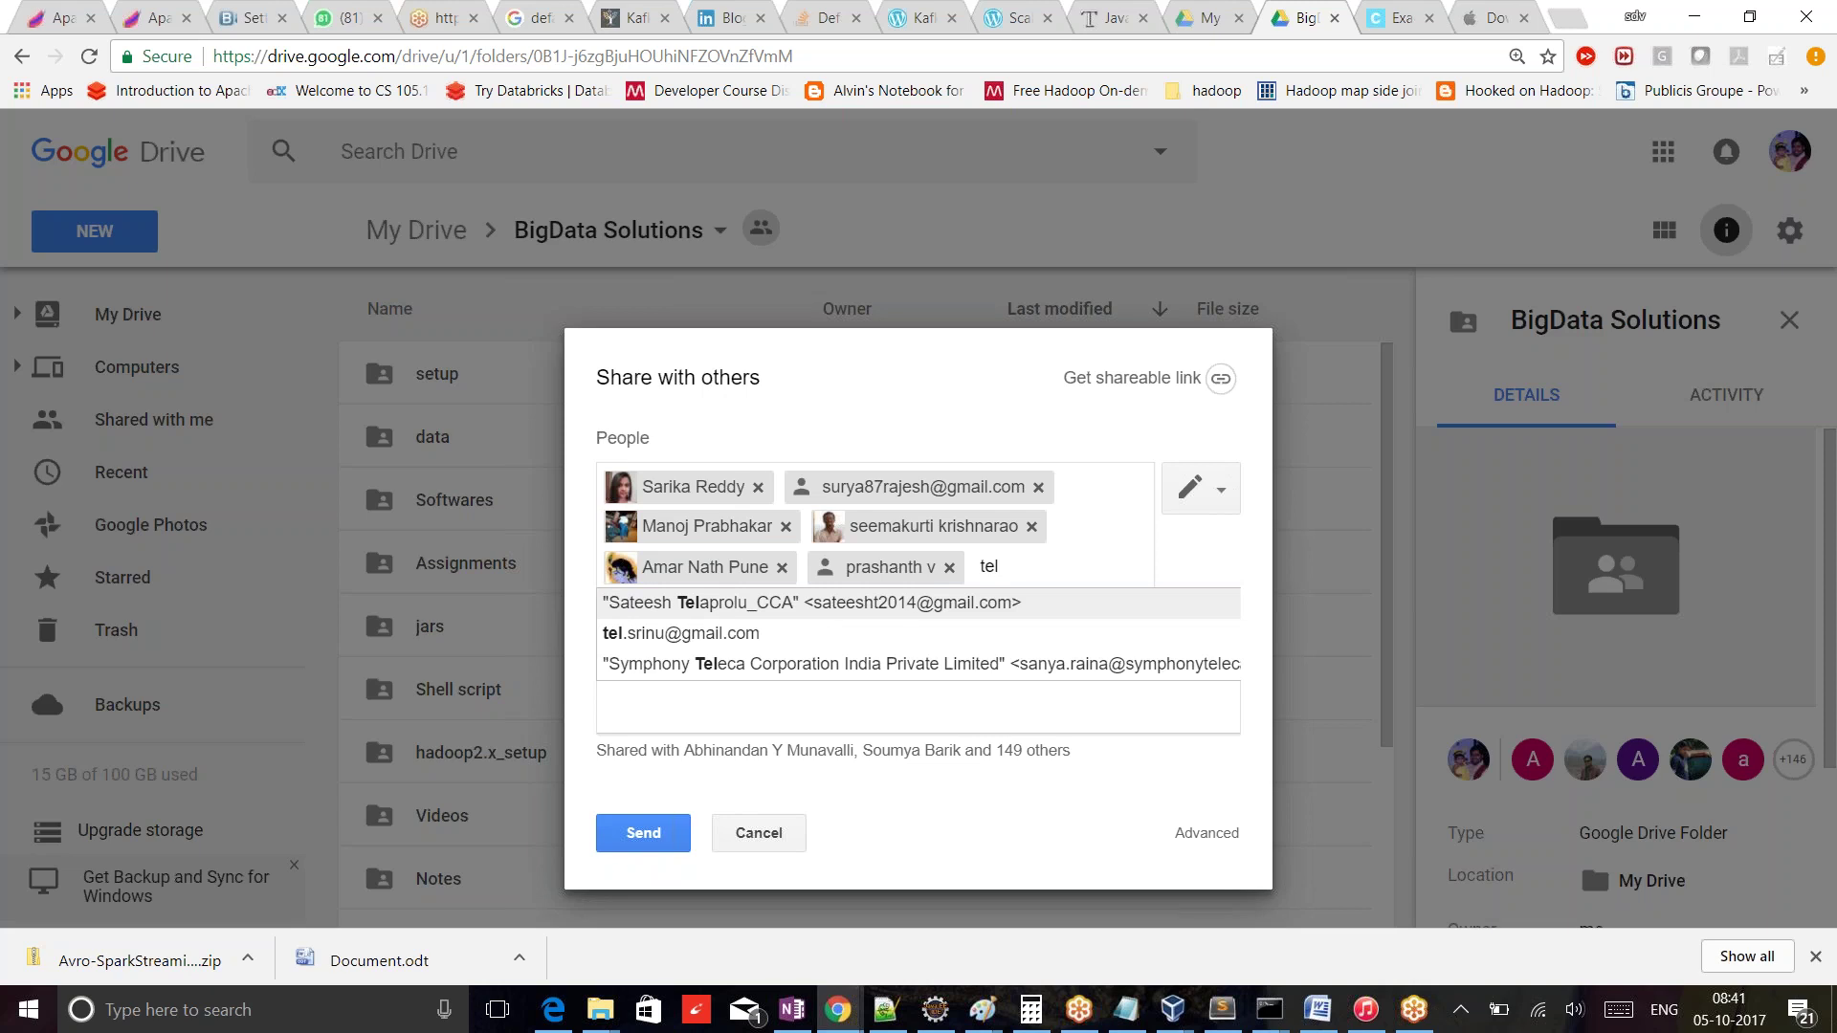
pyautogui.click(741, 634)
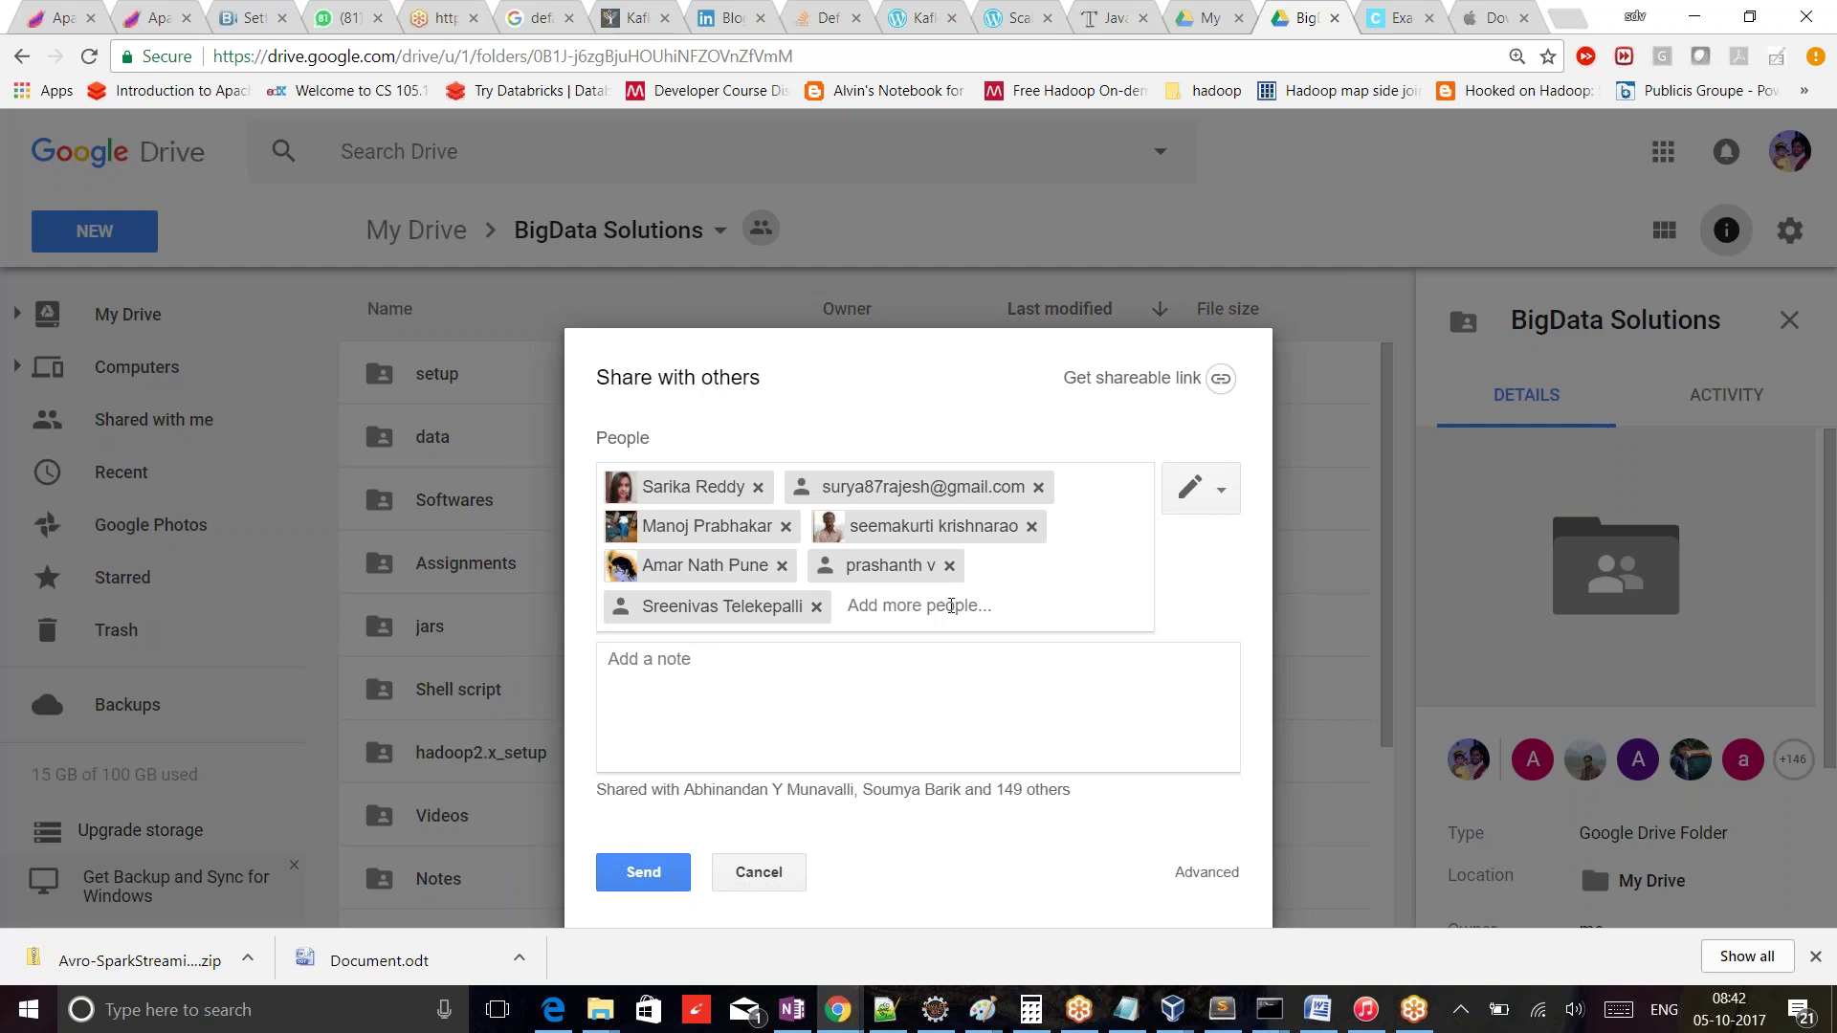
pyautogui.write('sarath')
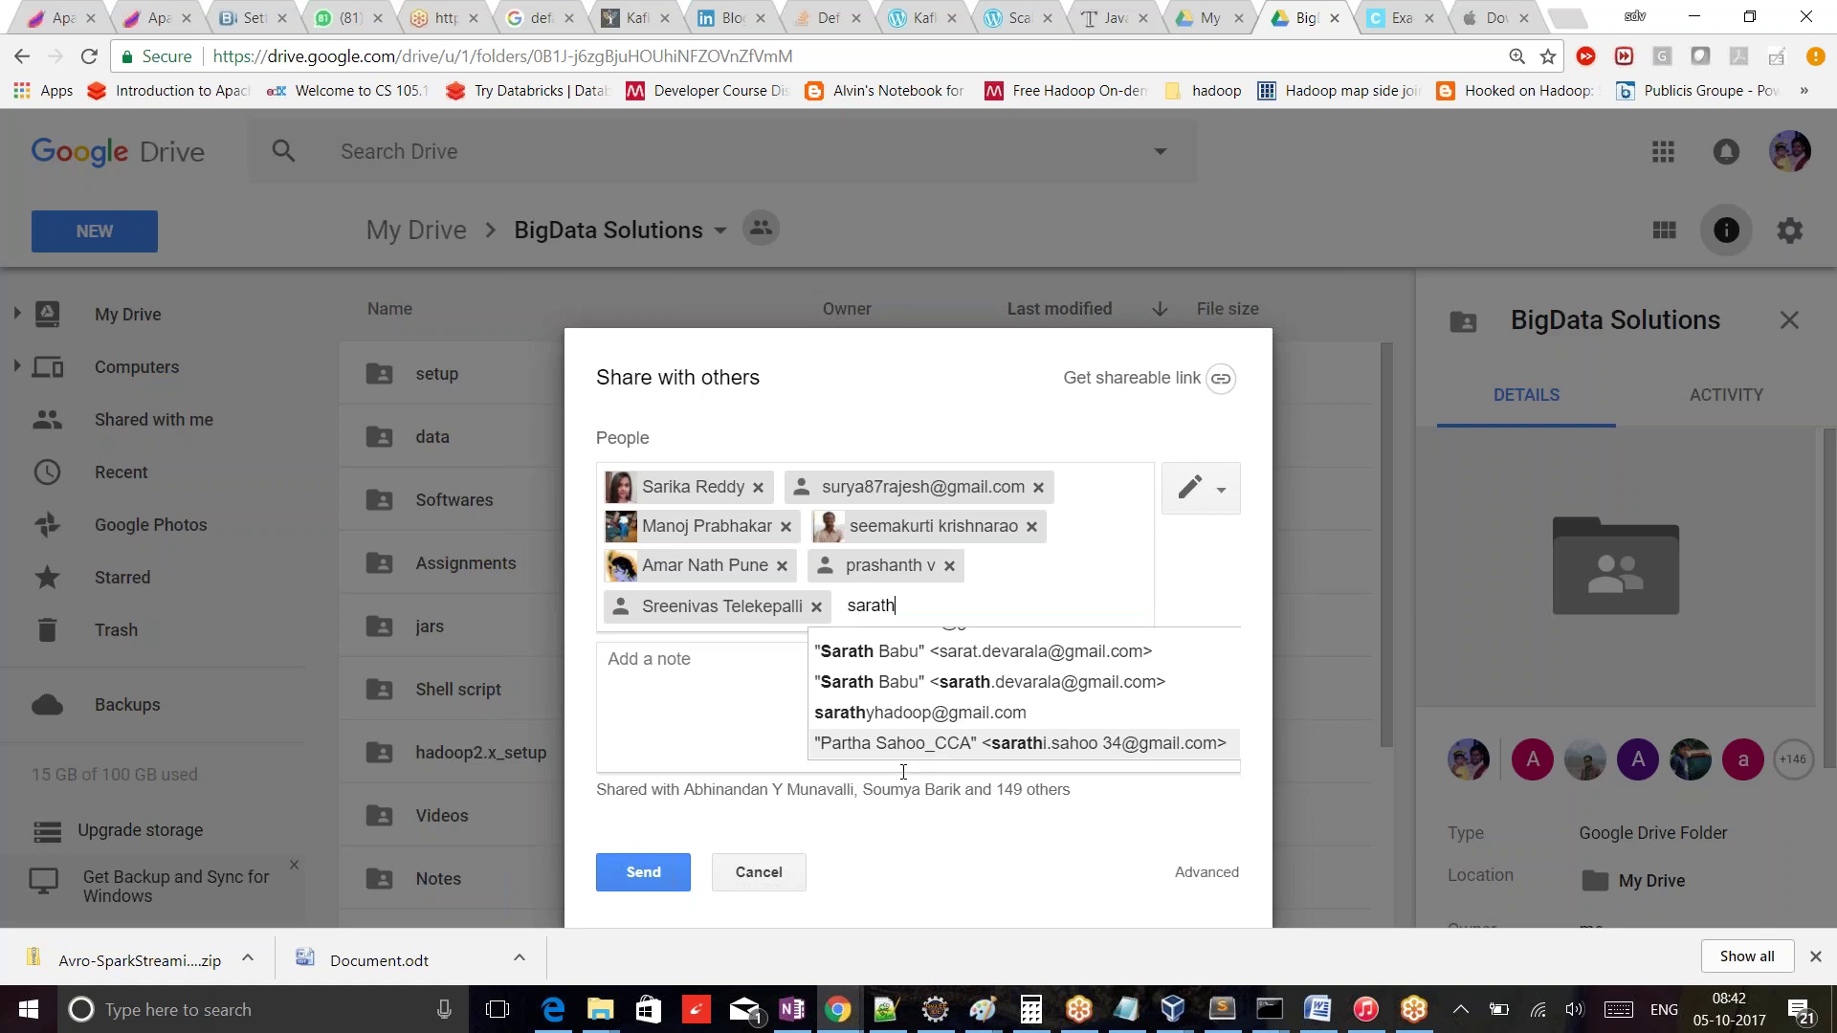
pyautogui.click(937, 716)
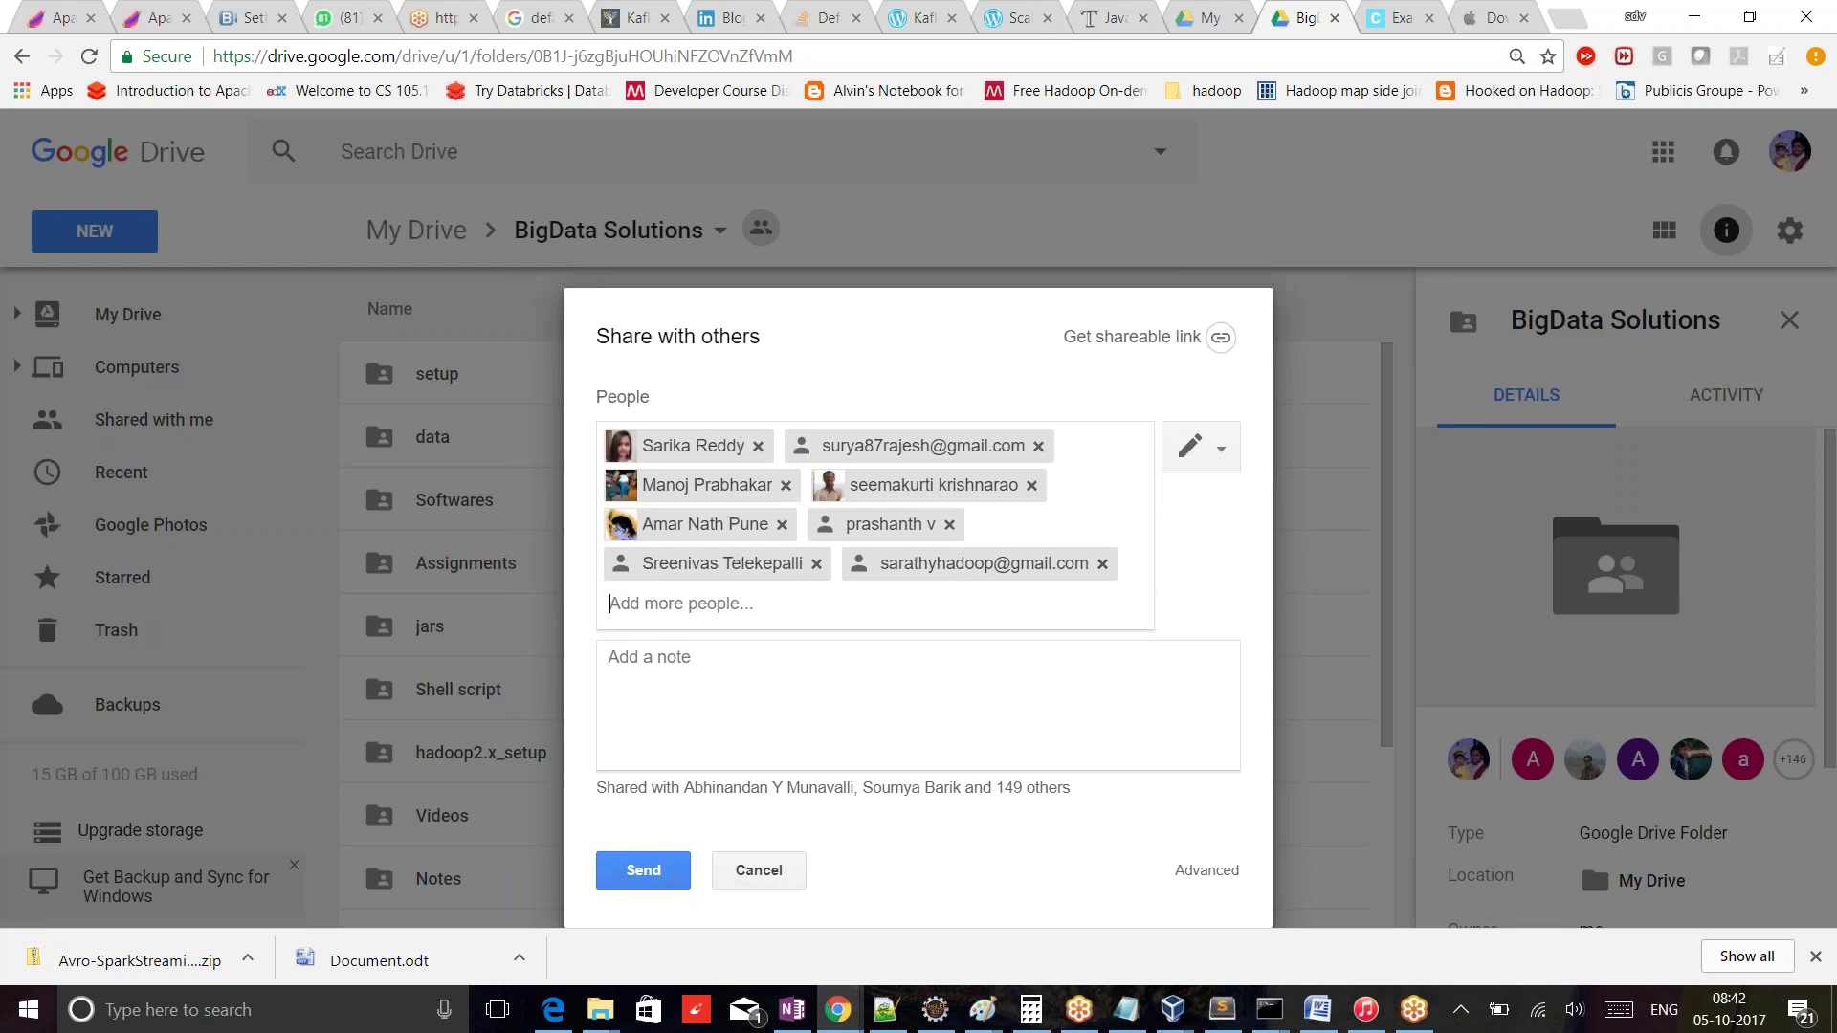
pyautogui.write('natara')
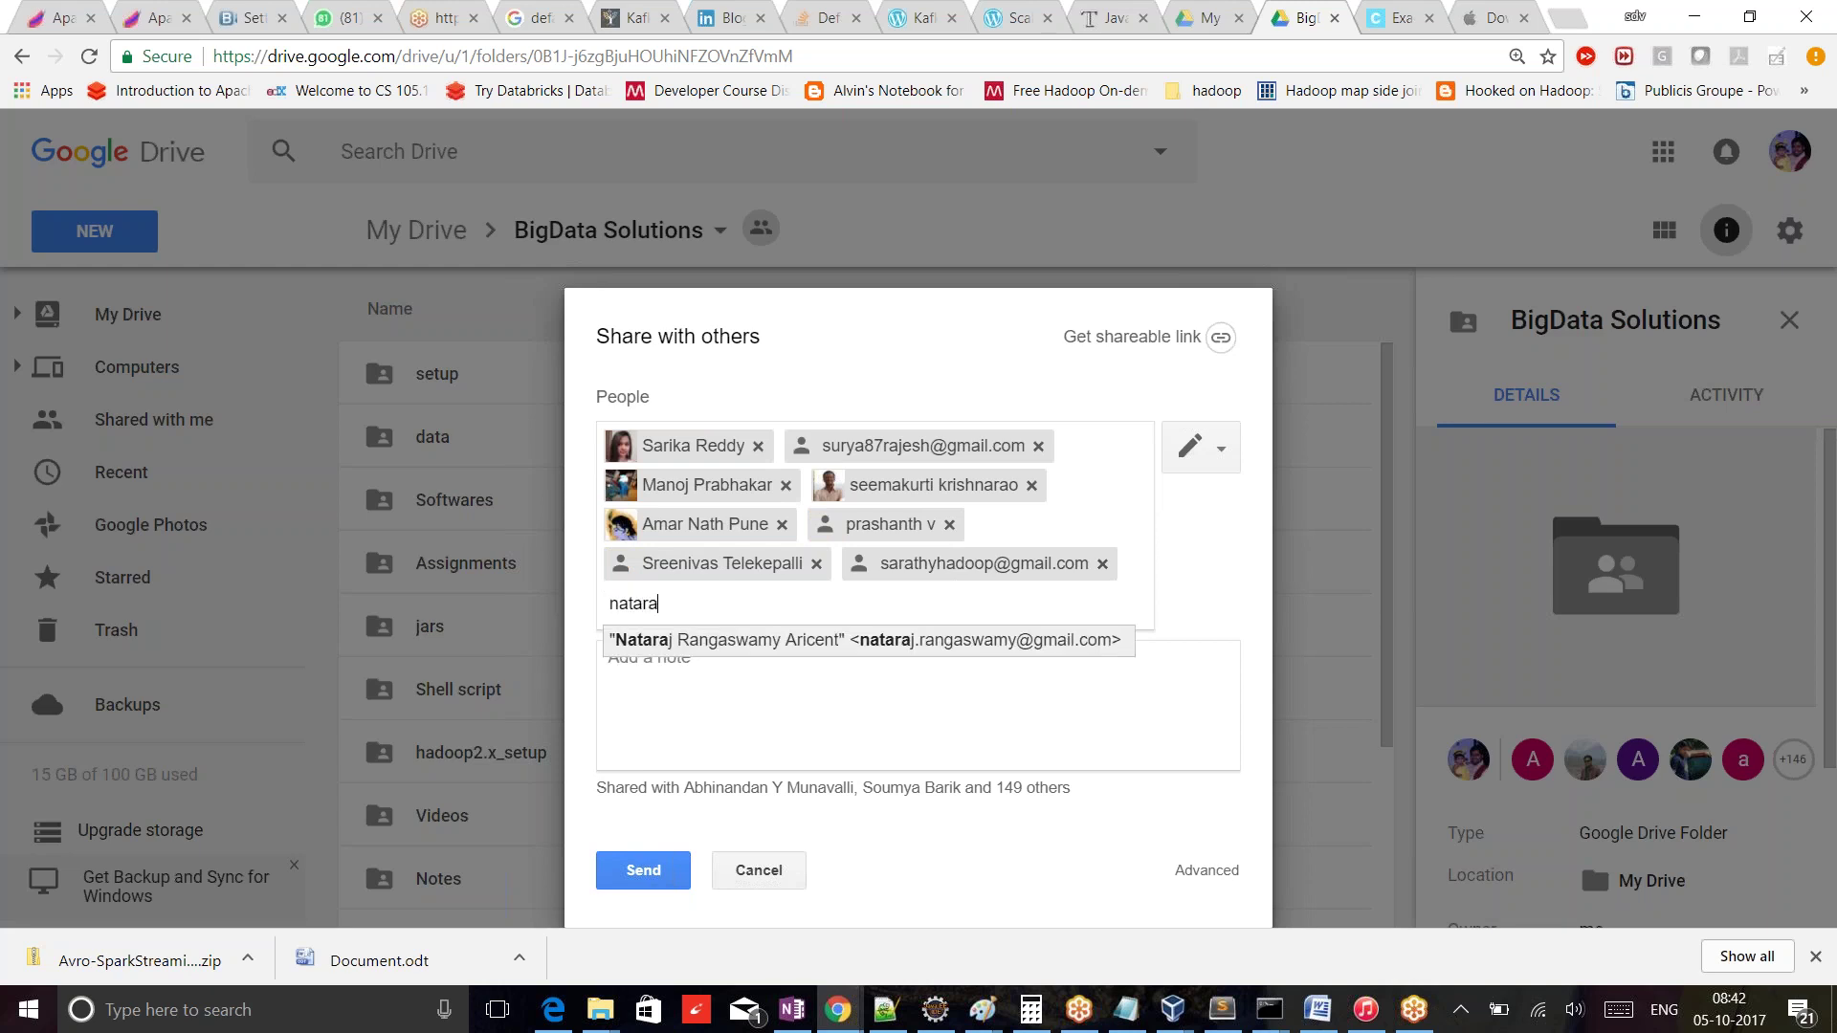
pyautogui.click(945, 641)
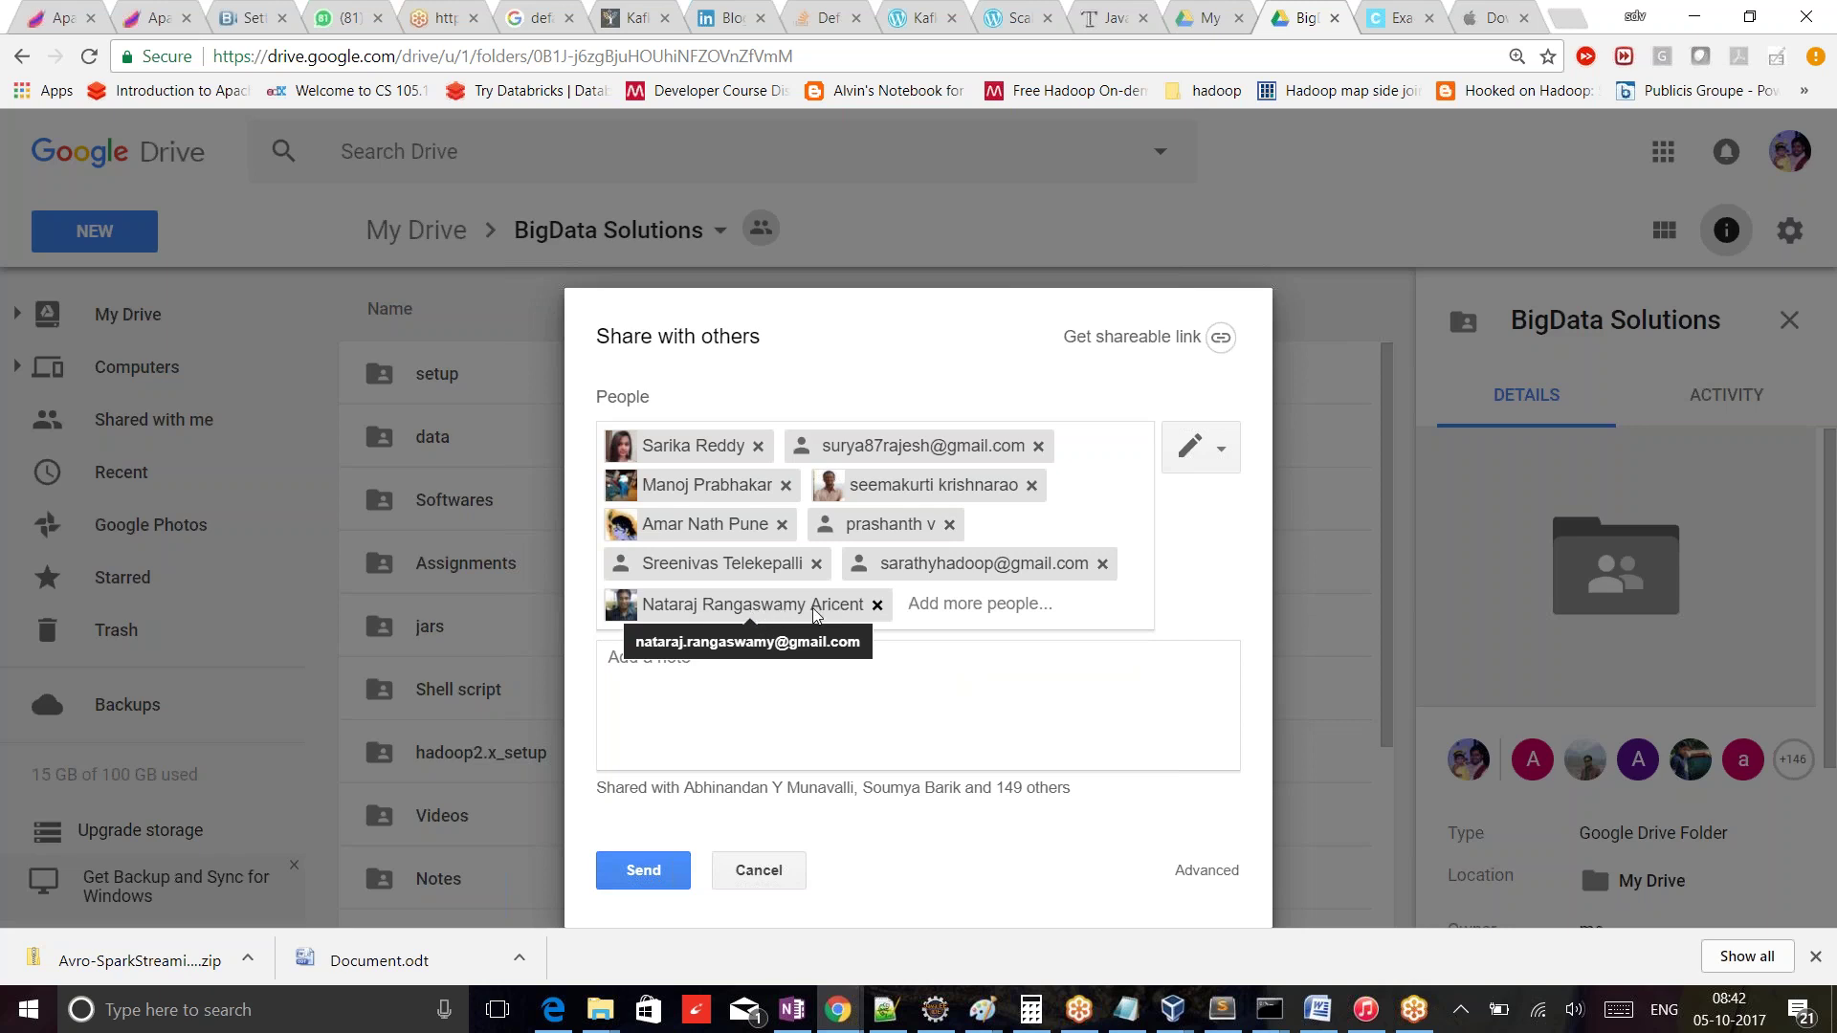
pyautogui.click(641, 873)
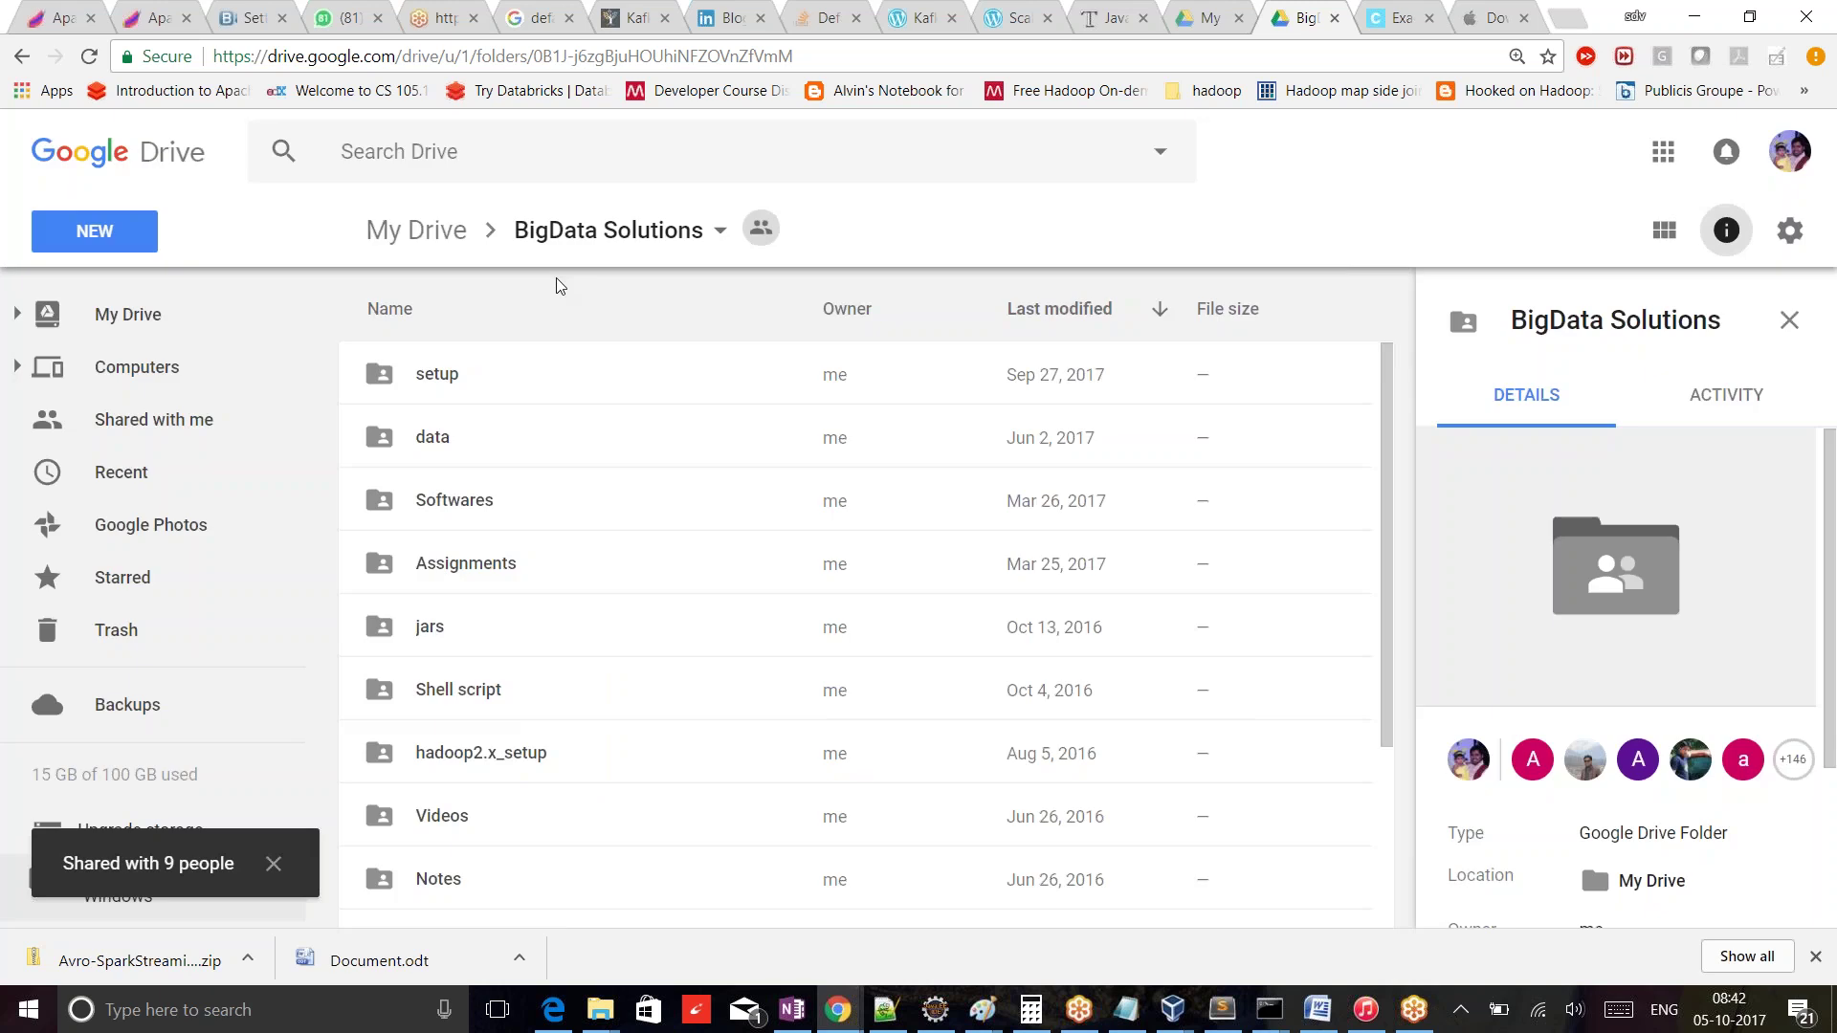
# - Look into the Videos folder and open the Sqoop subfolder of Notes under BigData Solutions
pyautogui.doubleClick(440, 823)
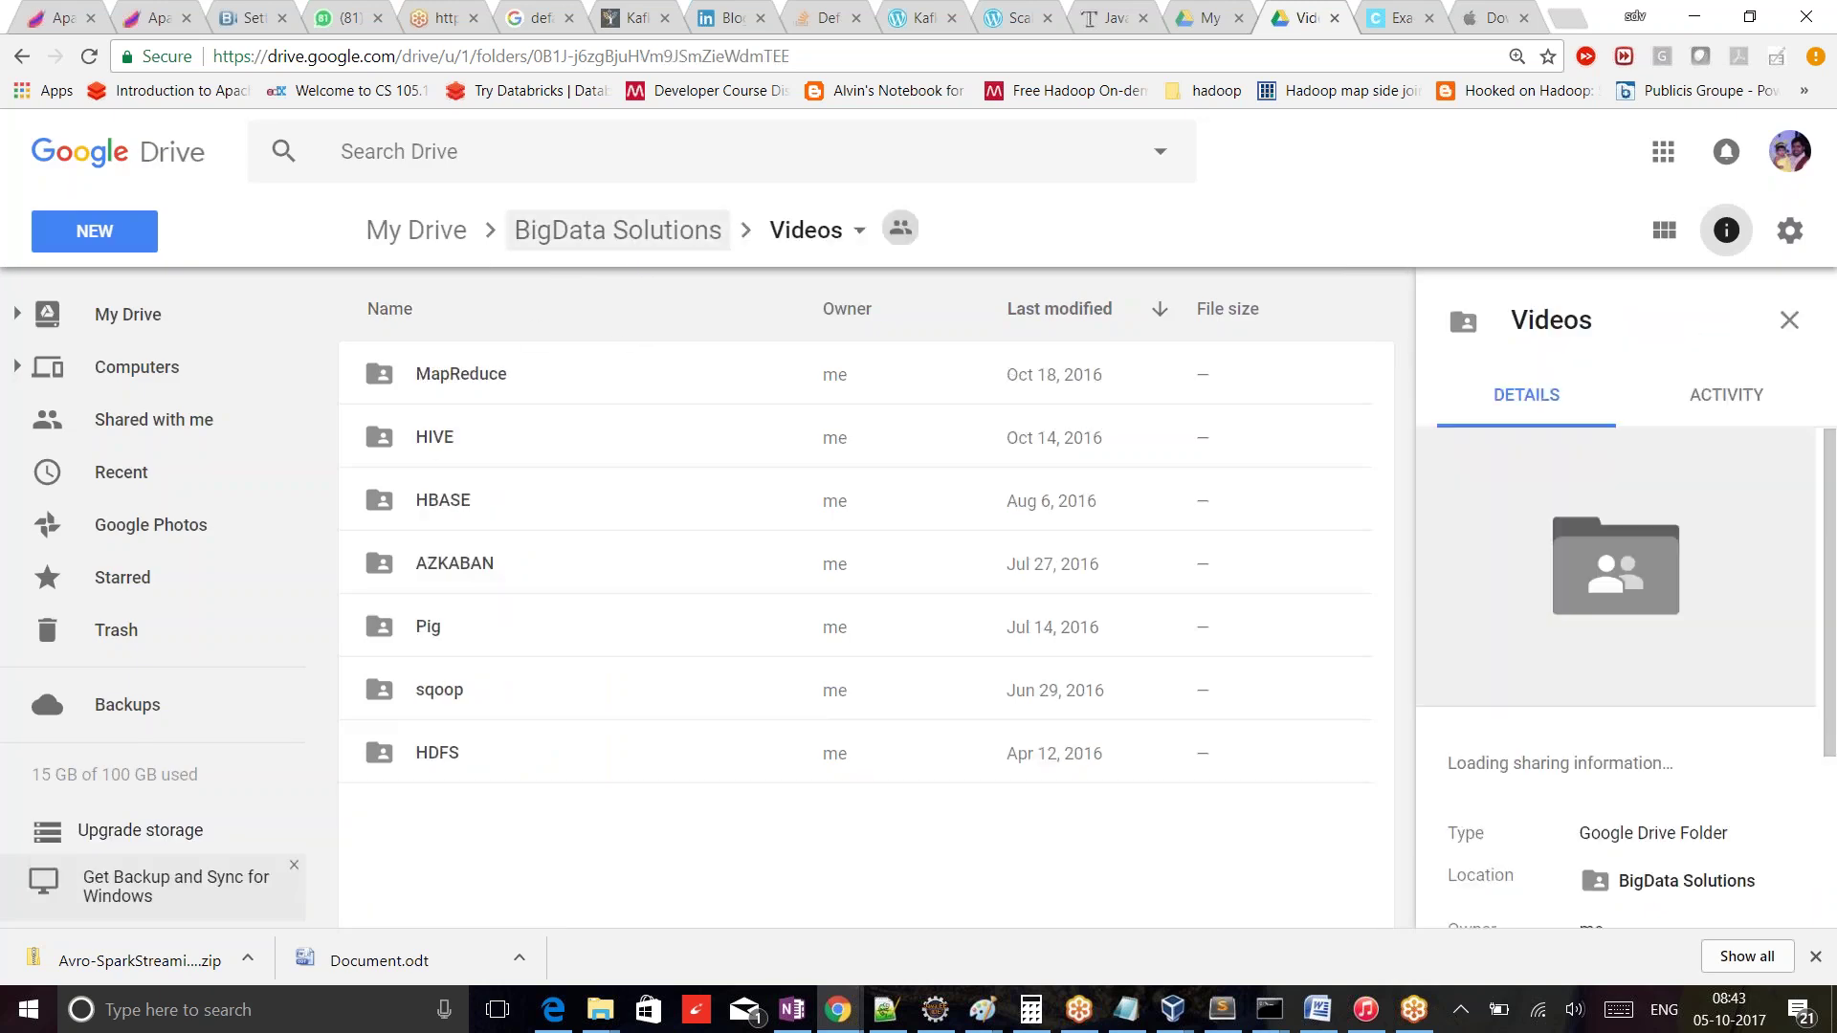
pyautogui.click(648, 233)
pyautogui.click(428, 875)
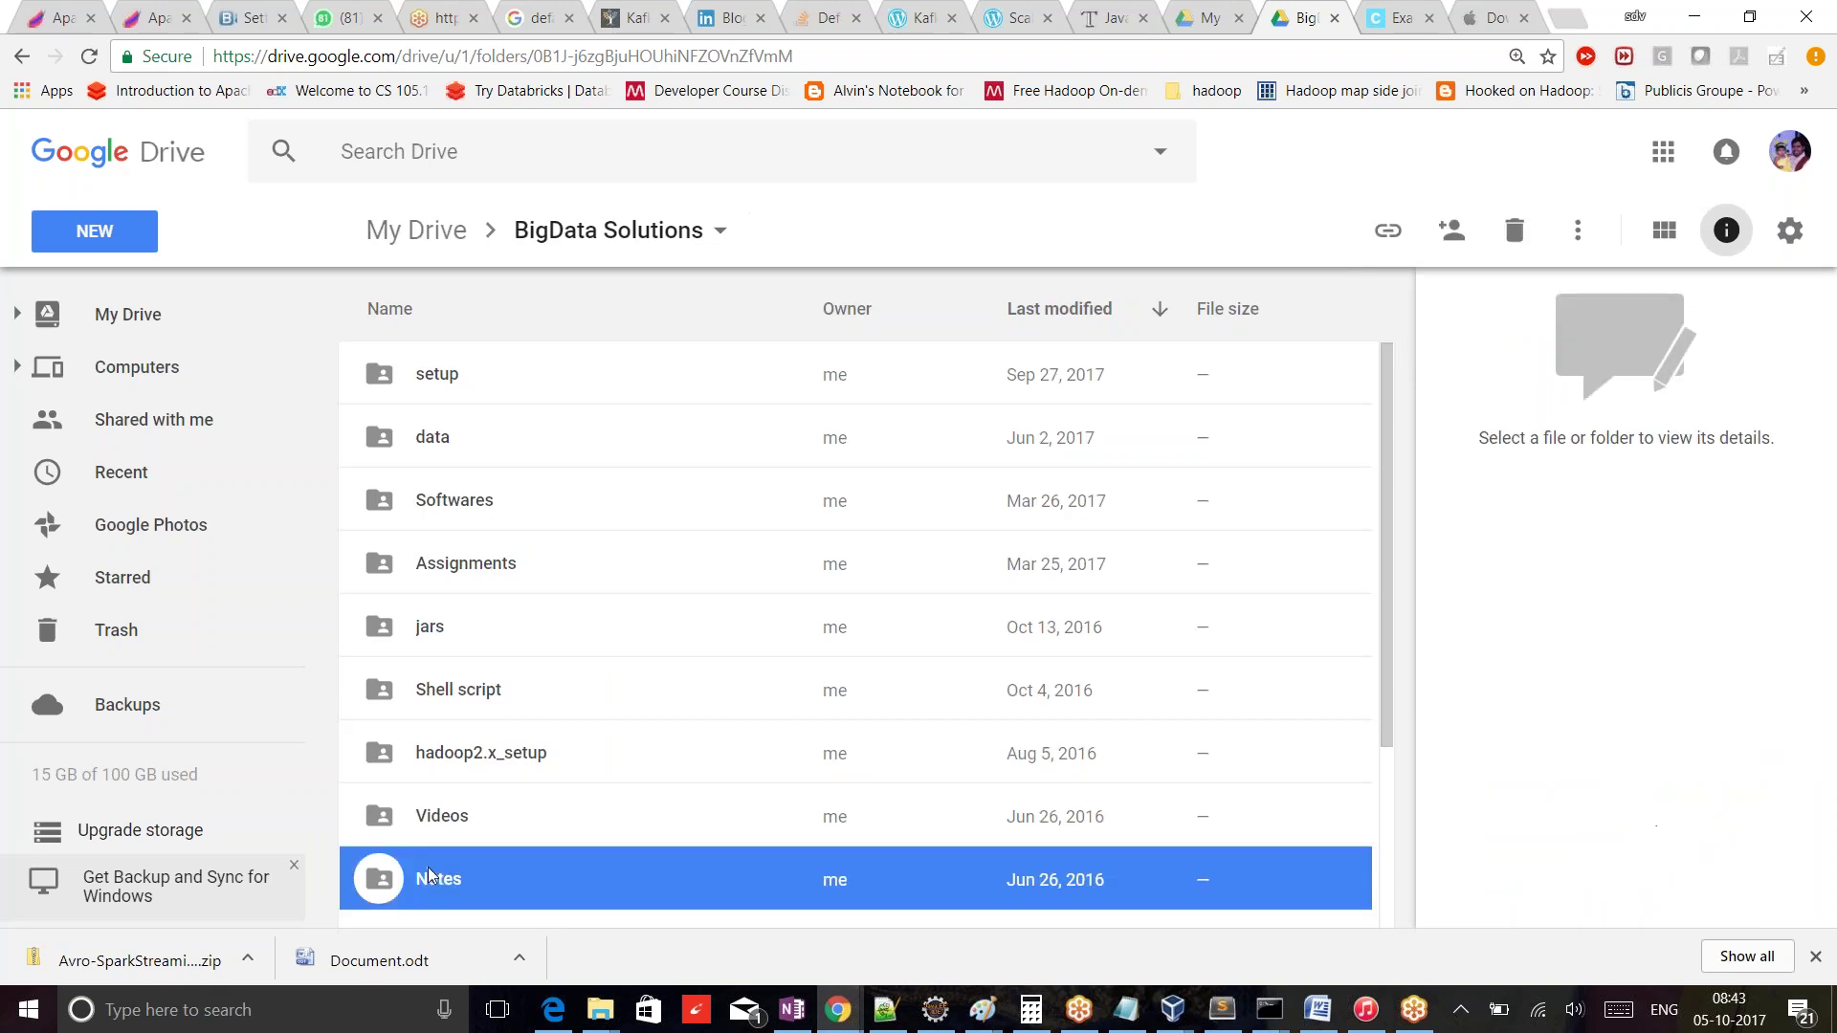
pyautogui.doubleClick(429, 876)
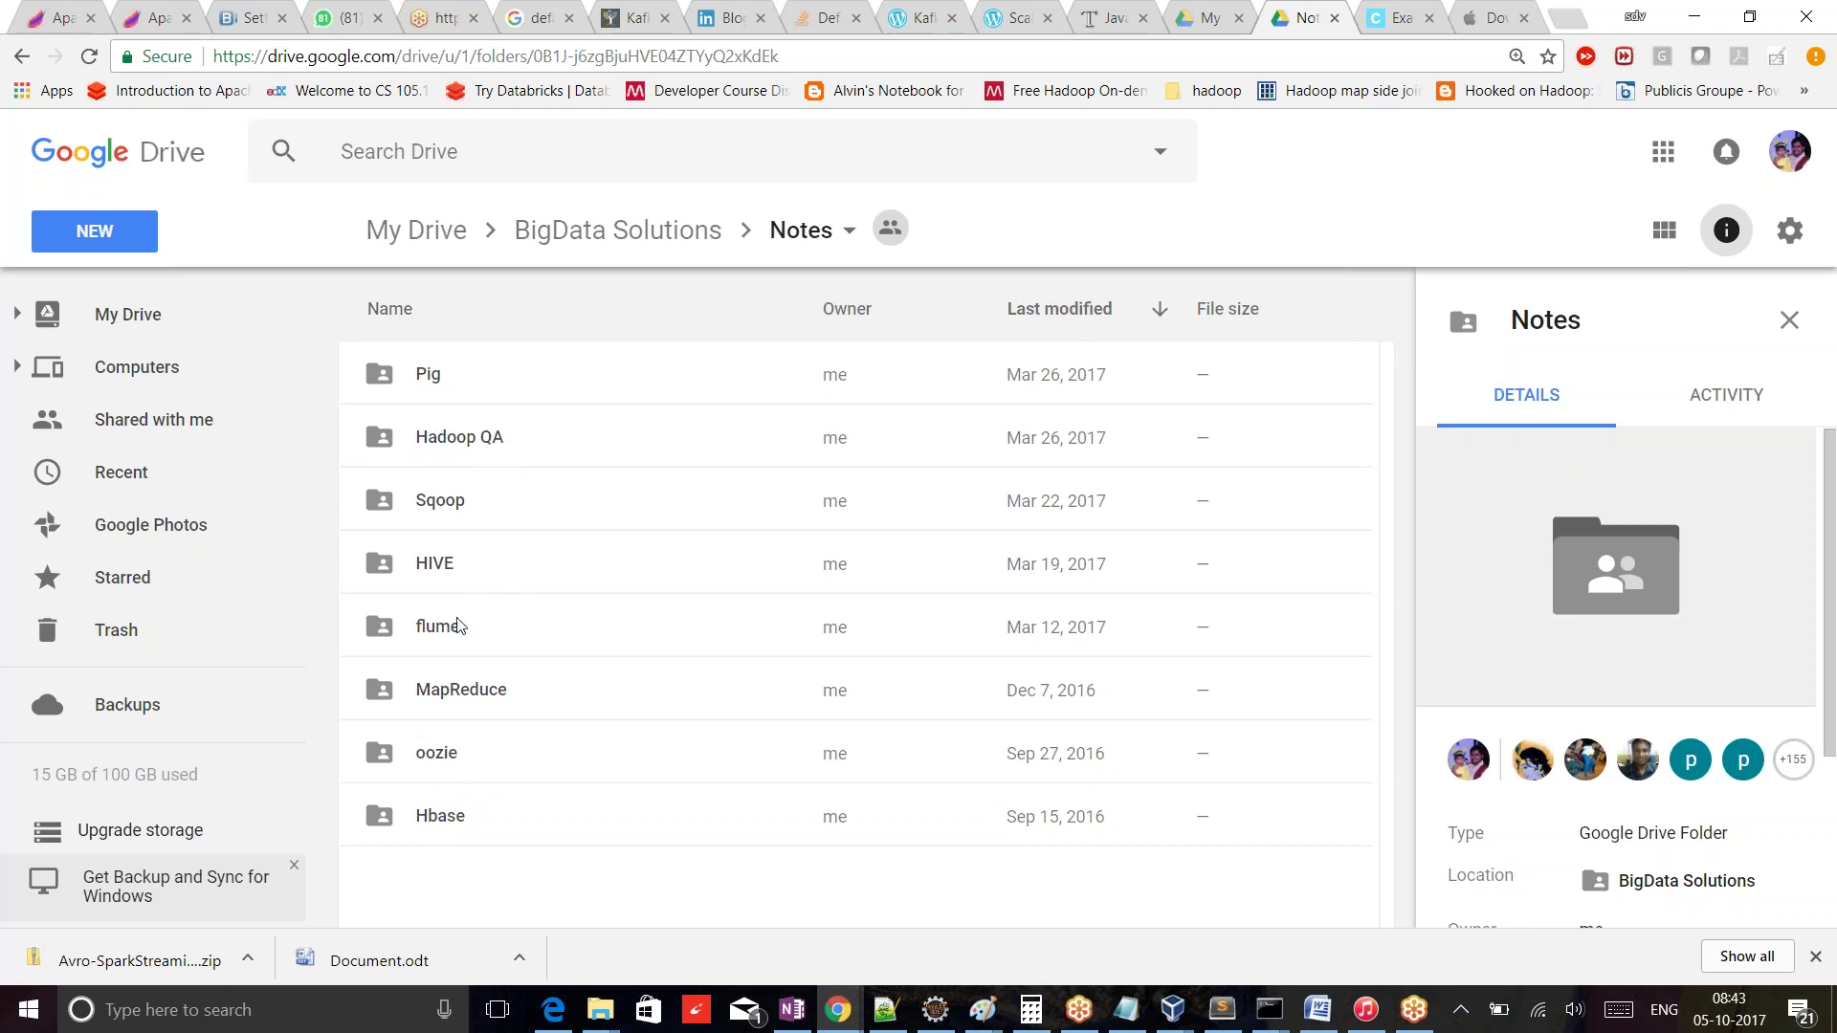
pyautogui.doubleClick(465, 499)
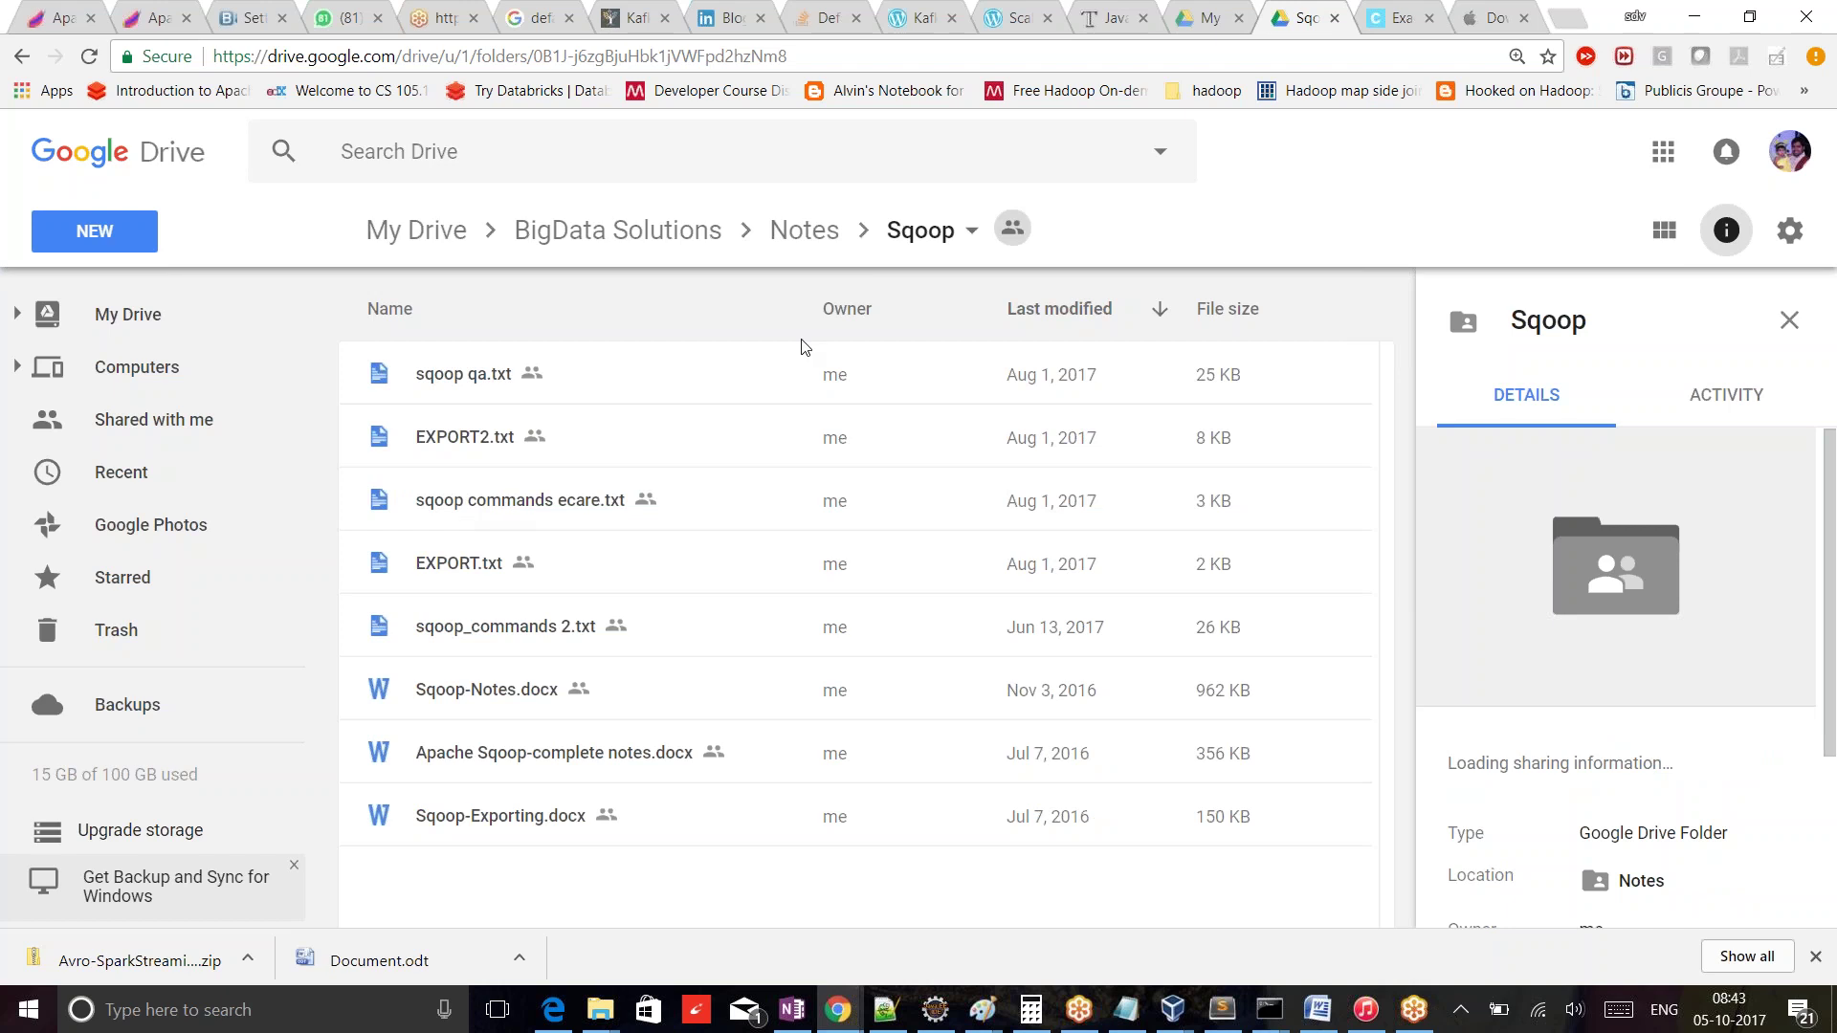
# - Preview Sqoop-Notes.docx and return to the Sqoop folder's file list
pyautogui.click(484, 645)
pyautogui.click(488, 708)
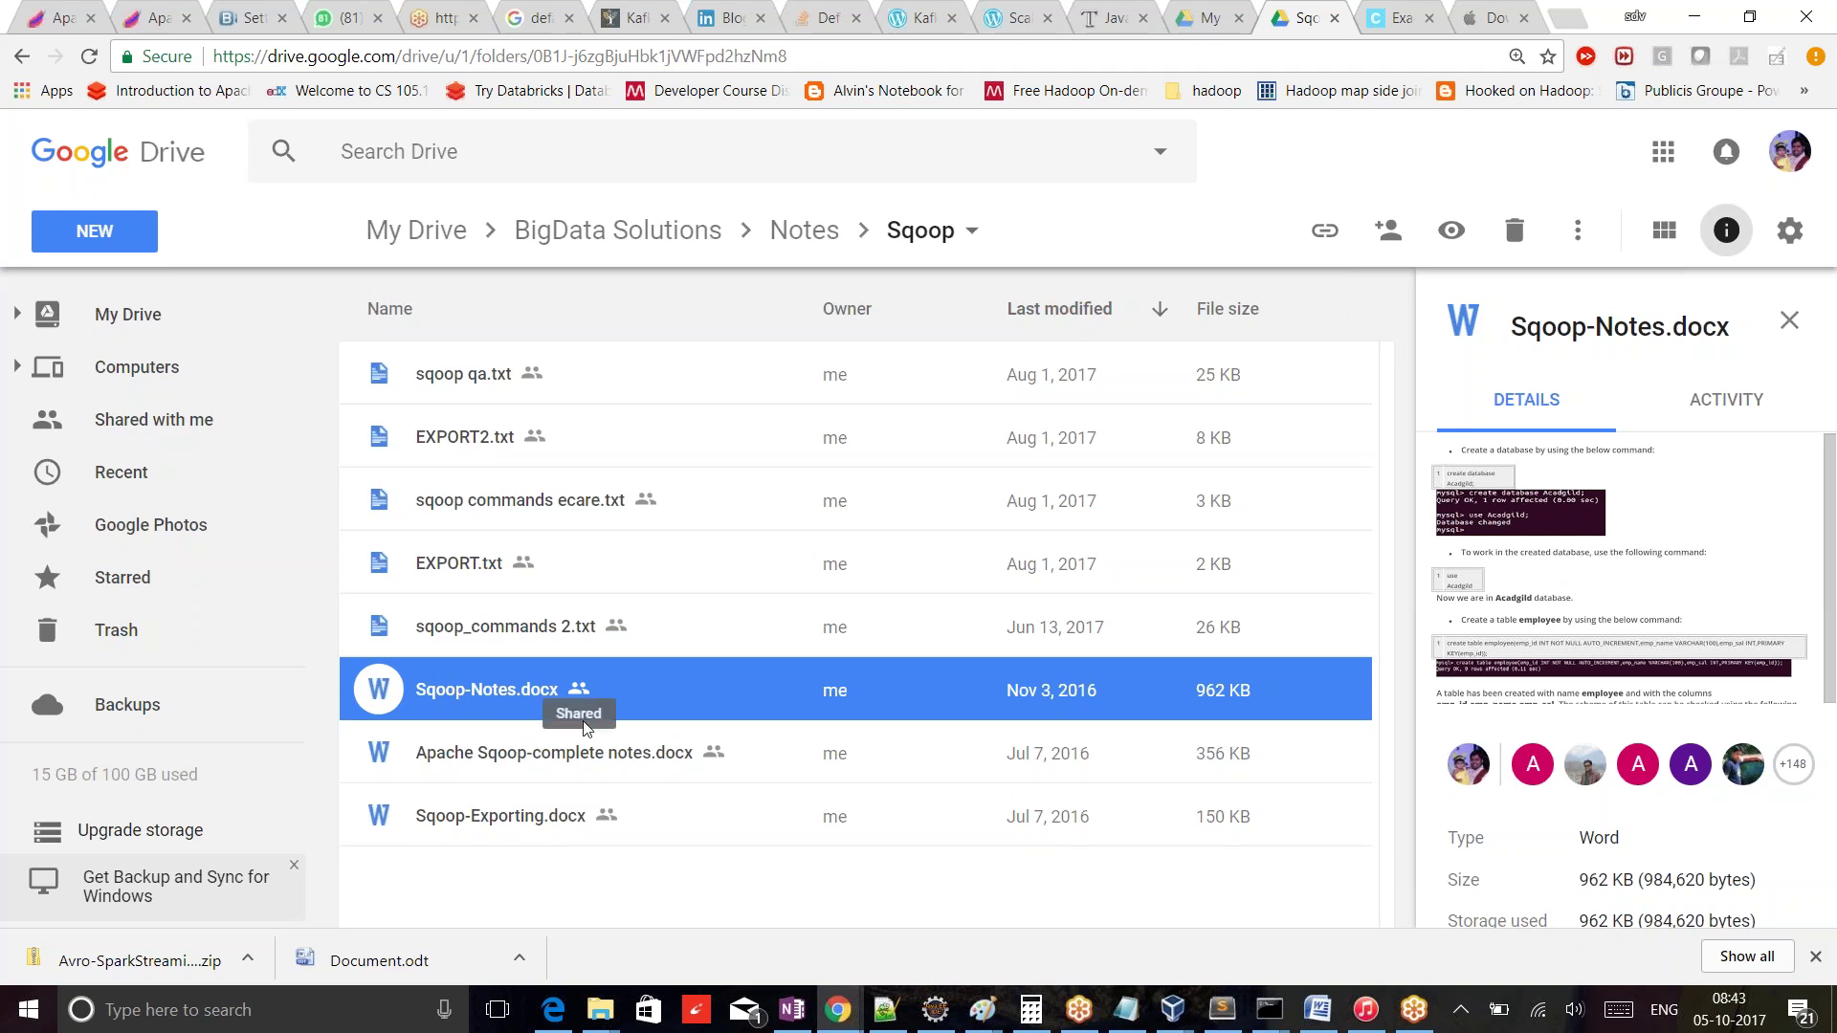
pyautogui.doubleClick(522, 698)
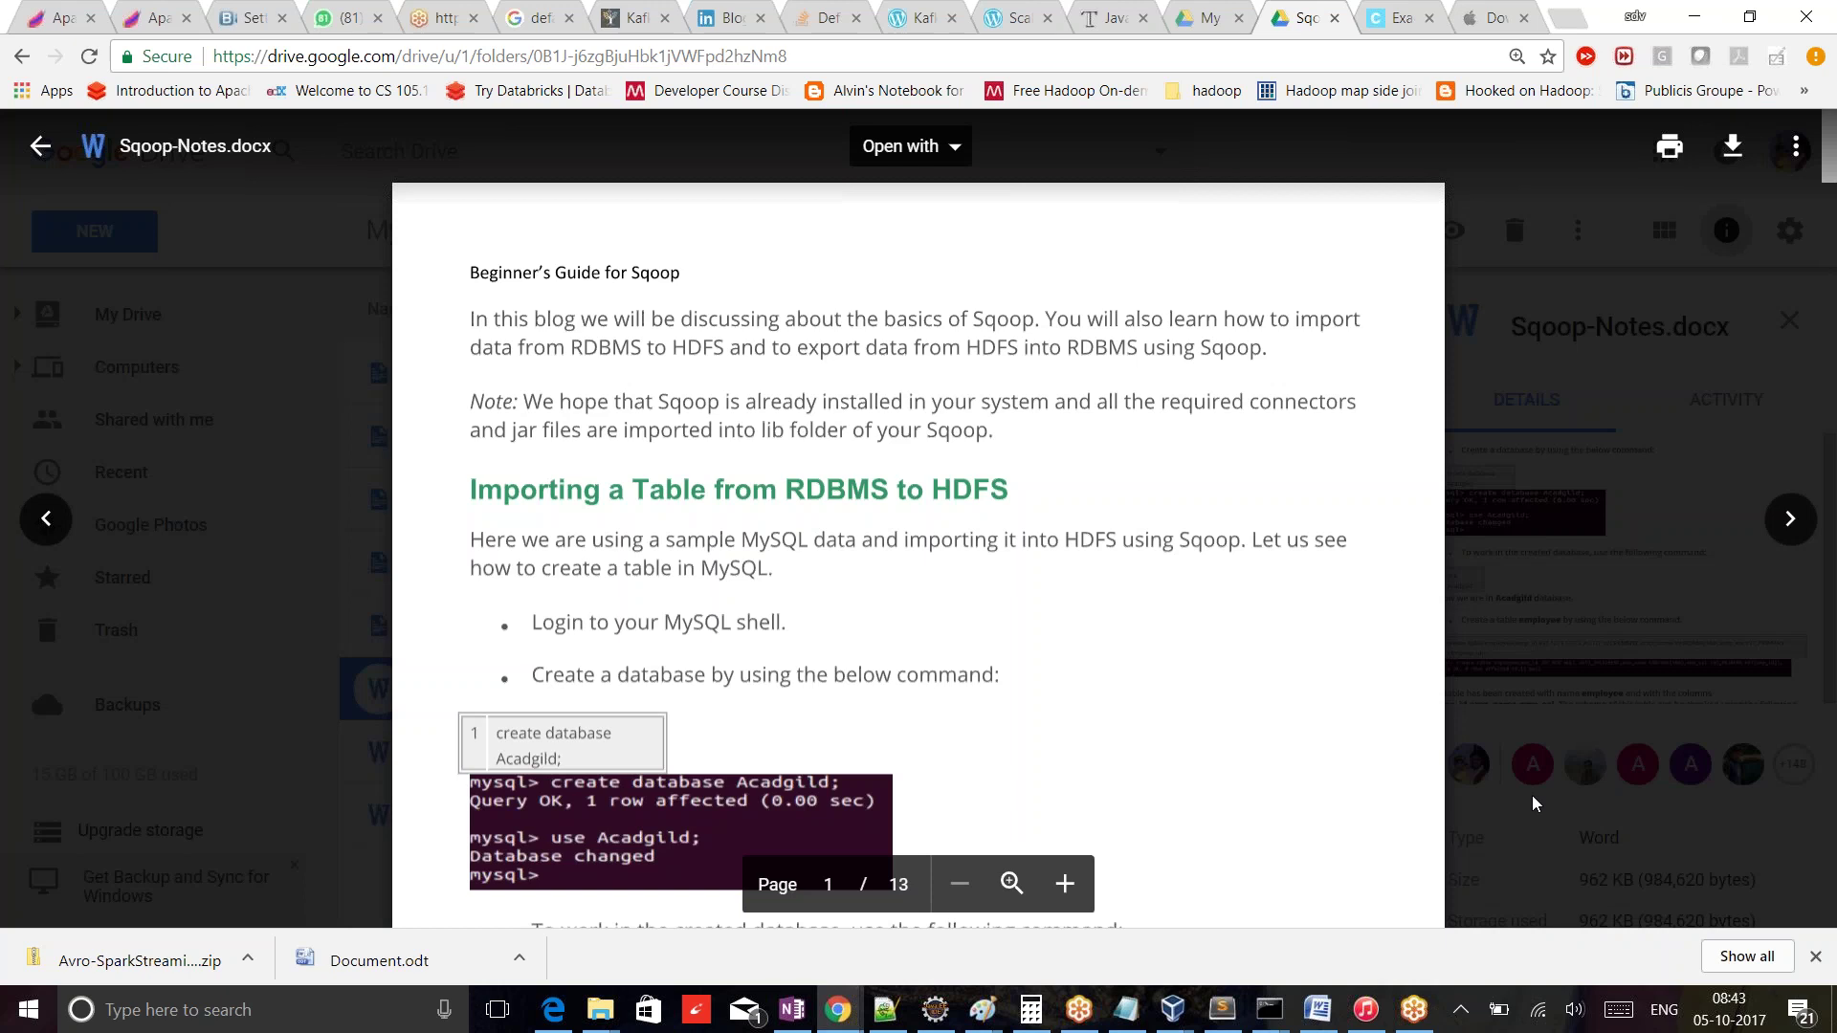
pyautogui.press('Escape')
# - Open sqoop_commands 2.txt and review the list-databases, list-tables and eval commands up to the IMPORT heading
pyautogui.click(468, 631)
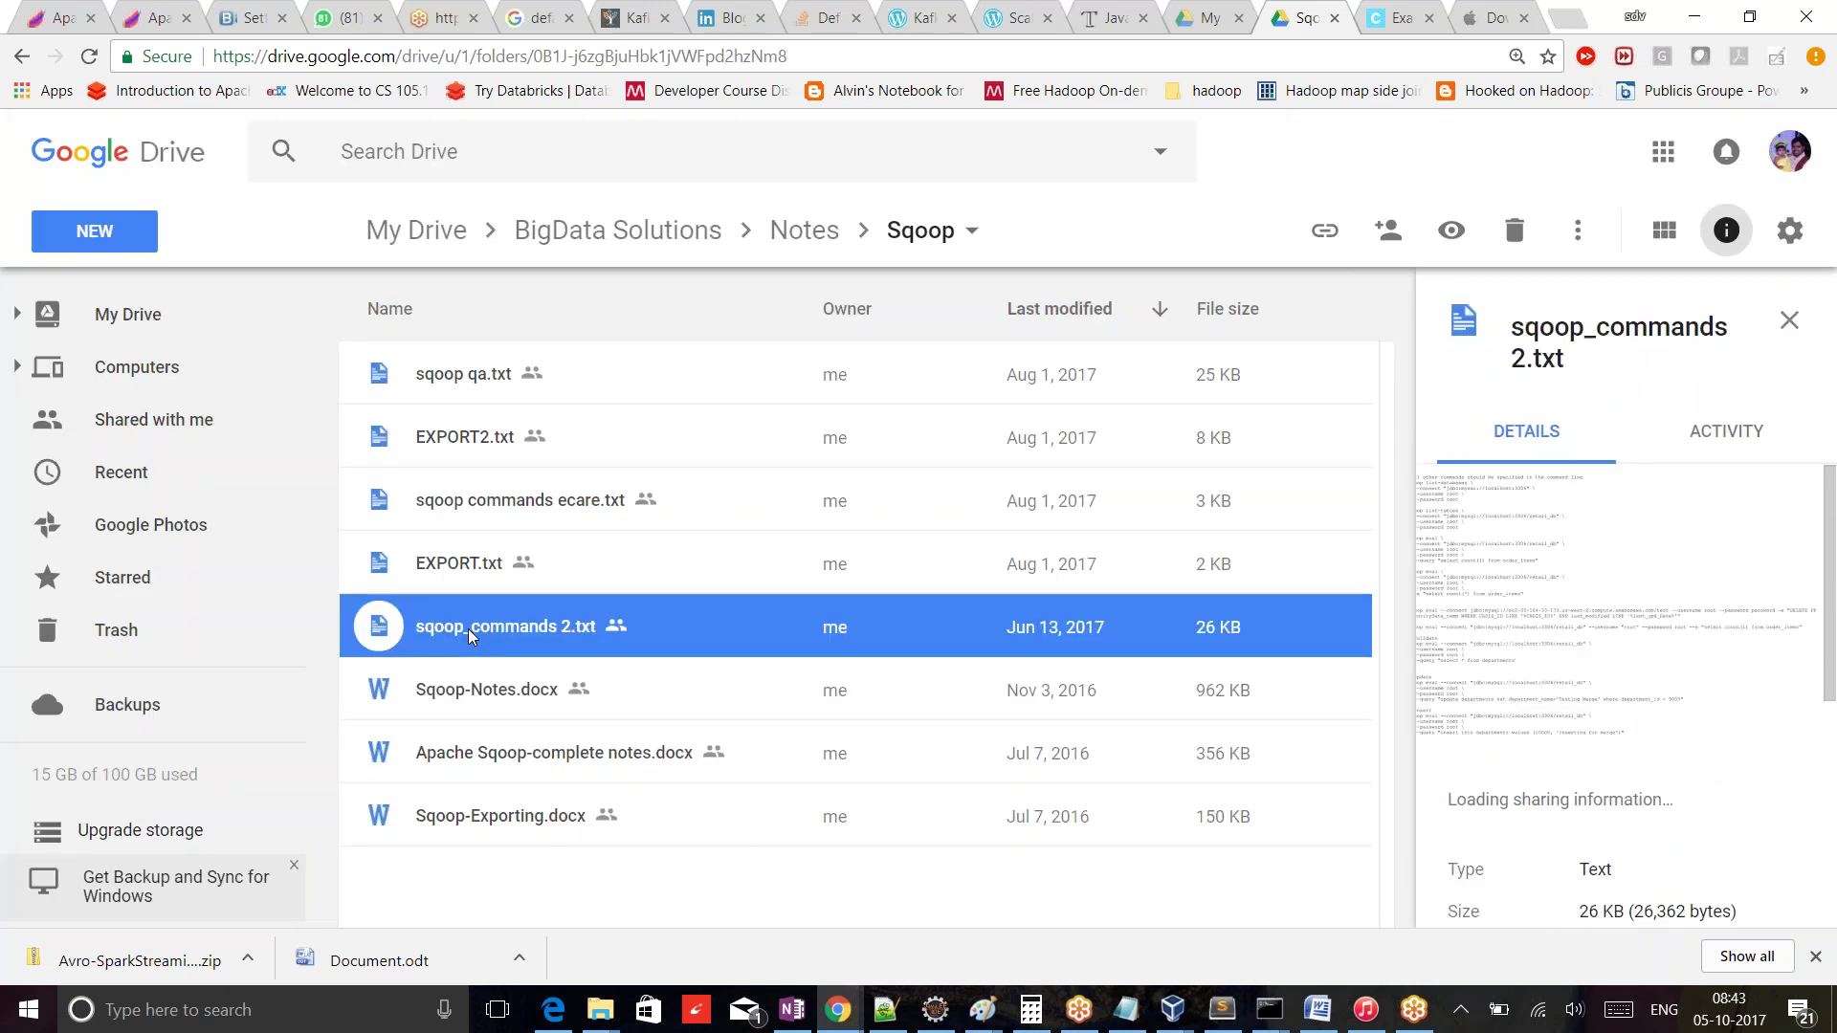
pyautogui.doubleClick(468, 628)
pyautogui.moveTo(230, 246); pyautogui.dragTo(412, 325)
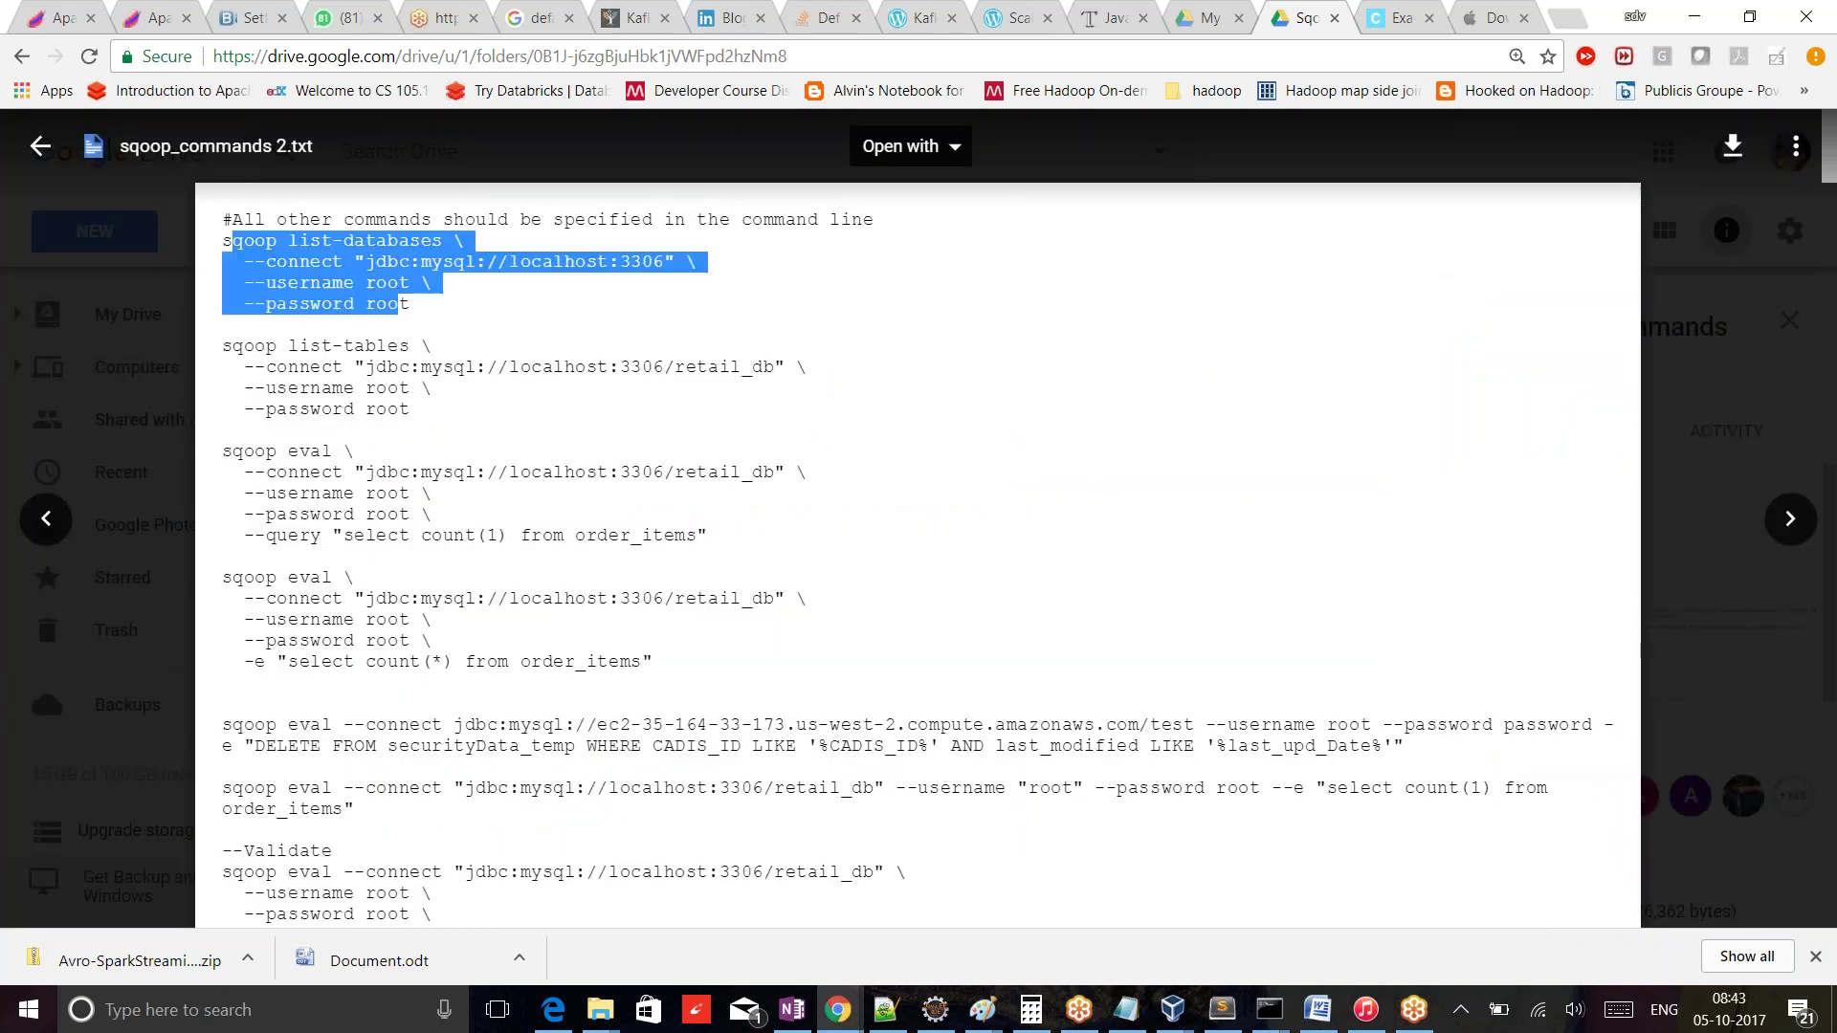
pyautogui.click(352, 495)
pyautogui.scroll(-6, 353, 494)
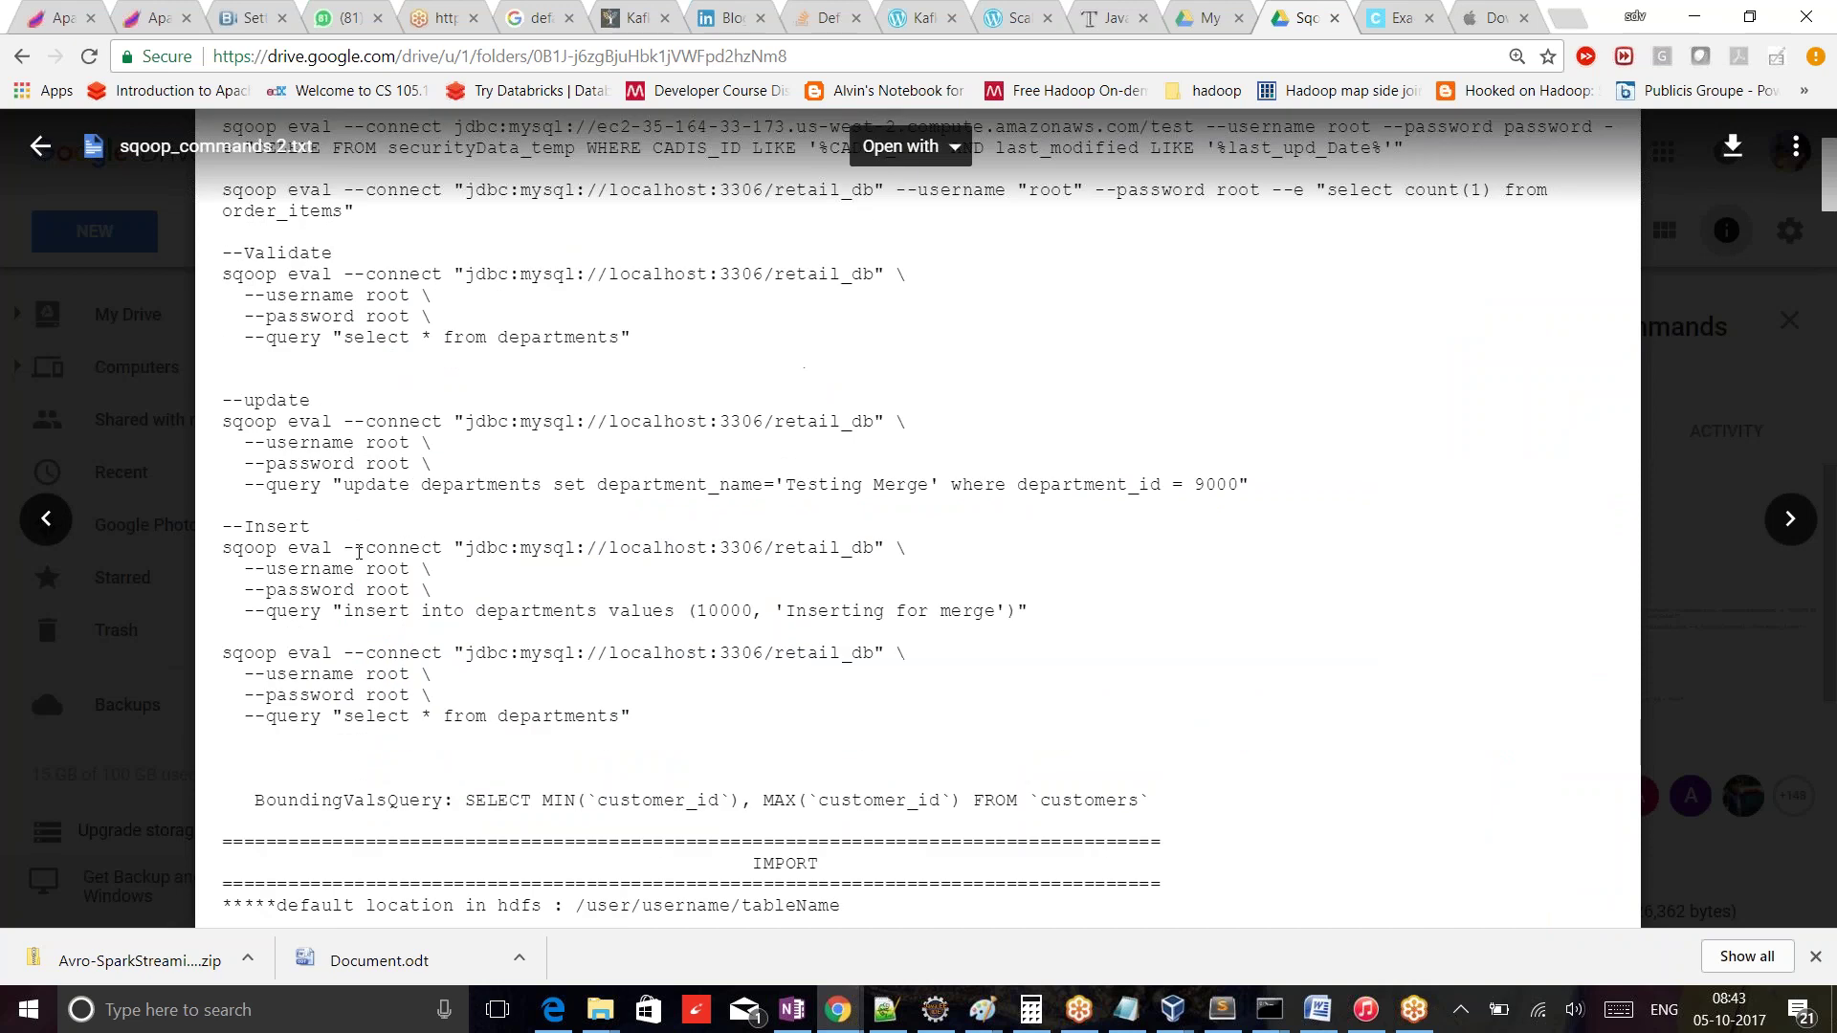
pyautogui.scroll(-4, 384, 680)
pyautogui.moveTo(739, 488); pyautogui.dragTo(985, 527)
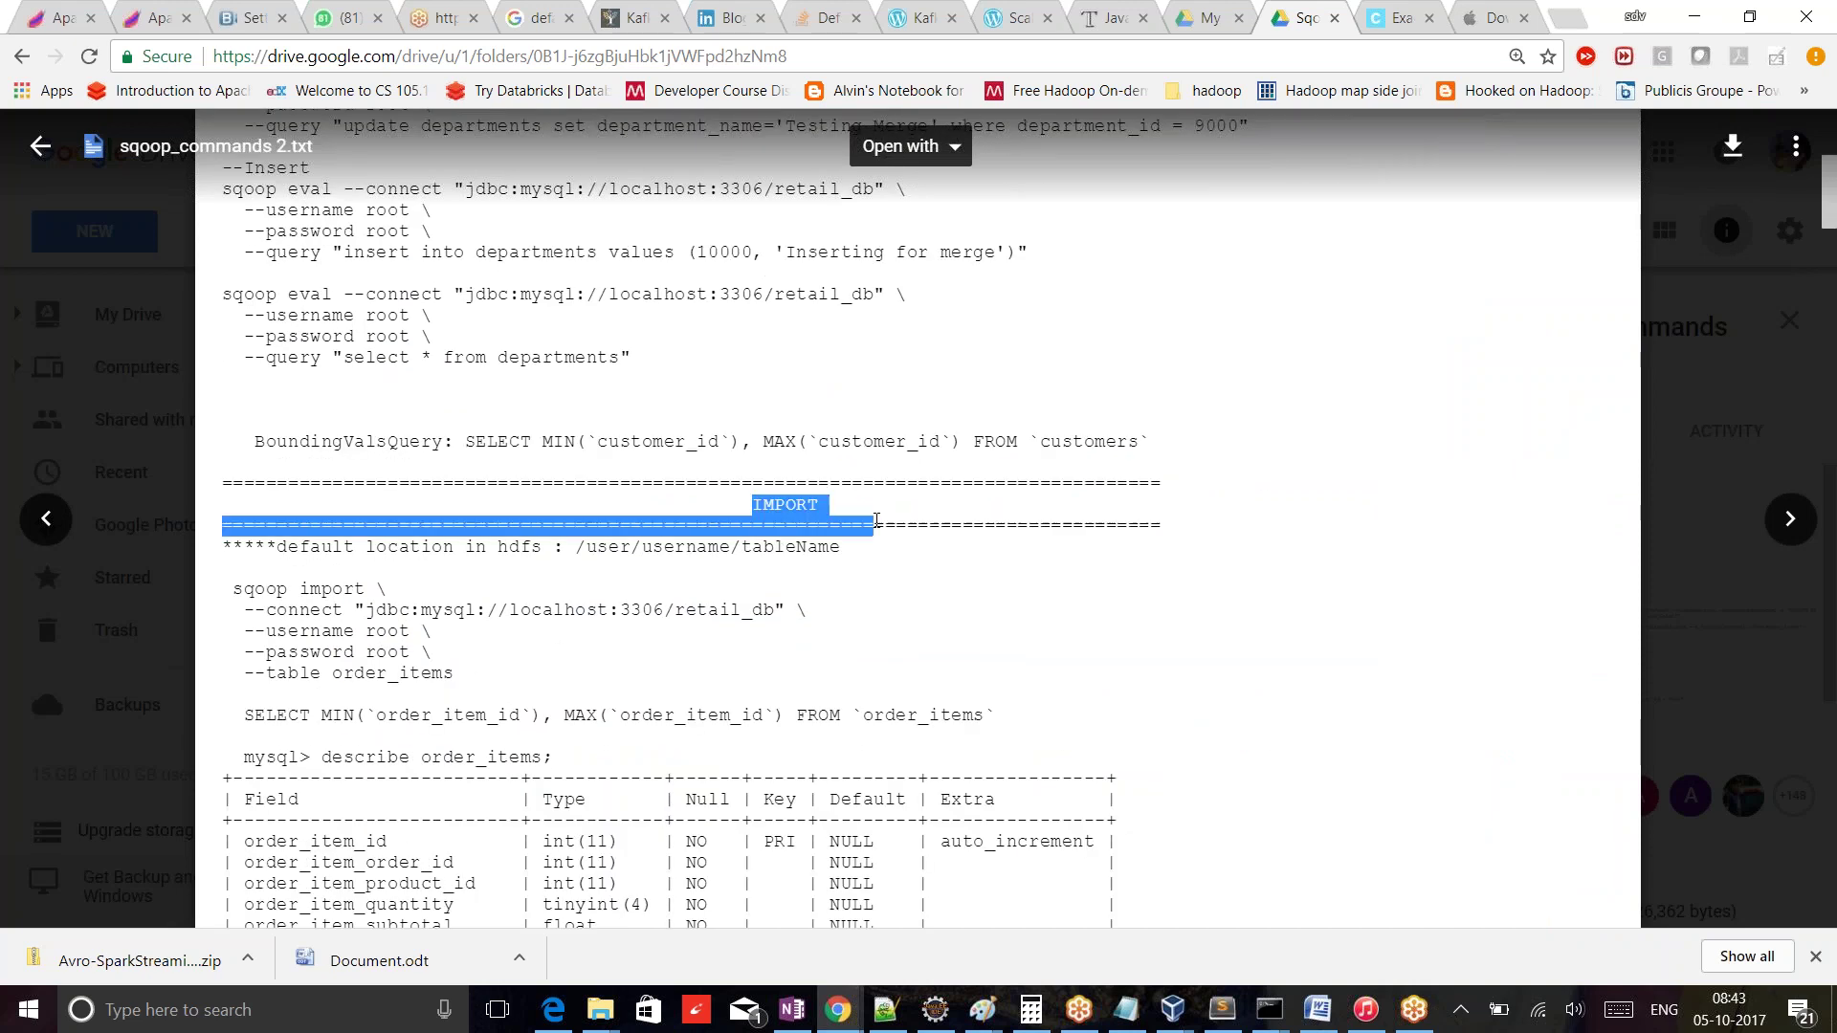
# - Examine the sqoop import examples in the file, covering target and warehouse directories, Avro import, and $CONDITIONS with split-by
pyautogui.scroll(-9, 689, 666)
pyautogui.scroll(-1, 687, 666)
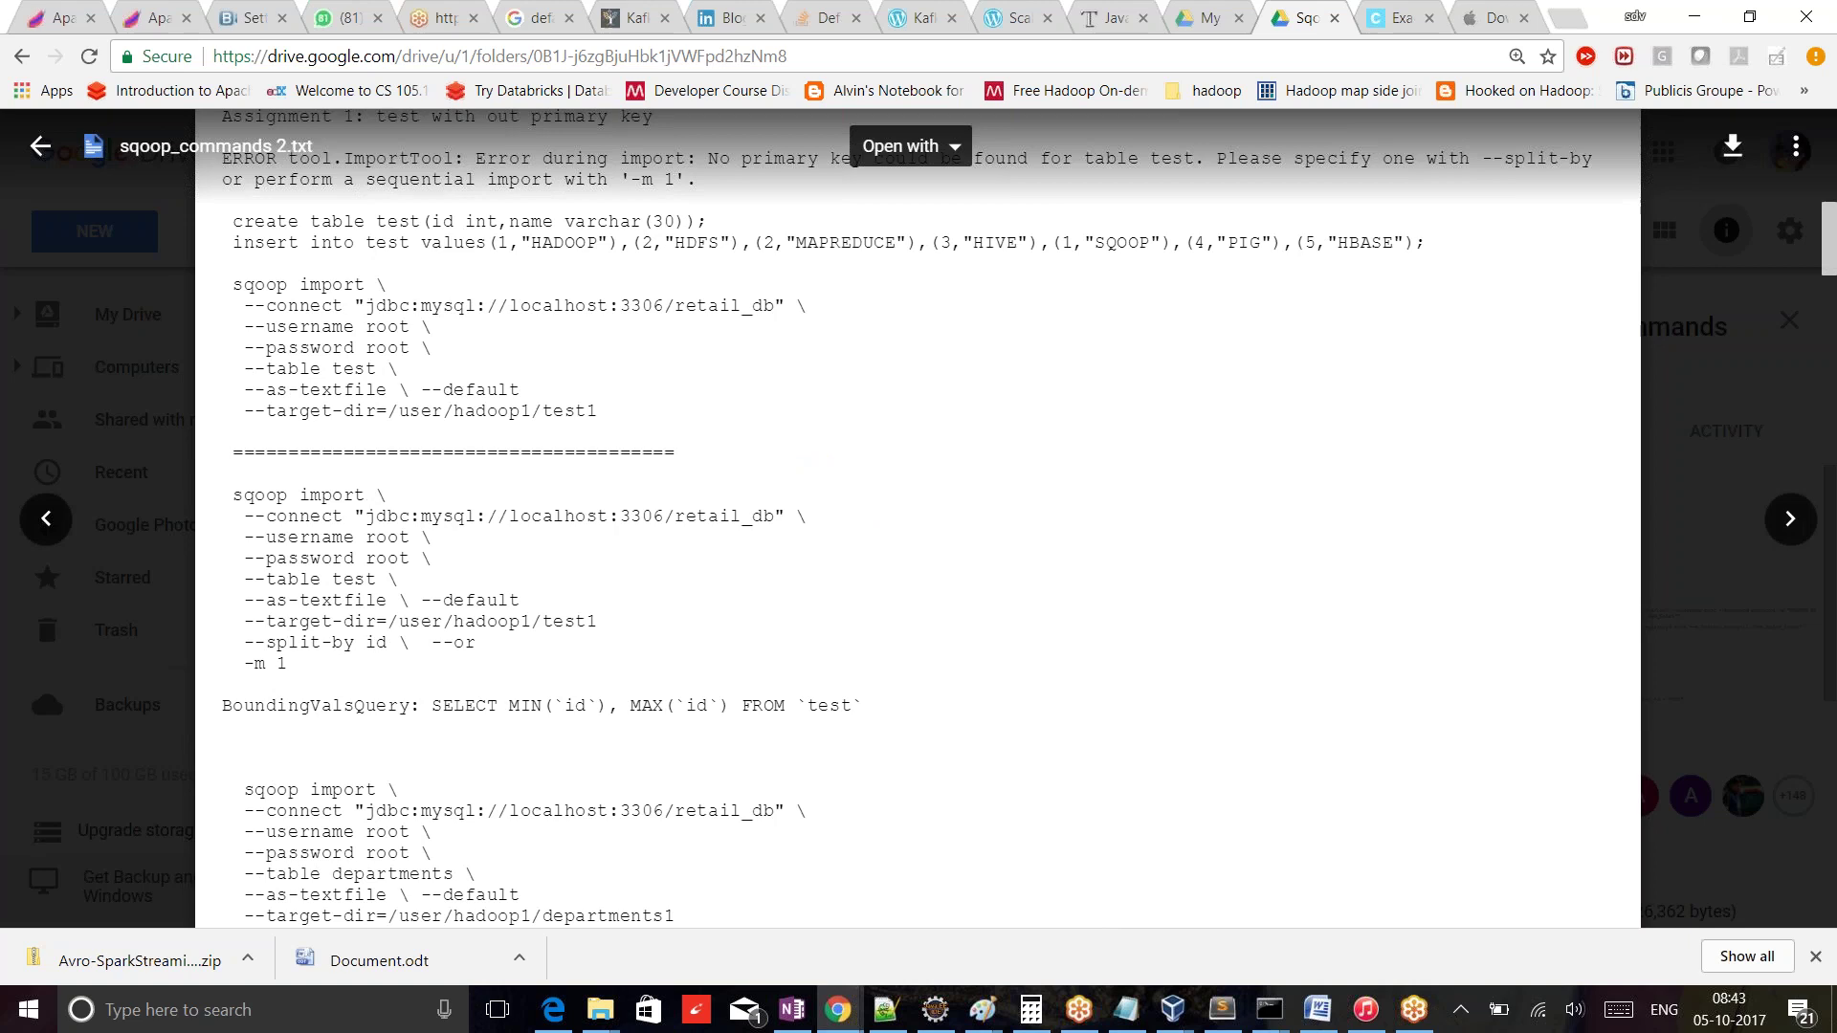
pyautogui.scroll(-4, 412, 613)
pyautogui.scroll(-4, 379, 527)
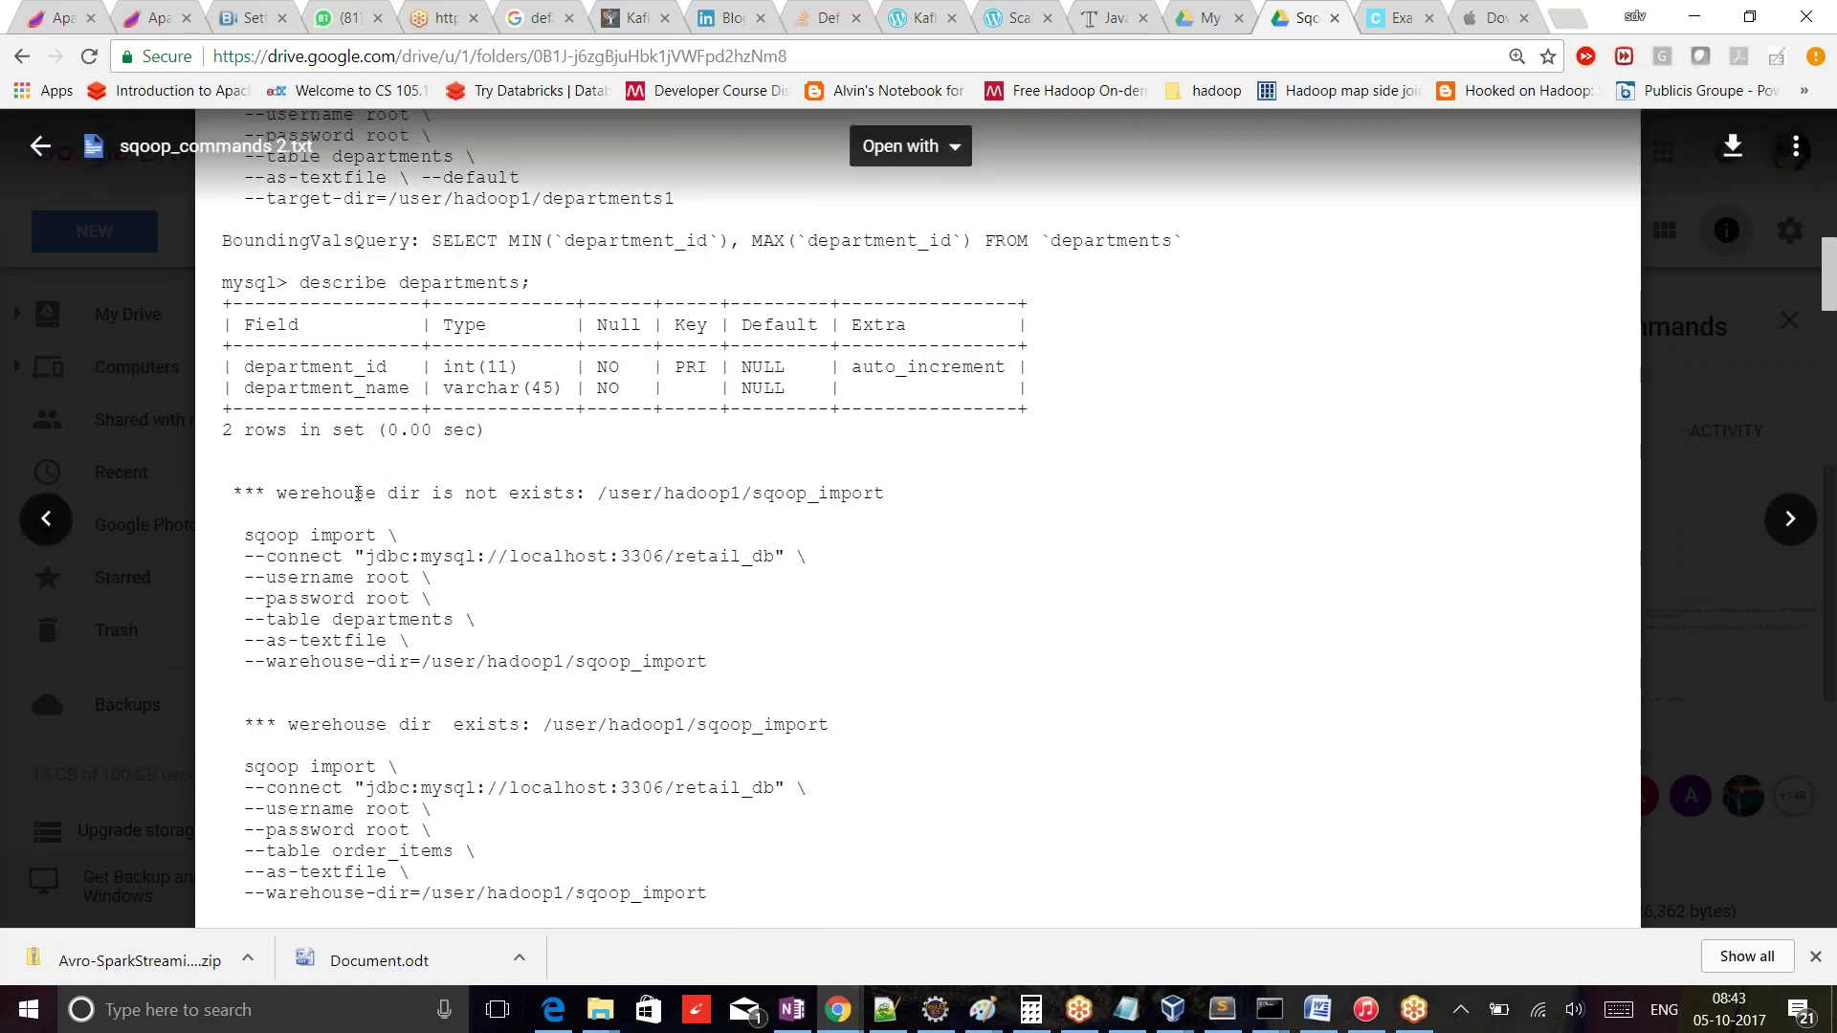
pyautogui.doubleClick(358, 493)
pyautogui.scroll(-3, 357, 493)
pyautogui.scroll(-2, 318, 670)
pyautogui.scroll(-5, 319, 670)
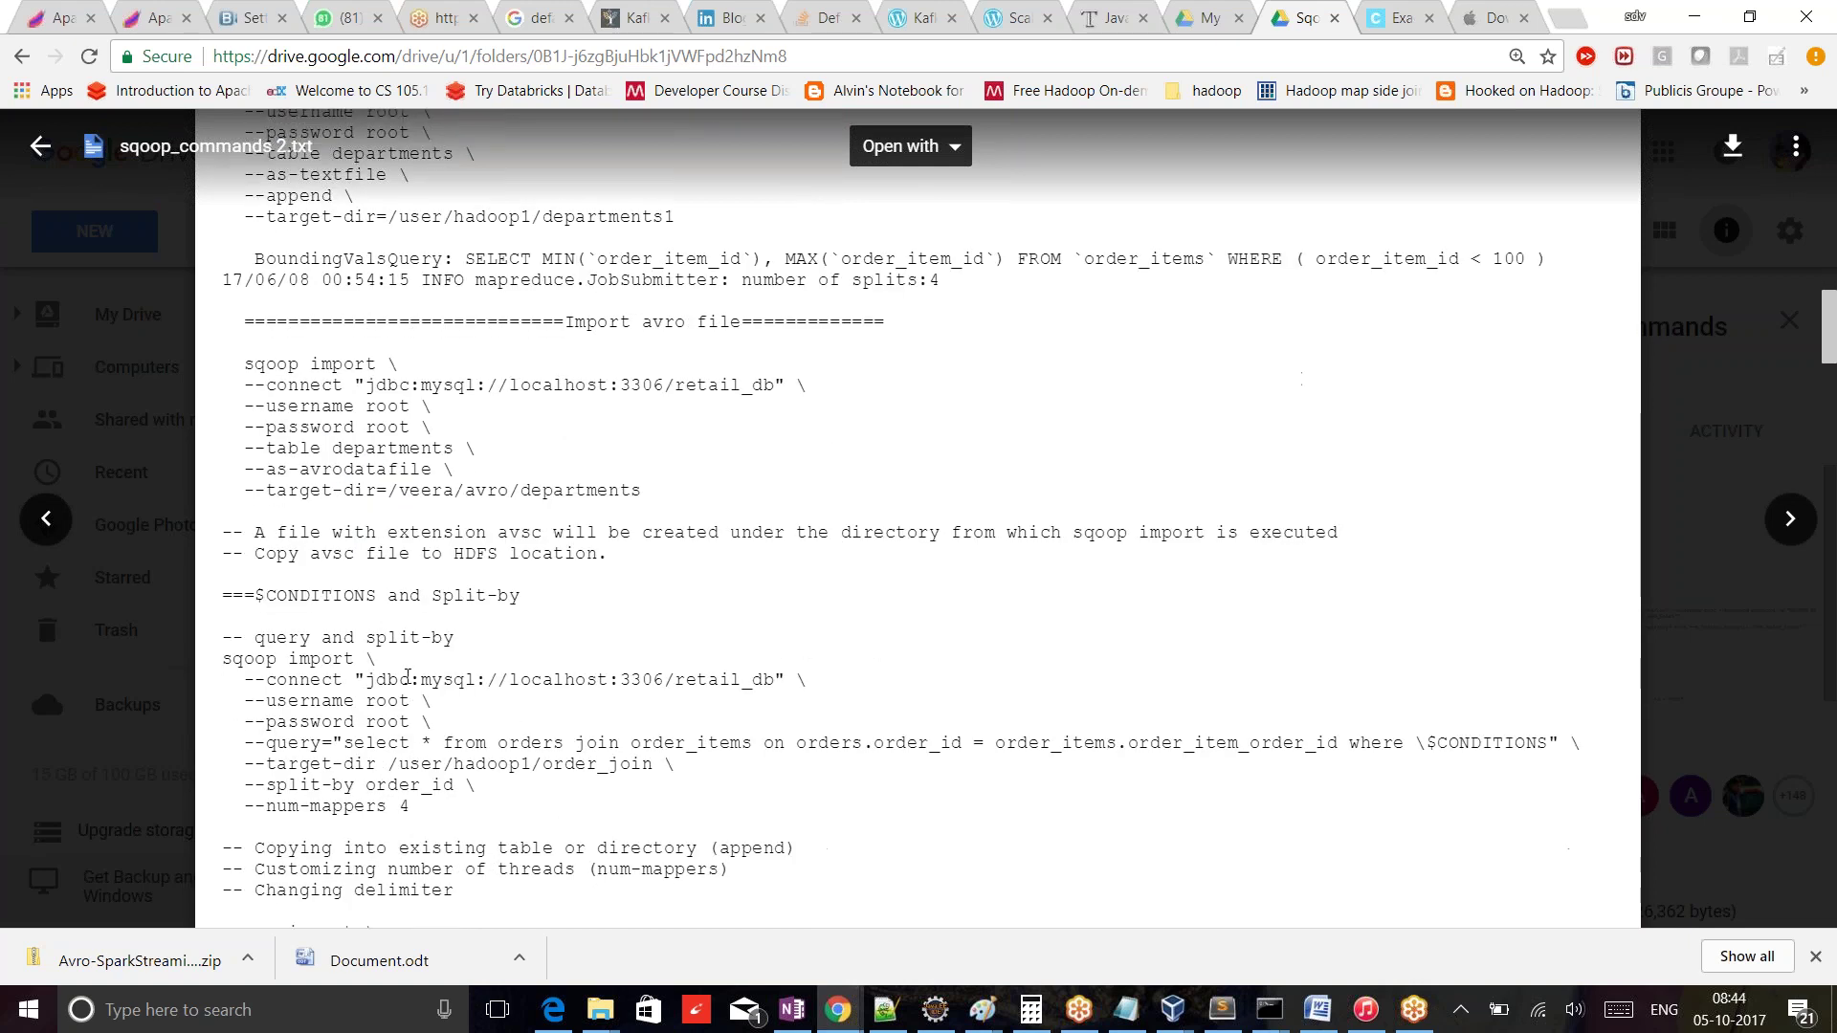